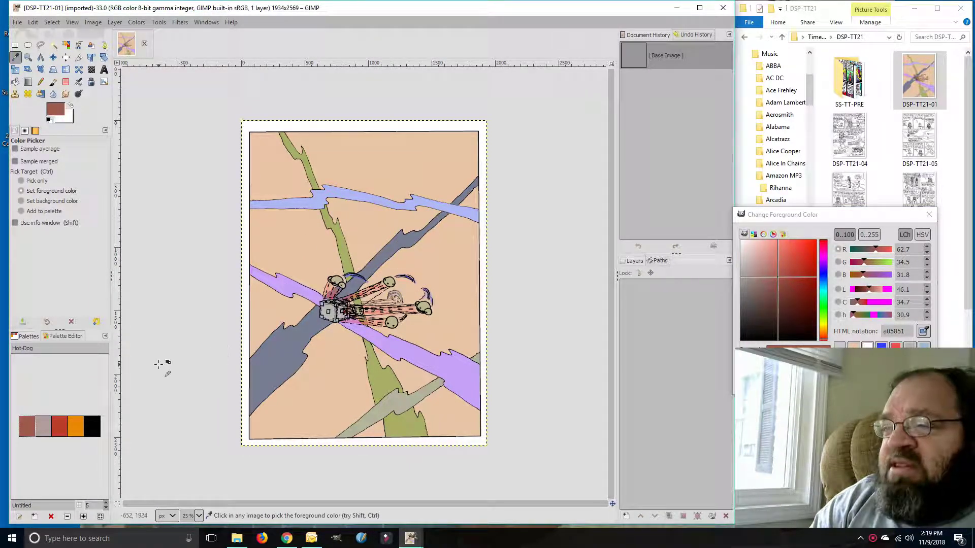
Sample the salmon tone of the dashed beam in the DSP-TT21-01 artwork as the foreground color
{"action": "left_click", "coordinate": [199, 516]}
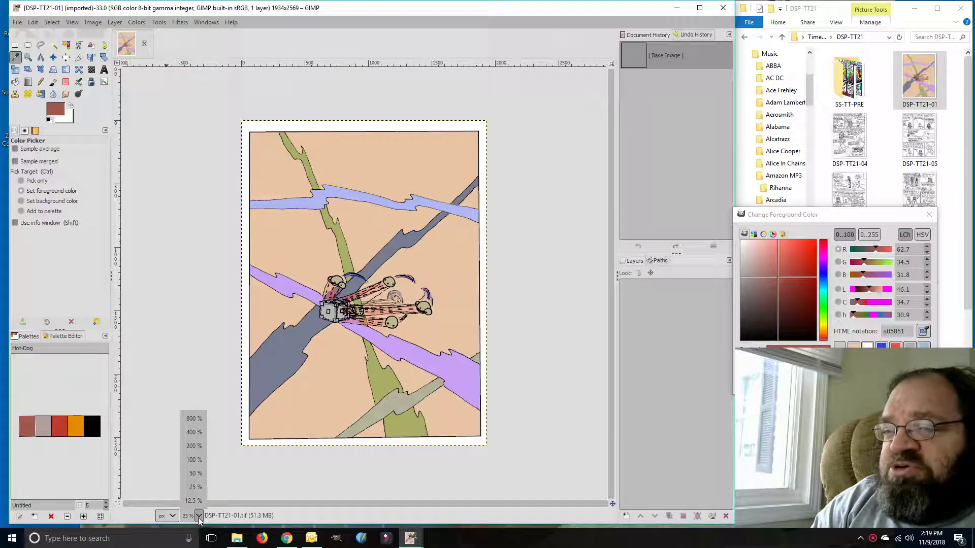
{"action": "left_click", "coordinate": [193, 447]}
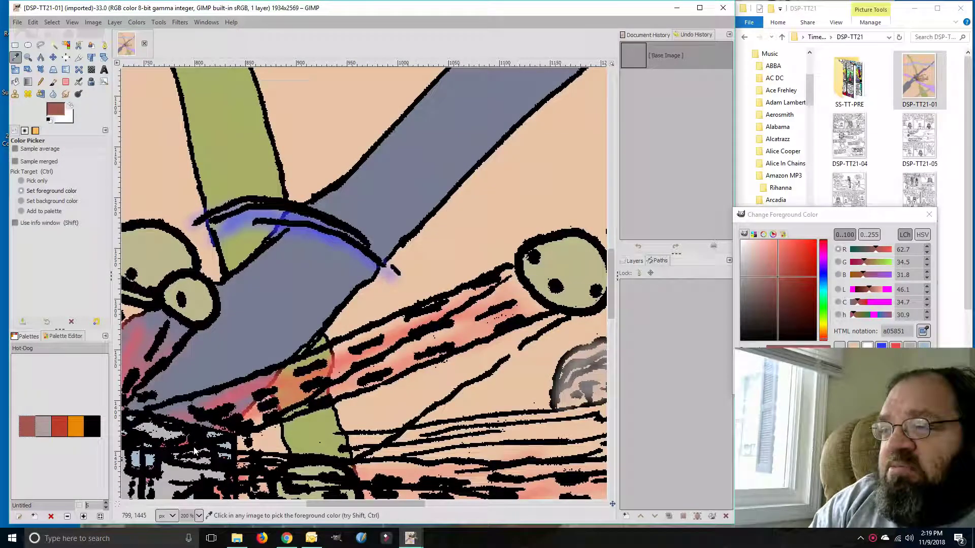
{"action": "left_click", "coordinate": [387, 366]}
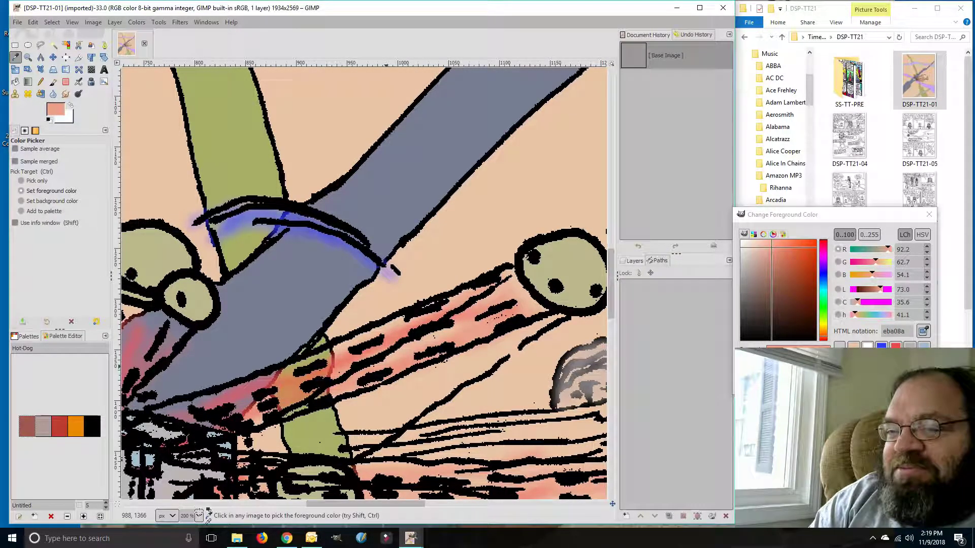
{"action": "left_click", "coordinate": [199, 516]}
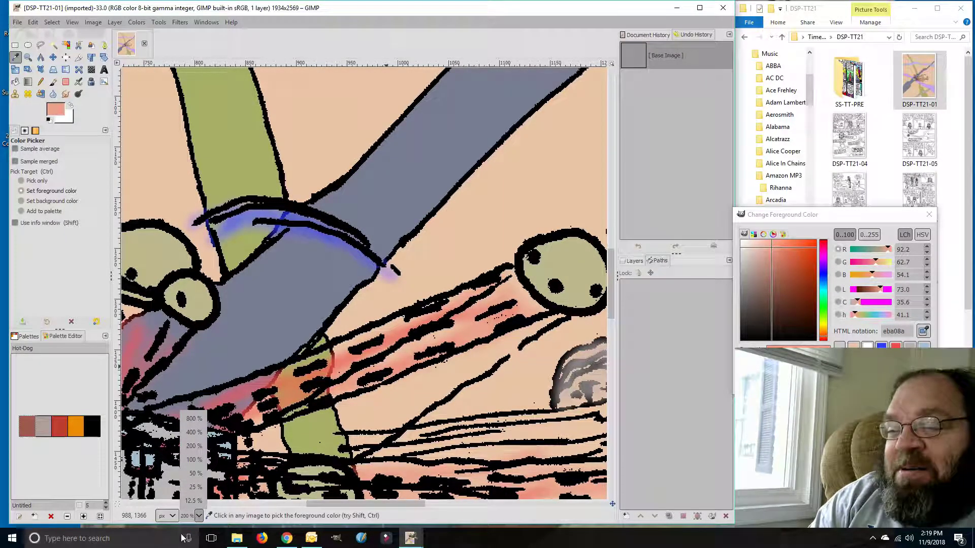
{"action": "left_click", "coordinate": [195, 488]}
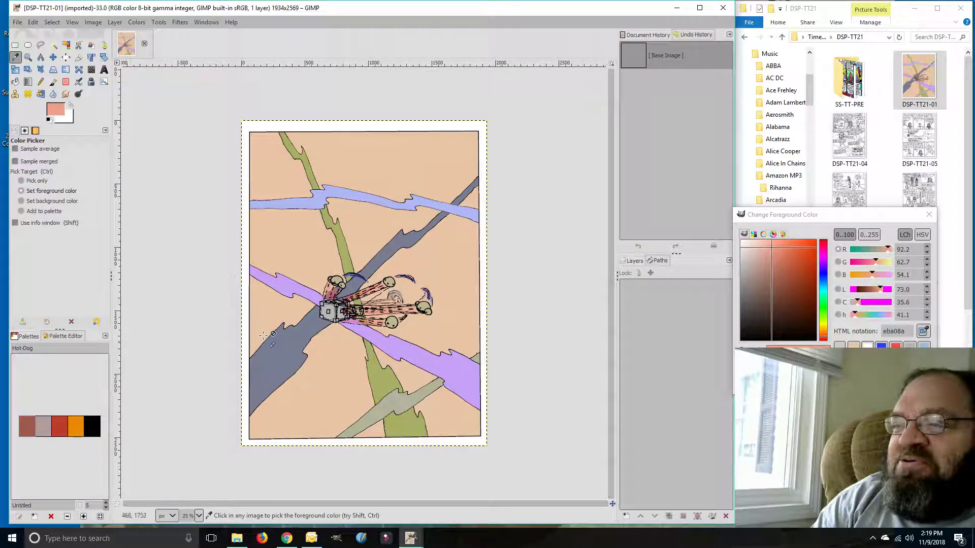
Close the DSP-TT21-01 image and open the Dragons+Chamber palette for editing
{"action": "left_click", "coordinate": [144, 44]}
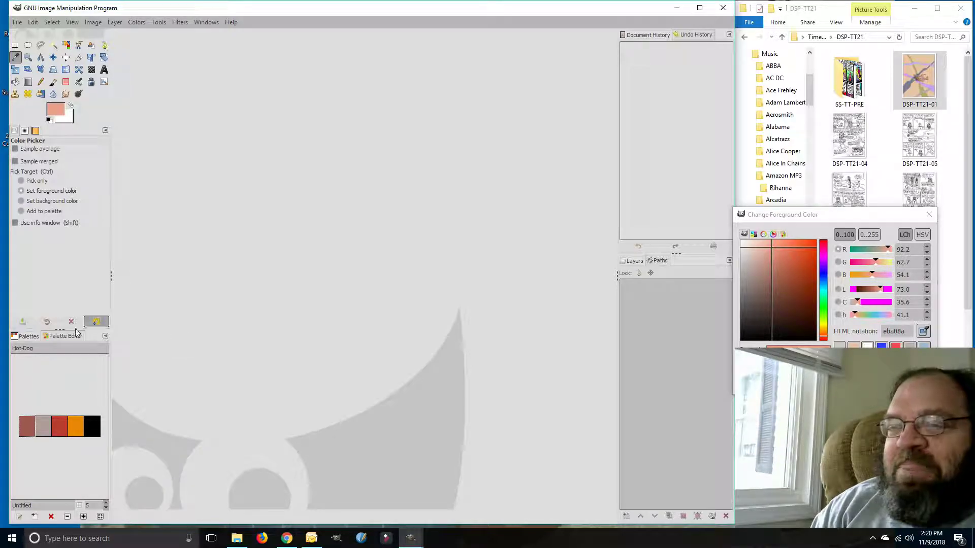
{"action": "left_click", "coordinate": [26, 338]}
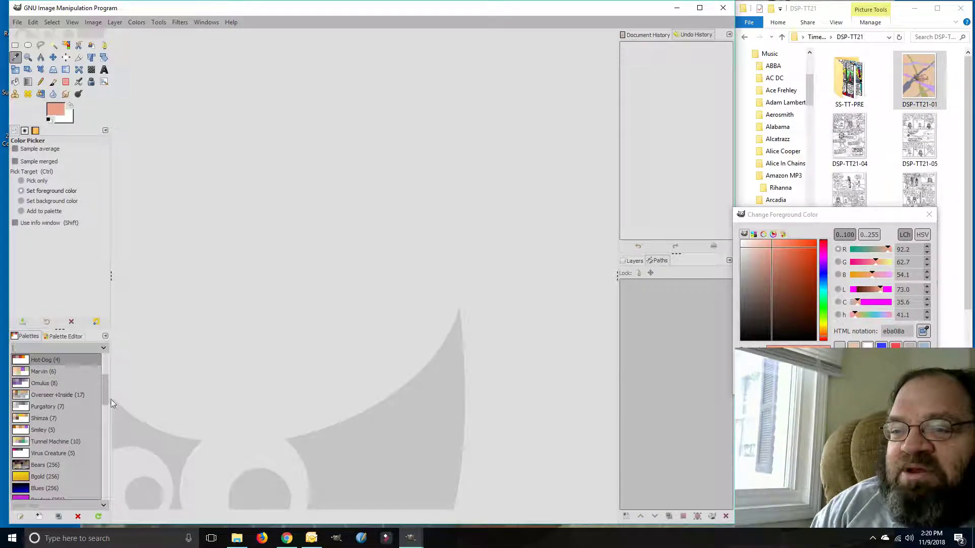
{"action": "left_click_drag", "start_coordinate": [106, 392], "coordinate": [115, 358]}
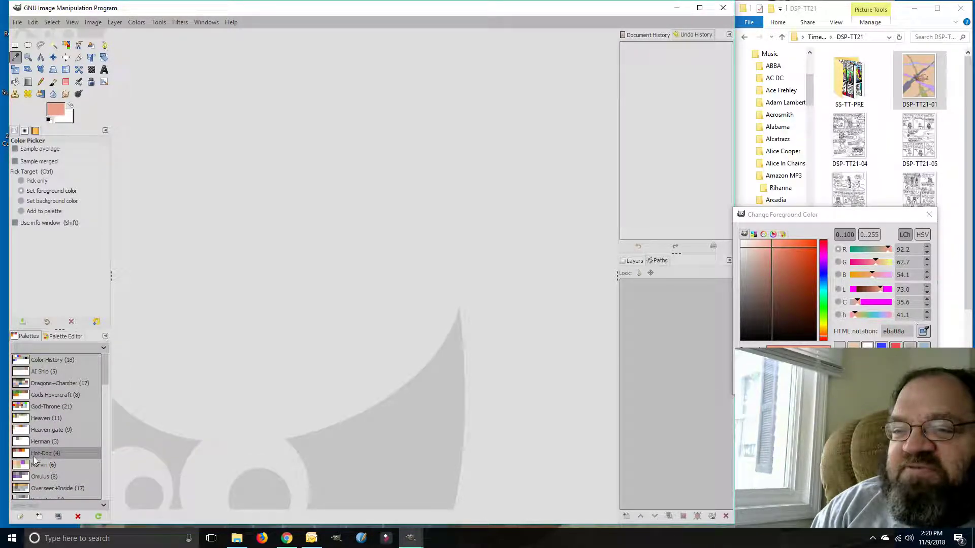
{"action": "left_click", "coordinate": [40, 385]}
{"action": "left_click", "coordinate": [39, 385]}
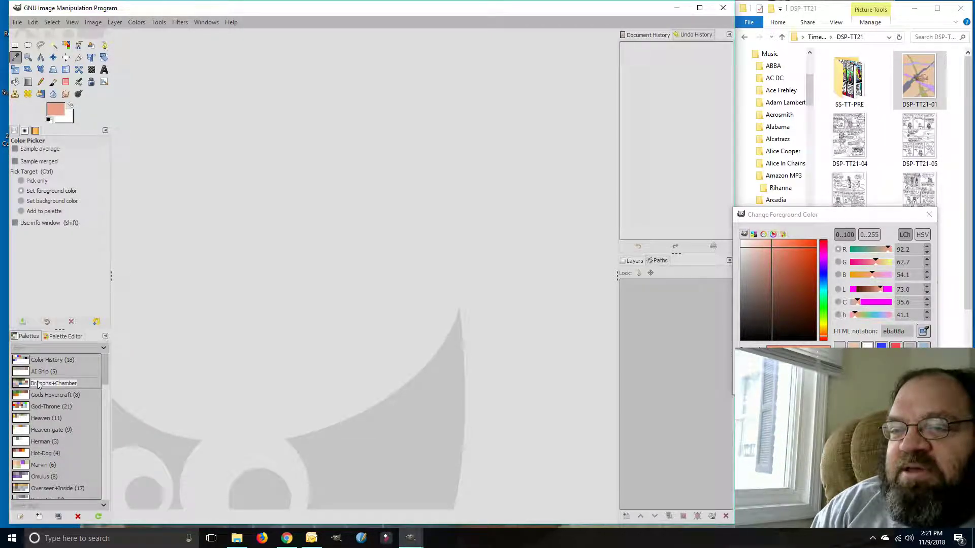
{"action": "double_click", "coordinate": [22, 384]}
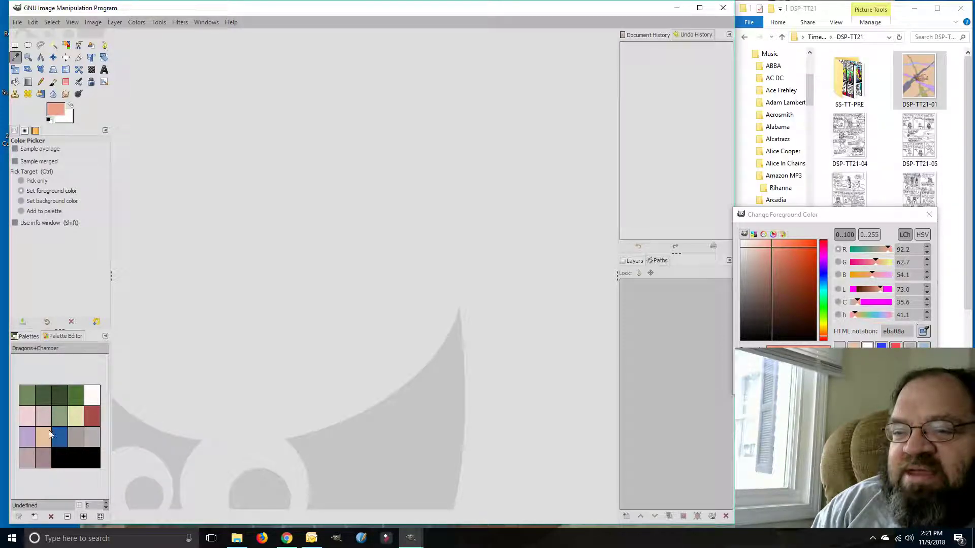
Try several column counts for the Dragons+Chamber palette's swatch display and return it to 5 columns
{"action": "left_click", "coordinate": [106, 508]}
{"action": "left_click", "coordinate": [106, 507]}
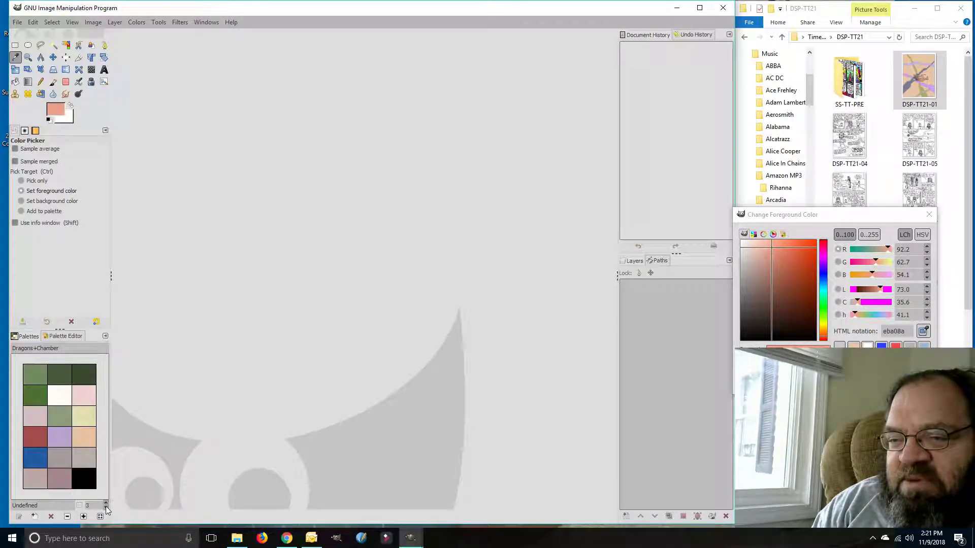
{"action": "left_click", "coordinate": [105, 507]}
{"action": "left_click", "coordinate": [106, 507]}
{"action": "left_click", "coordinate": [106, 508]}
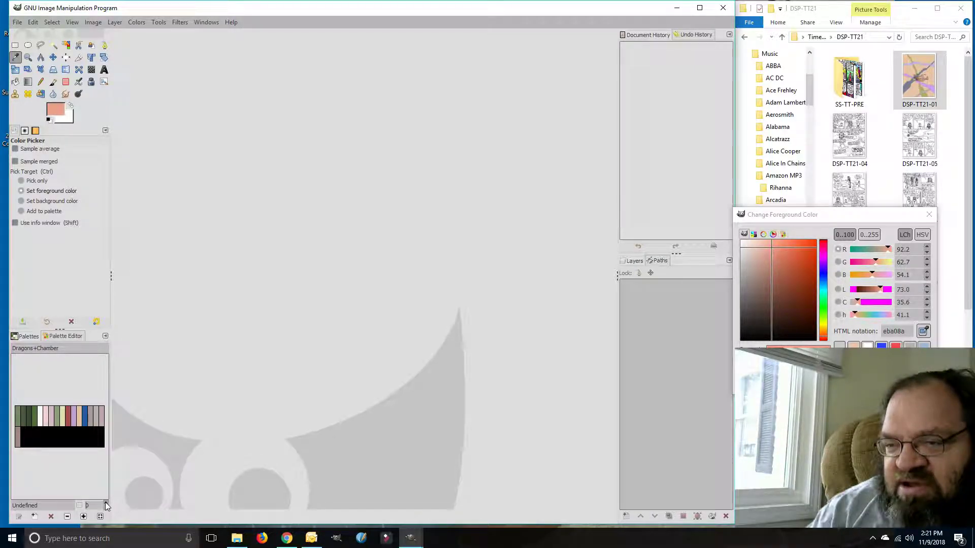
{"action": "left_click", "coordinate": [106, 502]}
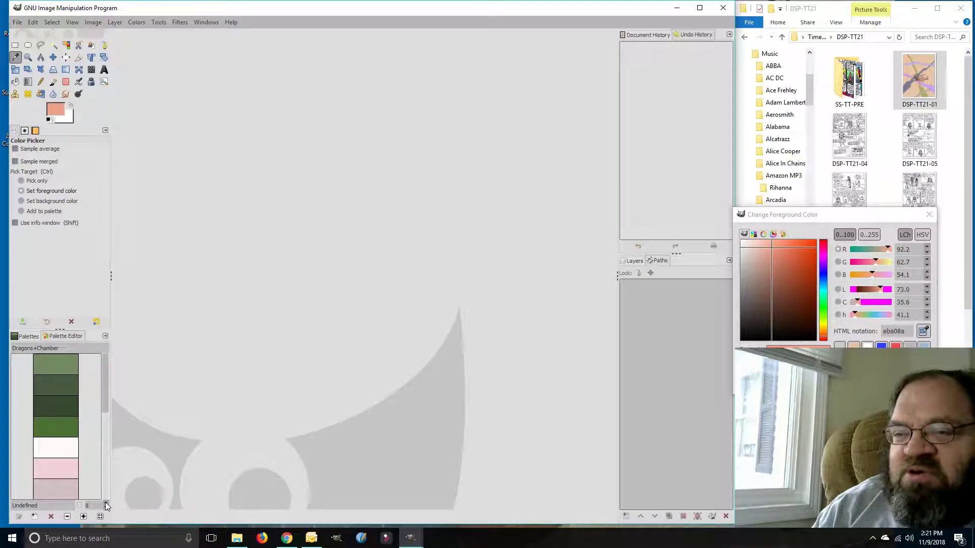
{"action": "left_click", "coordinate": [105, 502]}
{"action": "left_click", "coordinate": [105, 501]}
{"action": "left_click", "coordinate": [105, 501]}
{"action": "left_click", "coordinate": [105, 502]}
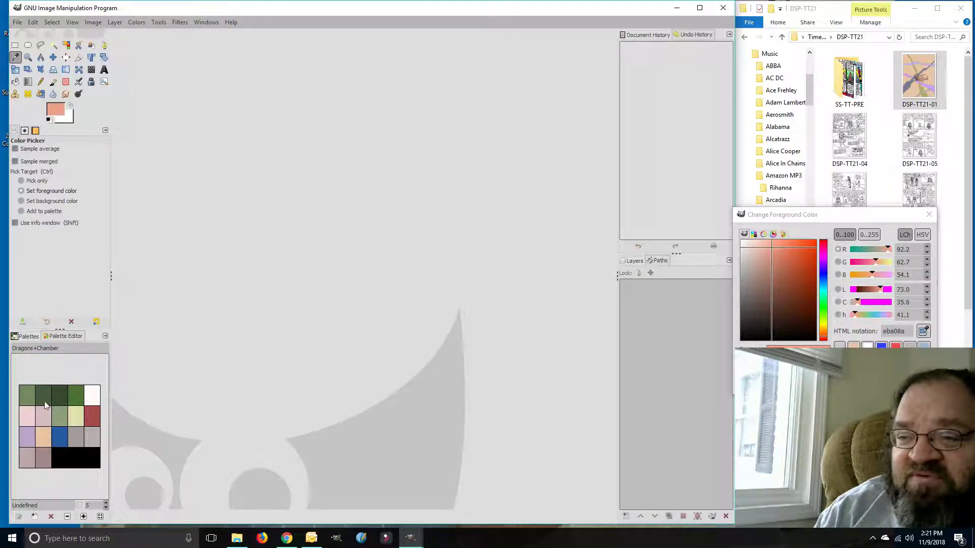
{"action": "left_click", "coordinate": [105, 502]}
{"action": "left_click", "coordinate": [106, 502]}
{"action": "left_click", "coordinate": [105, 501]}
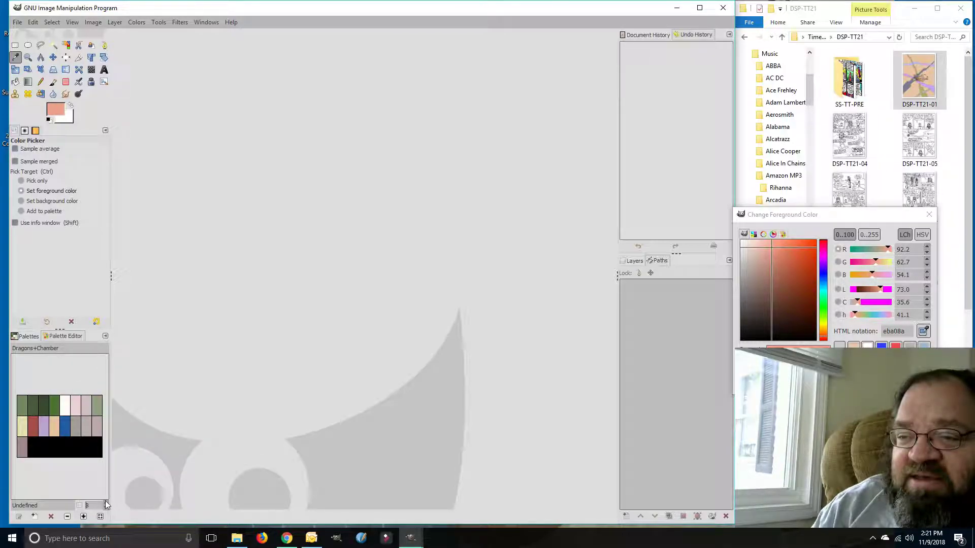
{"action": "left_click", "coordinate": [106, 506]}
{"action": "left_click", "coordinate": [105, 507]}
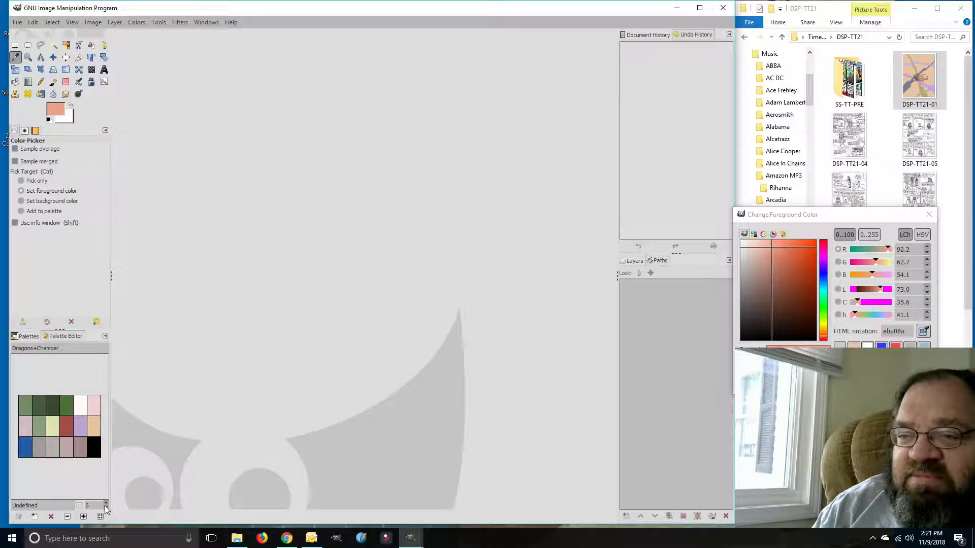
{"action": "left_click", "coordinate": [105, 507]}
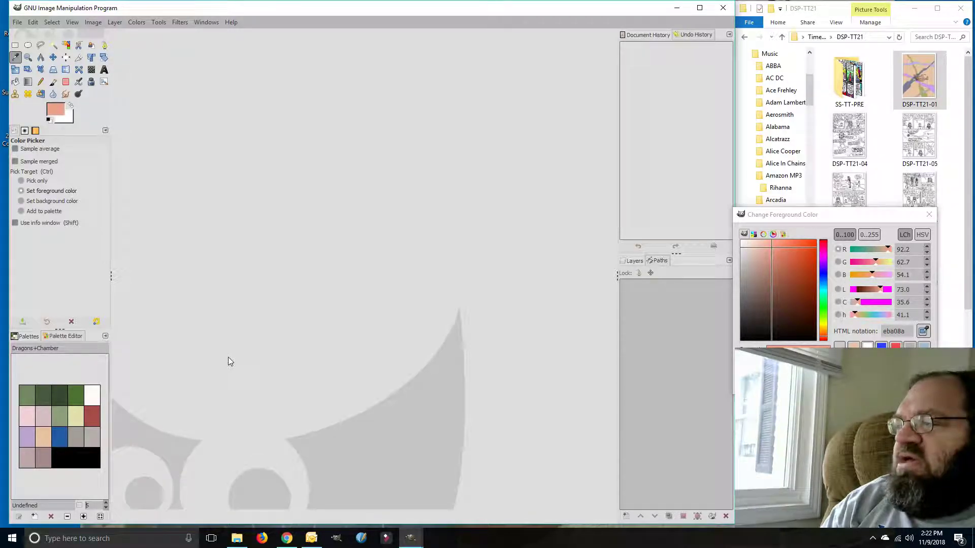
Open the DSP-TT21-04 page and convert it to the grayscale working space on import
{"action": "left_click", "coordinate": [853, 149]}
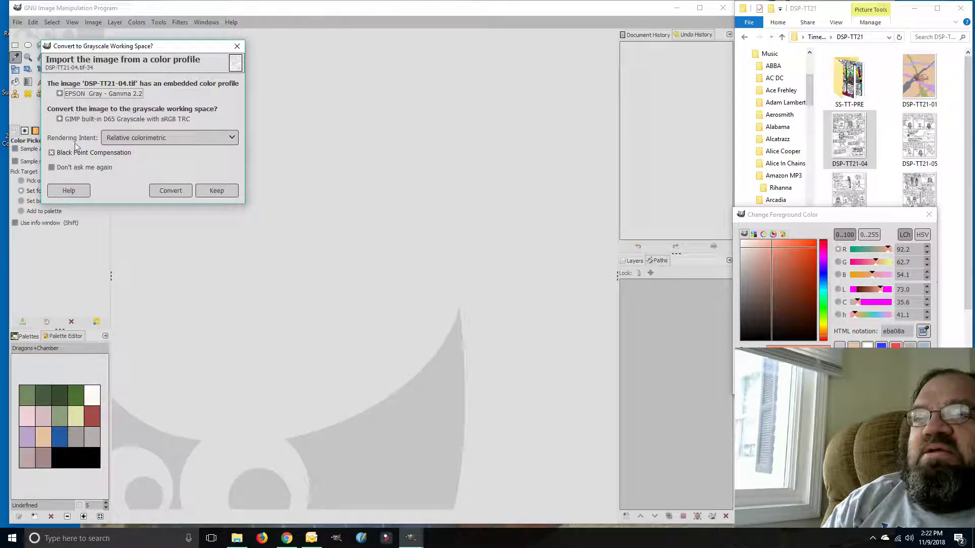
{"action": "left_click", "coordinate": [167, 193]}
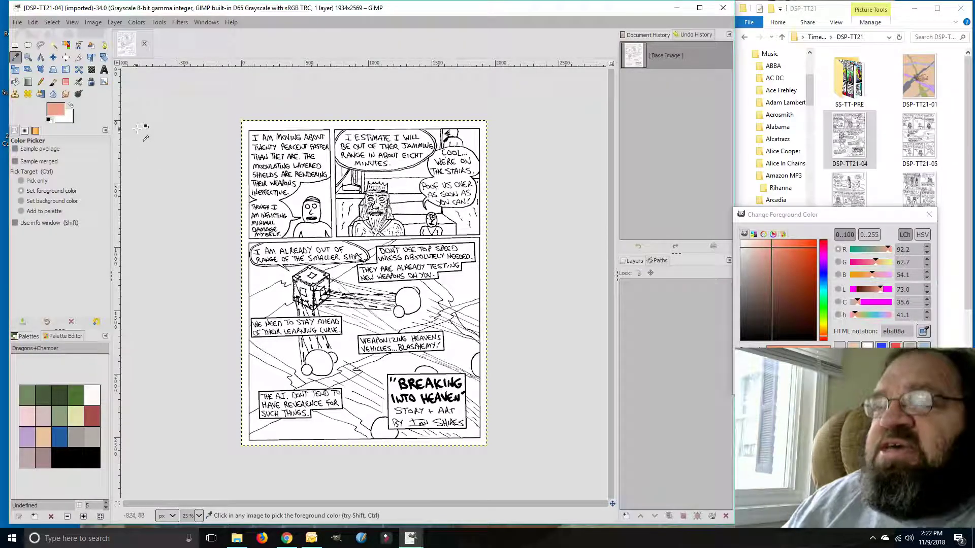
Add an alpha channel to the page's layer and convert the image mode to RGB
{"action": "left_click", "coordinate": [94, 23]}
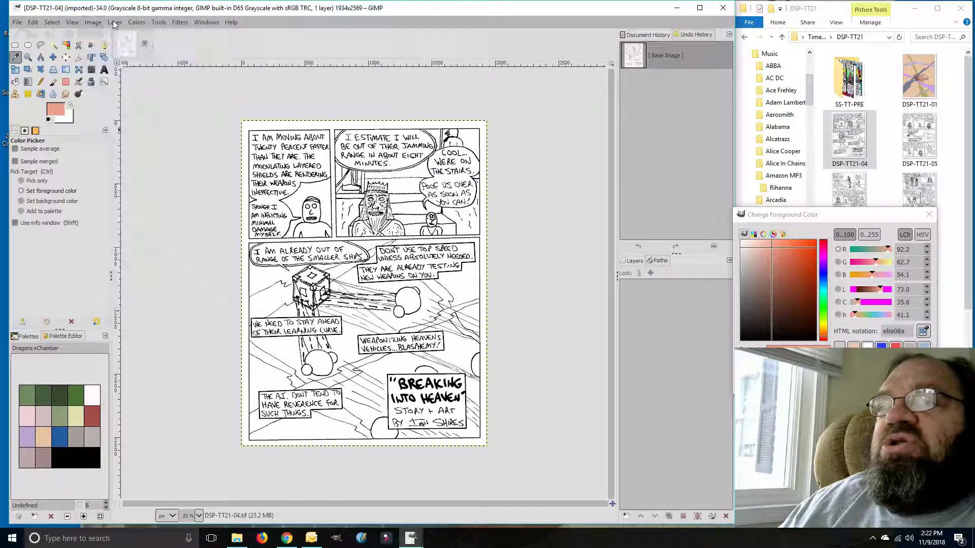
{"action": "left_click", "coordinate": [114, 22]}
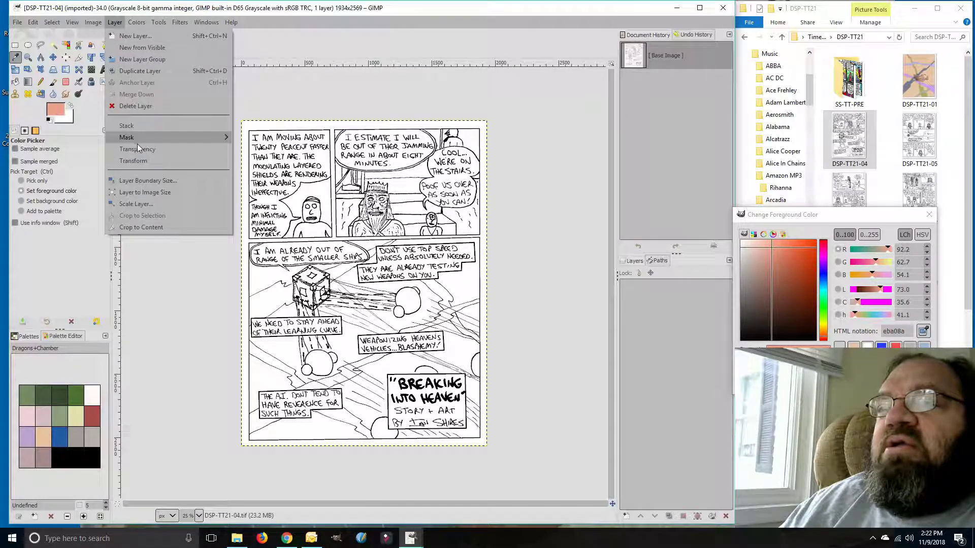
{"action": "mouse_move", "coordinate": [138, 149]}
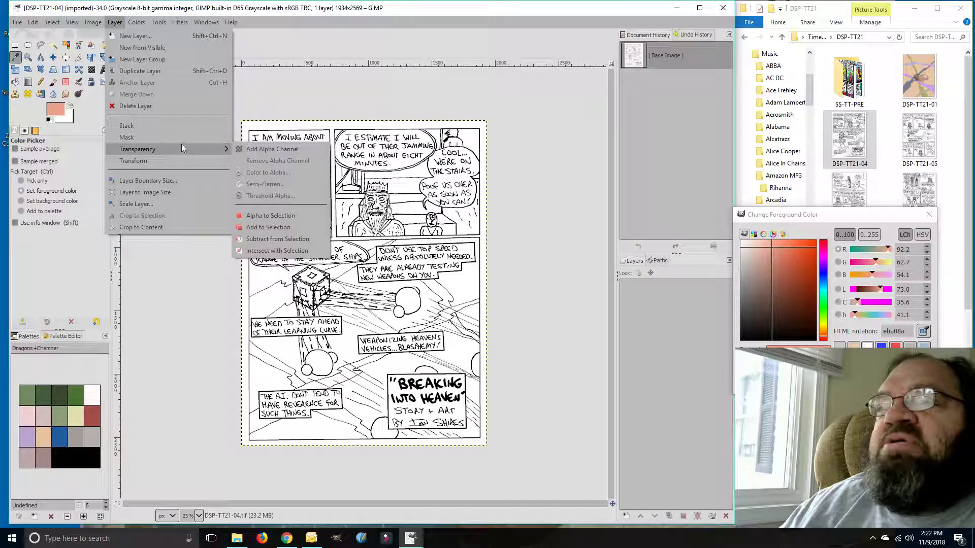
{"action": "left_click", "coordinate": [253, 148]}
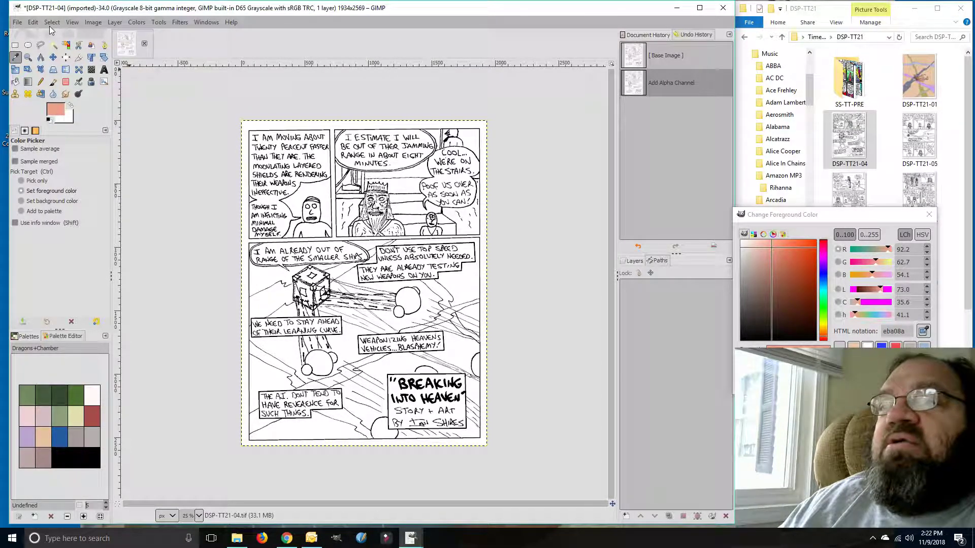
{"action": "left_click", "coordinate": [90, 22]}
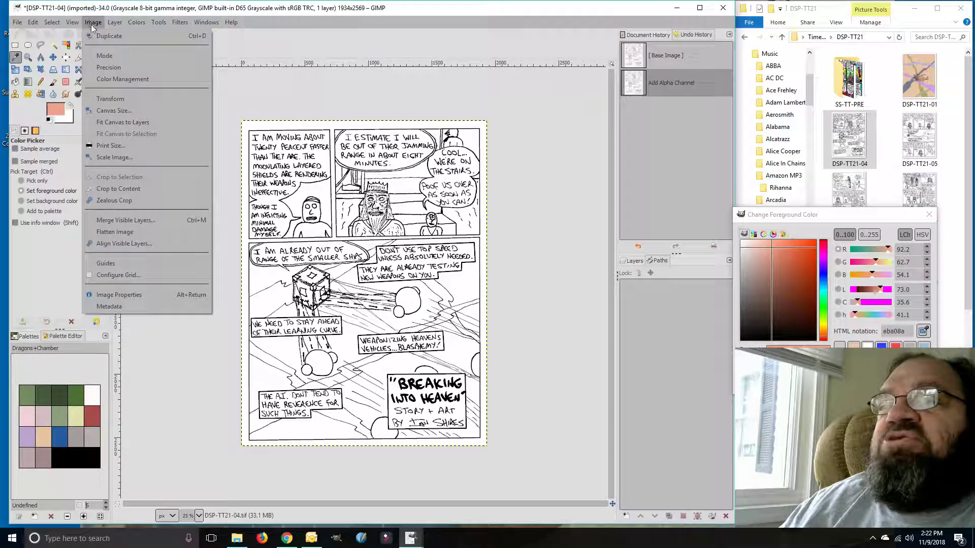
{"action": "mouse_move", "coordinate": [111, 56]}
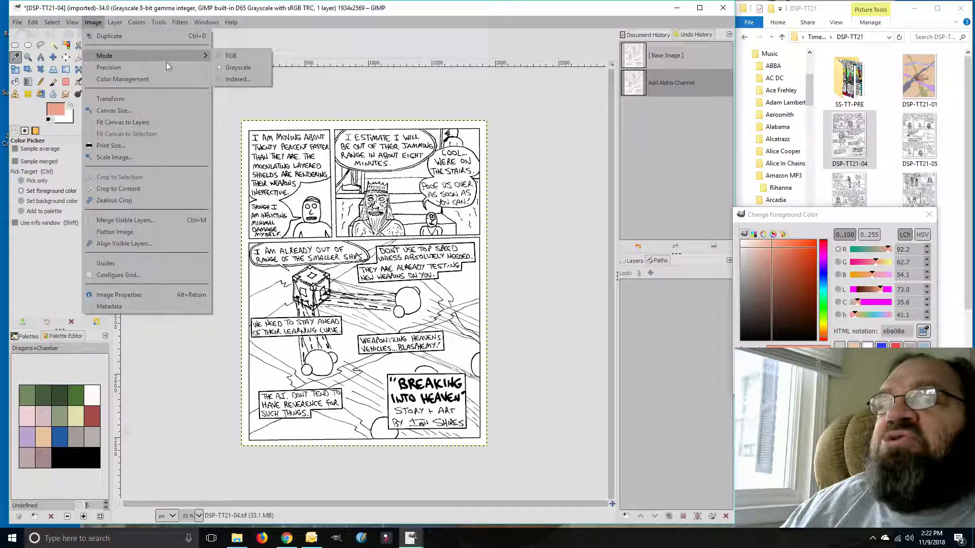
{"action": "left_click", "coordinate": [233, 56]}
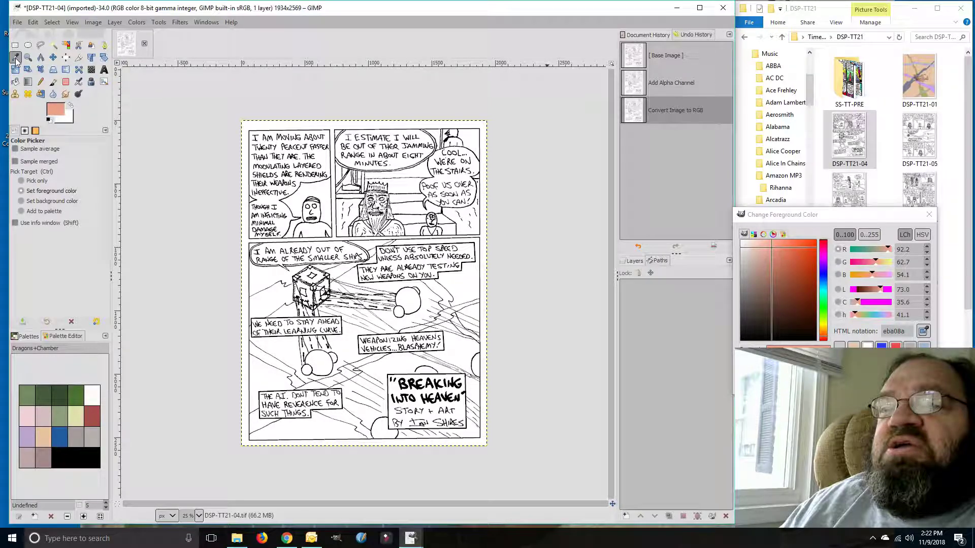
Sample the page's white margin, cut the layer, and revert to the Convert Image to RGB state
{"action": "left_click", "coordinate": [260, 127]}
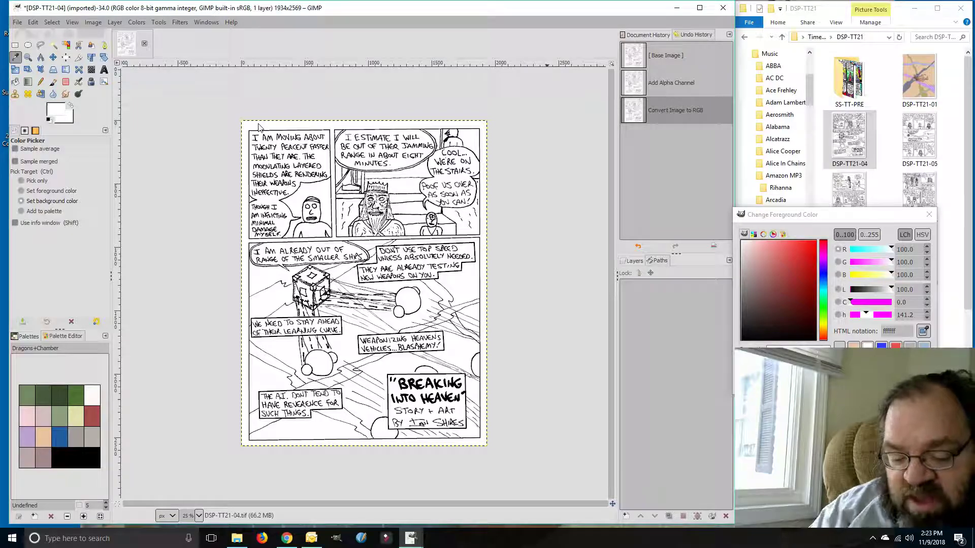
{"action": "key", "text": "ctrl+x"}
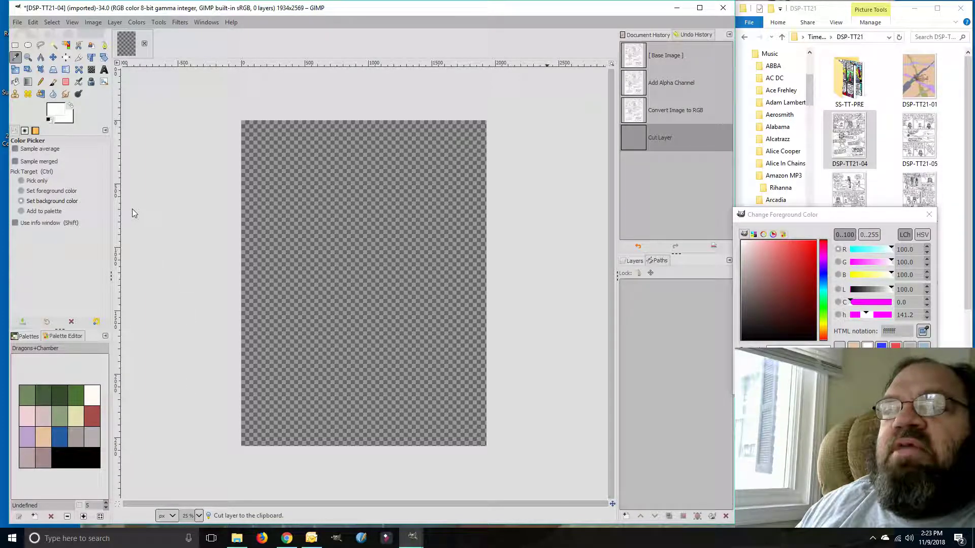
{"action": "left_click", "coordinate": [669, 114]}
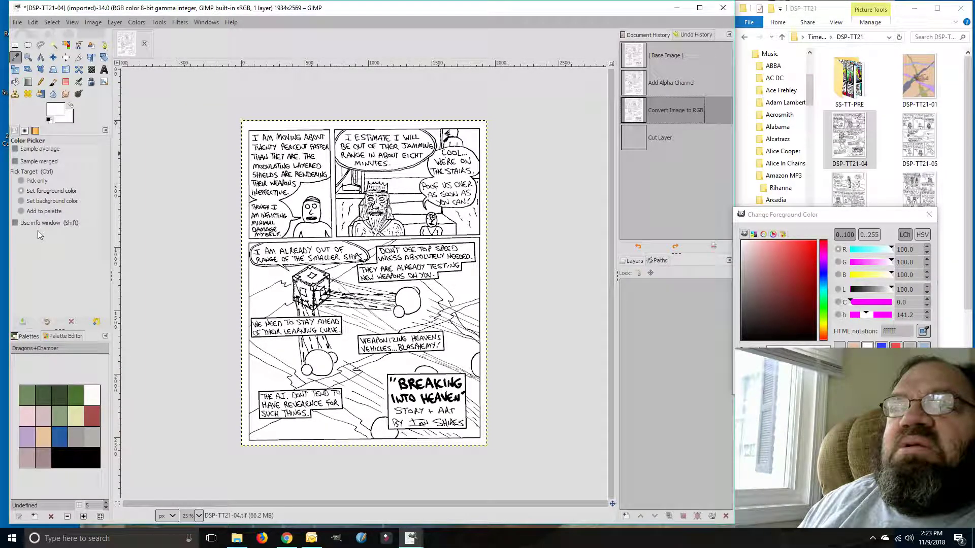
Sample the white margin and cut the layer again, inspect the canvas at 200%, and revert to the Convert Image to RGB state
{"action": "left_click", "coordinate": [247, 128]}
{"action": "key", "text": "ctrl"}
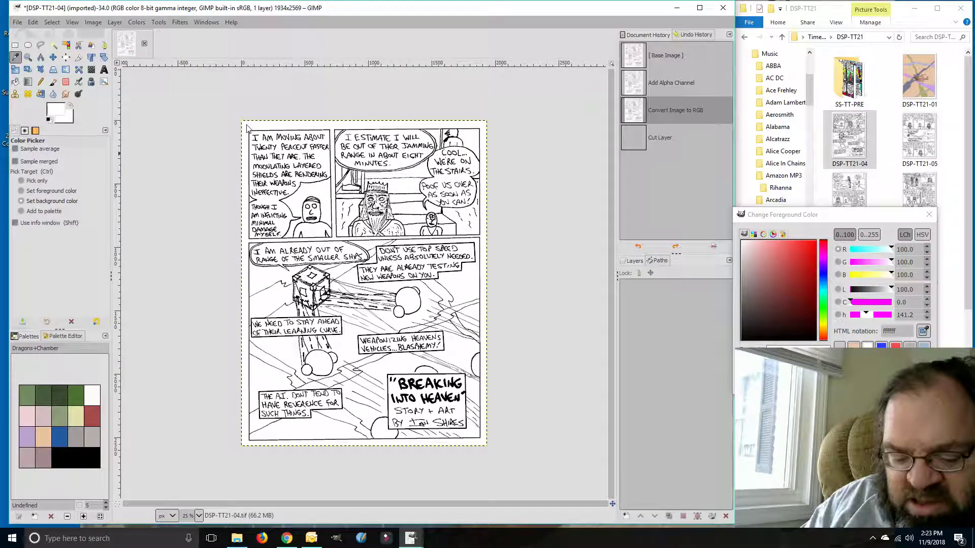
{"action": "key", "text": "ctrl+x"}
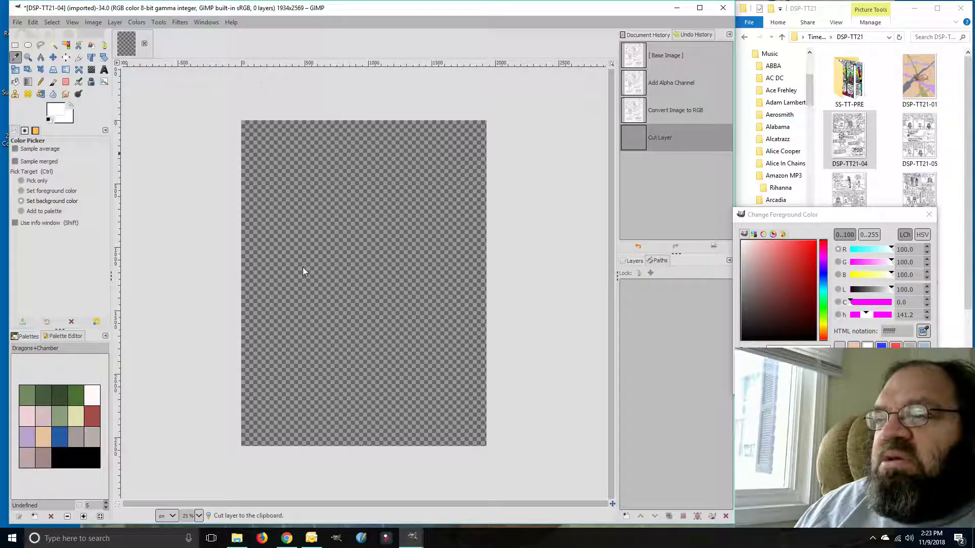
{"action": "left_click", "coordinate": [198, 516]}
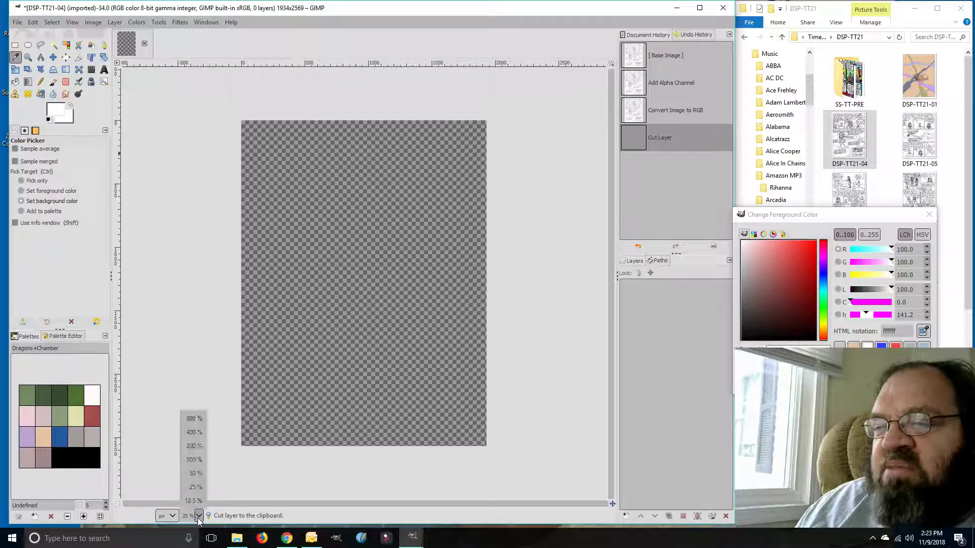
{"action": "left_click", "coordinate": [196, 445]}
{"action": "left_click_drag", "start_coordinate": [341, 504], "coordinate": [83, 504]}
{"action": "left_click_drag", "start_coordinate": [163, 503], "coordinate": [279, 476]}
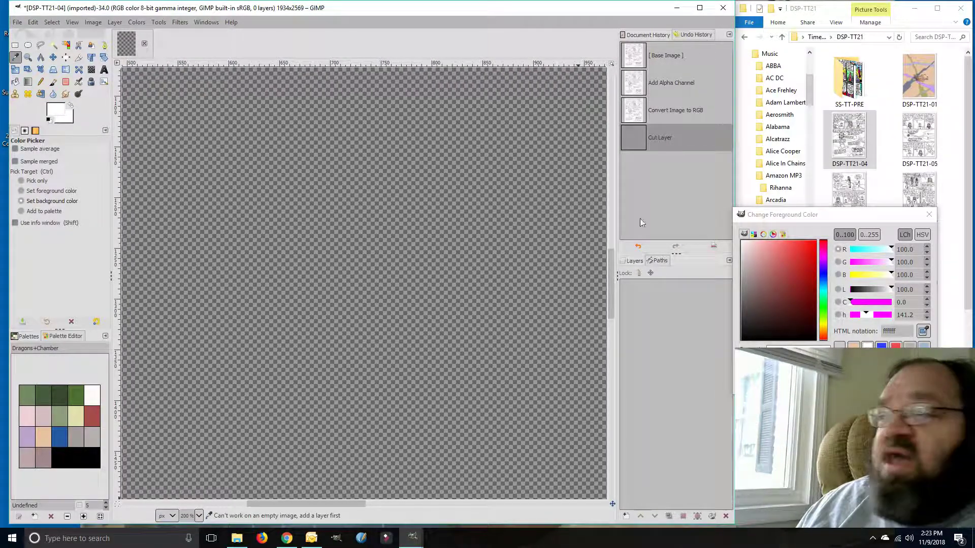
{"action": "left_click", "coordinate": [669, 111]}
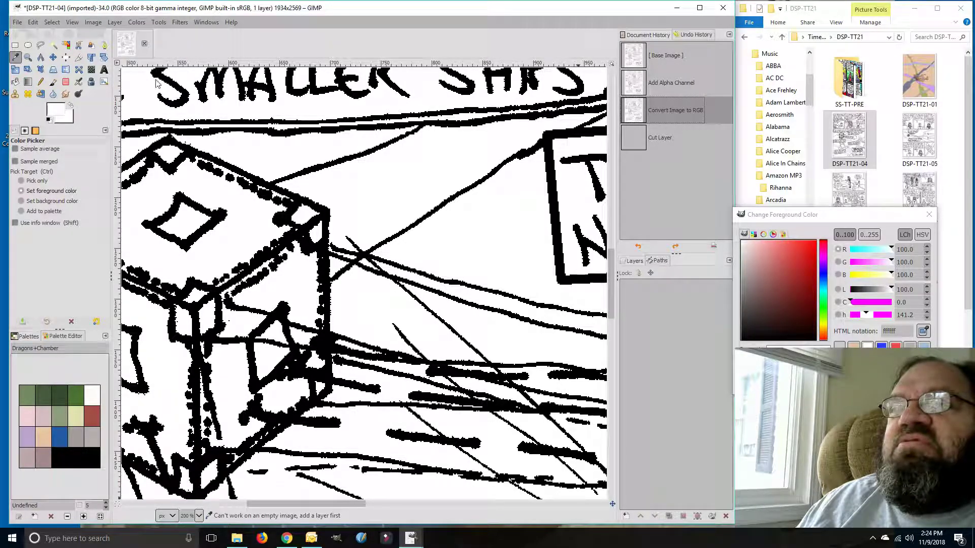
Select all the white areas of the page with Select by Color and cut them from the layer
{"action": "left_click", "coordinate": [800, 218]}
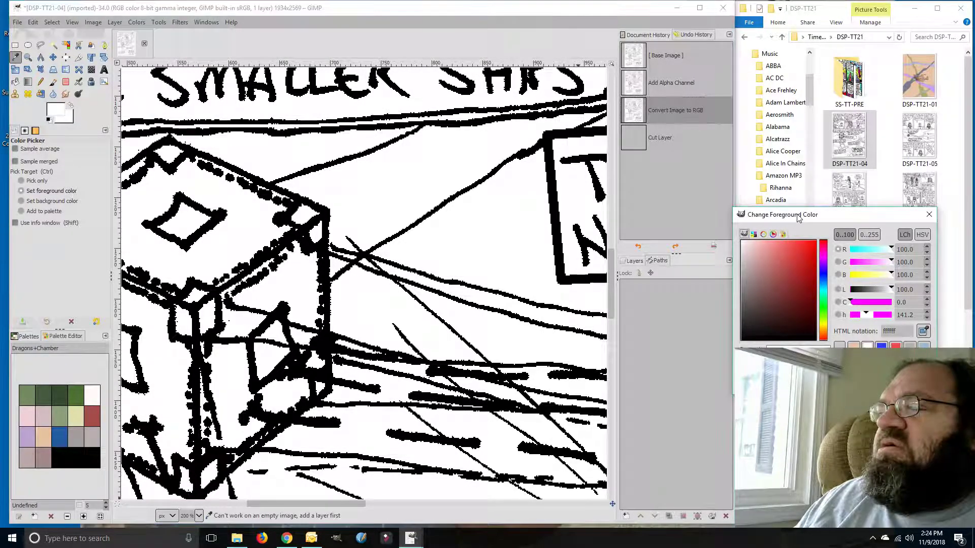
{"action": "left_click", "coordinate": [67, 46]}
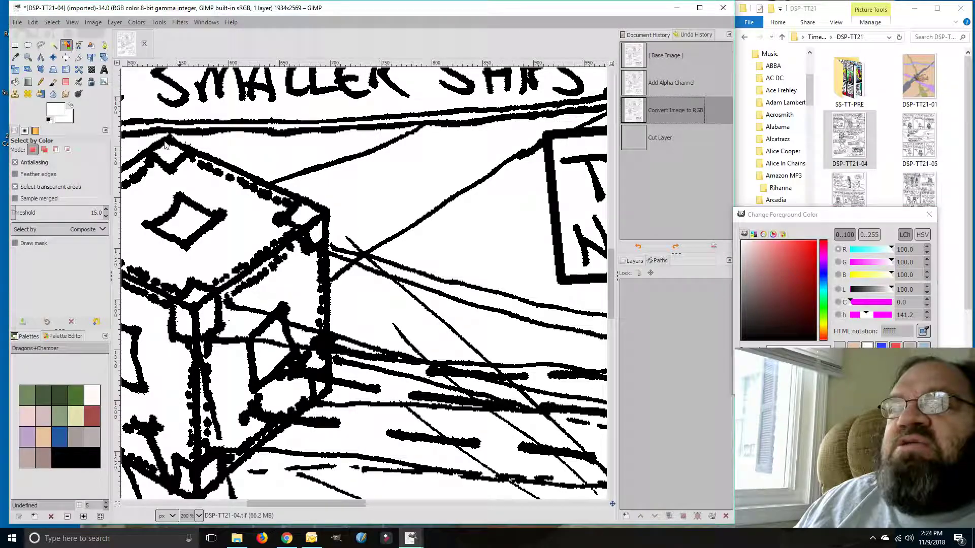
{"action": "left_click", "coordinate": [217, 189]}
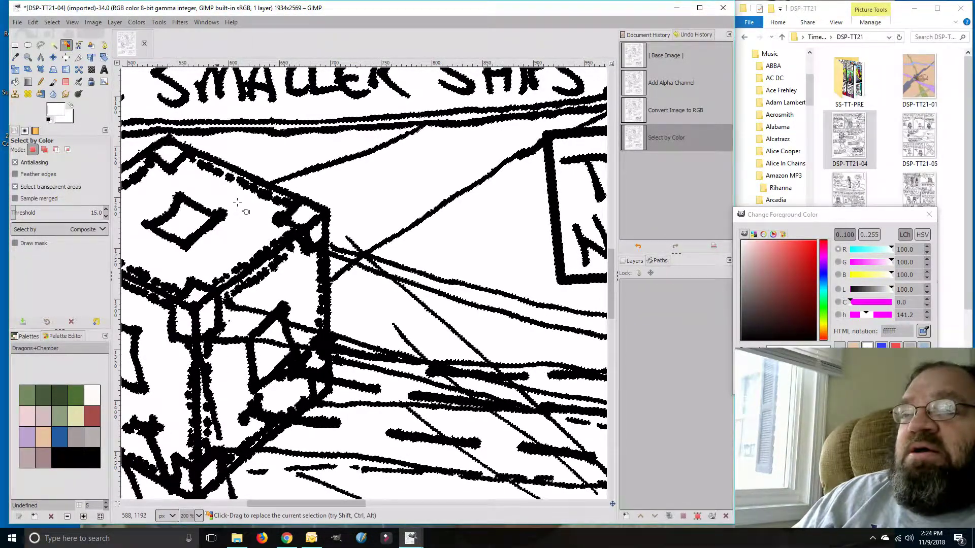
{"action": "key", "text": "ctrl"}
{"action": "key", "text": "ctrl+x"}
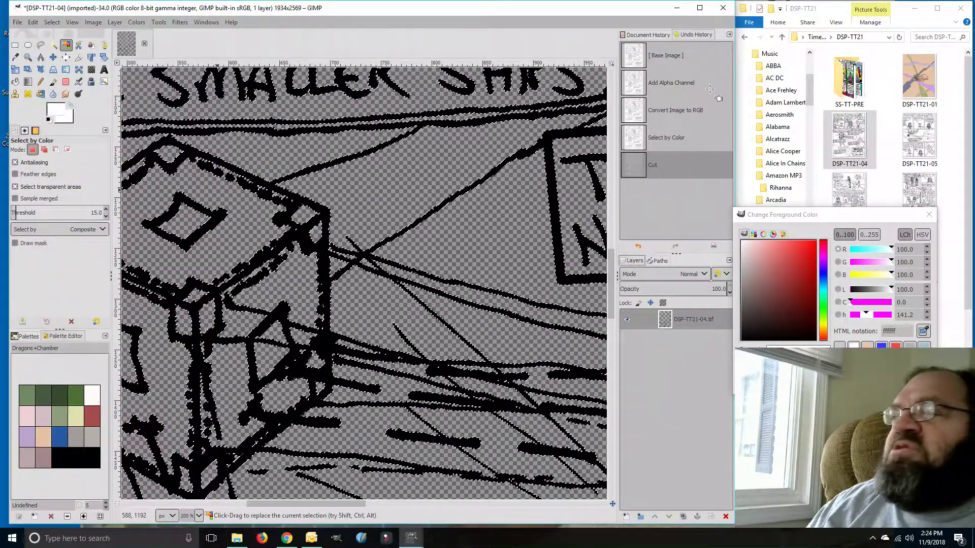
Draw a small ellipse selection on the canvas and dismiss it so that nothing is selected
{"action": "left_click", "coordinate": [775, 222]}
{"action": "left_click", "coordinate": [28, 45]}
{"action": "left_click_drag", "start_coordinate": [364, 185], "coordinate": [381, 198]}
{"action": "left_click", "coordinate": [332, 192]}
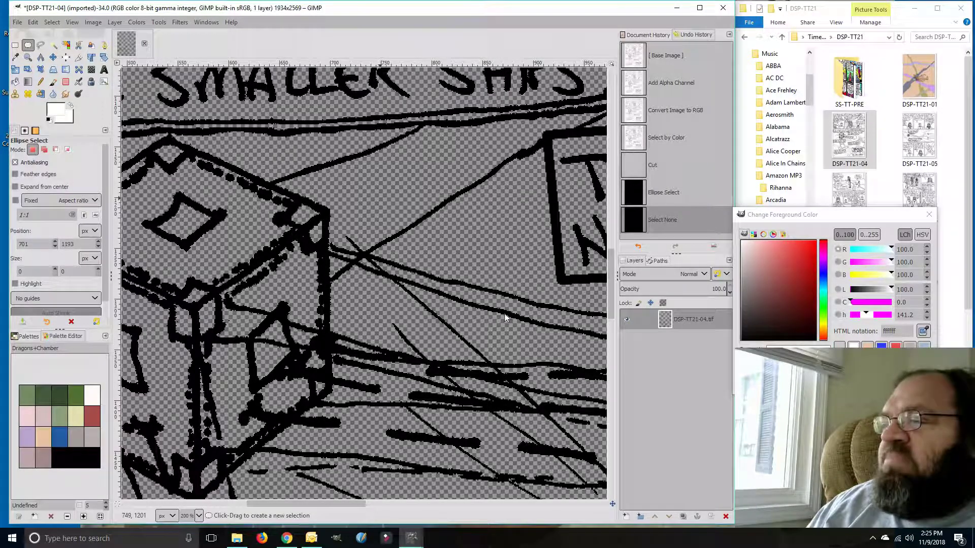
Duplicate the DSP-TT21-04.tif line-art layer four times
{"action": "right_click", "coordinate": [693, 322]}
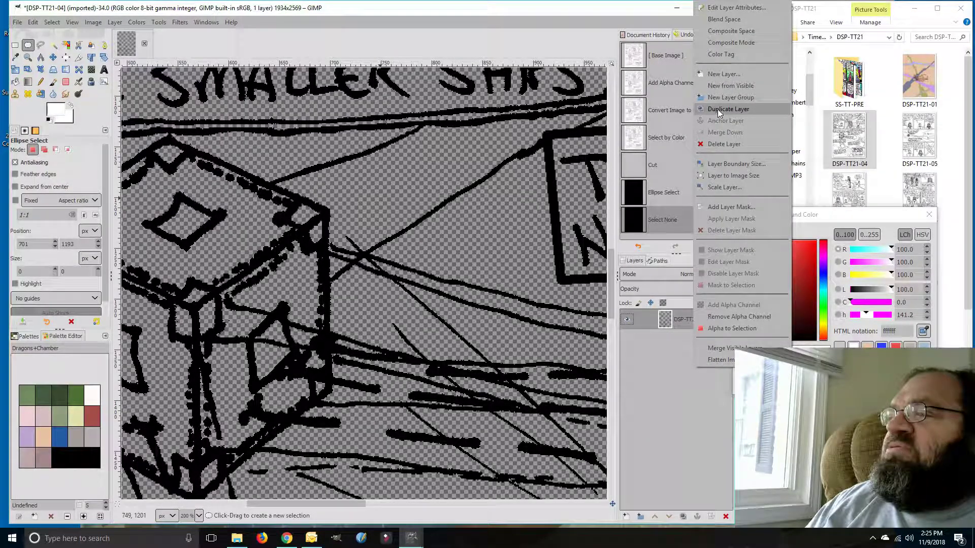
{"action": "left_click", "coordinate": [717, 108]}
{"action": "right_click", "coordinate": [685, 340]}
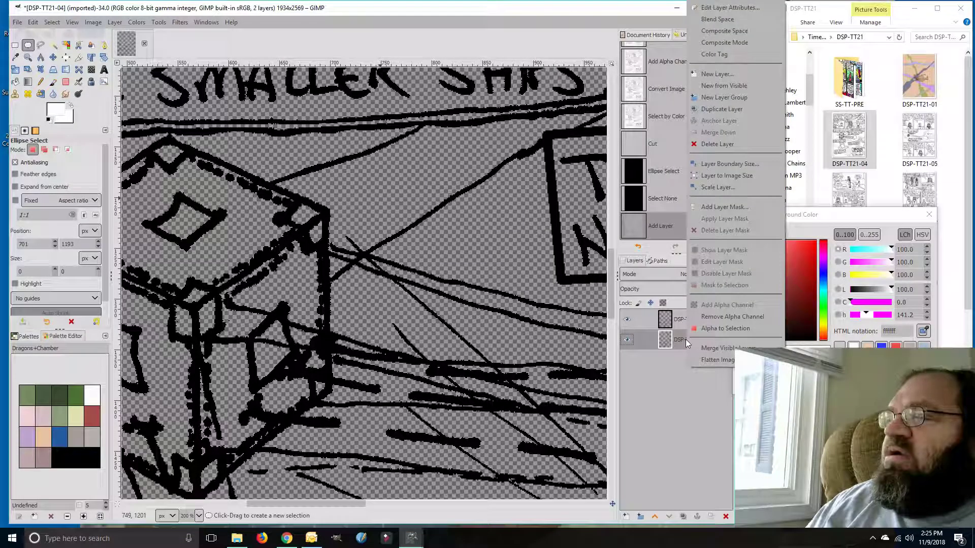
{"action": "left_click", "coordinate": [706, 111]}
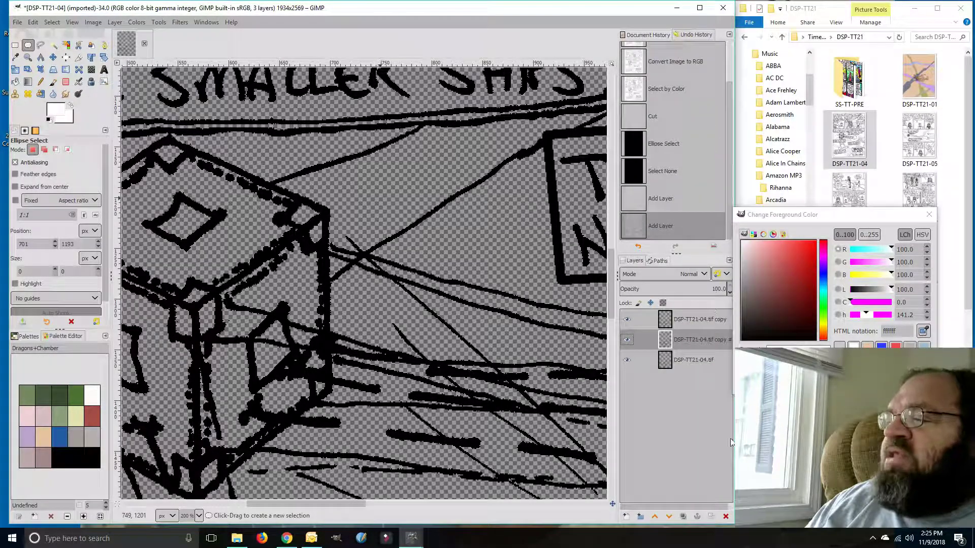
{"action": "right_click", "coordinate": [687, 362]}
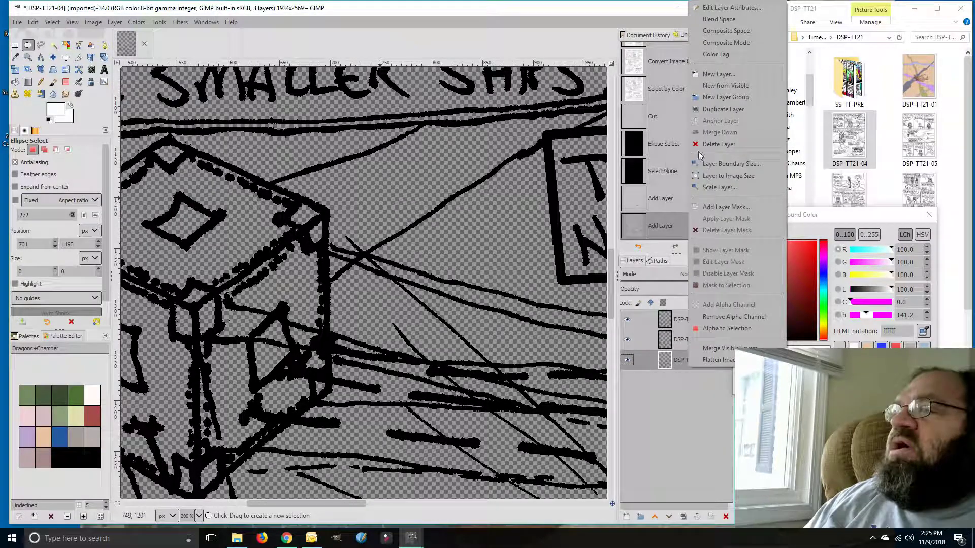
{"action": "left_click", "coordinate": [723, 108]}
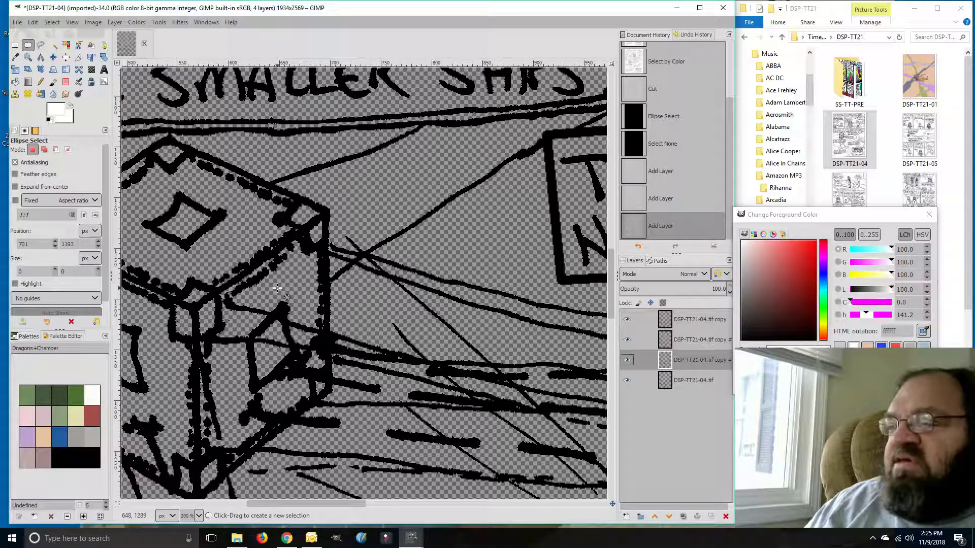
{"action": "left_click", "coordinate": [691, 379]}
{"action": "right_click", "coordinate": [690, 380]}
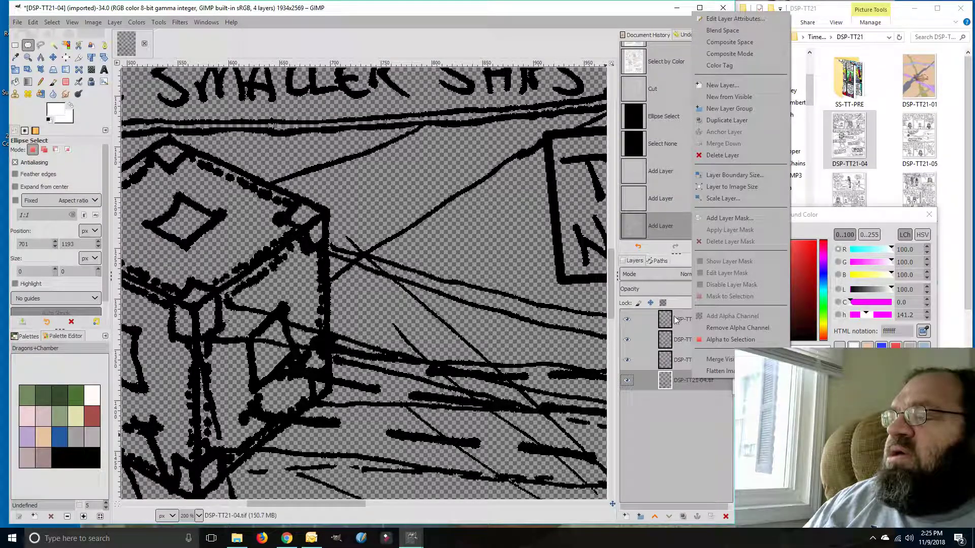
{"action": "left_click", "coordinate": [741, 119]}
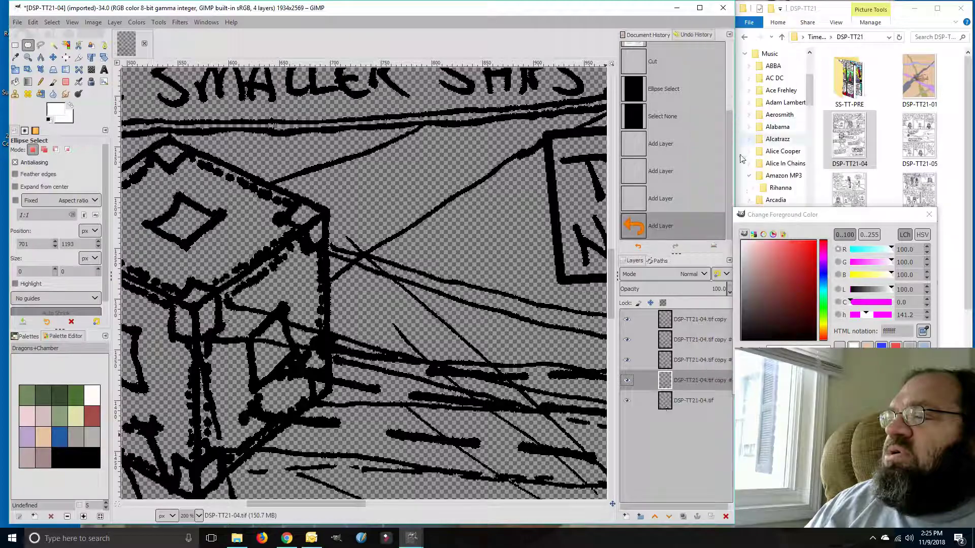
Activate the second layer from the top and set up Bucket Fill with white foreground and black background, viewing the page at 50%
{"action": "left_click", "coordinate": [688, 317]}
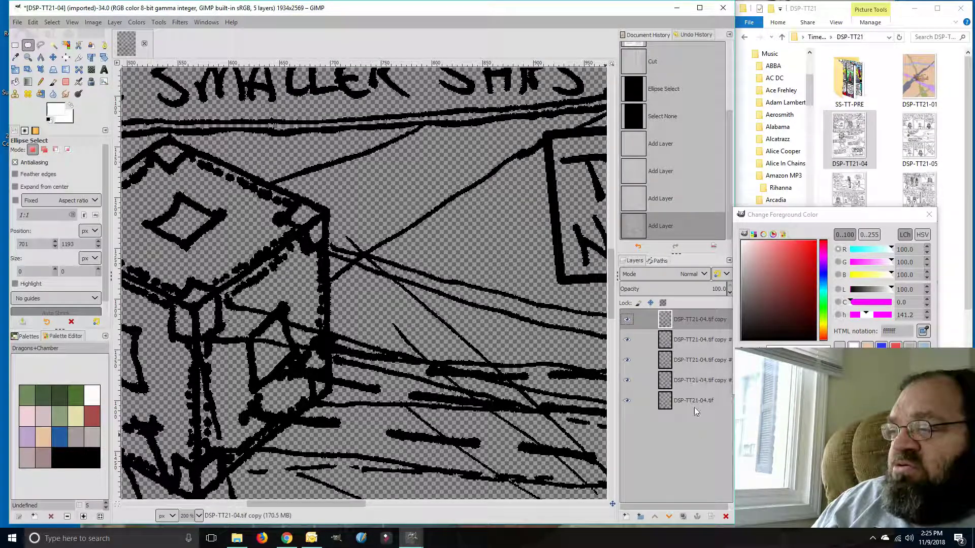
{"action": "left_click", "coordinate": [663, 344]}
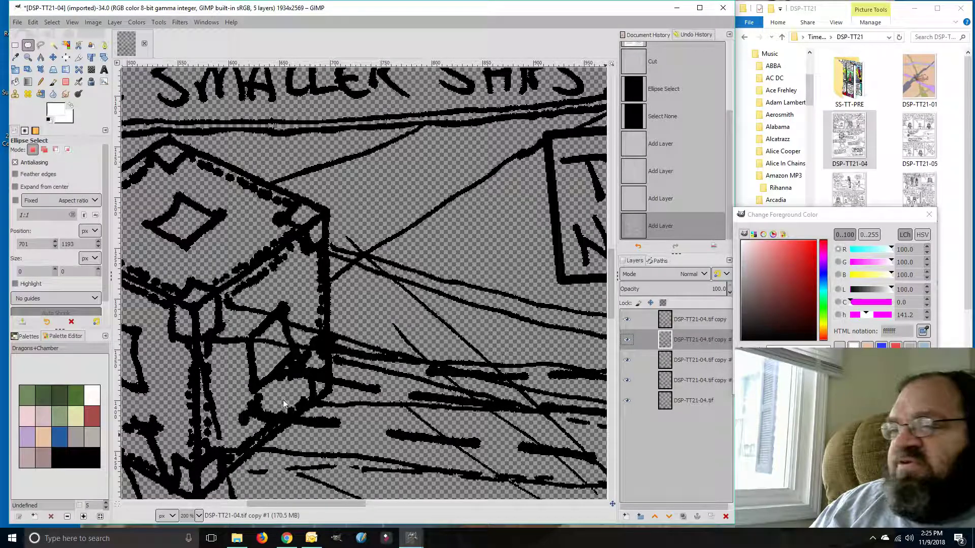
{"action": "left_click", "coordinate": [198, 516]}
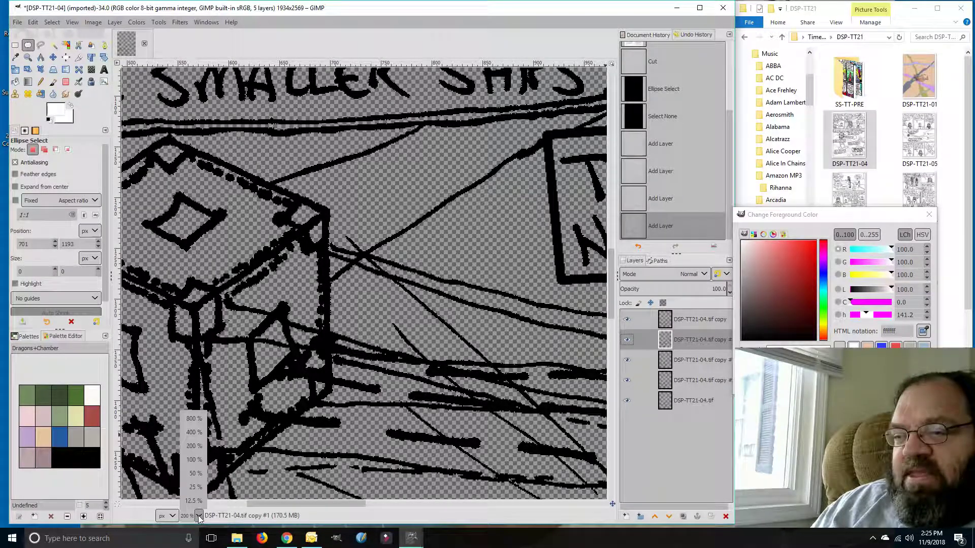
{"action": "left_click", "coordinate": [193, 473]}
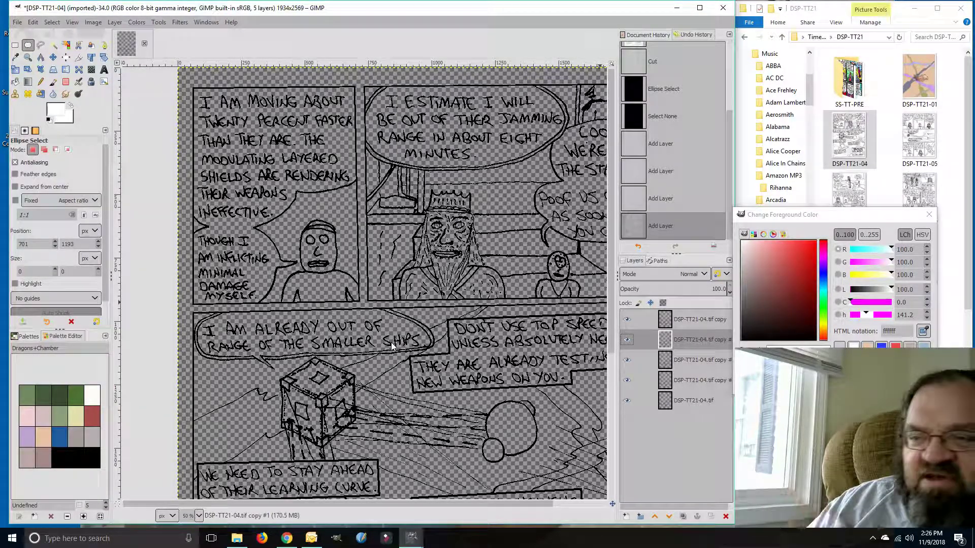
{"action": "left_click", "coordinate": [50, 122]}
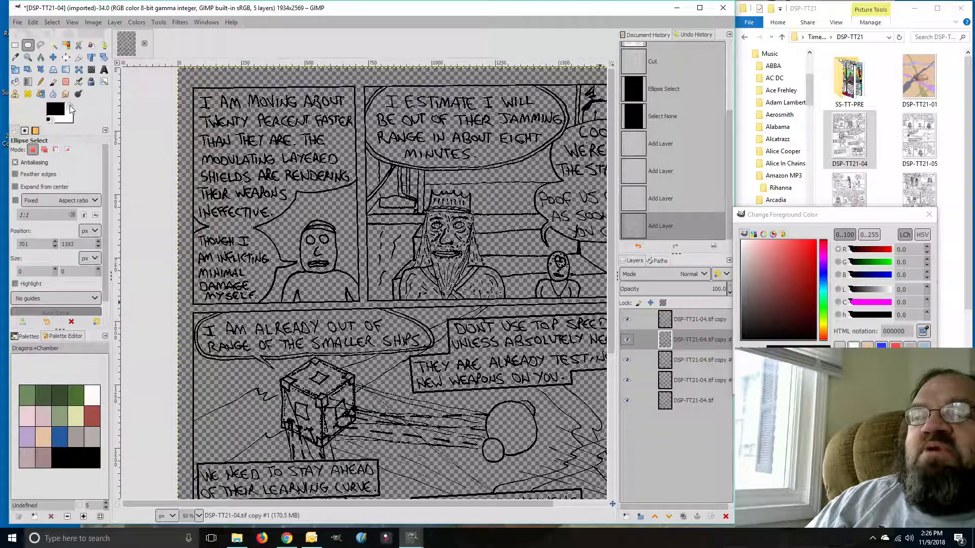
{"action": "left_click", "coordinate": [70, 105]}
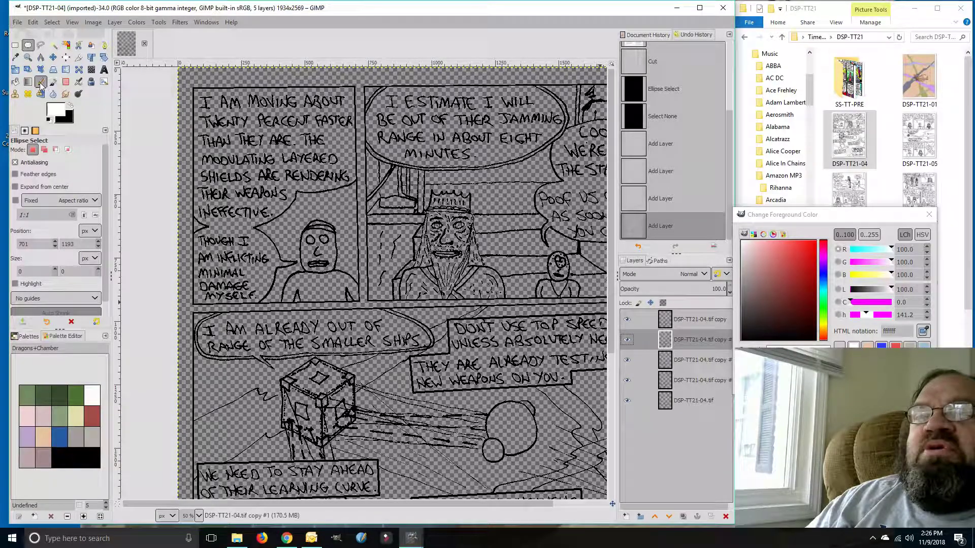
{"action": "left_click", "coordinate": [16, 82]}
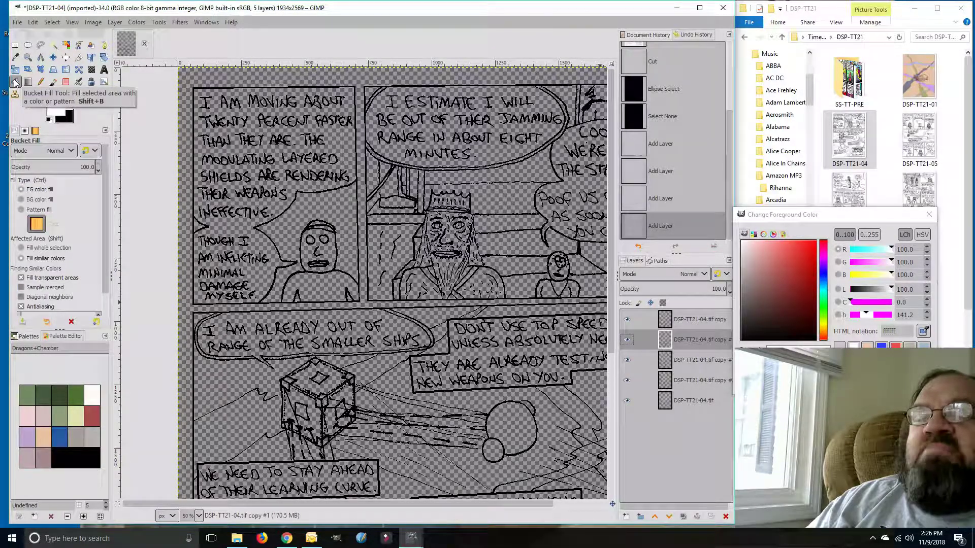
Try filling the background behind the first panel's figure with white using Bucket Fill
{"action": "left_click", "coordinate": [38, 260]}
{"action": "left_click", "coordinate": [37, 250]}
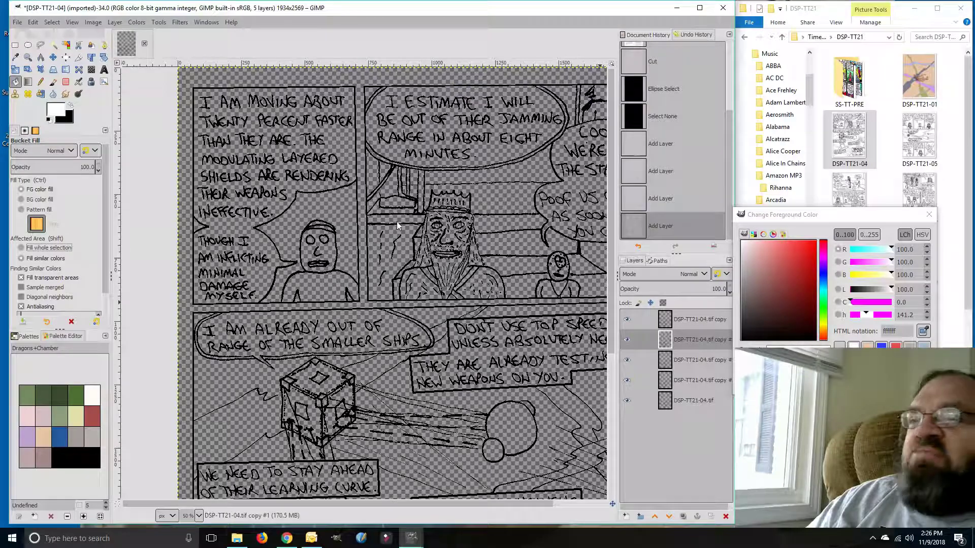
{"action": "left_click", "coordinate": [344, 212]}
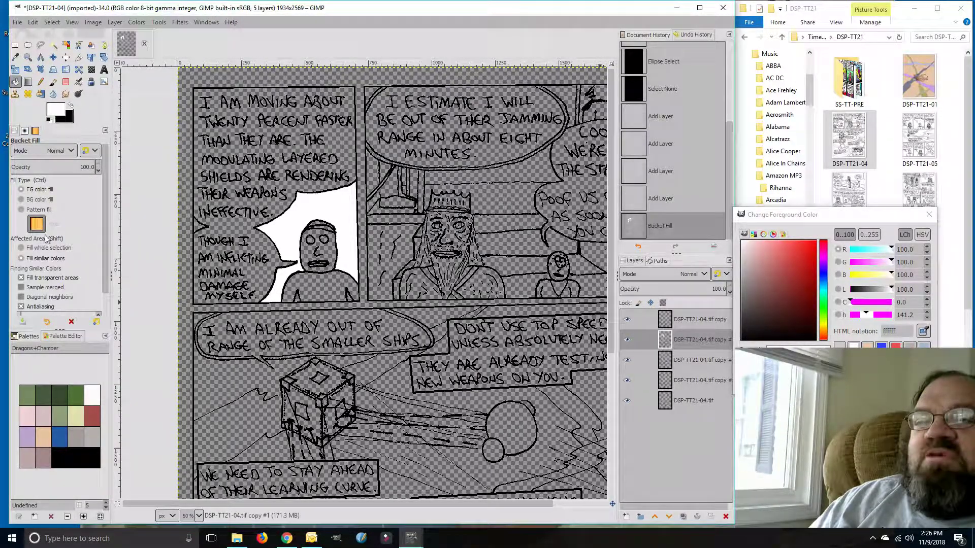
Try filling the entire layer with white using Fill whole selection, and revert to the state before both fills
{"action": "left_click", "coordinate": [35, 249]}
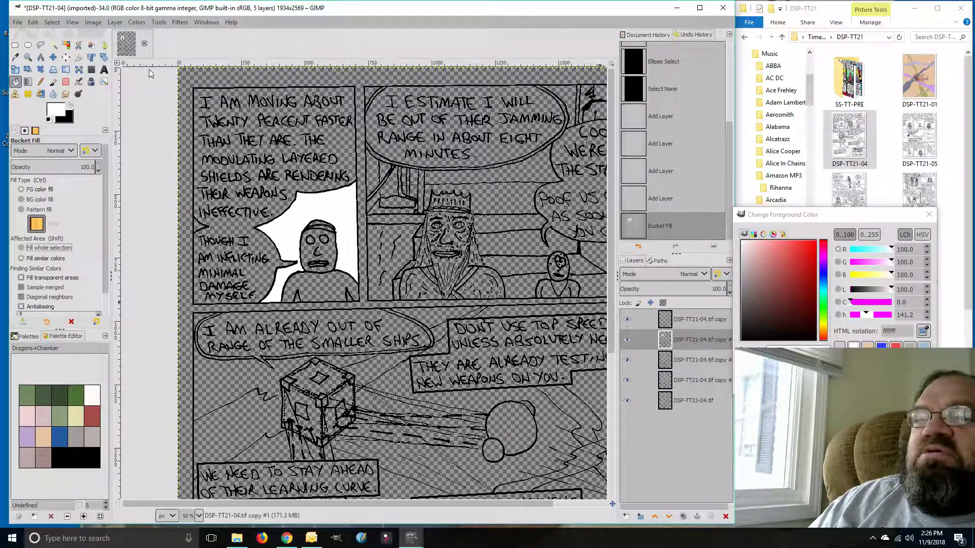
{"action": "left_click", "coordinate": [765, 216]}
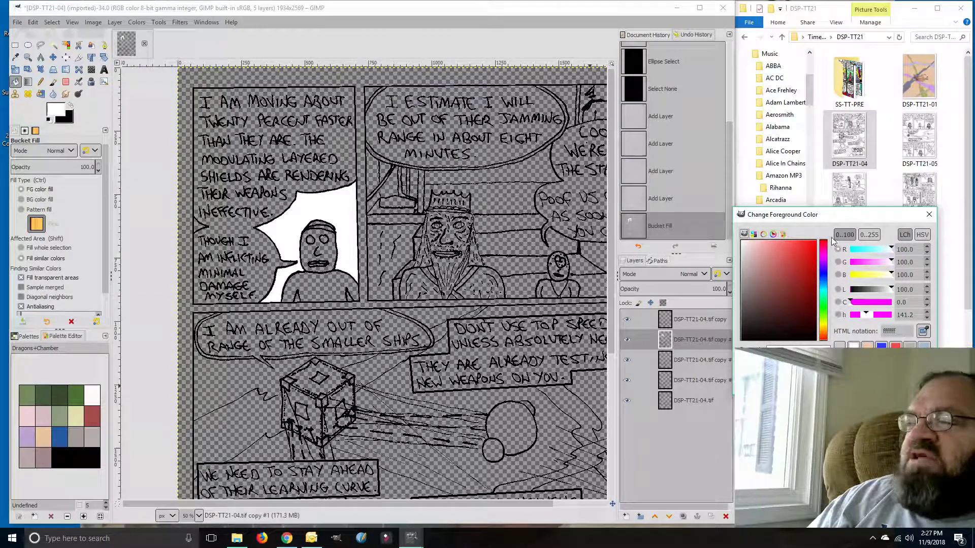
{"action": "left_click", "coordinate": [33, 250]}
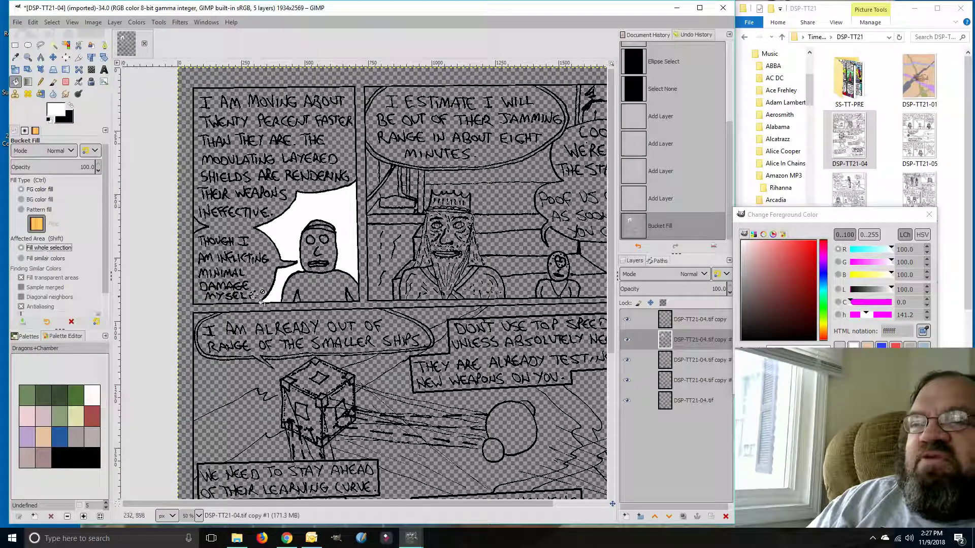
{"action": "left_click", "coordinate": [415, 284]}
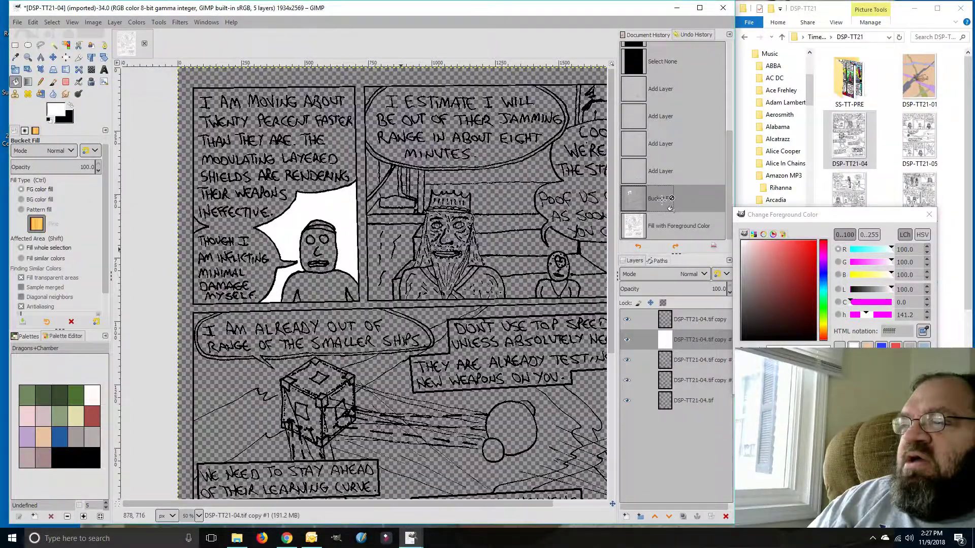
{"action": "left_click", "coordinate": [671, 203]}
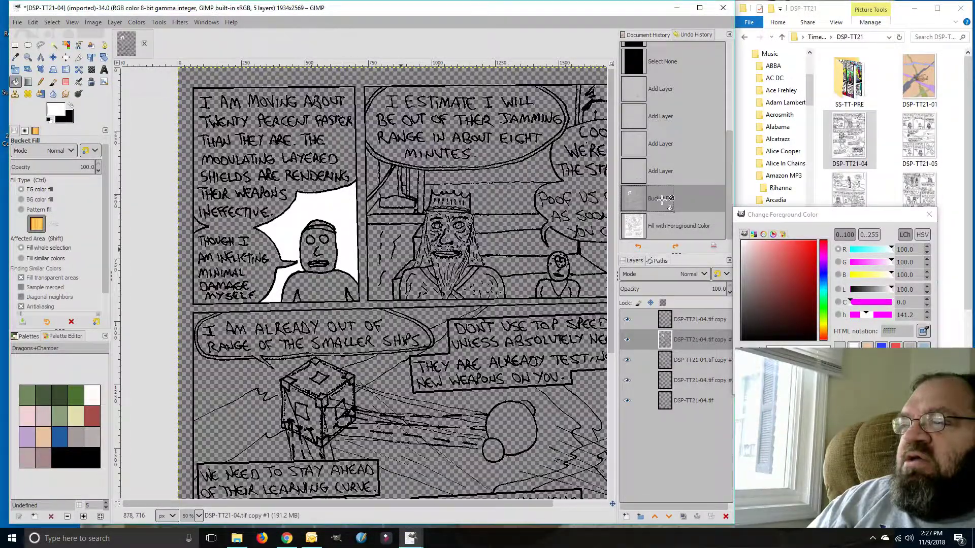
{"action": "left_click", "coordinate": [662, 172]}
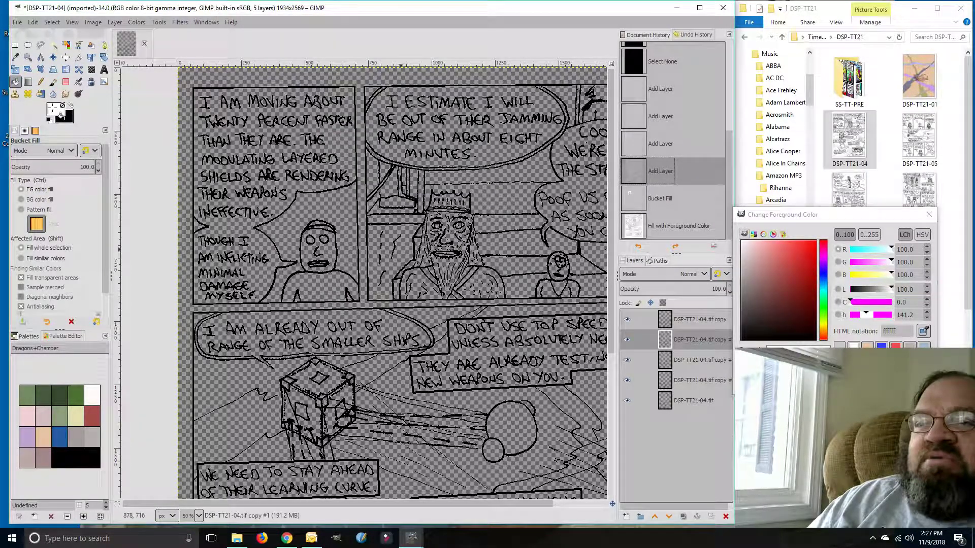
Set Bucket Fill to Fill similar colors and fill the page's outer margin and panel gutters with white
{"action": "left_click", "coordinate": [21, 258]}
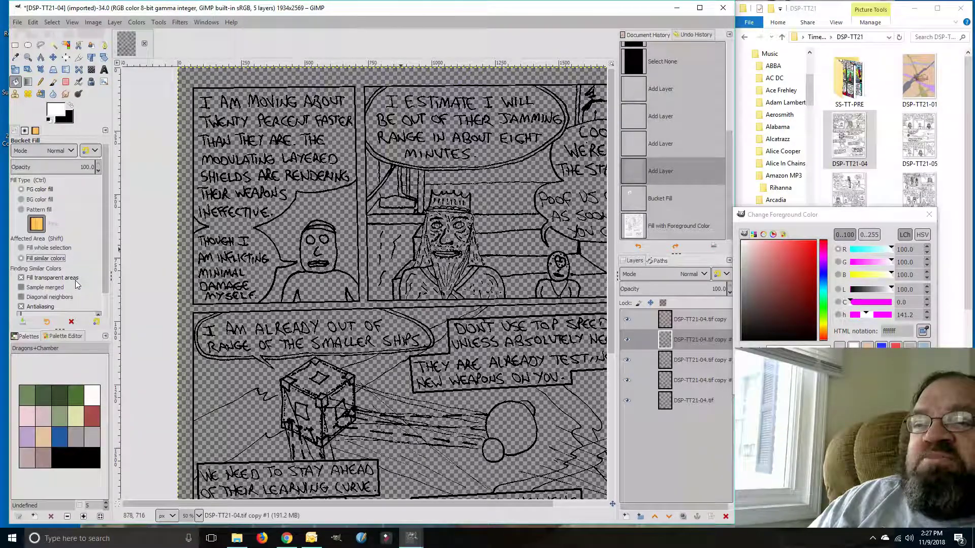
{"action": "left_click", "coordinate": [184, 309]}
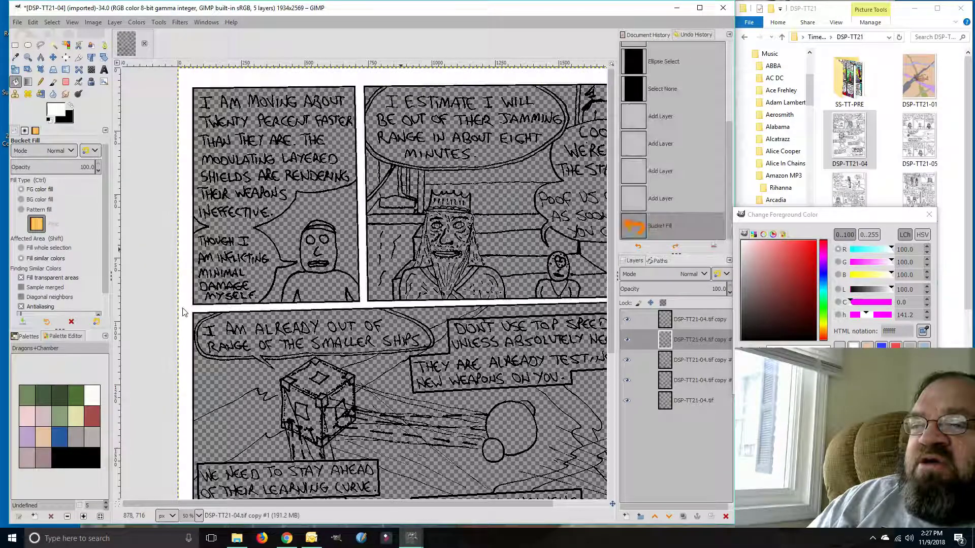
{"action": "scroll", "coordinate": [219, 504], "scroll_direction": "right", "scroll_amount": 3}
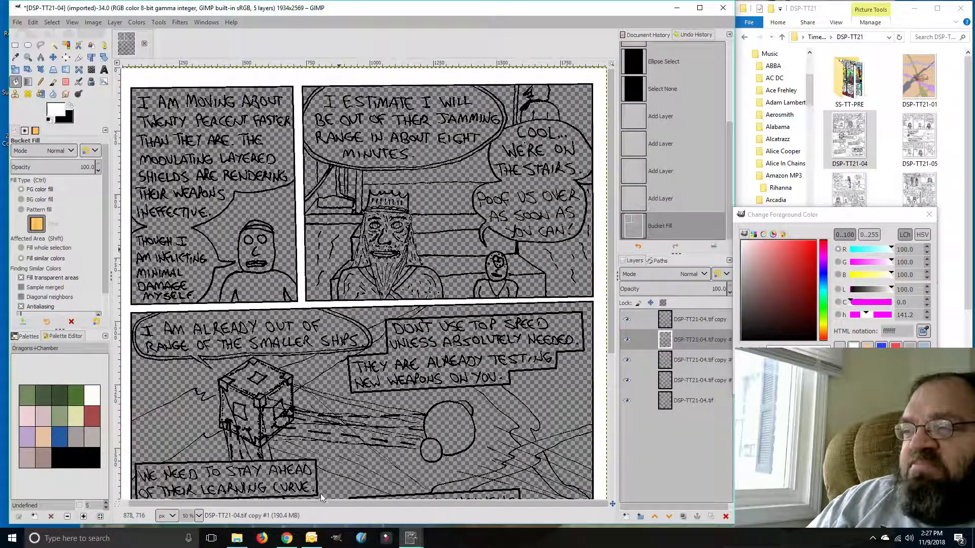
{"action": "scroll", "coordinate": [227, 502], "scroll_direction": "left", "scroll_amount": 1}
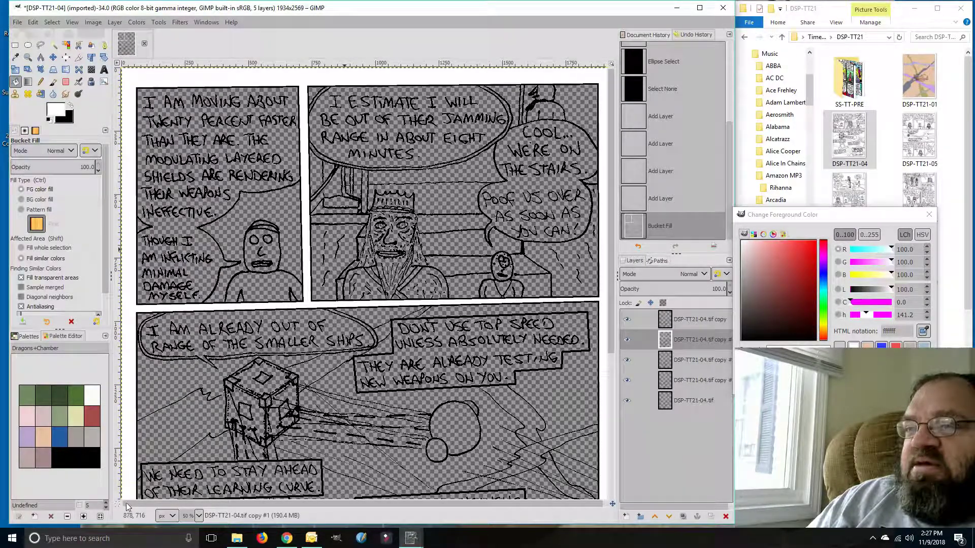
Fill the speech balloons in the two upper panels and the rounded balloon in the large lower panel with white
{"action": "left_click", "coordinate": [175, 224]}
{"action": "left_click", "coordinate": [435, 154]}
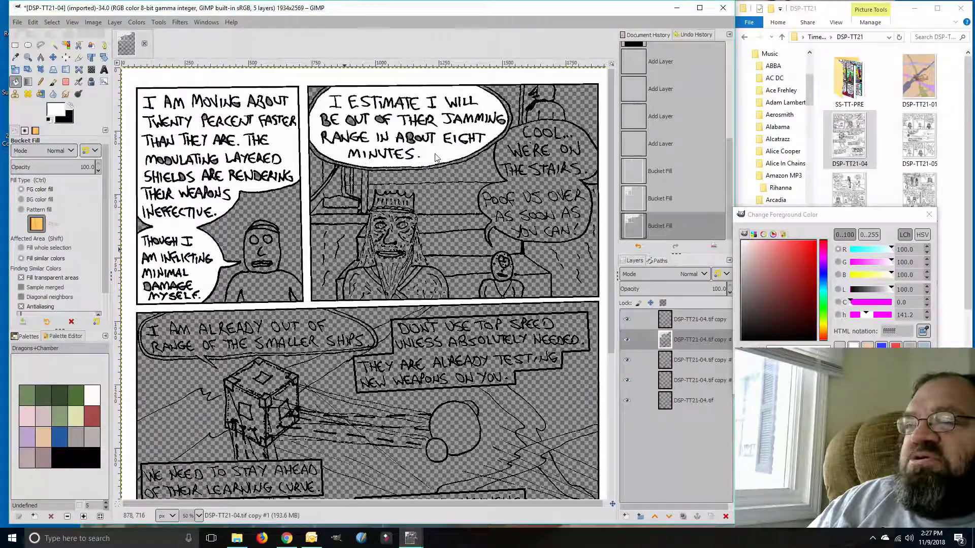
{"action": "left_click", "coordinate": [554, 180]}
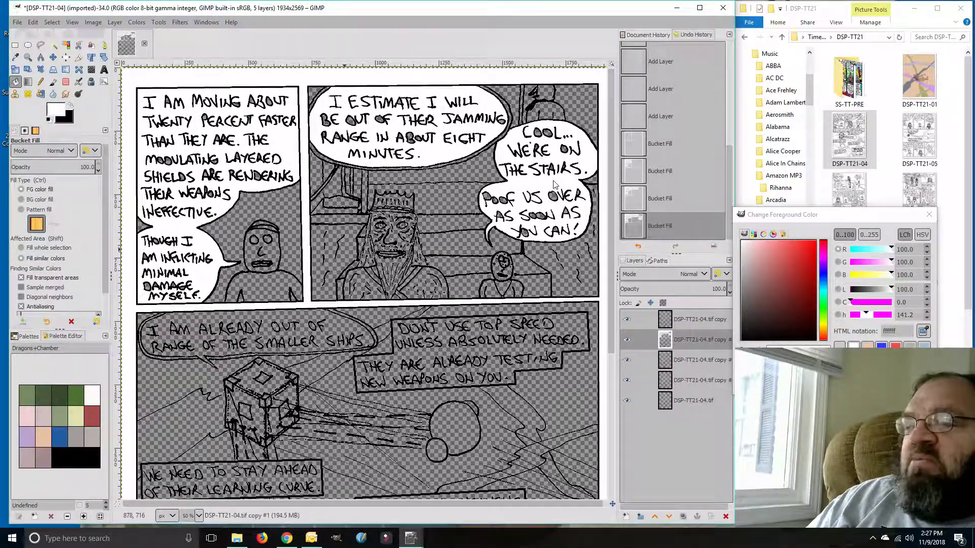
{"action": "left_click", "coordinate": [339, 323]}
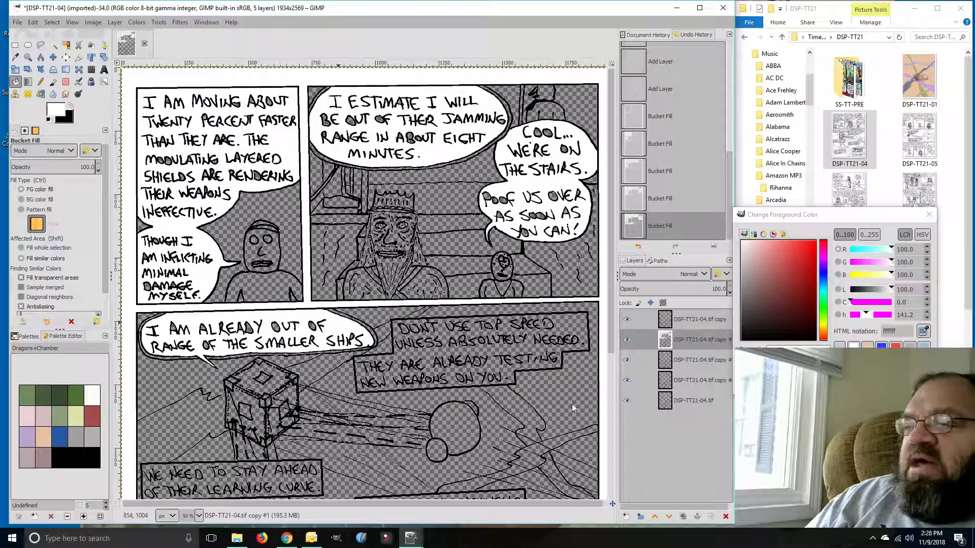
Set up the Pencil with a brush size of 66 to retouch the first panel's lettering at 200% zoom
{"action": "left_click_drag", "start_coordinate": [611, 340], "coordinate": [630, 466]}
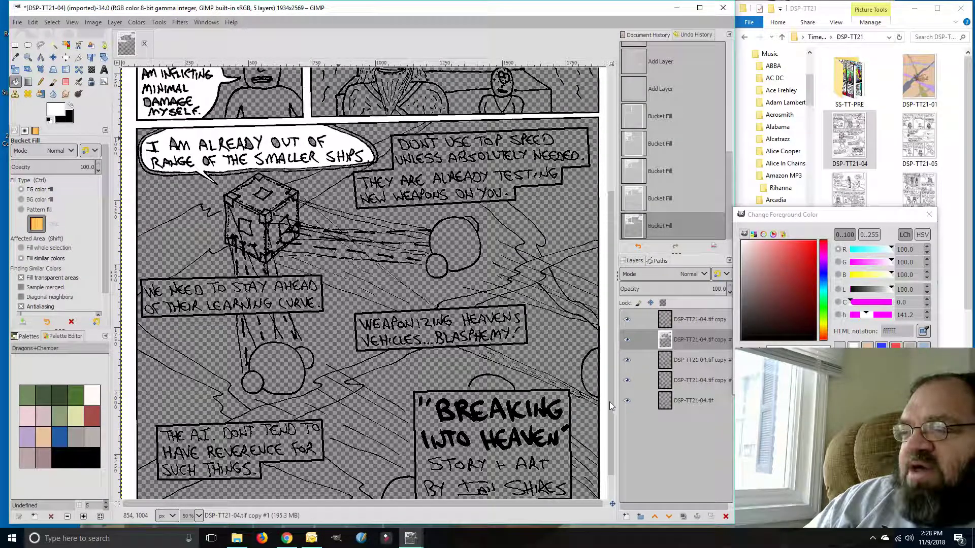
{"action": "scroll", "coordinate": [610, 401], "scroll_direction": "down", "scroll_amount": 2}
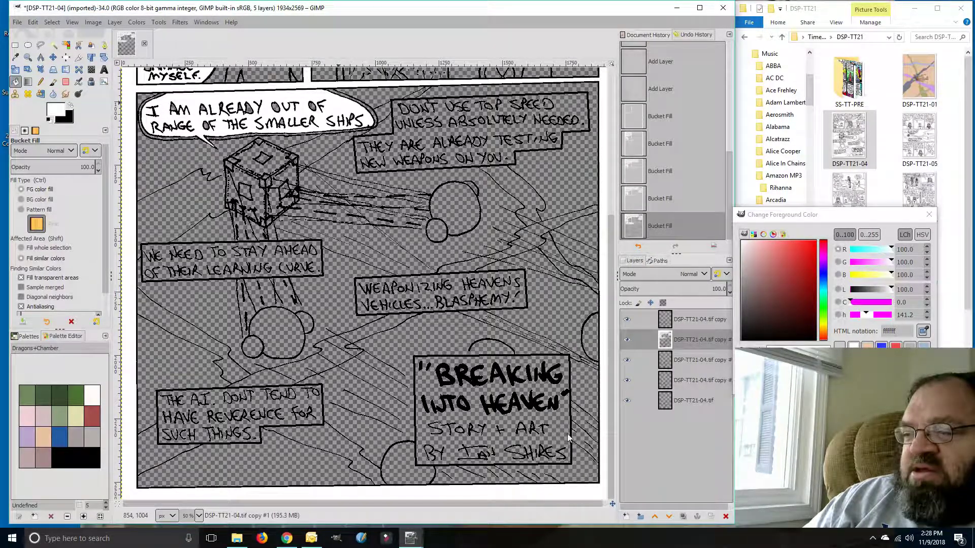
{"action": "scroll", "coordinate": [611, 413], "scroll_direction": "up", "scroll_amount": 5}
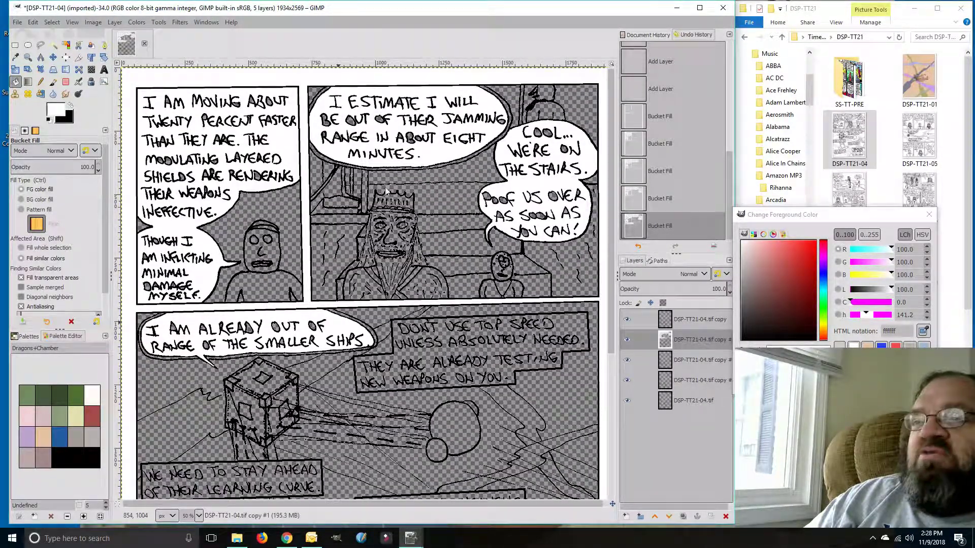
{"action": "left_click", "coordinate": [198, 516]}
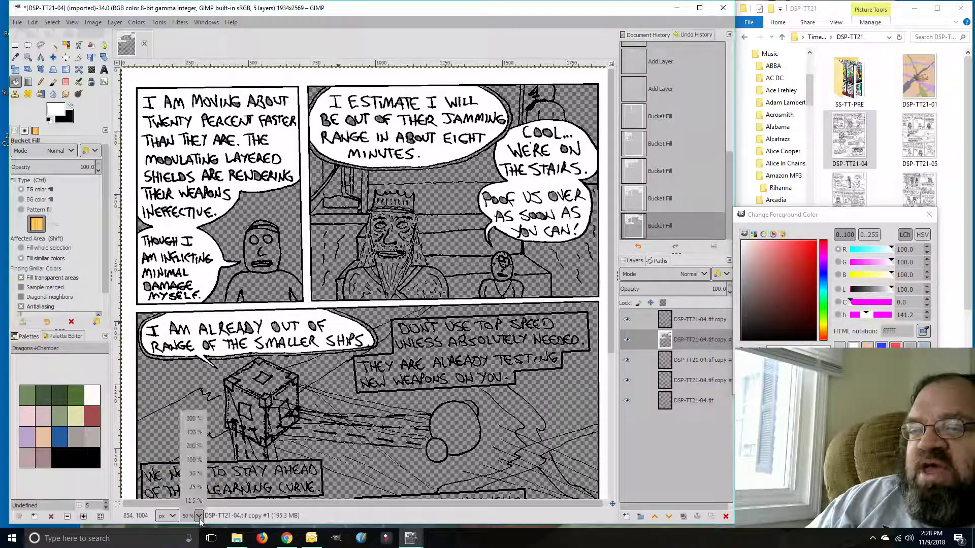
{"action": "left_click", "coordinate": [190, 446]}
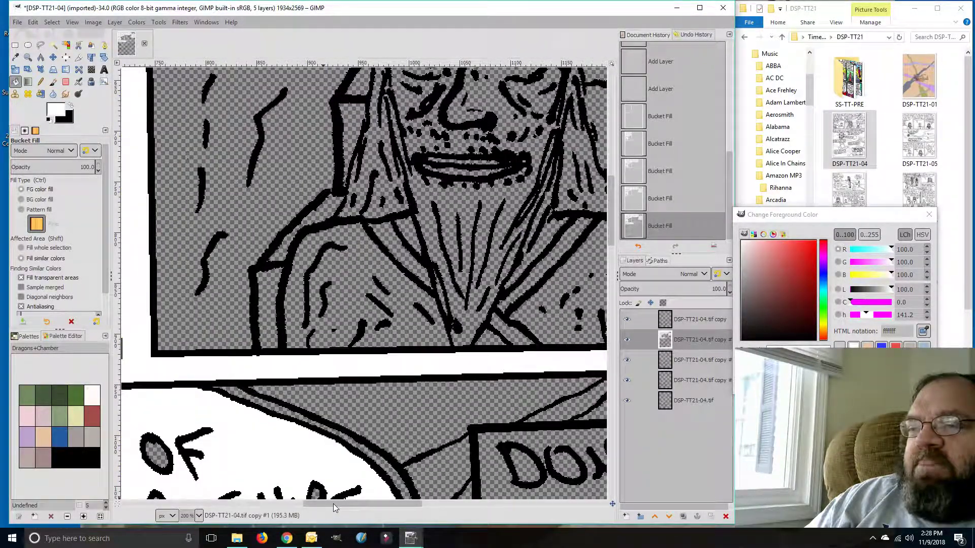
{"action": "left_click_drag", "start_coordinate": [333, 504], "coordinate": [130, 507]}
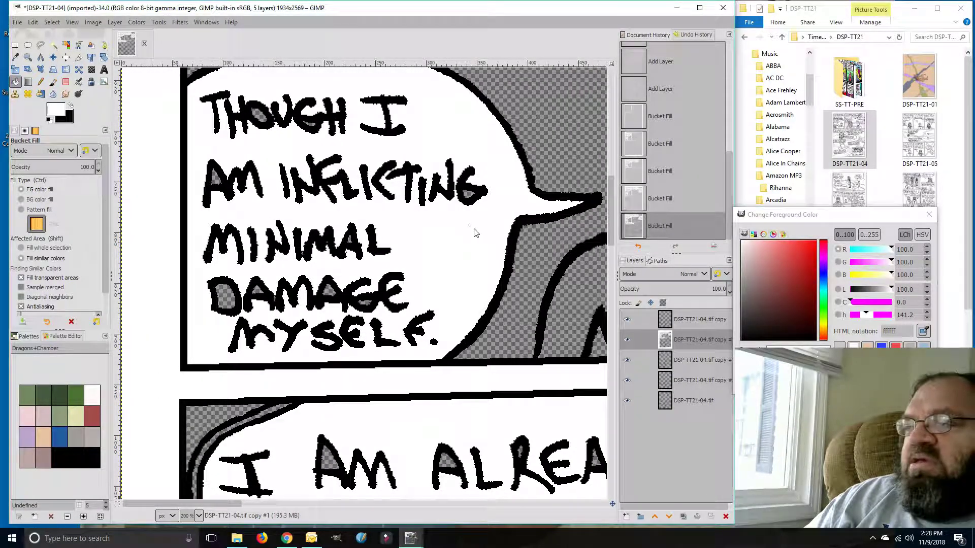
{"action": "left_click_drag", "start_coordinate": [609, 212], "coordinate": [620, 103]}
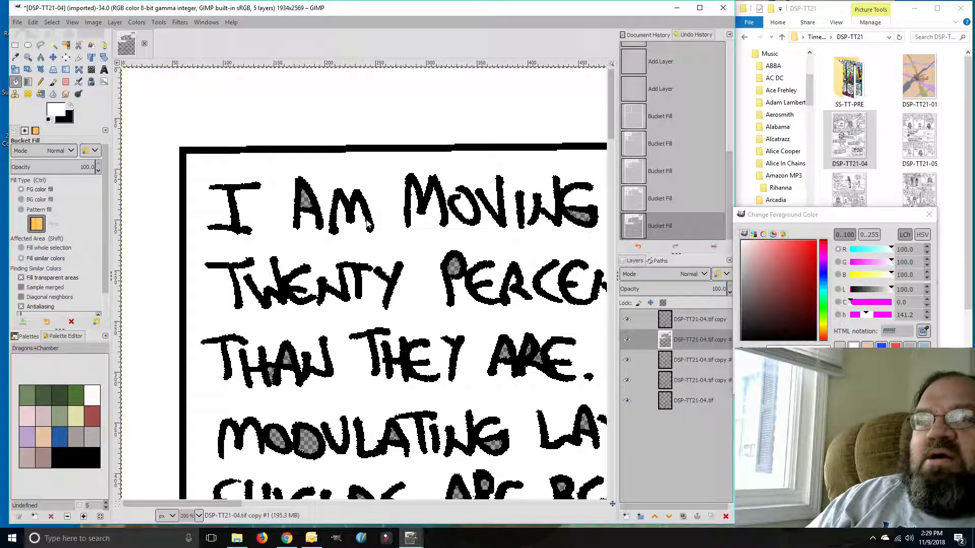
{"action": "left_click", "coordinate": [40, 81]}
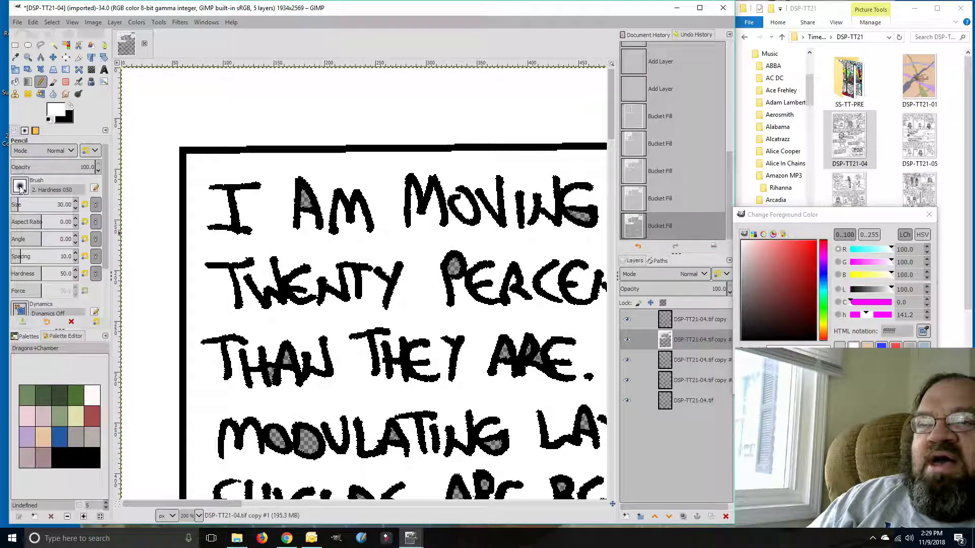
{"action": "left_click", "coordinate": [75, 202]}
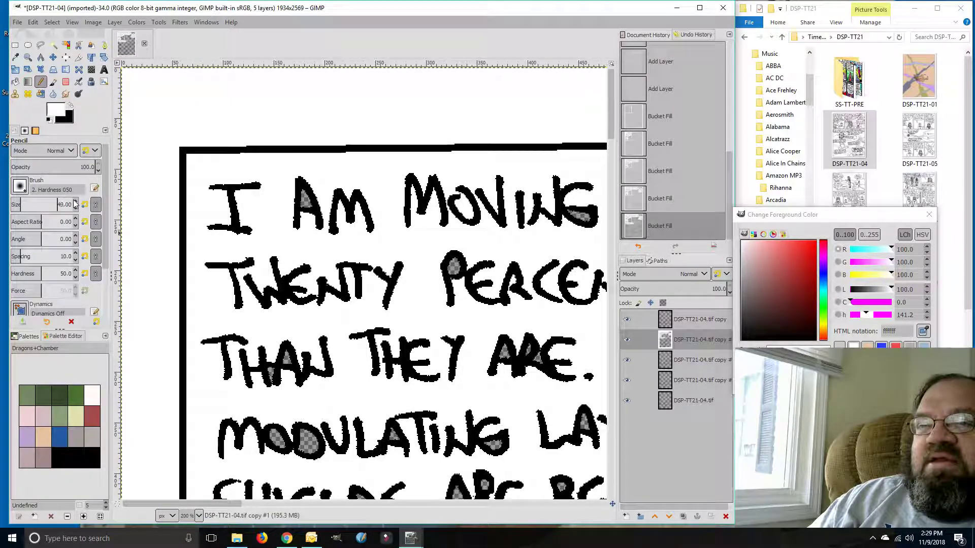
Paint white over the unfilled holes inside the letters in the first four lines of the first panel's balloon
{"action": "mouse_move", "coordinate": [273, 205]}
{"action": "left_mouse_down"}
{"action": "mouse_move", "coordinate": [315, 210]}
{"action": "mouse_move", "coordinate": [305, 192]}
{"action": "left_mouse_up"}
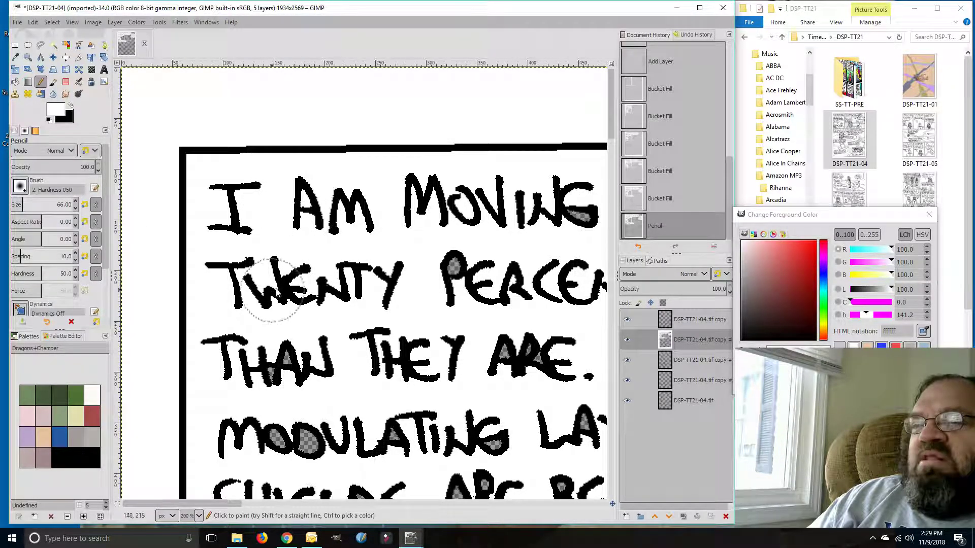
{"action": "left_click_drag", "start_coordinate": [447, 287], "coordinate": [457, 265]}
{"action": "left_click", "coordinate": [577, 230]}
{"action": "mouse_move", "coordinate": [309, 361]}
{"action": "left_mouse_down"}
{"action": "mouse_move", "coordinate": [272, 397]}
{"action": "mouse_move", "coordinate": [265, 387]}
{"action": "left_mouse_up"}
{"action": "left_click_drag", "start_coordinate": [500, 364], "coordinate": [556, 352]}
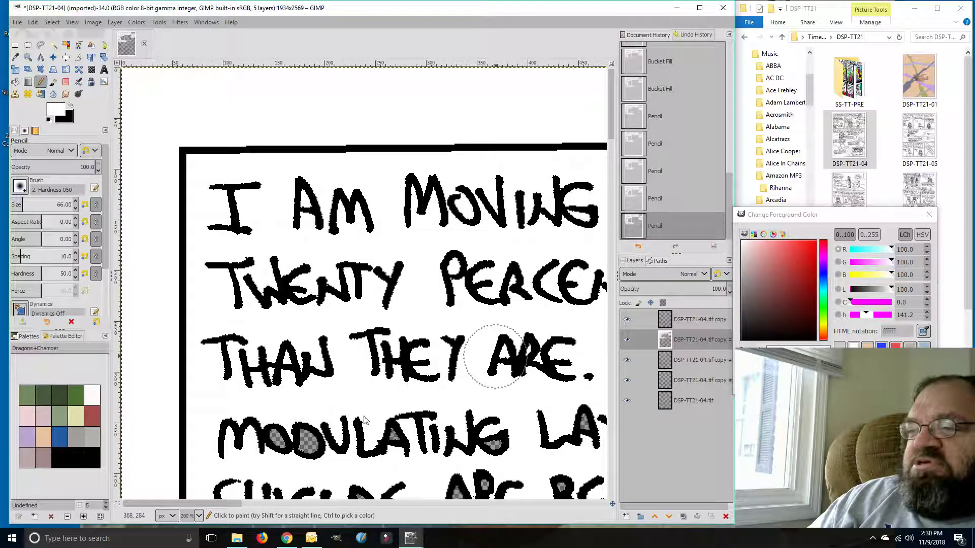
{"action": "left_click", "coordinate": [492, 444]}
{"action": "left_click_drag", "start_coordinate": [277, 439], "coordinate": [307, 441]}
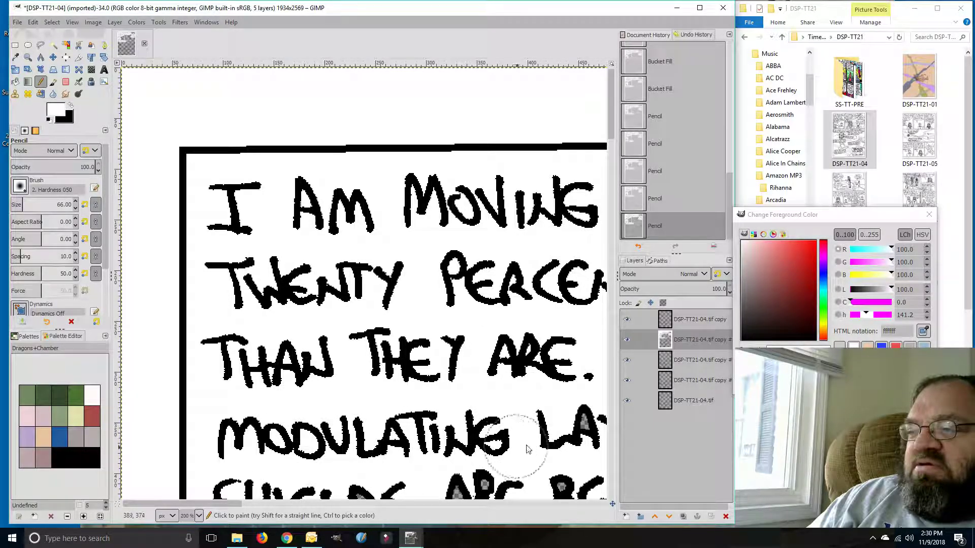
{"action": "left_click", "coordinate": [562, 420]}
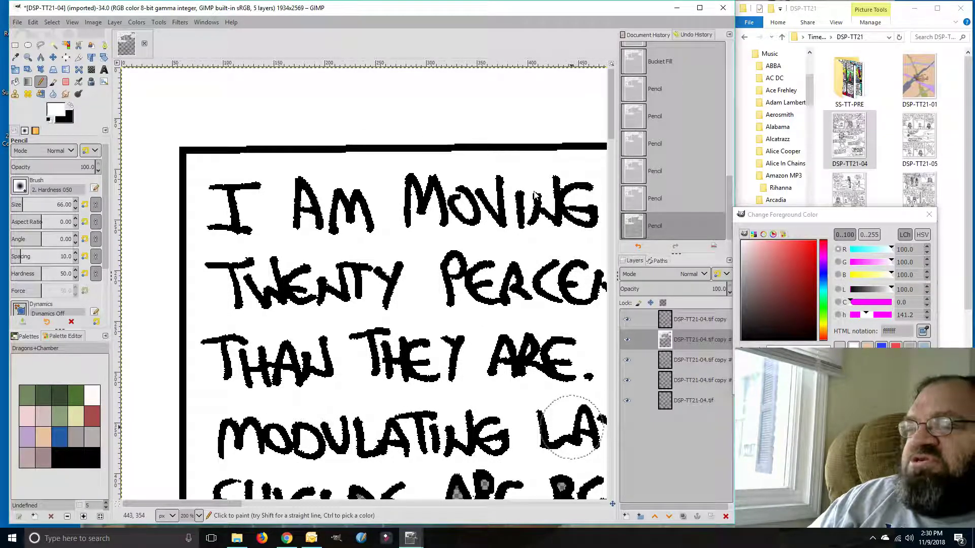
Paint the remaining letter holes white in the first panel's balloons and the large panel's rounded balloon, working at 100% zoom
{"action": "left_click", "coordinate": [199, 516]}
{"action": "left_click", "coordinate": [190, 456]}
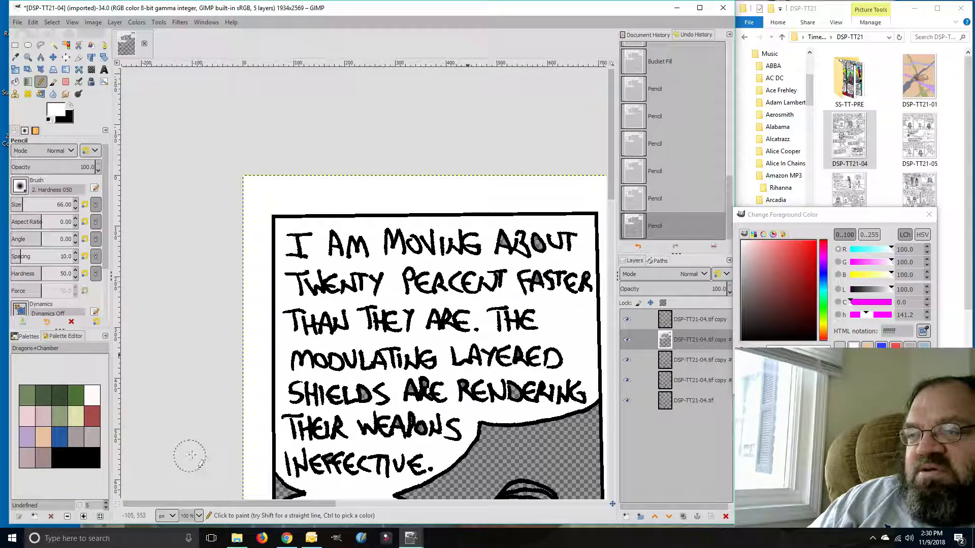
{"action": "left_click_drag", "start_coordinate": [290, 505], "coordinate": [254, 521]}
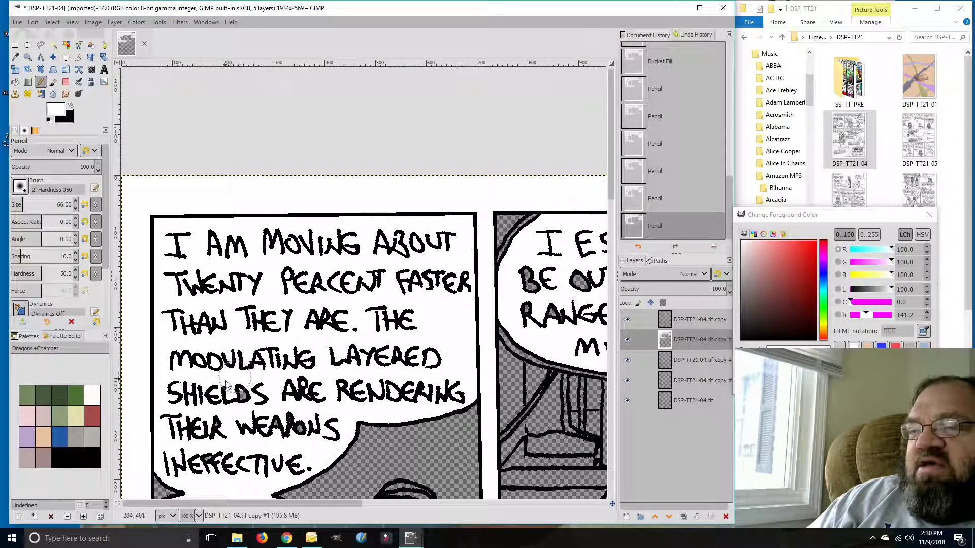
{"action": "mouse_move", "coordinate": [291, 434]}
{"action": "left_mouse_down"}
{"action": "mouse_move", "coordinate": [210, 441]}
{"action": "mouse_move", "coordinate": [211, 431]}
{"action": "mouse_move", "coordinate": [221, 460]}
{"action": "left_mouse_up"}
{"action": "left_click_drag", "start_coordinate": [613, 170], "coordinate": [613, 226]}
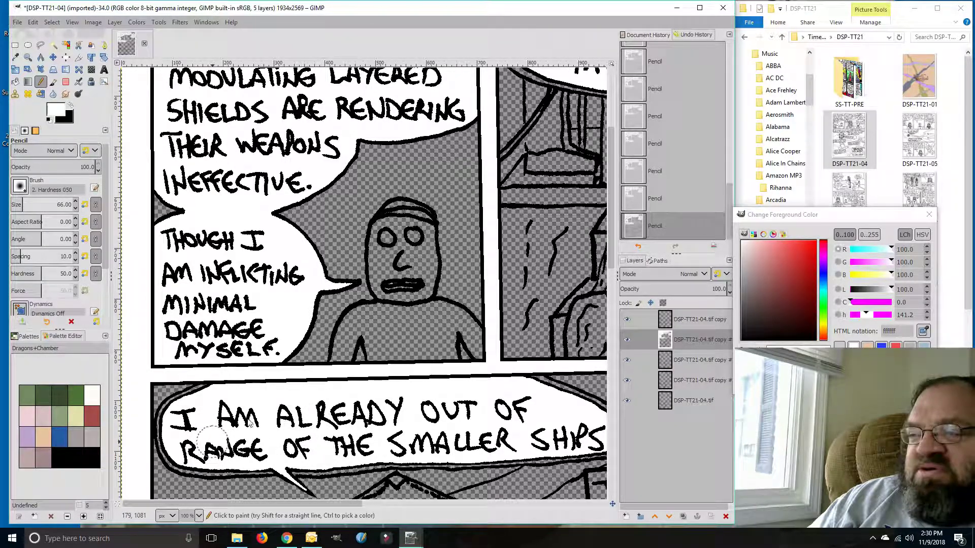
Paint the unfilled letter holes white in all of the second panel's speech balloons
{"action": "left_click_drag", "start_coordinate": [318, 503], "coordinate": [495, 483]}
{"action": "scroll", "coordinate": [584, 102], "scroll_direction": "up", "scroll_amount": 5}
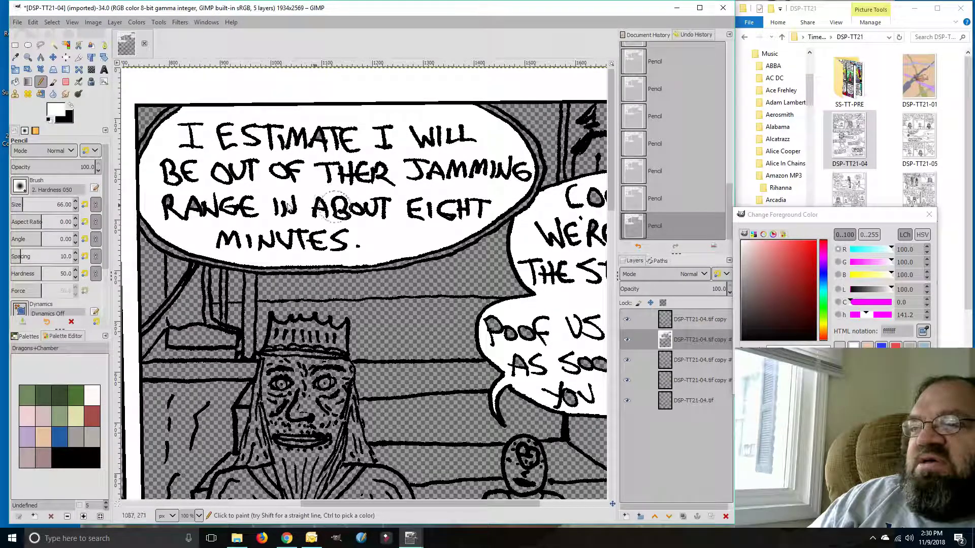
{"action": "left_click_drag", "start_coordinate": [377, 503], "coordinate": [445, 503]}
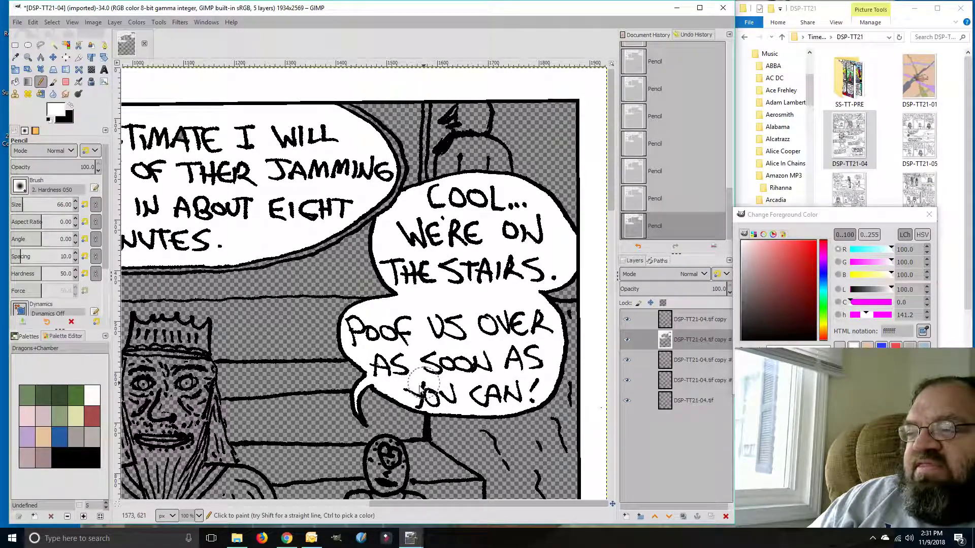
Open the God-Throne palette for coloring the large panel's caption boxes, with the page viewed at 50%
{"action": "left_click_drag", "start_coordinate": [391, 505], "coordinate": [146, 505]}
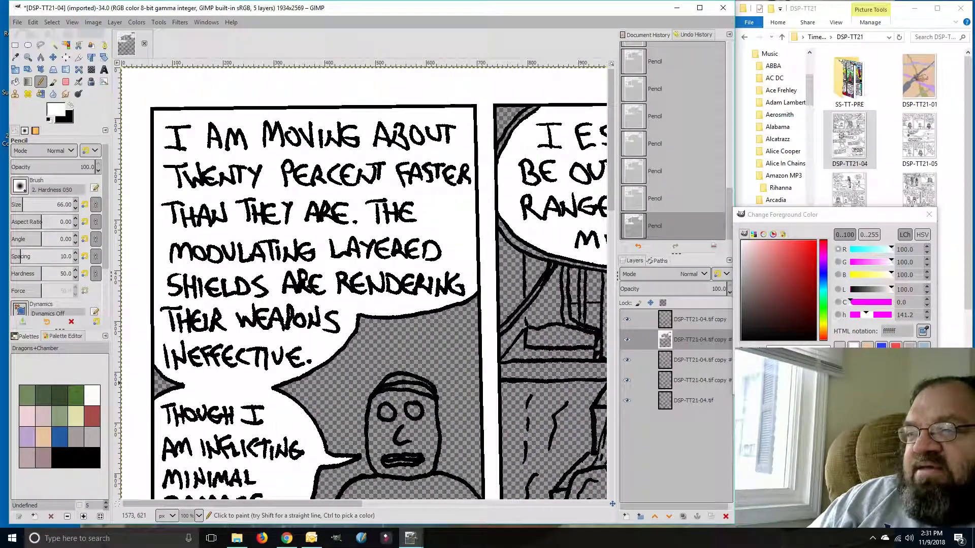
{"action": "left_click", "coordinate": [198, 516]}
{"action": "left_click", "coordinate": [188, 460]}
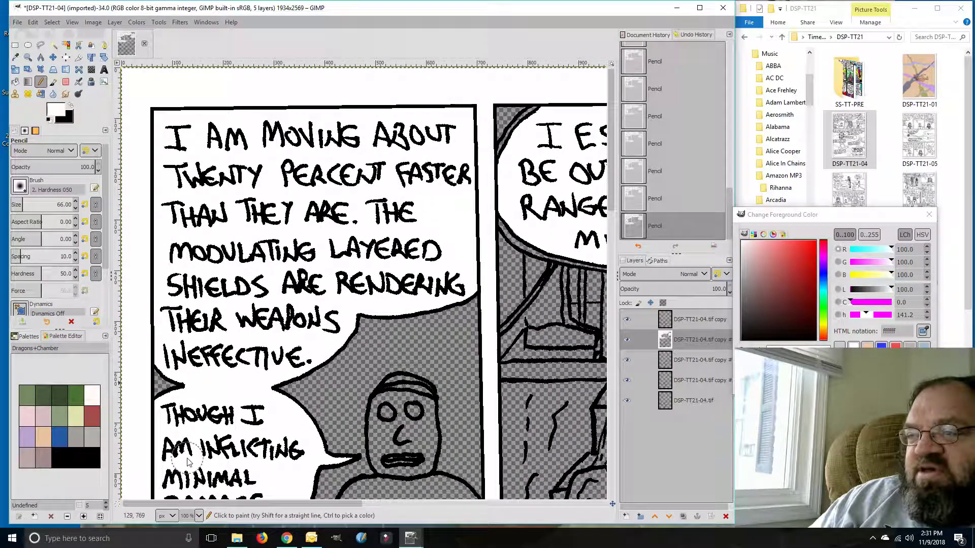
{"action": "left_click", "coordinate": [199, 516]}
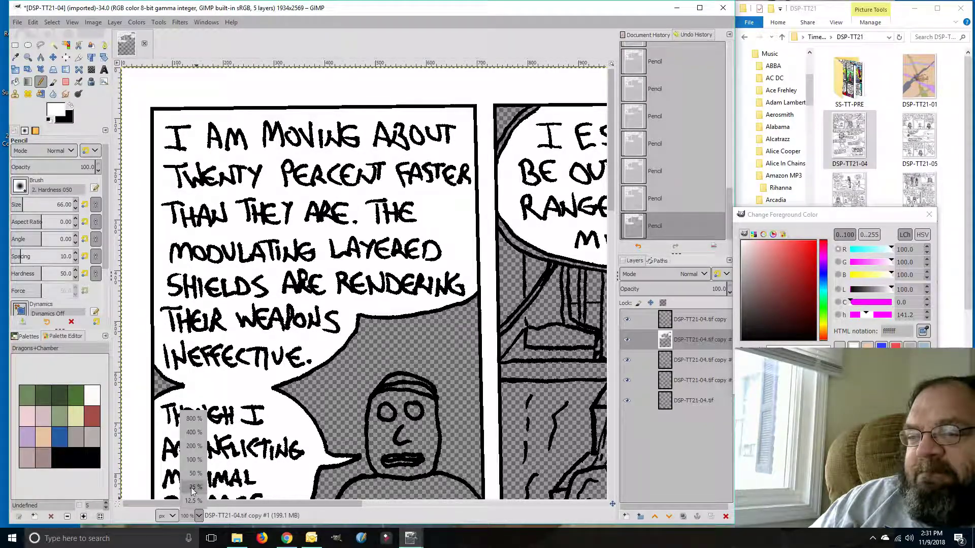
{"action": "left_click", "coordinate": [193, 473]}
{"action": "left_click_drag", "start_coordinate": [258, 504], "coordinate": [355, 504]}
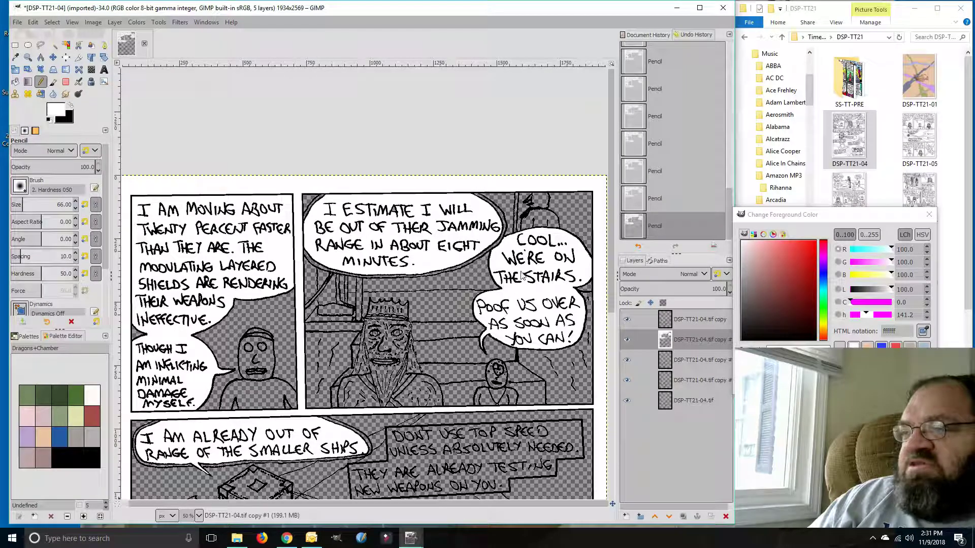
{"action": "left_click_drag", "start_coordinate": [613, 278], "coordinate": [633, 338]}
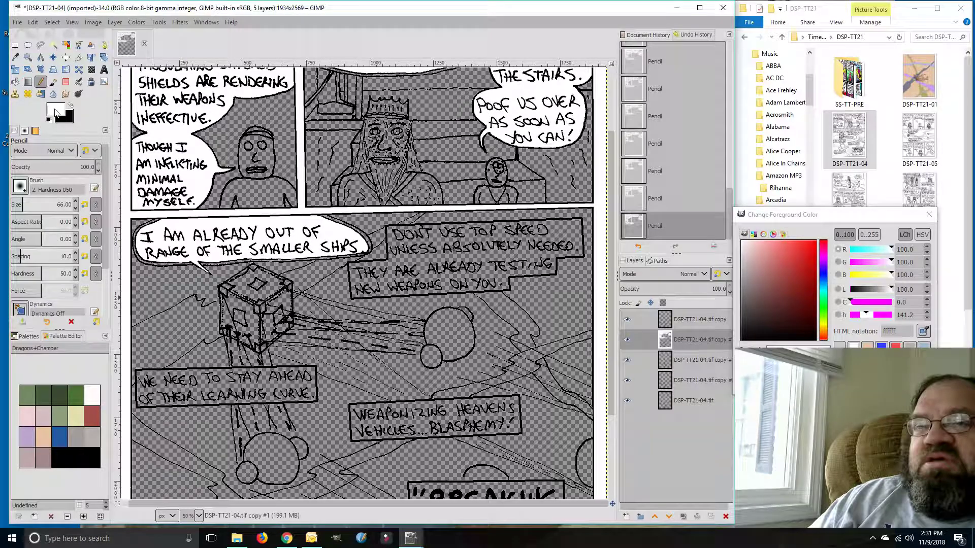
{"action": "left_click", "coordinate": [23, 337]}
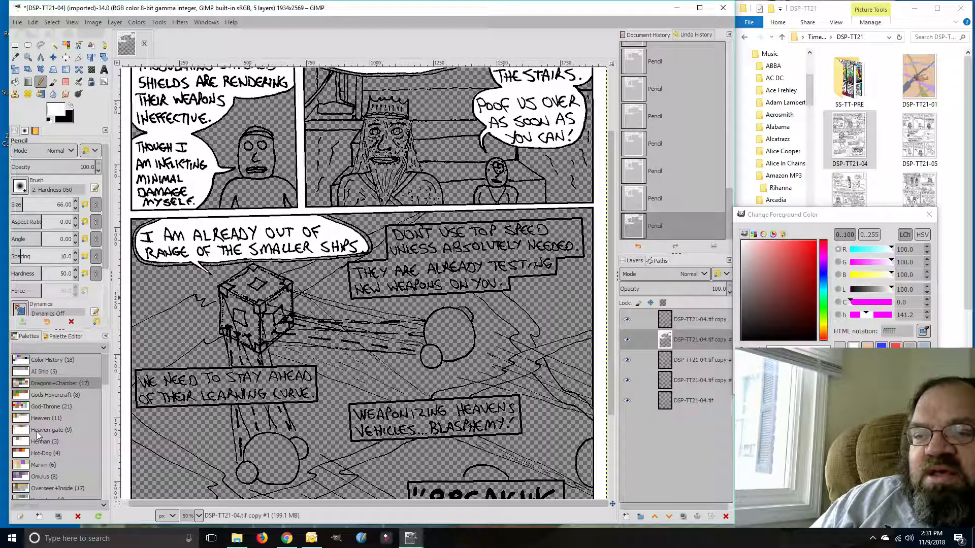
{"action": "left_click", "coordinate": [44, 405]}
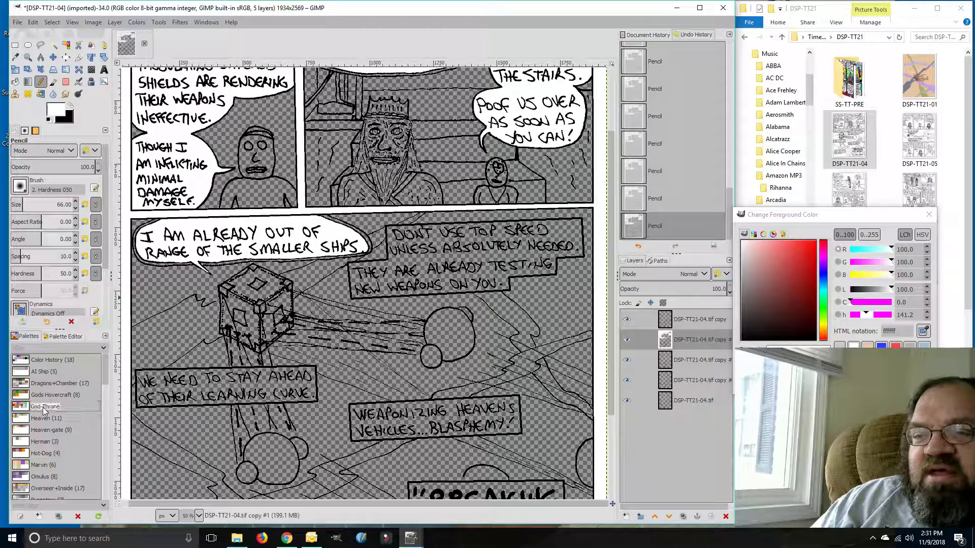
{"action": "double_click", "coordinate": [21, 407]}
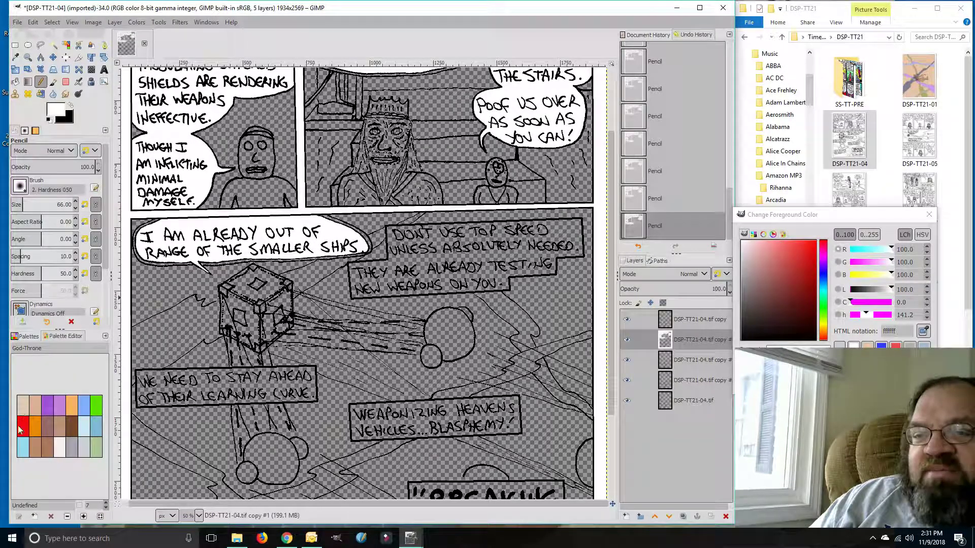
Fill the "Weaponizing Heaven's Vehicles...Blasphemy!" caption with light green aec89d and paint its letter holes the same color with the Pencil
{"action": "left_click", "coordinate": [98, 451]}
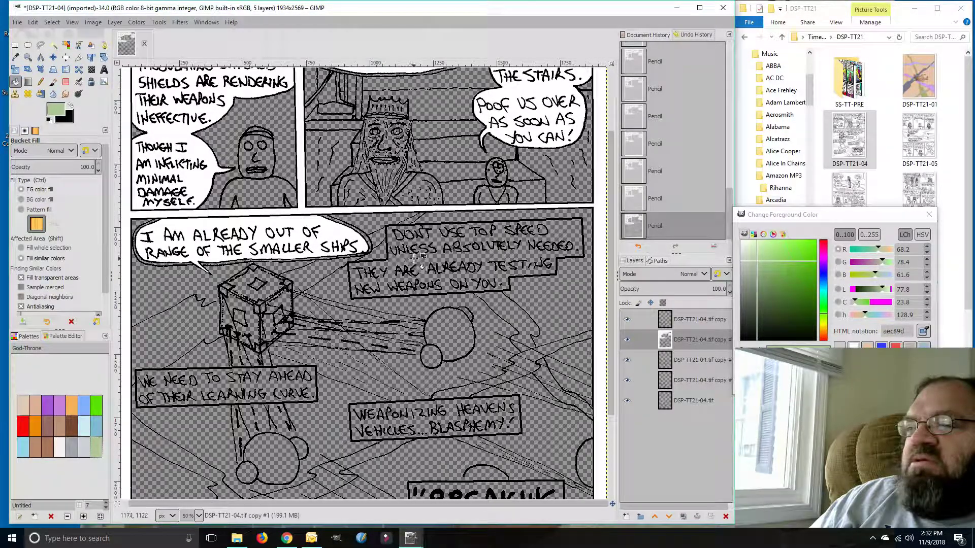
{"action": "left_click", "coordinate": [431, 423]}
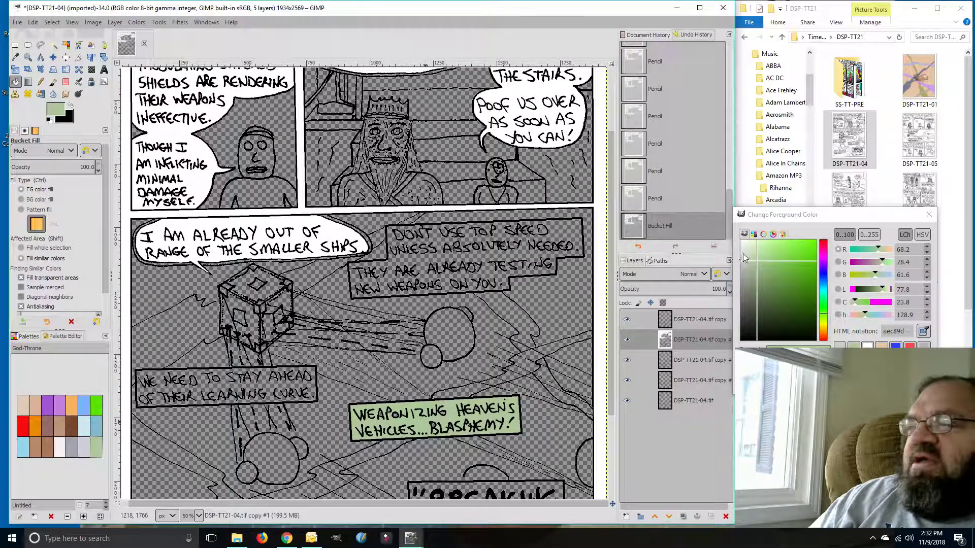
{"action": "left_click", "coordinate": [40, 82]}
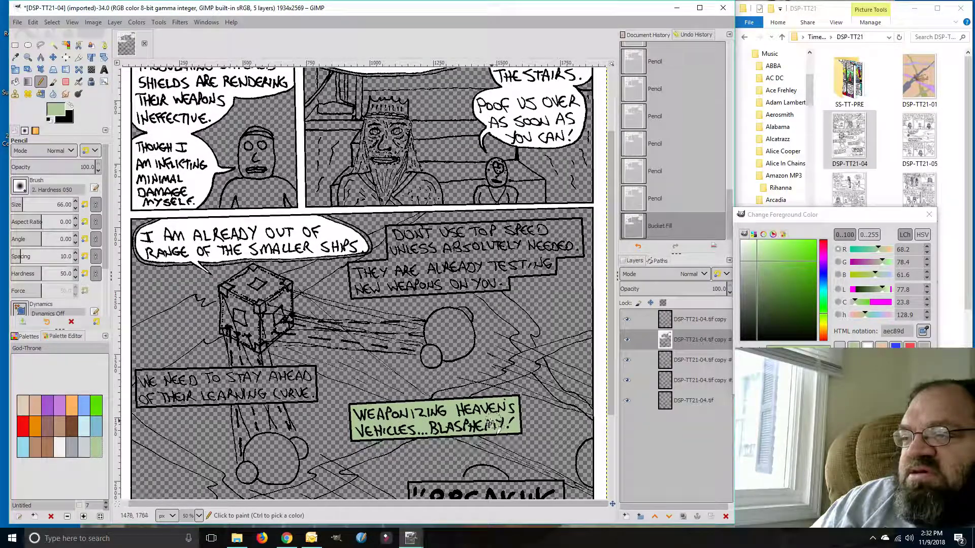
{"action": "left_click_drag", "start_coordinate": [422, 427], "coordinate": [372, 429]}
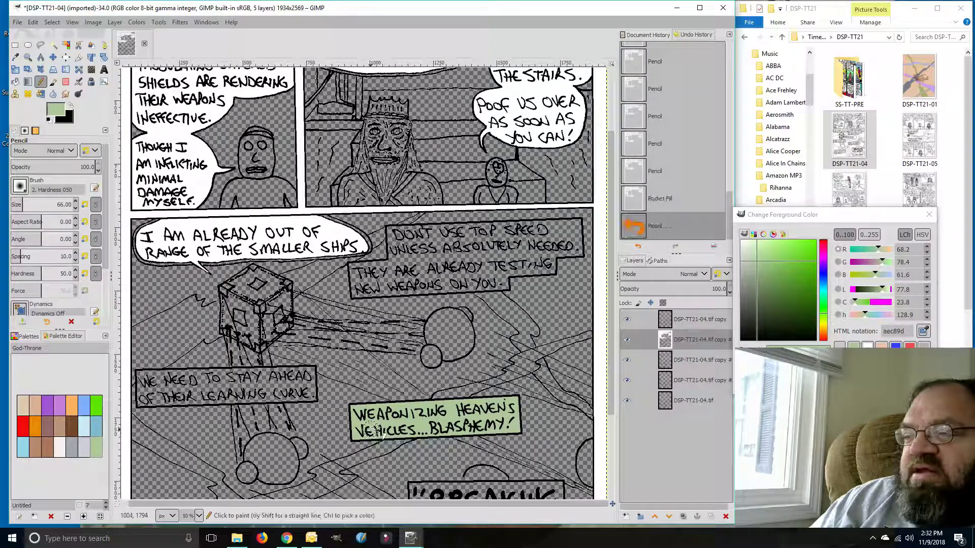
Fill the "Don't use top speed", "We need to stay ahead" and "The A.I. don't tend" captions with cccc99 from the Marvin palette
{"action": "left_click_drag", "start_coordinate": [611, 274], "coordinate": [604, 327]}
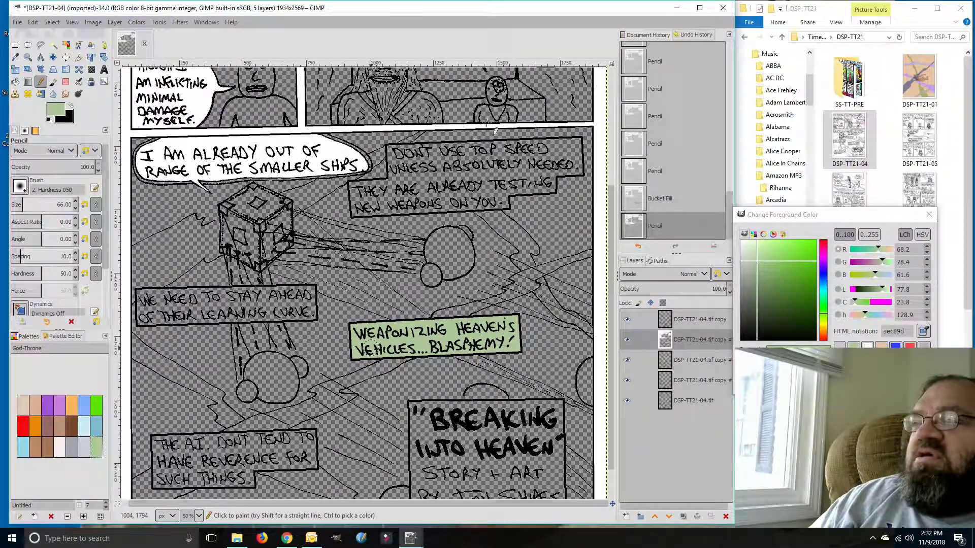
{"action": "left_click", "coordinate": [26, 336]}
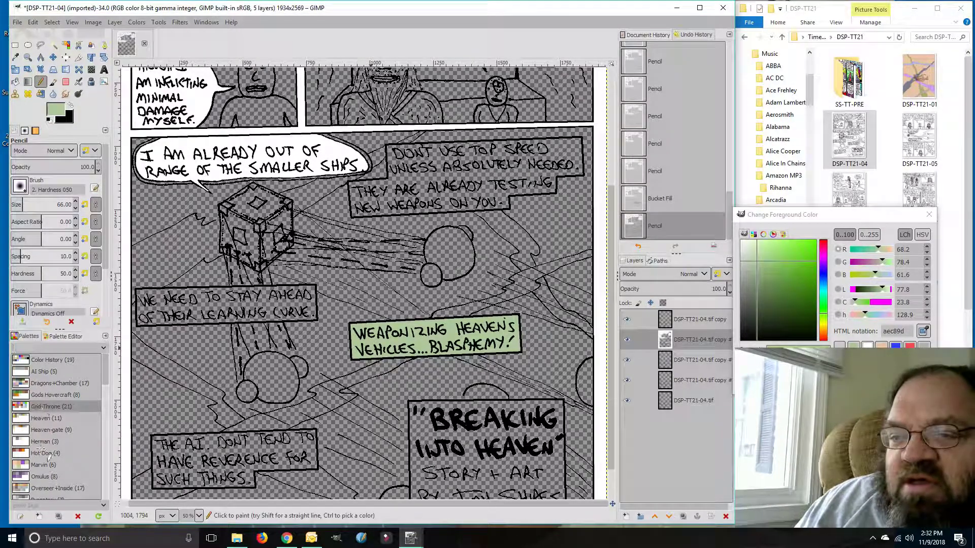
{"action": "double_click", "coordinate": [26, 466]}
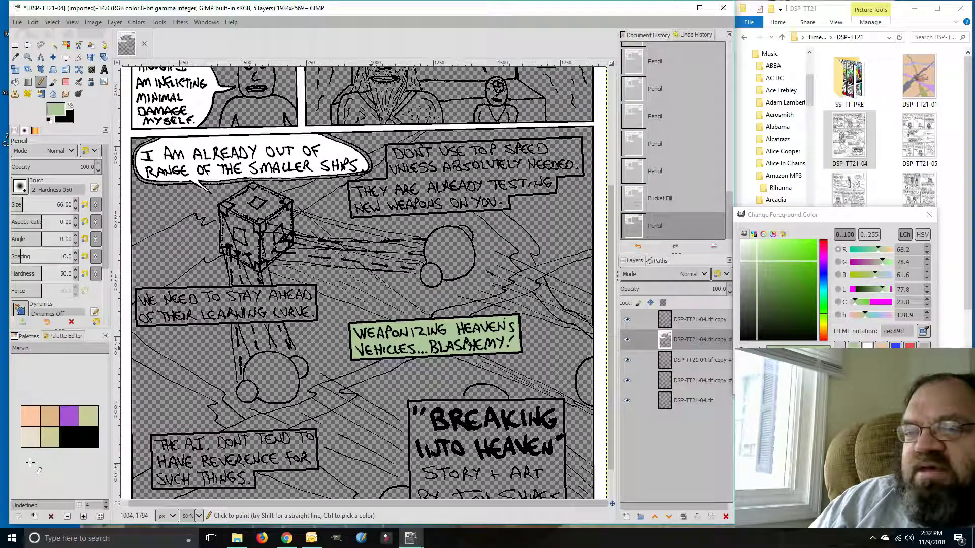
{"action": "left_click", "coordinate": [47, 434]}
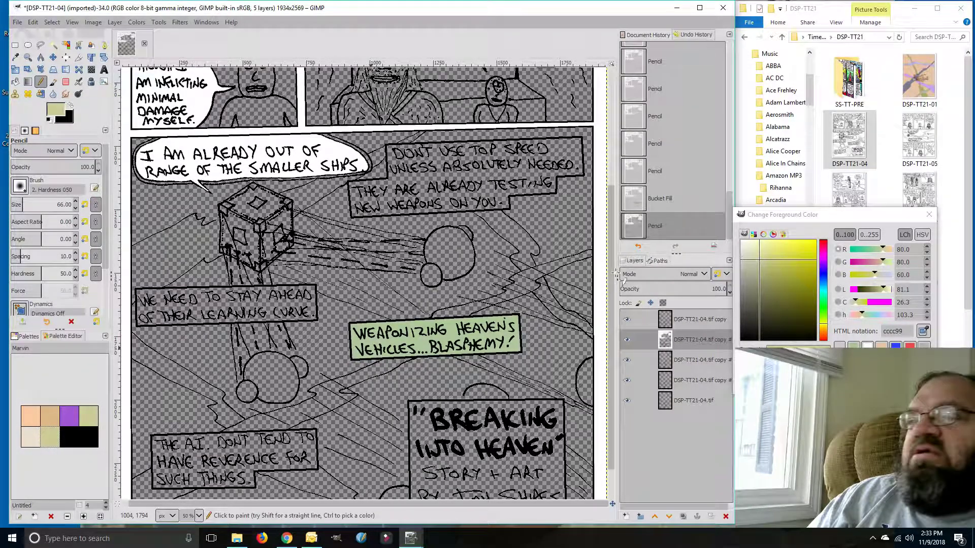
{"action": "left_click", "coordinate": [15, 82]}
{"action": "left_click", "coordinate": [423, 176]}
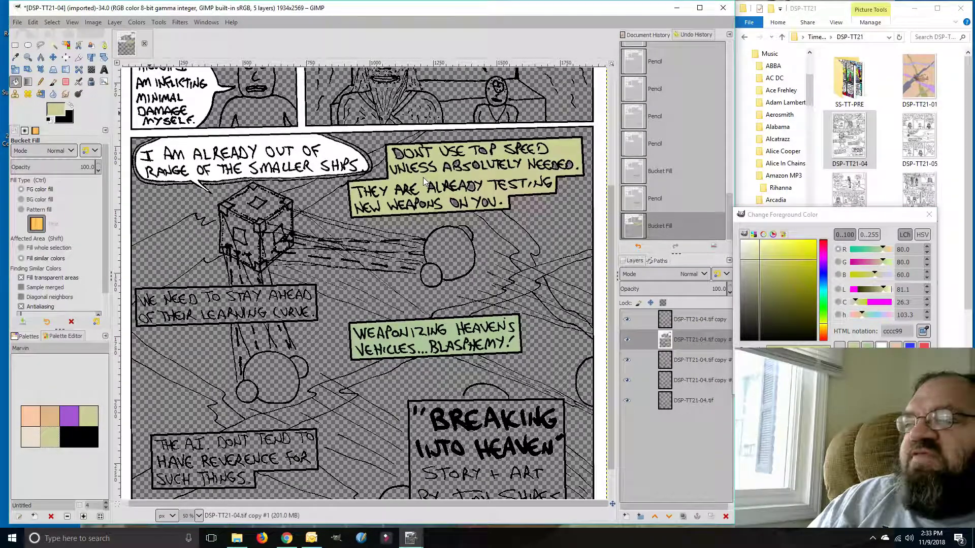
{"action": "left_click", "coordinate": [297, 300]}
{"action": "left_click", "coordinate": [299, 450]}
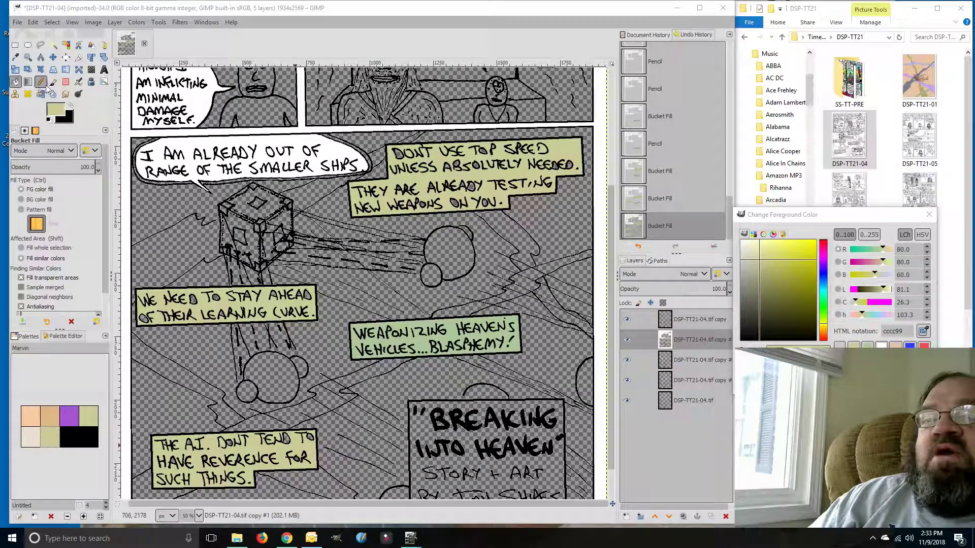
Paint the letter holes of the "Don't use top speed" caption with cccc99 using the Pencil
{"action": "left_click", "coordinate": [18, 82]}
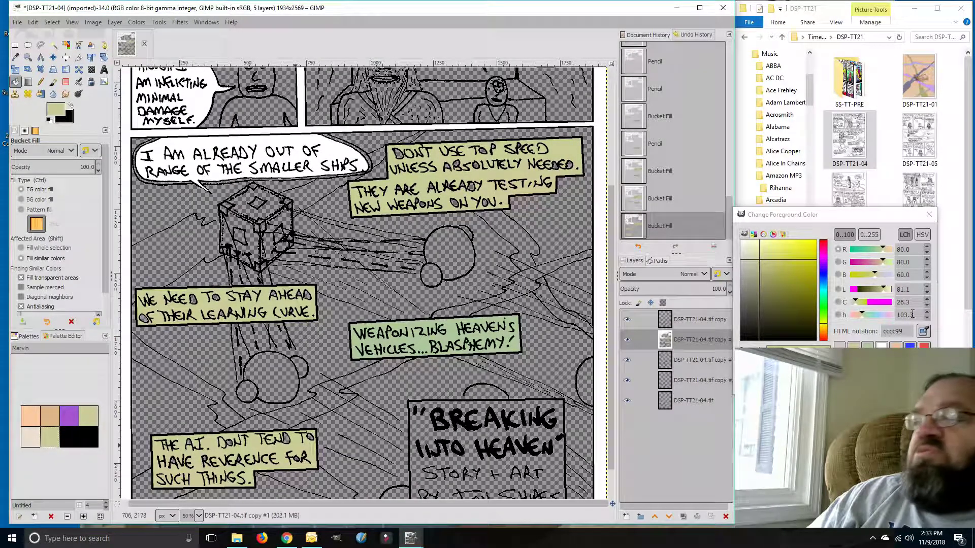
{"action": "left_click", "coordinate": [886, 218]}
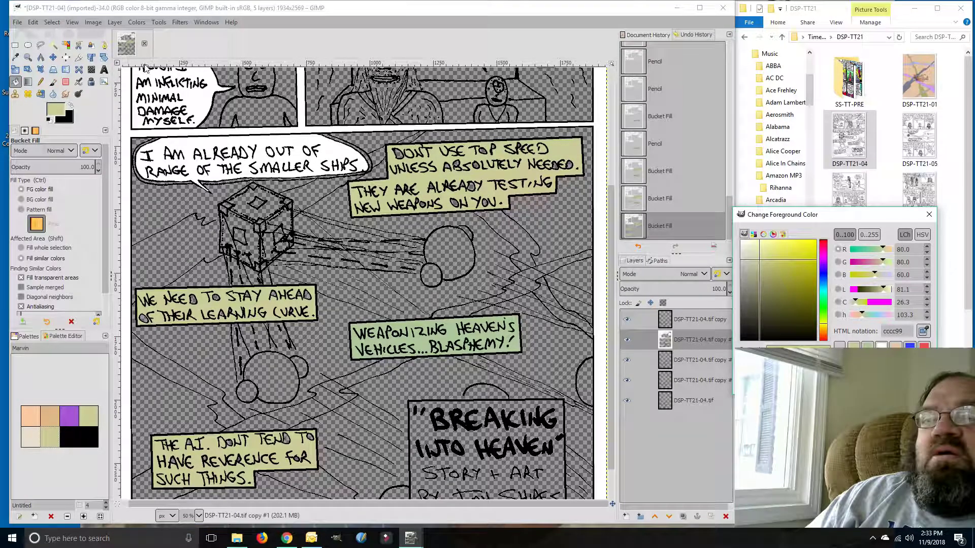
{"action": "left_click", "coordinate": [41, 81]}
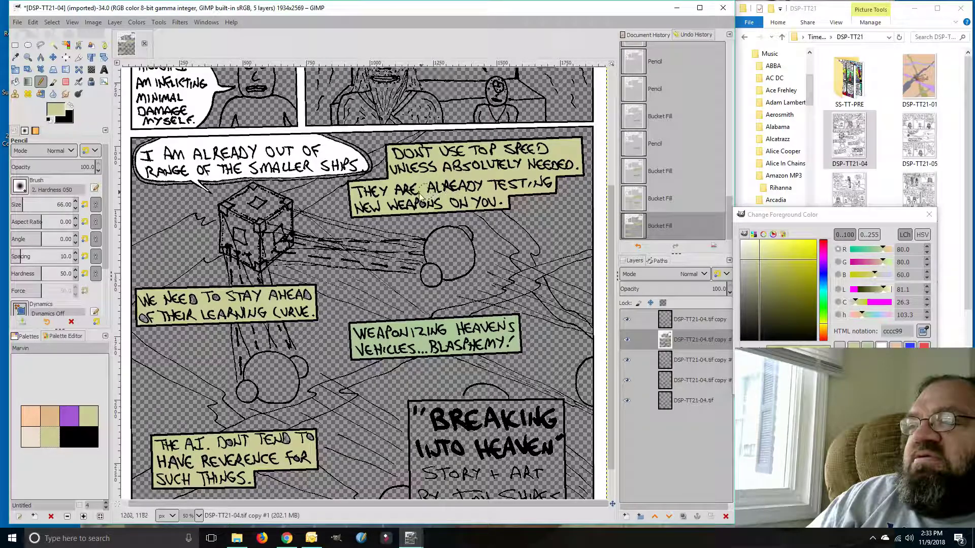
{"action": "left_click_drag", "start_coordinate": [435, 201], "coordinate": [380, 204]}
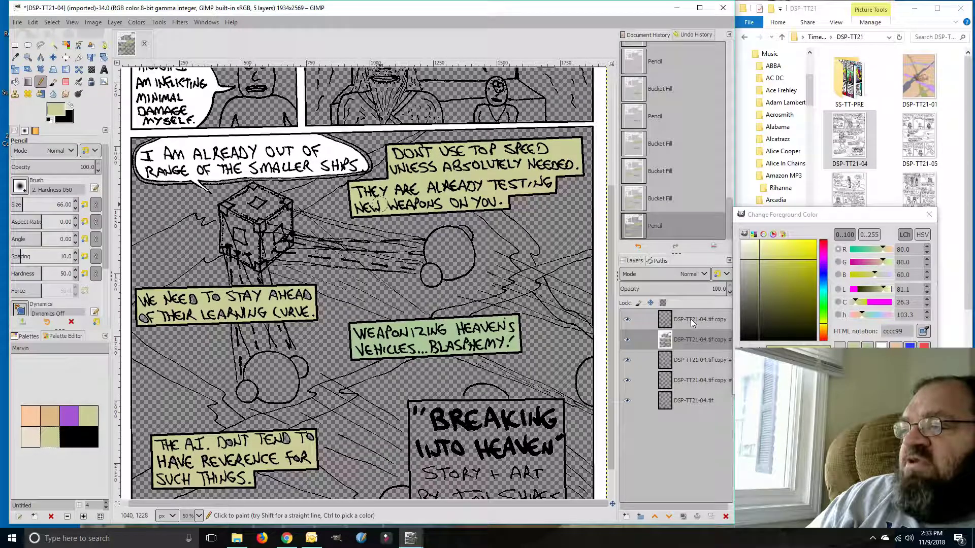
With the top layer temporarily hidden, pencil cccc99 over the lettering of the "We need to stay ahead" and "The A.I. don't tend" captions
{"action": "left_click", "coordinate": [627, 321]}
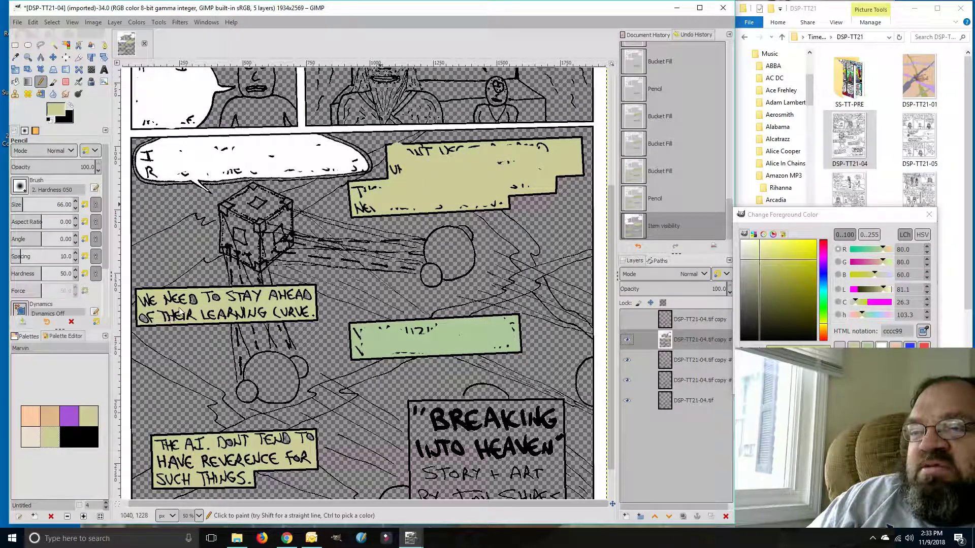
{"action": "left_click_drag", "start_coordinate": [183, 304], "coordinate": [244, 294]}
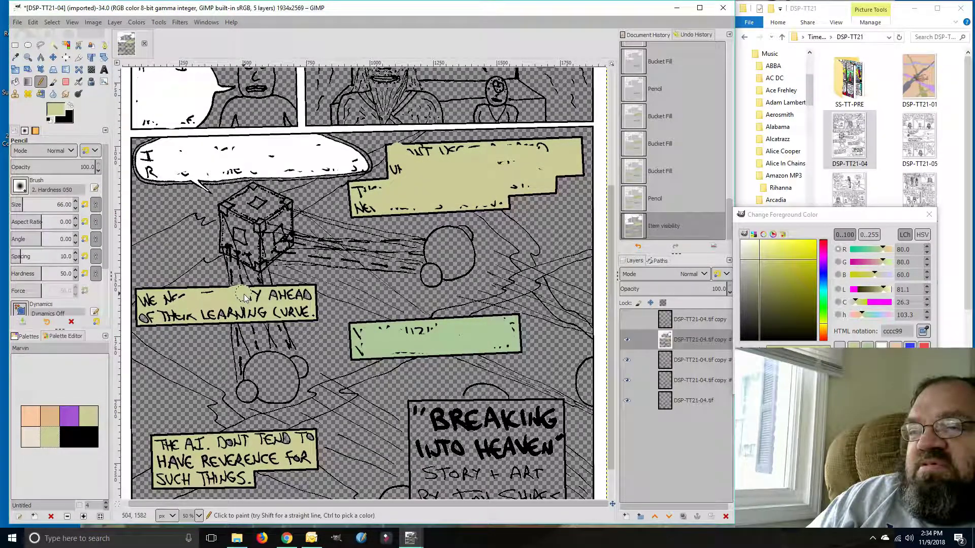
{"action": "left_click", "coordinate": [664, 199]}
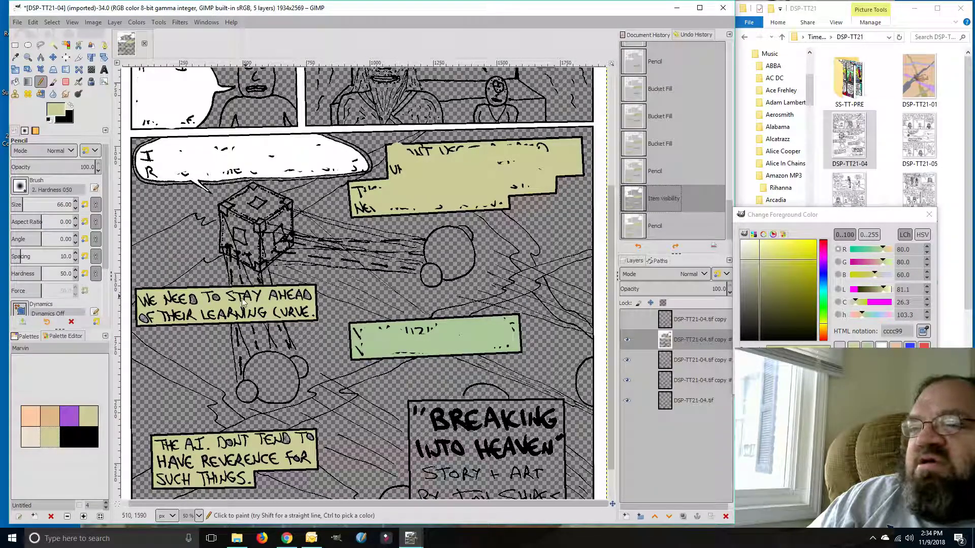
{"action": "mouse_move", "coordinate": [194, 306]}
{"action": "left_mouse_down"}
{"action": "mouse_move", "coordinate": [305, 297]}
{"action": "mouse_move", "coordinate": [287, 309]}
{"action": "mouse_move", "coordinate": [252, 300]}
{"action": "mouse_move", "coordinate": [145, 316]}
{"action": "left_mouse_up"}
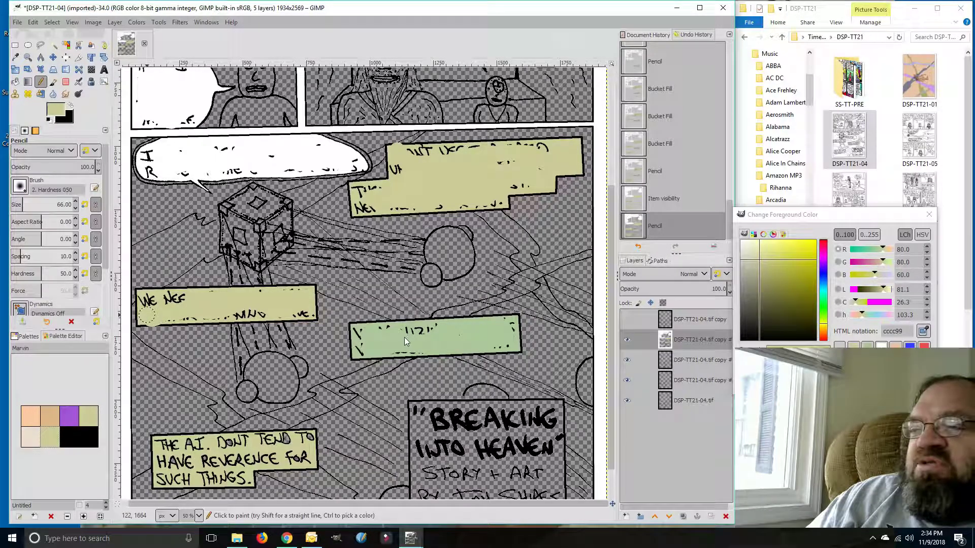
{"action": "left_click_drag", "start_coordinate": [419, 335], "coordinate": [425, 333]}
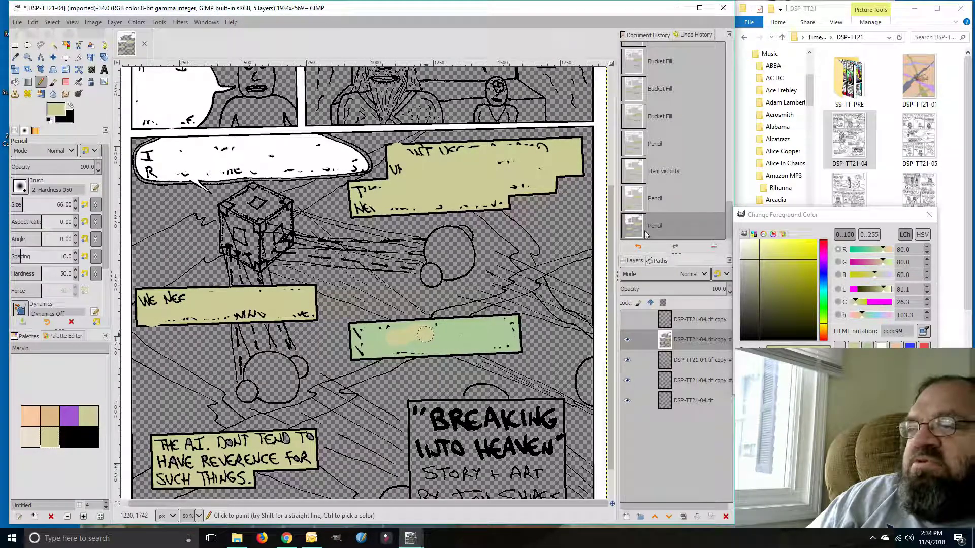
{"action": "left_click", "coordinate": [660, 203]}
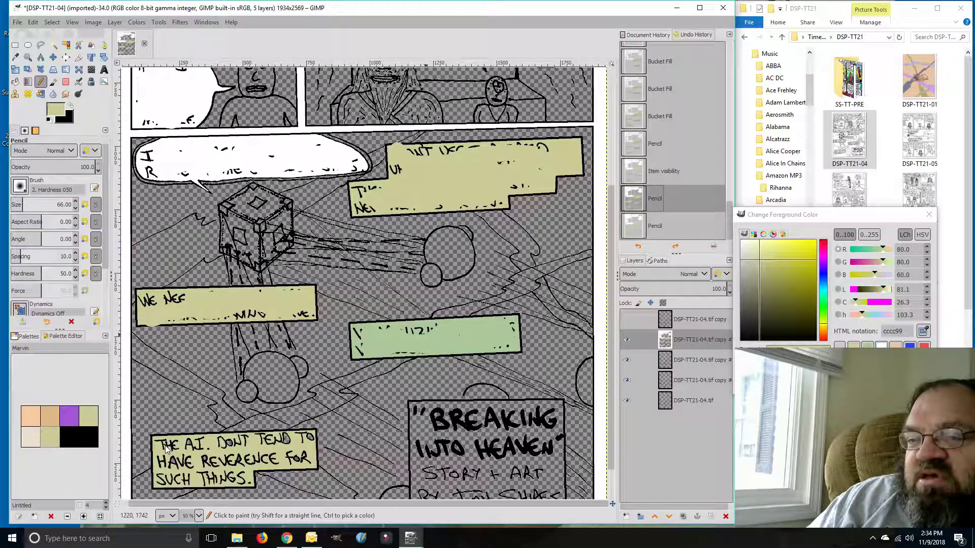
{"action": "mouse_move", "coordinate": [178, 449]}
{"action": "left_mouse_down"}
{"action": "mouse_move", "coordinate": [307, 442]}
{"action": "mouse_move", "coordinate": [295, 458]}
{"action": "mouse_move", "coordinate": [245, 451]}
{"action": "mouse_move", "coordinate": [168, 467]}
{"action": "mouse_move", "coordinate": [226, 474]}
{"action": "left_mouse_up"}
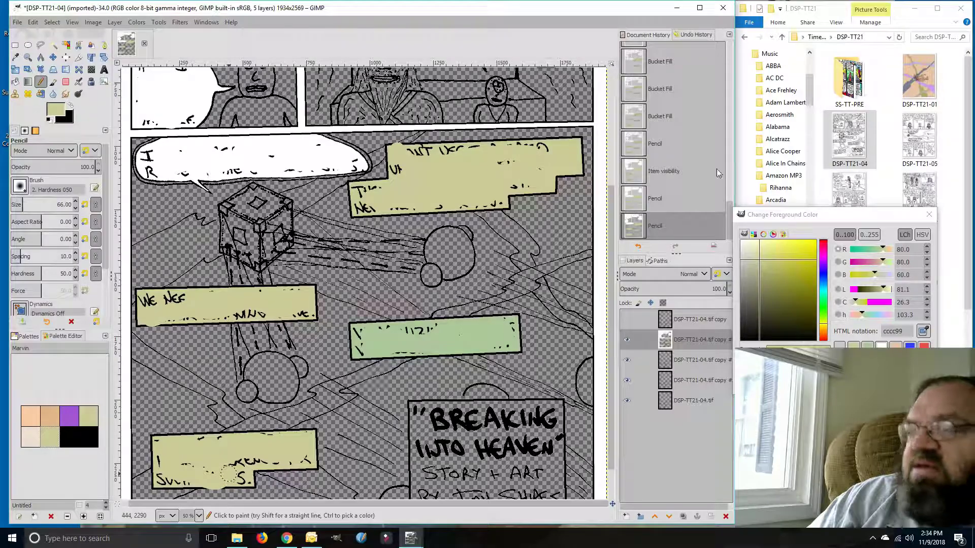
{"action": "left_click", "coordinate": [626, 320]}
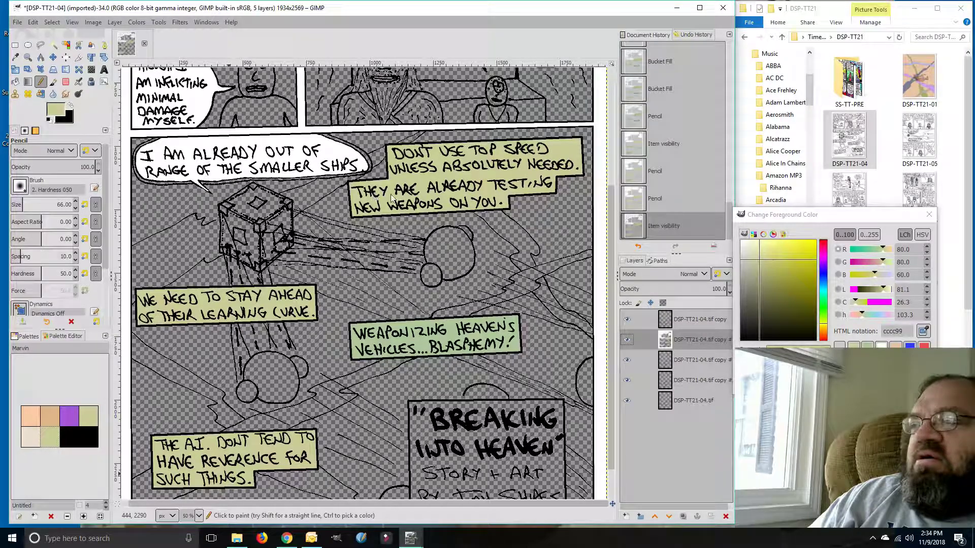
Set the foreground color to the pale blue bac5db from the Overseer+Inside palette, ready for Bucket Fill
{"action": "scroll", "coordinate": [611, 196], "scroll_direction": "up", "scroll_amount": 5}
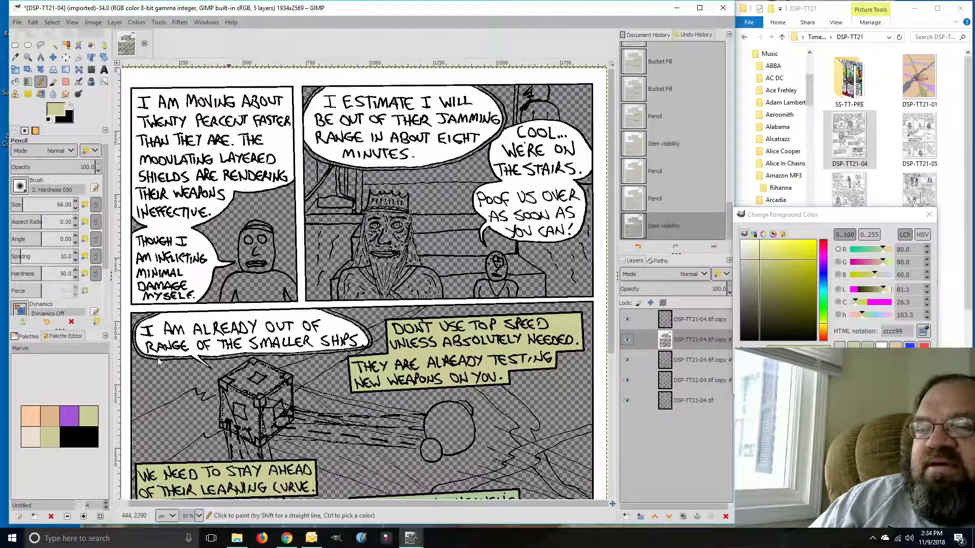
{"action": "left_click", "coordinate": [26, 338]}
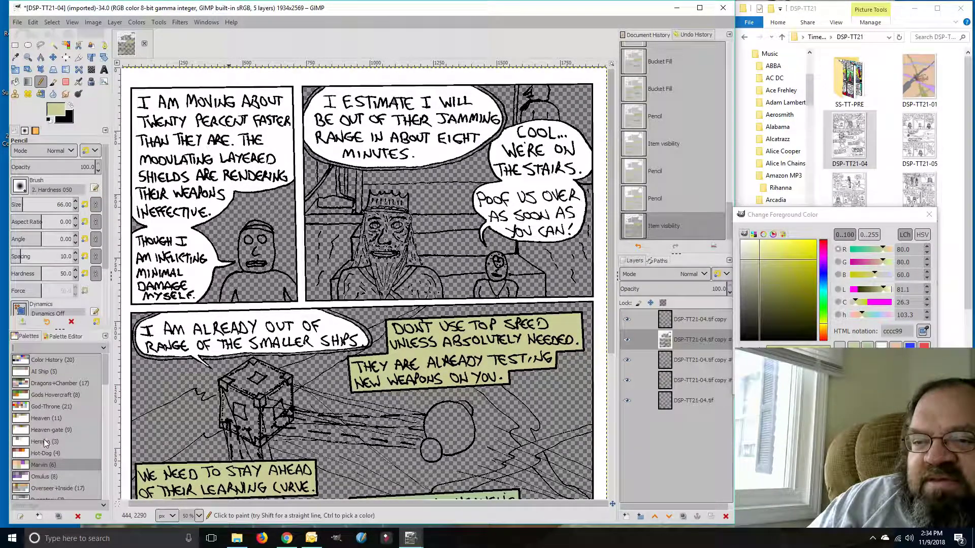
{"action": "double_click", "coordinate": [22, 490]}
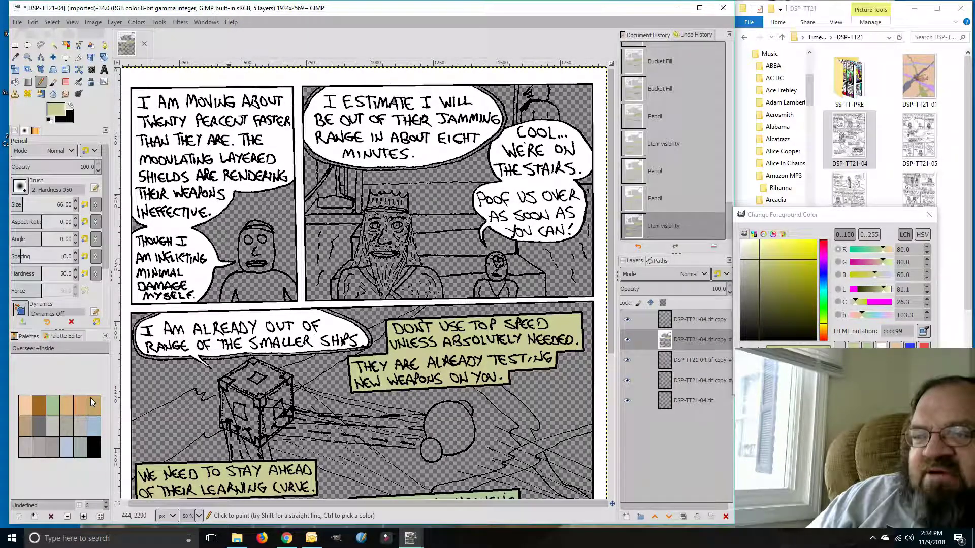
{"action": "left_click", "coordinate": [78, 449]}
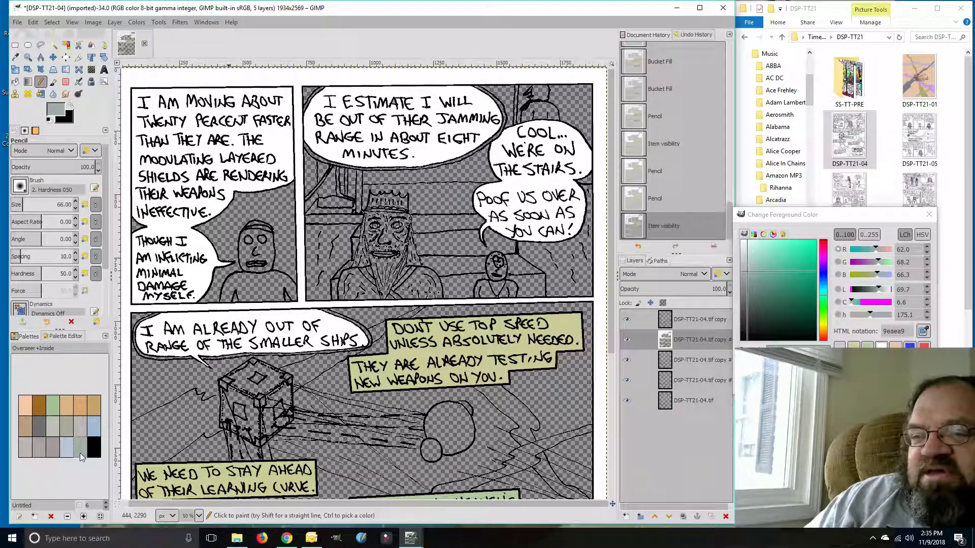
{"action": "left_click", "coordinate": [802, 219]}
{"action": "left_click", "coordinate": [14, 82]}
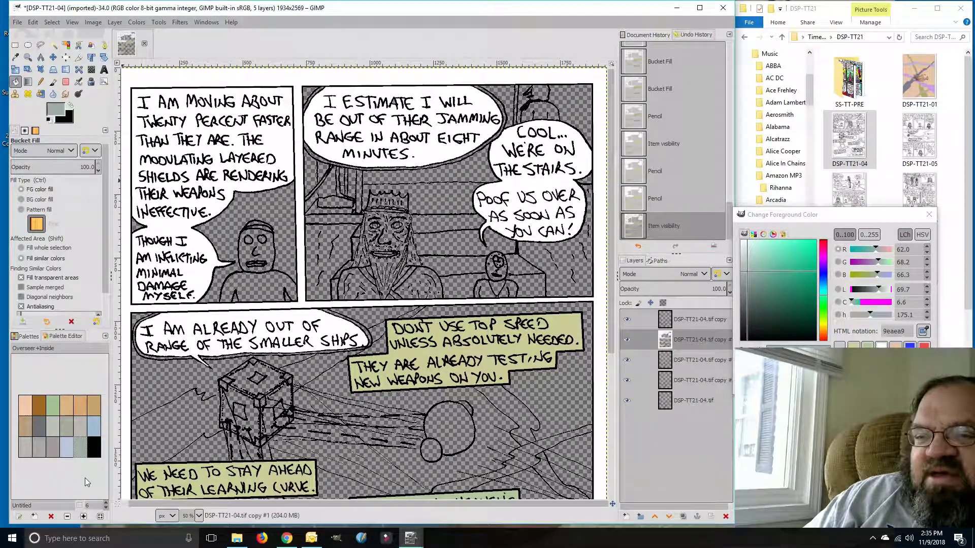
{"action": "left_click", "coordinate": [65, 446]}
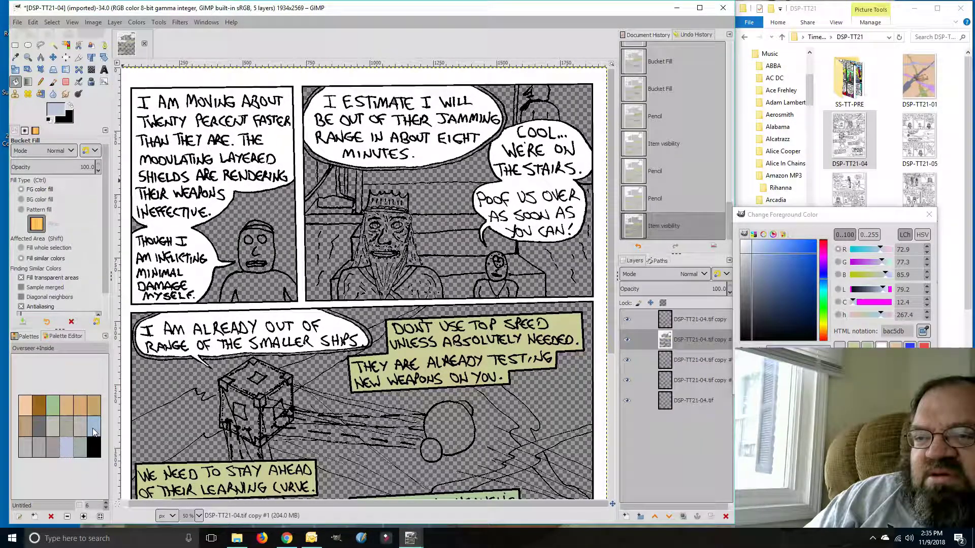
Fill the gaps in the double outline of the "I am already out of range" balloon with bac5db
{"action": "left_click", "coordinate": [164, 359]}
{"action": "left_click", "coordinate": [164, 358]}
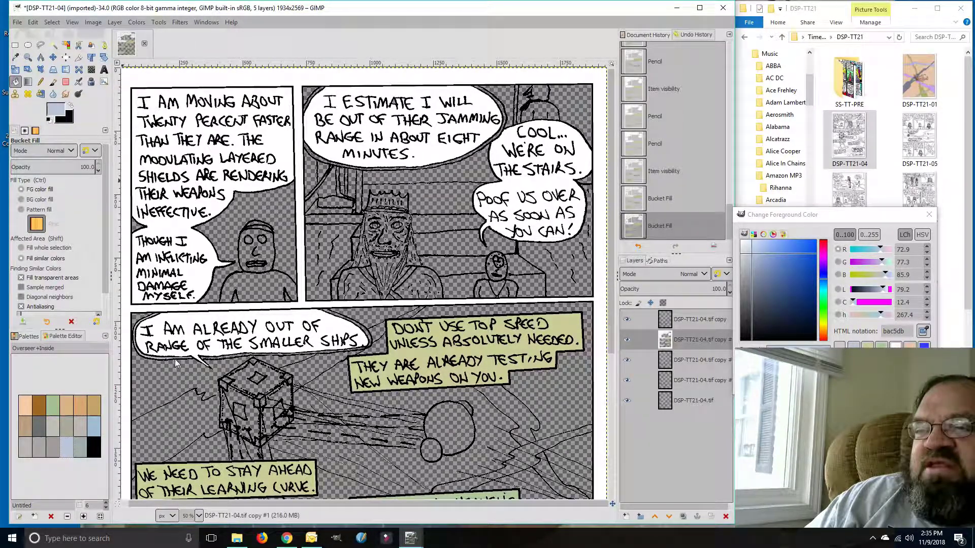
{"action": "left_click", "coordinate": [221, 355]}
{"action": "left_click", "coordinate": [225, 356]}
{"action": "left_click", "coordinate": [232, 360]}
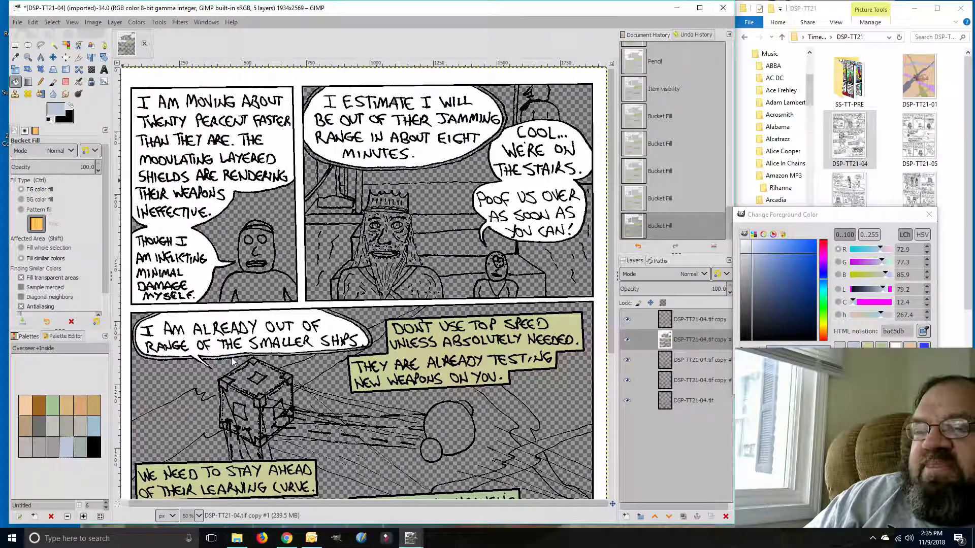
{"action": "left_click", "coordinate": [370, 342]}
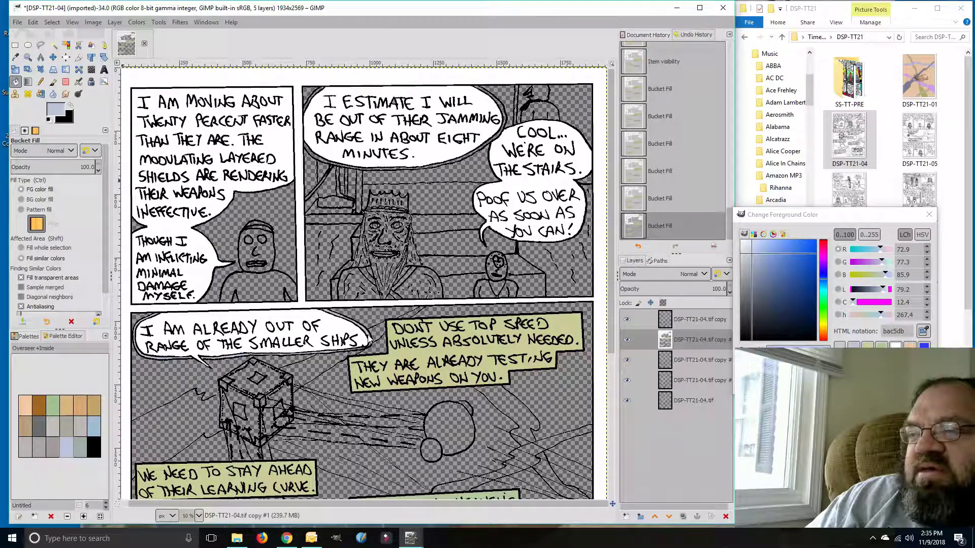
At 100% zoom, fill the outline gaps by "smaller ships" and under the second panel's "I estimate I will" balloon with bac5db
{"action": "left_click", "coordinate": [197, 516]}
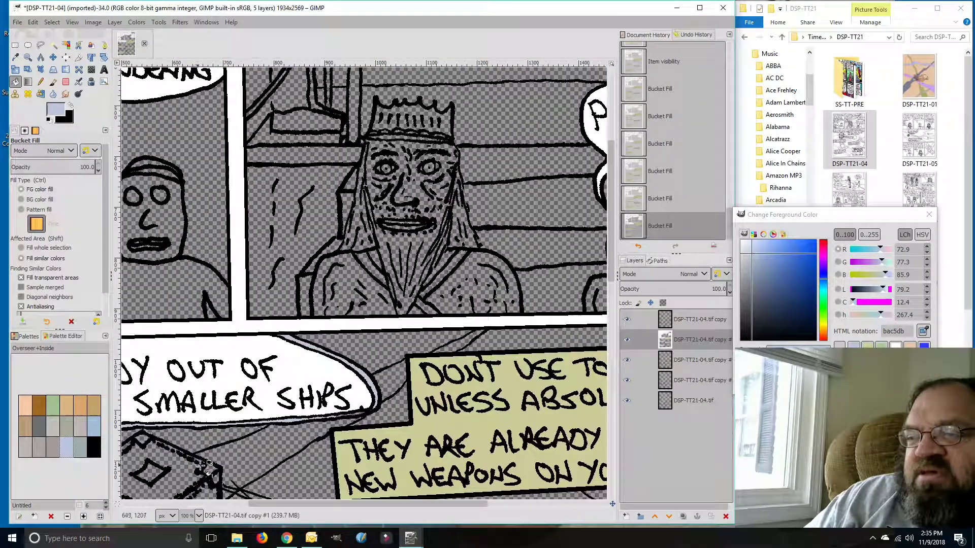
{"action": "left_click", "coordinate": [195, 460]}
{"action": "left_click", "coordinate": [361, 415]}
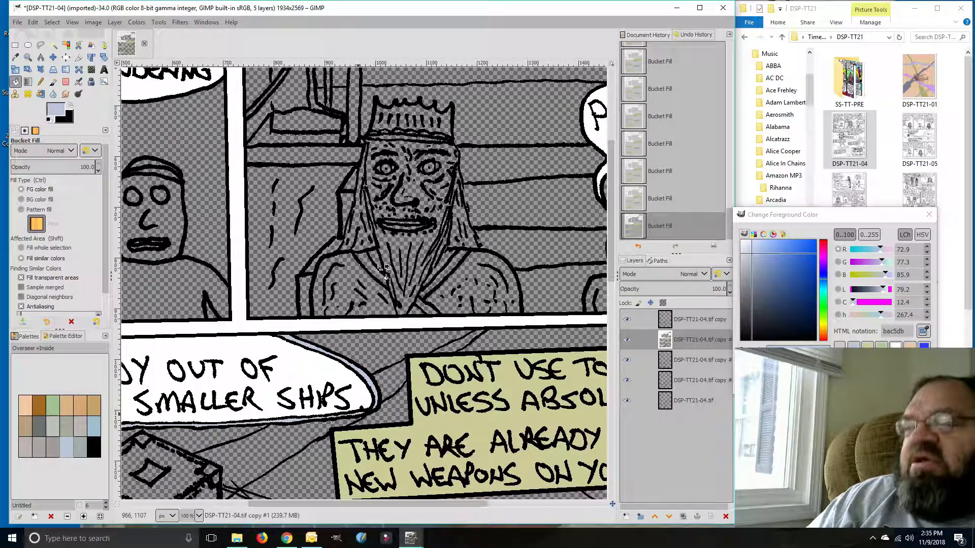
{"action": "left_click_drag", "start_coordinate": [612, 205], "coordinate": [624, 136]}
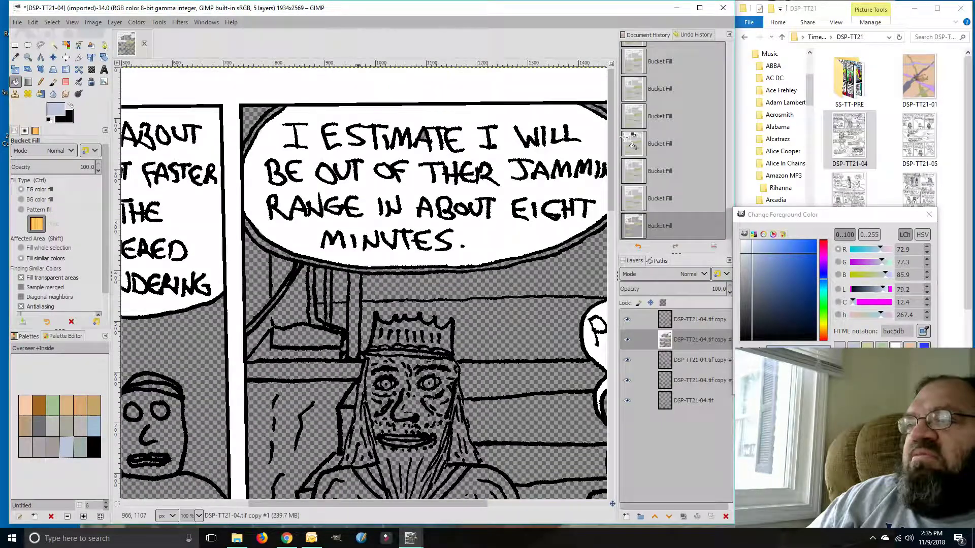
{"action": "left_click", "coordinate": [268, 246]}
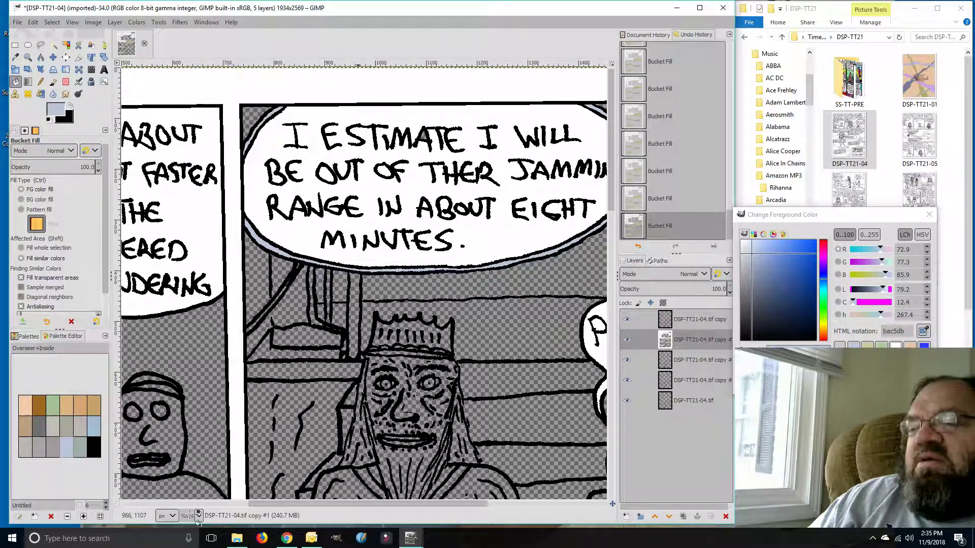
Return to 50% zoom and open the Color History palette for editing
{"action": "left_click_drag", "start_coordinate": [259, 505], "coordinate": [146, 510]}
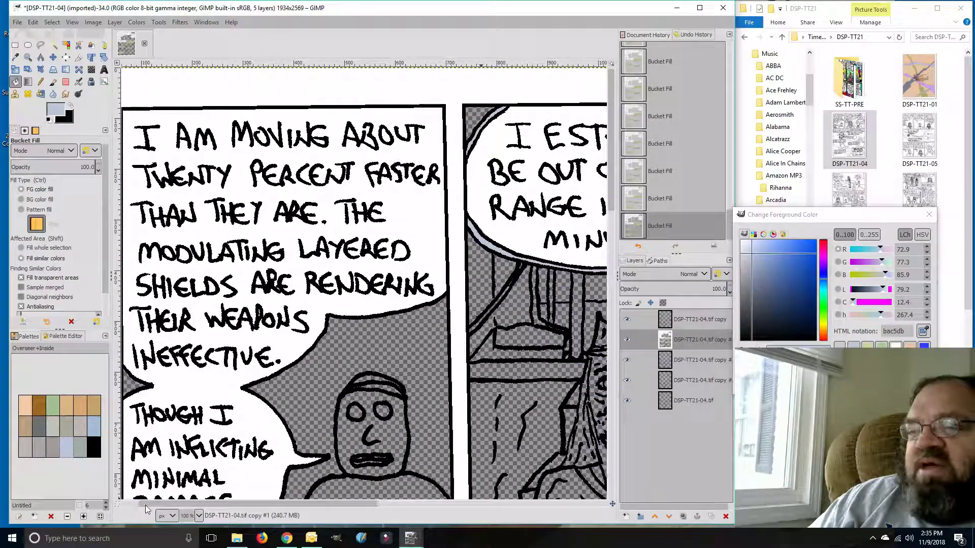
{"action": "left_click", "coordinate": [198, 517]}
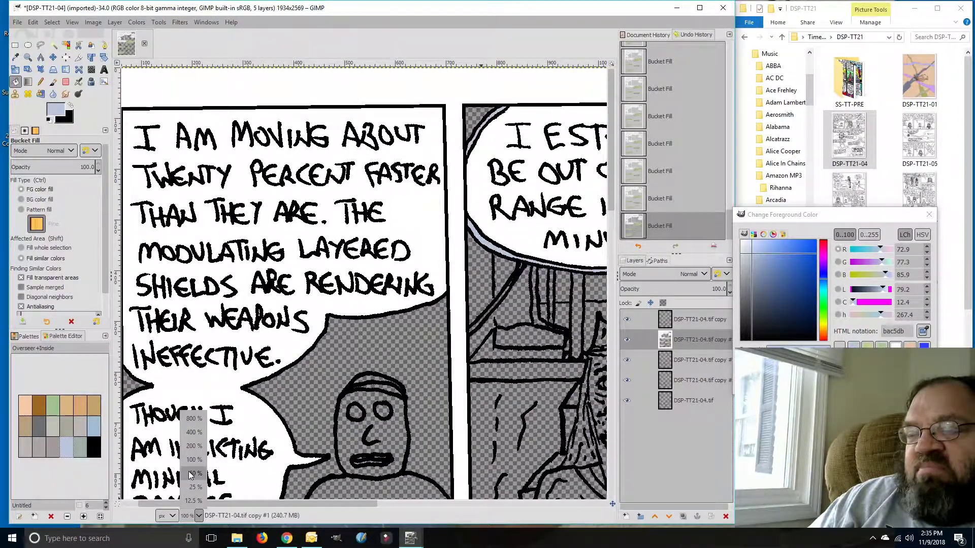
{"action": "left_click", "coordinate": [192, 472]}
{"action": "left_click_drag", "start_coordinate": [294, 504], "coordinate": [342, 514]}
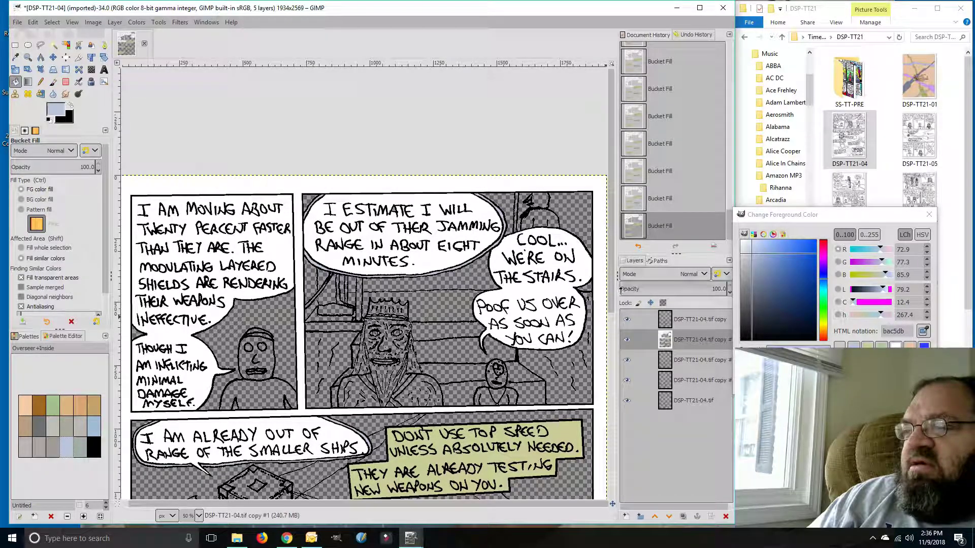
{"action": "left_click_drag", "start_coordinate": [611, 287], "coordinate": [609, 438]}
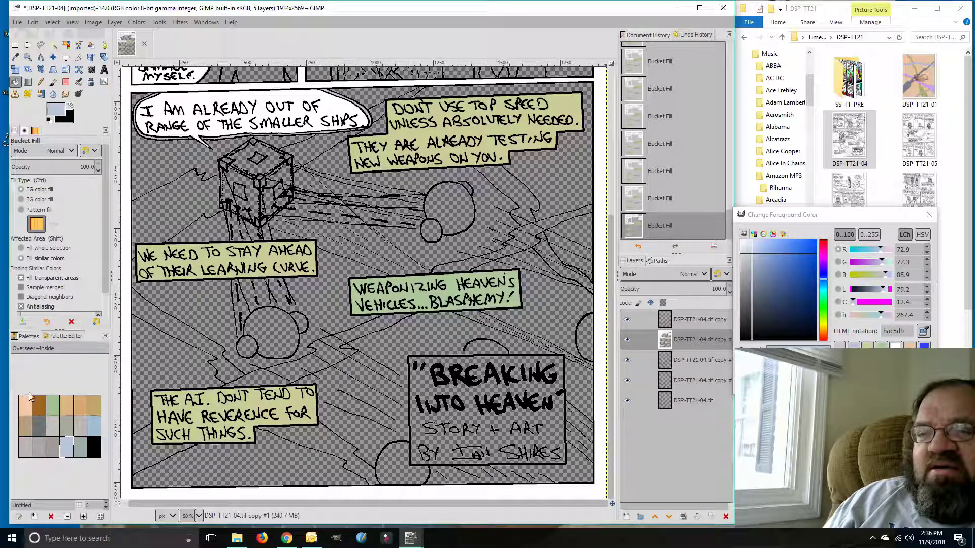
{"action": "left_click", "coordinate": [27, 337]}
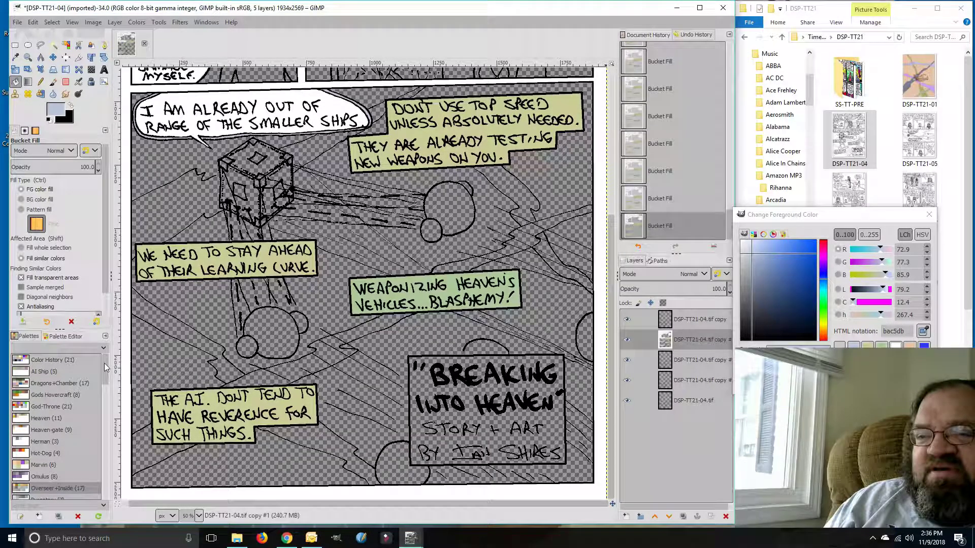
{"action": "left_click", "coordinate": [38, 361]}
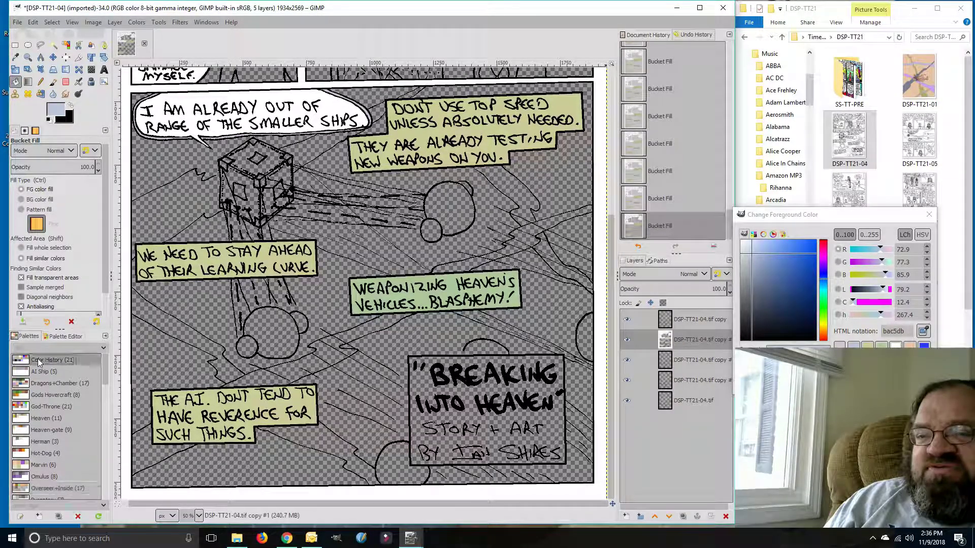
{"action": "double_click", "coordinate": [17, 361]}
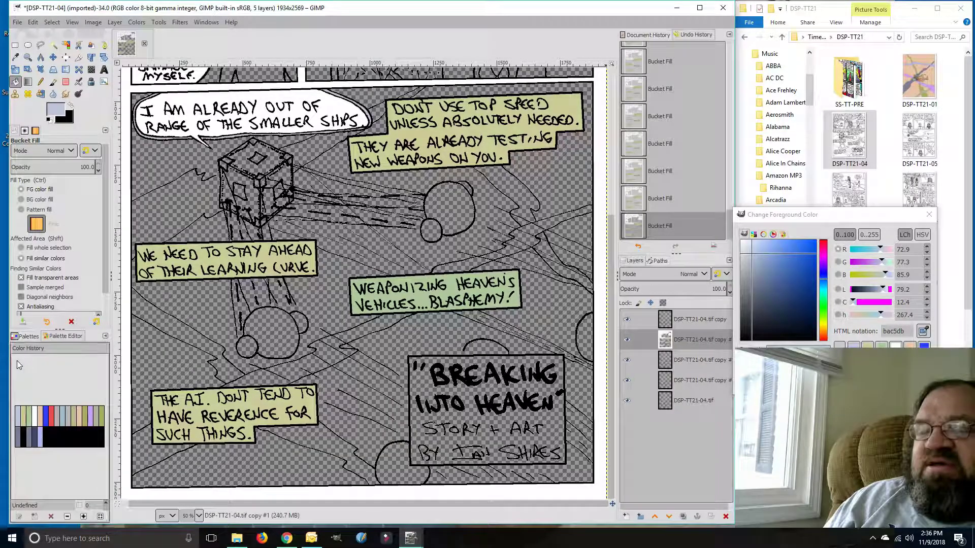
Arrange the Color History palette in 7 columns and pick the lavender b0b7f5 as the foreground color
{"action": "left_click", "coordinate": [106, 503]}
{"action": "left_click", "coordinate": [107, 503]}
{"action": "left_click", "coordinate": [106, 502]}
{"action": "left_click", "coordinate": [106, 503]}
{"action": "left_click", "coordinate": [106, 503]}
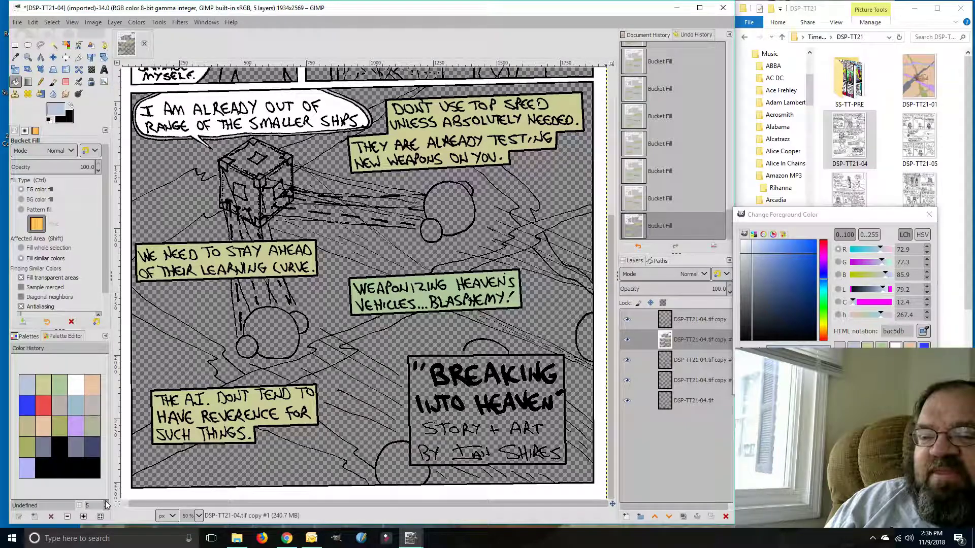
{"action": "left_click", "coordinate": [105, 503]}
{"action": "left_click", "coordinate": [105, 503]}
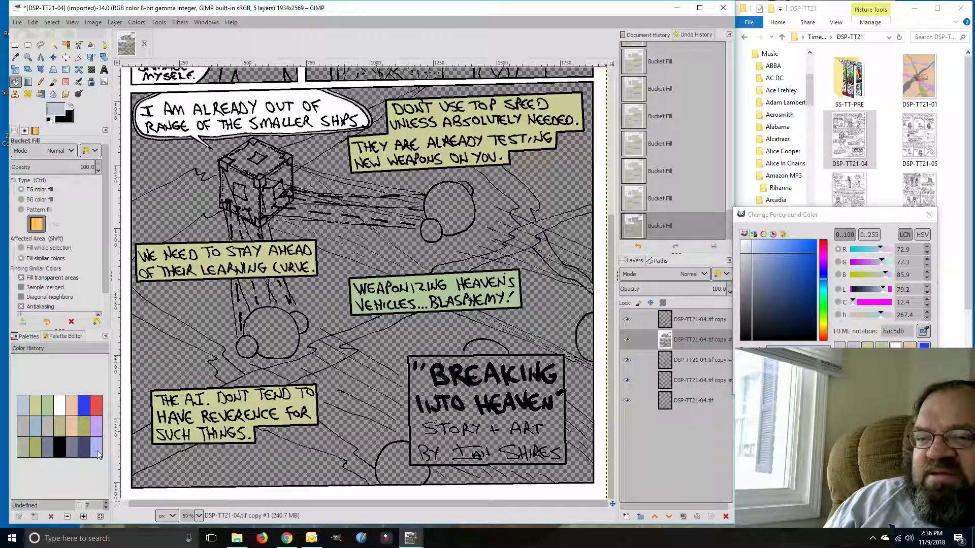
{"action": "left_click_drag", "start_coordinate": [98, 448], "coordinate": [97, 449]}
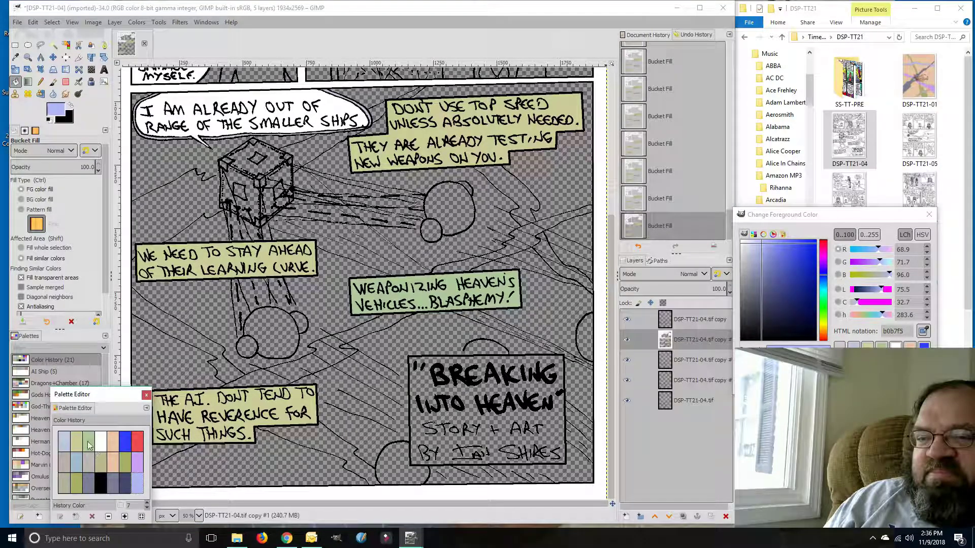
Try to dock the detached Palette Editor window back beside the palettes list
{"action": "left_click_drag", "start_coordinate": [74, 409], "coordinate": [48, 334]}
{"action": "left_click_drag", "start_coordinate": [37, 294], "coordinate": [72, 455]}
{"action": "left_click_drag", "start_coordinate": [48, 408], "coordinate": [62, 356]}
{"action": "left_click_drag", "start_coordinate": [71, 409], "coordinate": [30, 366]}
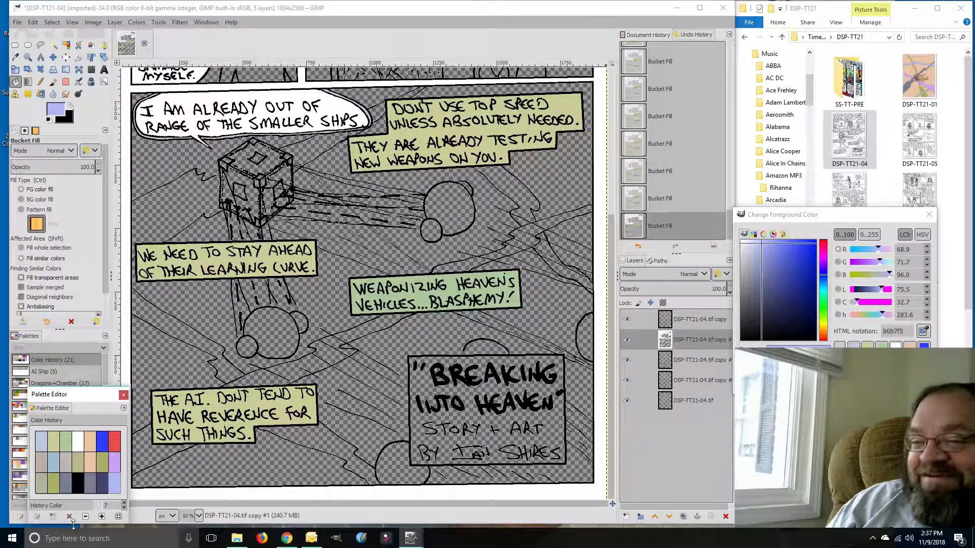
{"action": "left_click_drag", "start_coordinate": [65, 396], "coordinate": [46, 372]}
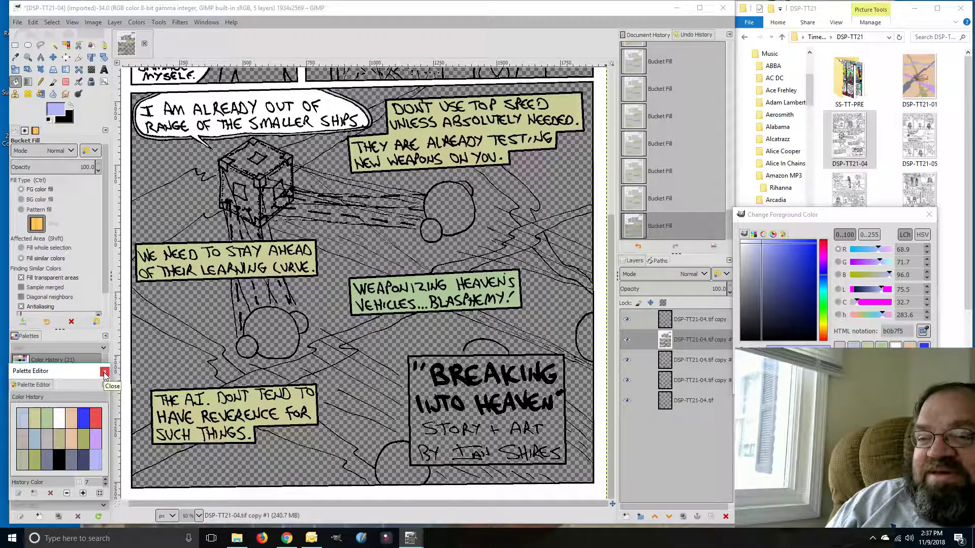
{"action": "left_click_drag", "start_coordinate": [74, 373], "coordinate": [72, 365]}
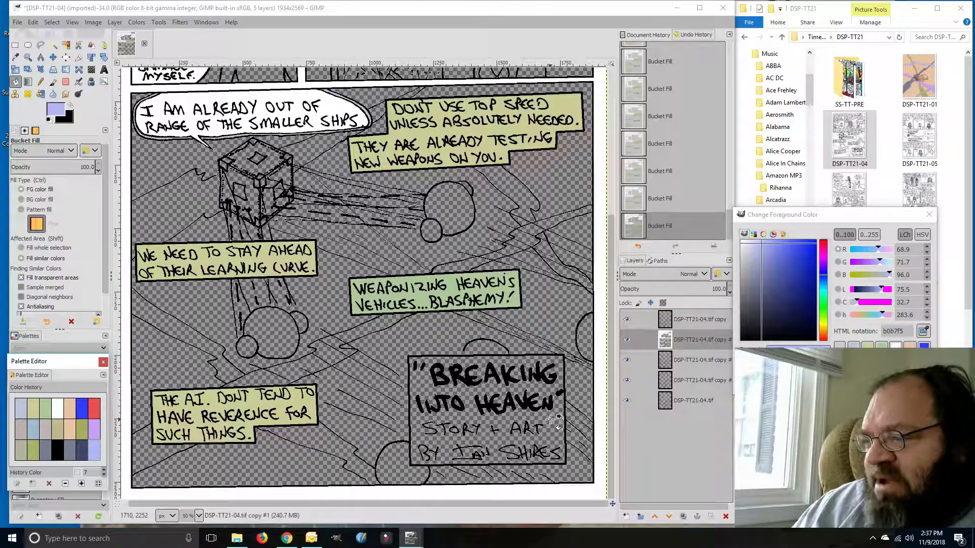
Fill the "Breaking into Heaven" title box with b0b7f5 and pencil the same color over the holes in the byline lettering
{"action": "left_click", "coordinate": [551, 420]}
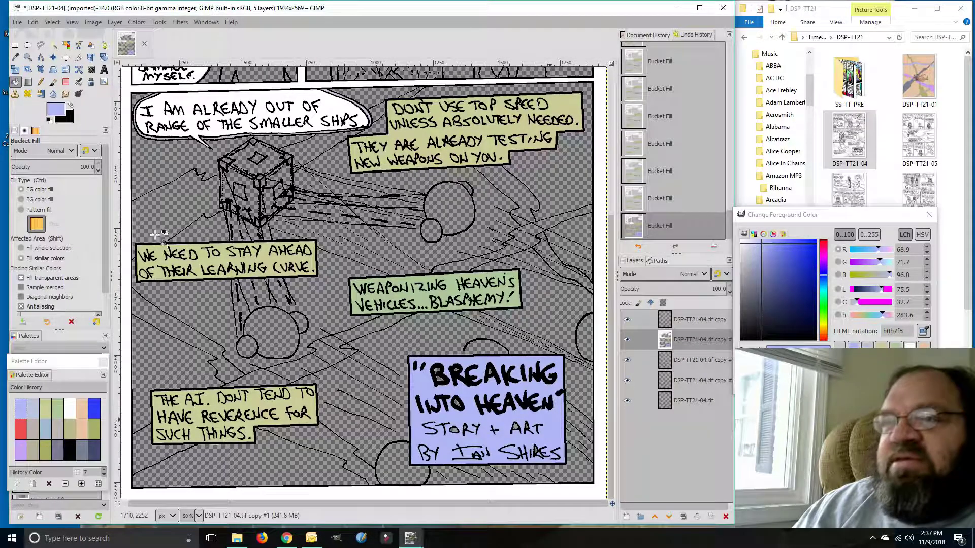
{"action": "left_click", "coordinate": [41, 82]}
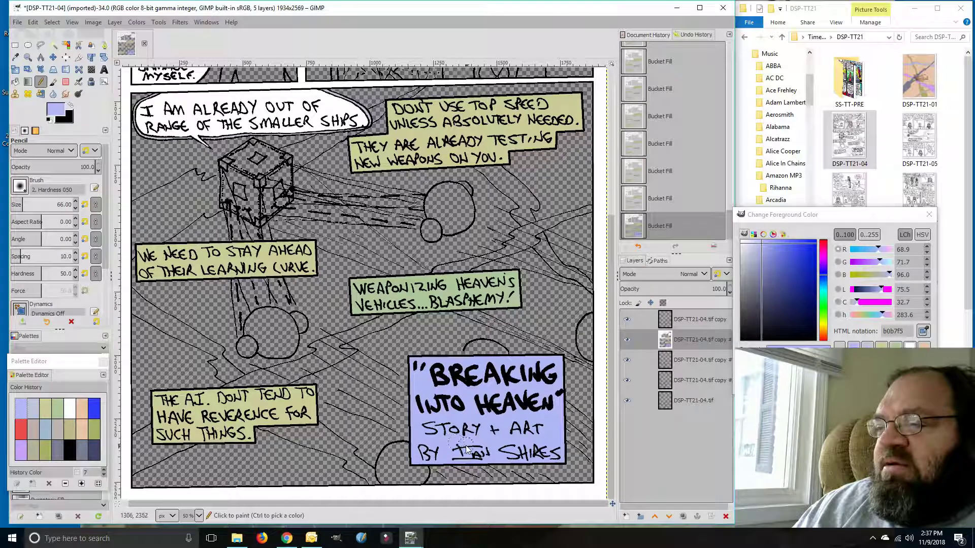
{"action": "left_click_drag", "start_coordinate": [525, 448], "coordinate": [539, 451]}
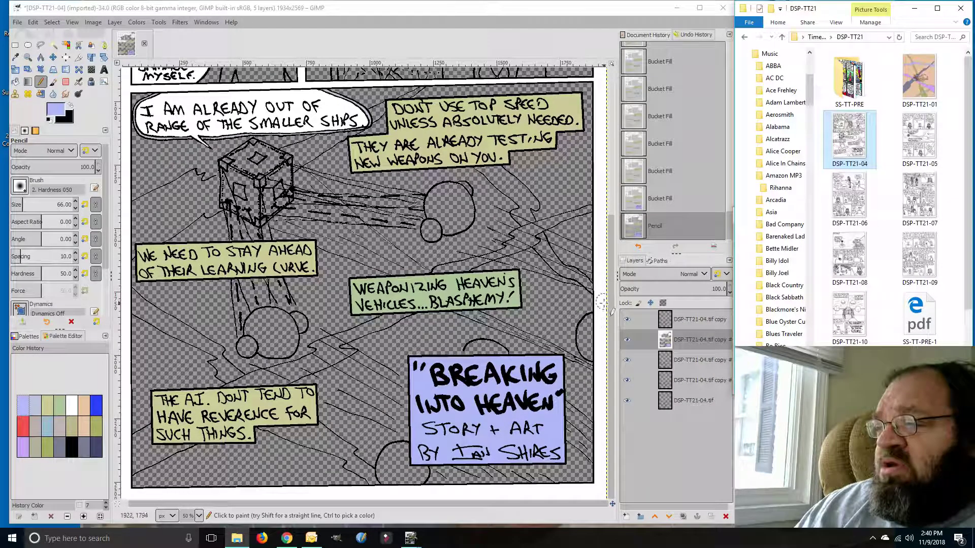
Make the layer DSP-TT21-04.tif copy #2 active, with the page's upper panels in view
{"action": "left_click_drag", "start_coordinate": [612, 301], "coordinate": [598, 153]}
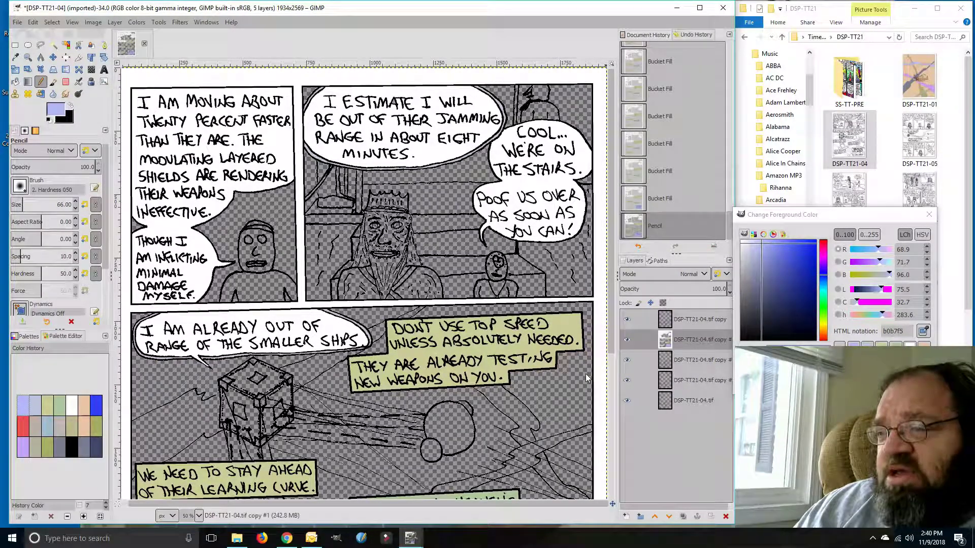
{"action": "left_click", "coordinate": [686, 359]}
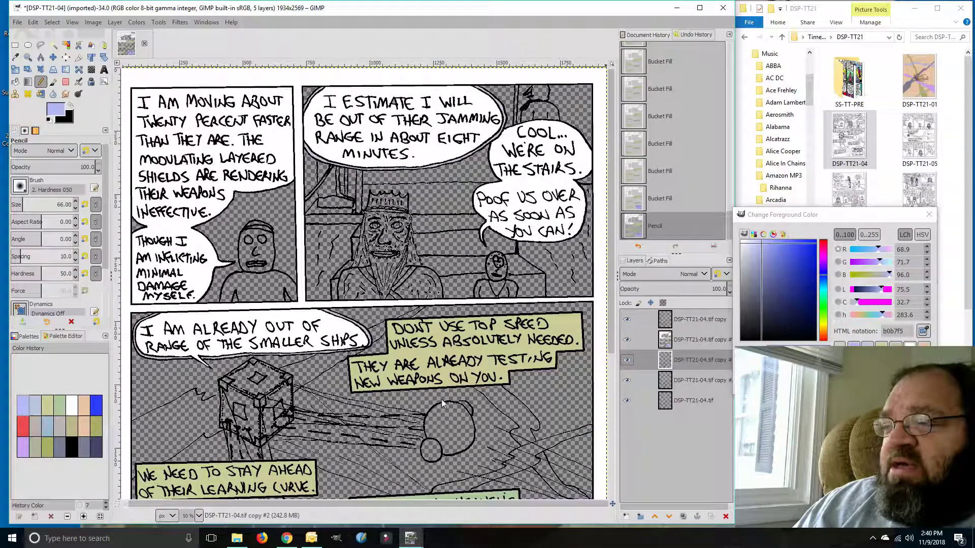
{"action": "left_click_drag", "start_coordinate": [609, 304], "coordinate": [644, 381]}
{"action": "left_click_drag", "start_coordinate": [639, 306], "coordinate": [624, 280]}
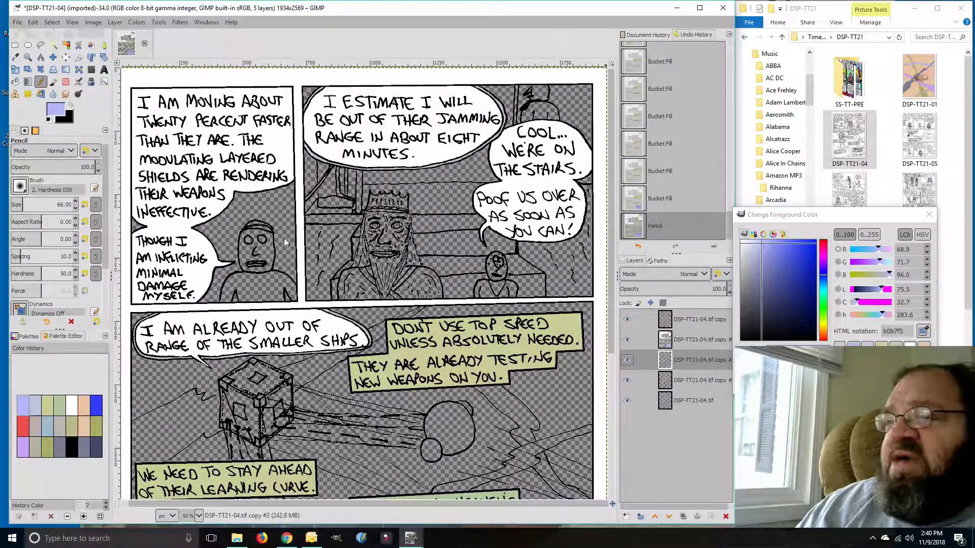
Bucket-fill the faces of the first panel's man and the second panel's small figure with f5caa8 from the Overseer+Inside palette
{"action": "left_click", "coordinate": [23, 336]}
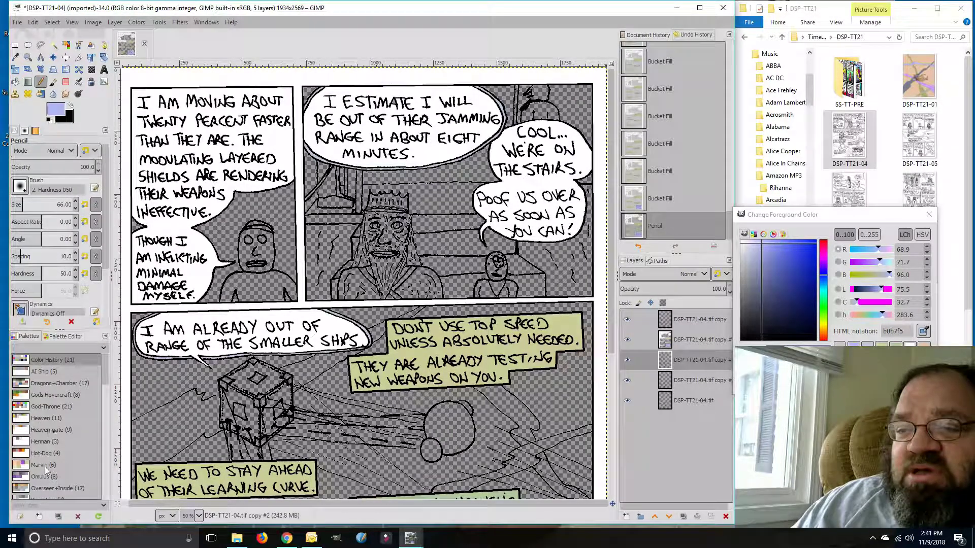
{"action": "double_click", "coordinate": [21, 488]}
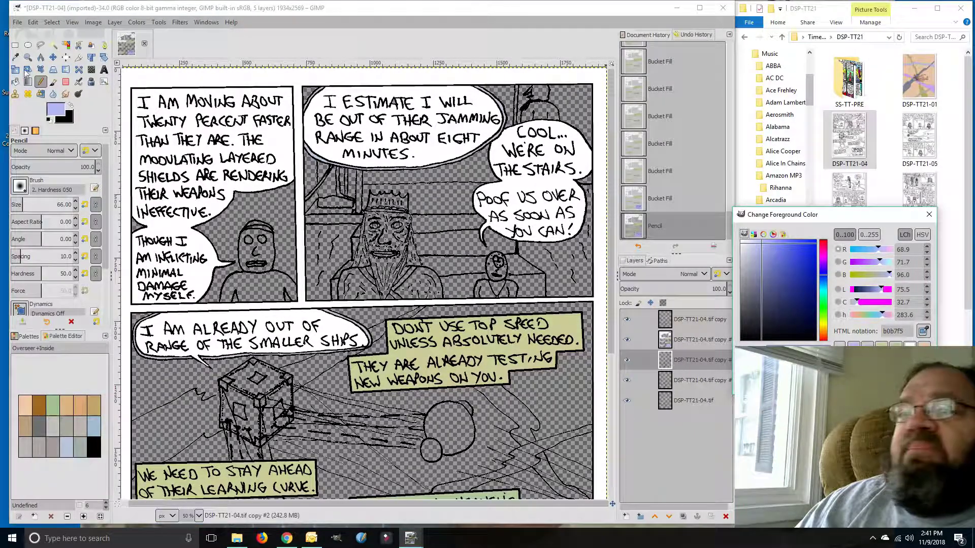
{"action": "left_click", "coordinate": [14, 81]}
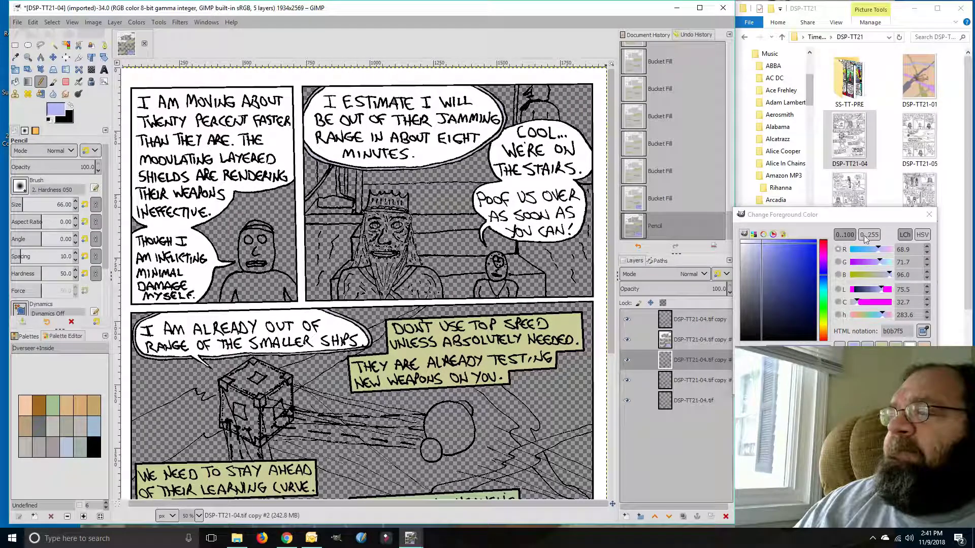
{"action": "left_click_drag", "start_coordinate": [841, 219], "coordinate": [839, 229]}
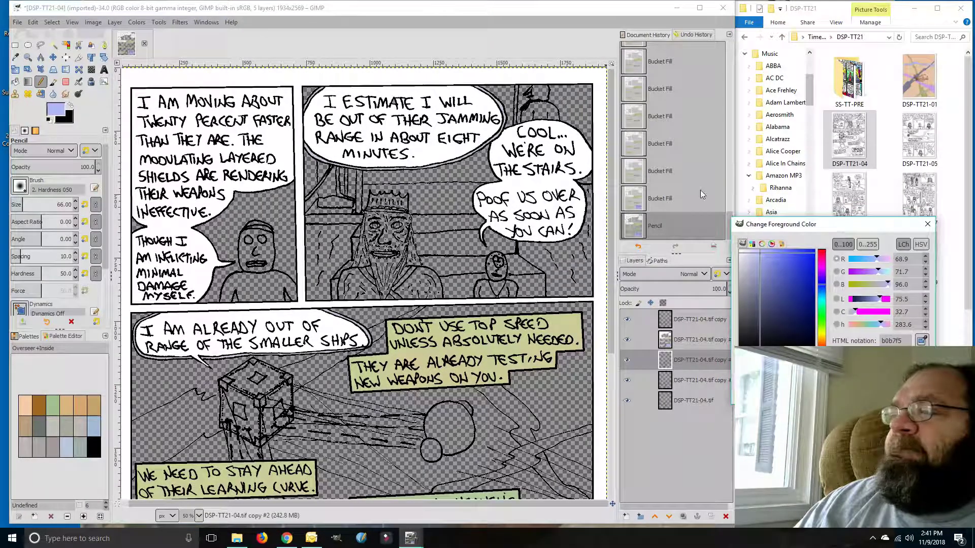
{"action": "left_click", "coordinate": [15, 81]}
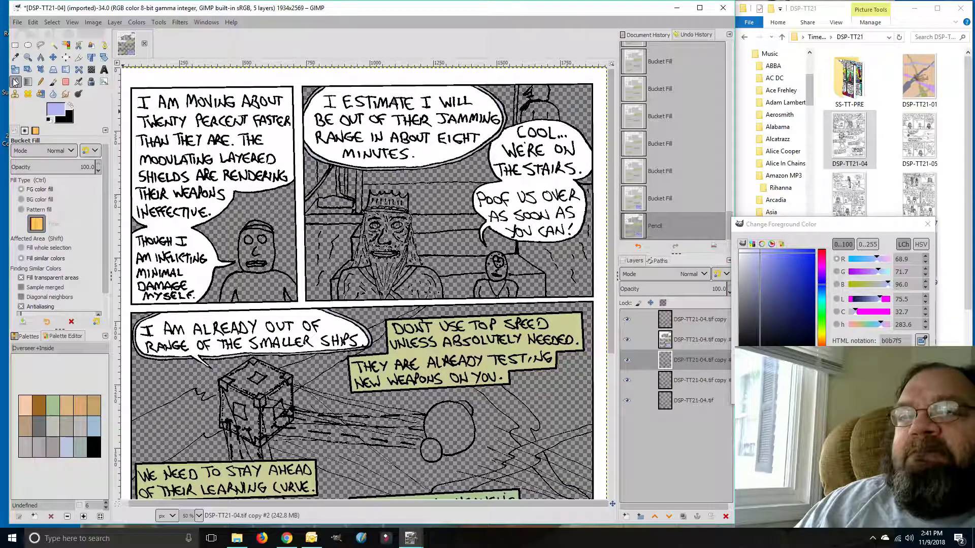
{"action": "left_click", "coordinate": [24, 410]}
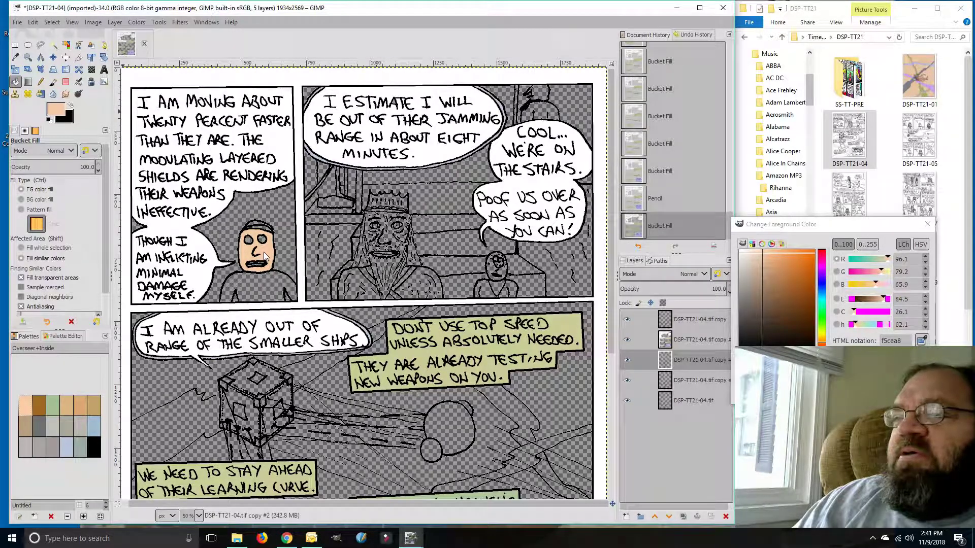
{"action": "left_click", "coordinate": [495, 268]}
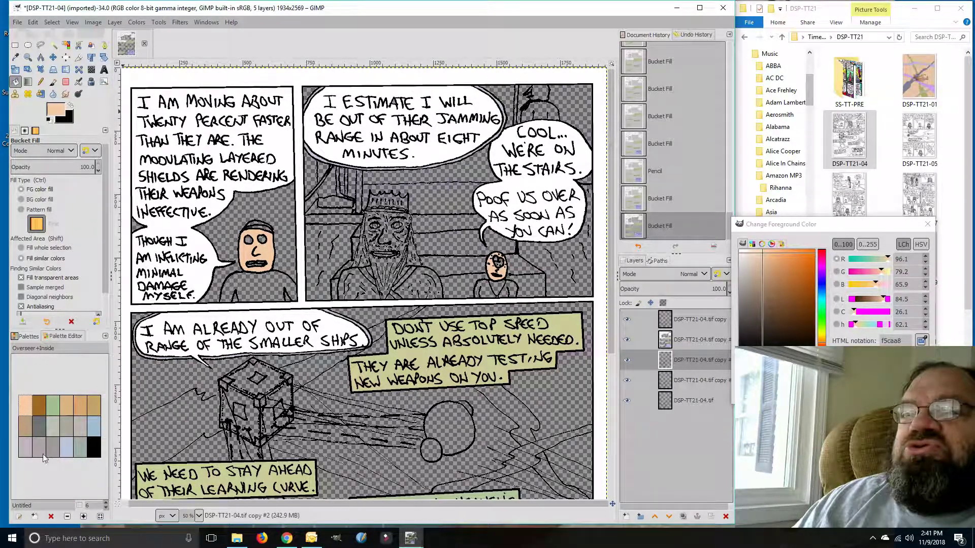
Fill the eyes of the first panel's man and the second panel's small figure with white ffffff
{"action": "left_click", "coordinate": [49, 120]}
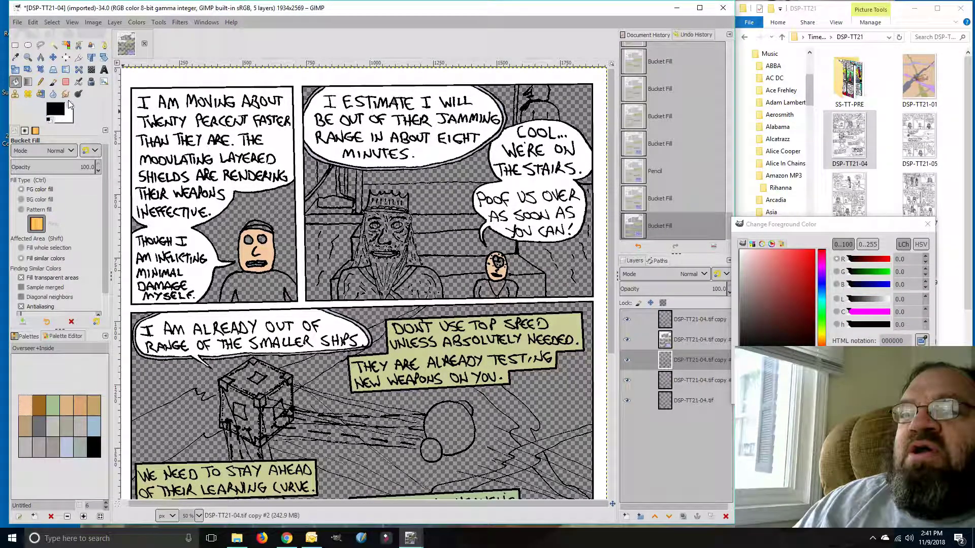
{"action": "left_click", "coordinate": [70, 105]}
{"action": "left_click", "coordinate": [261, 242]}
{"action": "left_click", "coordinate": [261, 242]}
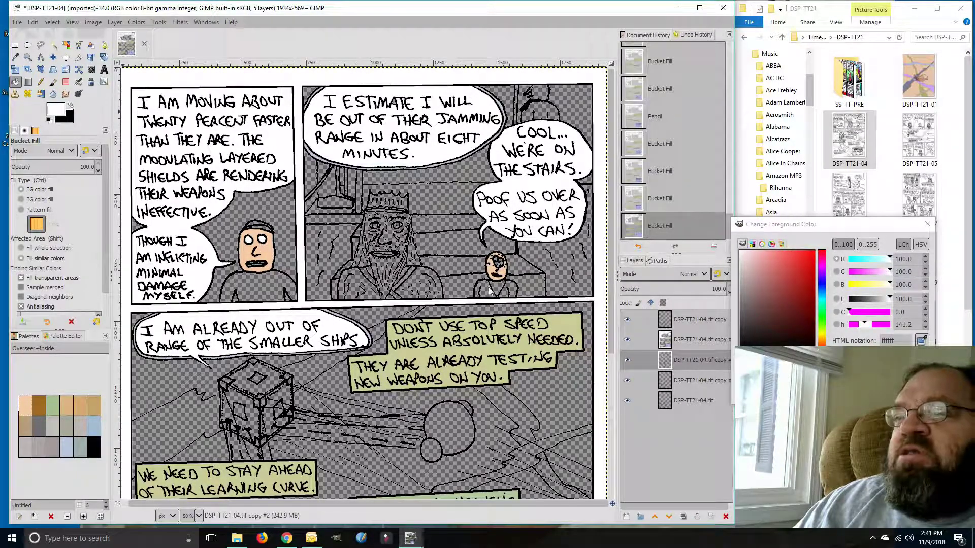
{"action": "left_click", "coordinate": [499, 262]}
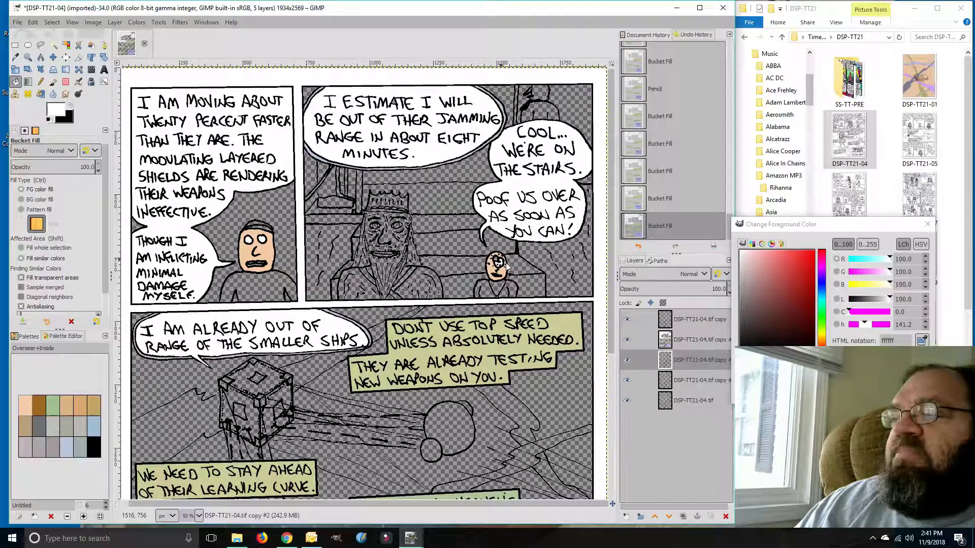
{"action": "left_click", "coordinate": [497, 261]}
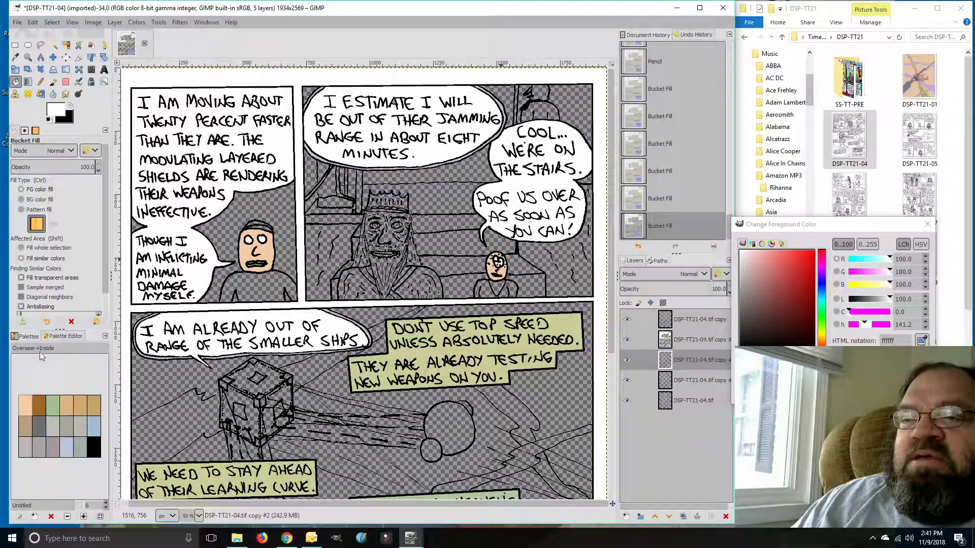
Fill the first-panel man's hair with brown a16823 and his shirt with green a3c094 from the Overseer+Inside palette
{"action": "left_click", "coordinate": [39, 406]}
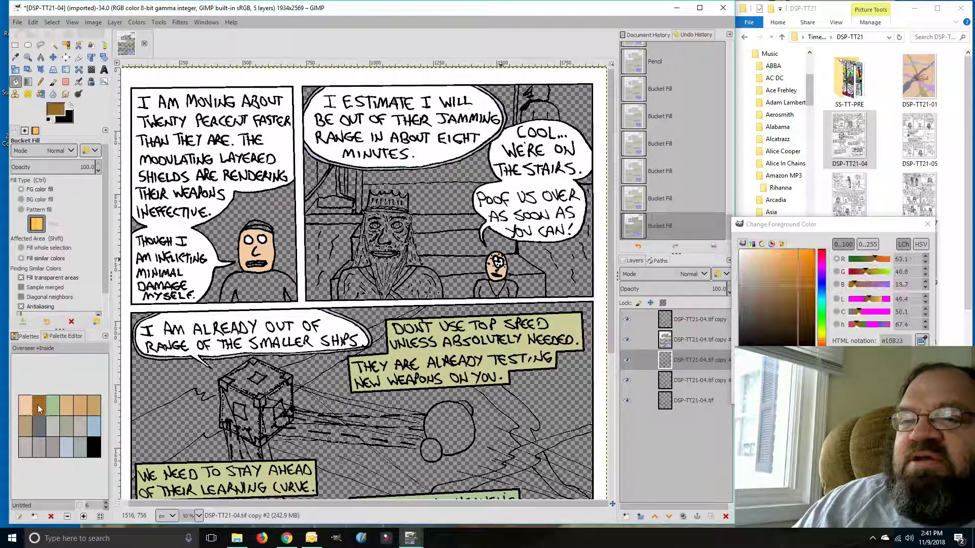
{"action": "left_click", "coordinate": [267, 231]}
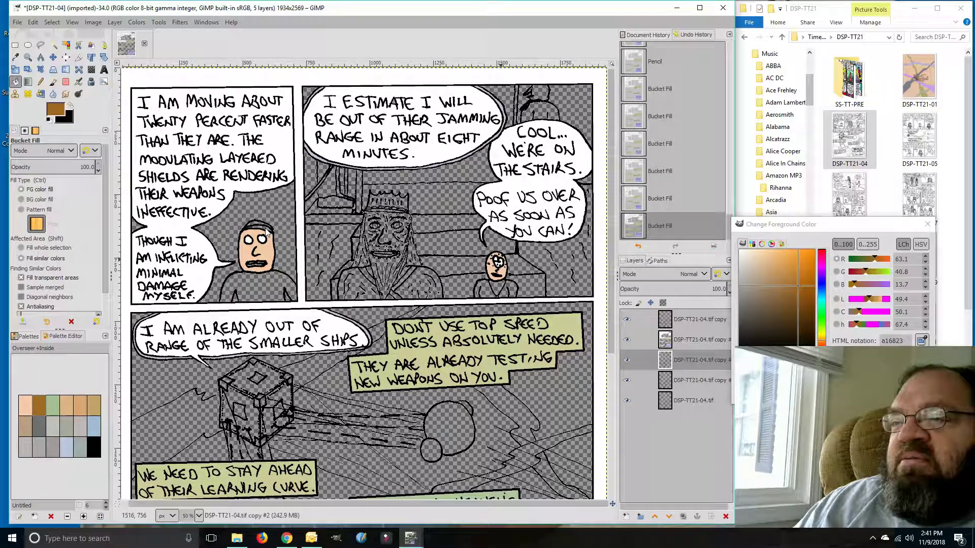
{"action": "left_click", "coordinate": [52, 404]}
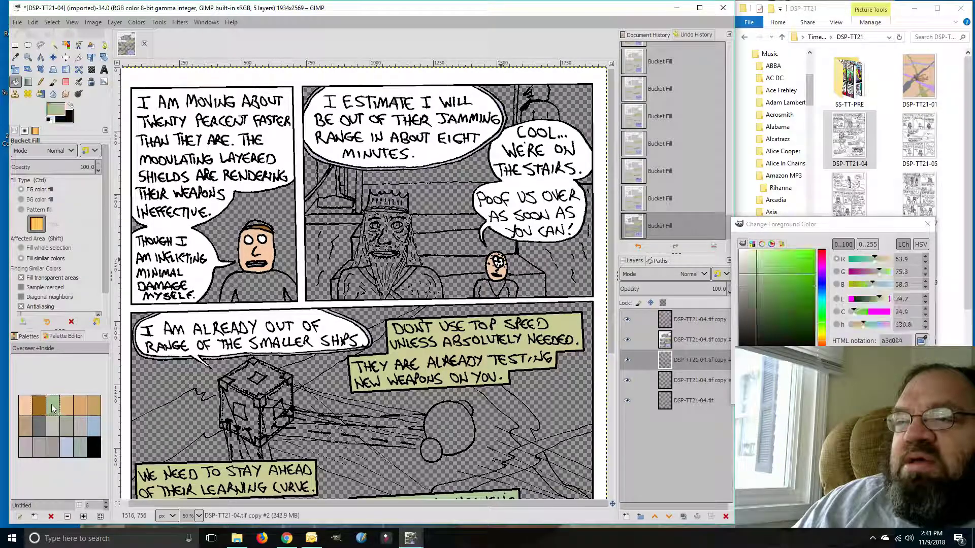
{"action": "left_click", "coordinate": [262, 288]}
Mix the darker skin tone eeba92 from the Overseer+Inside palette's skin colour as the foreground colour
{"action": "left_click", "coordinate": [25, 404]}
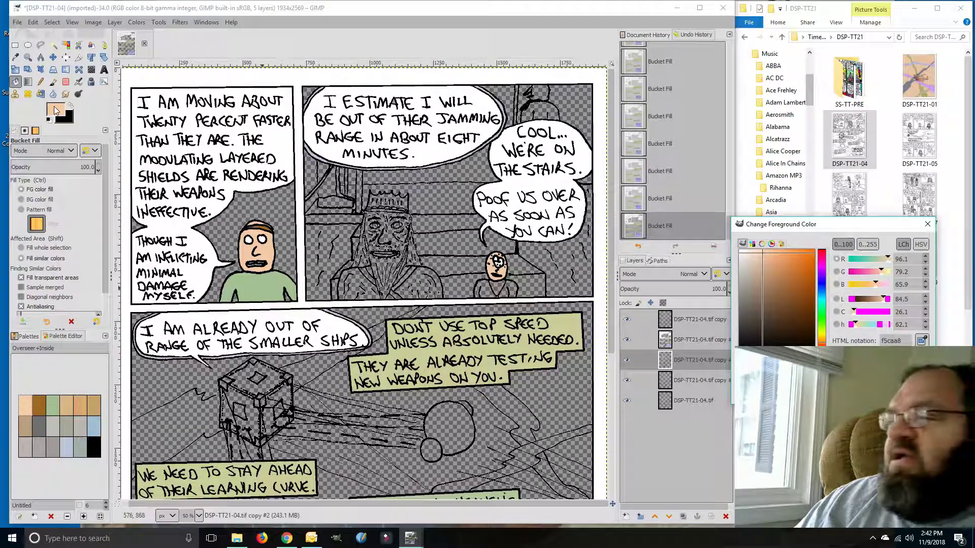
{"action": "left_click", "coordinate": [767, 254]}
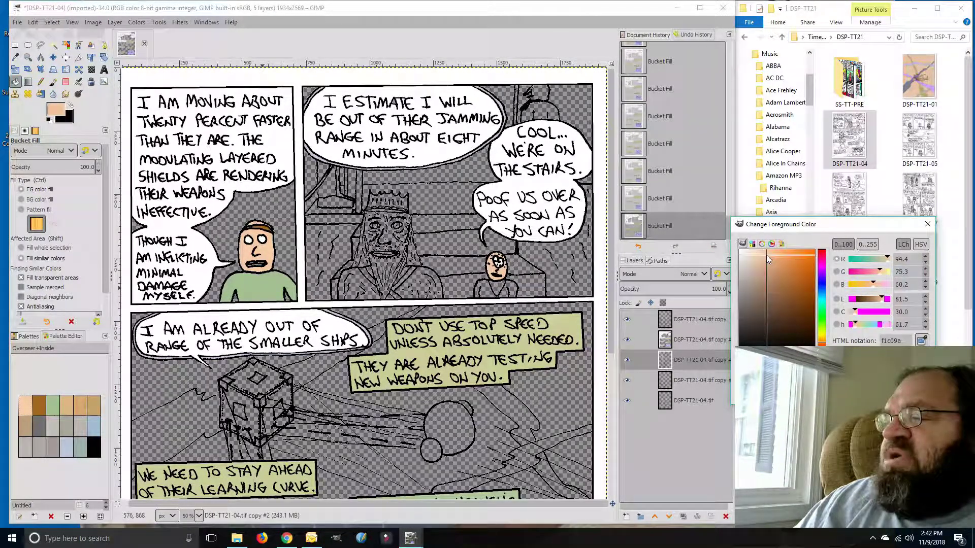
{"action": "left_click", "coordinate": [768, 256]}
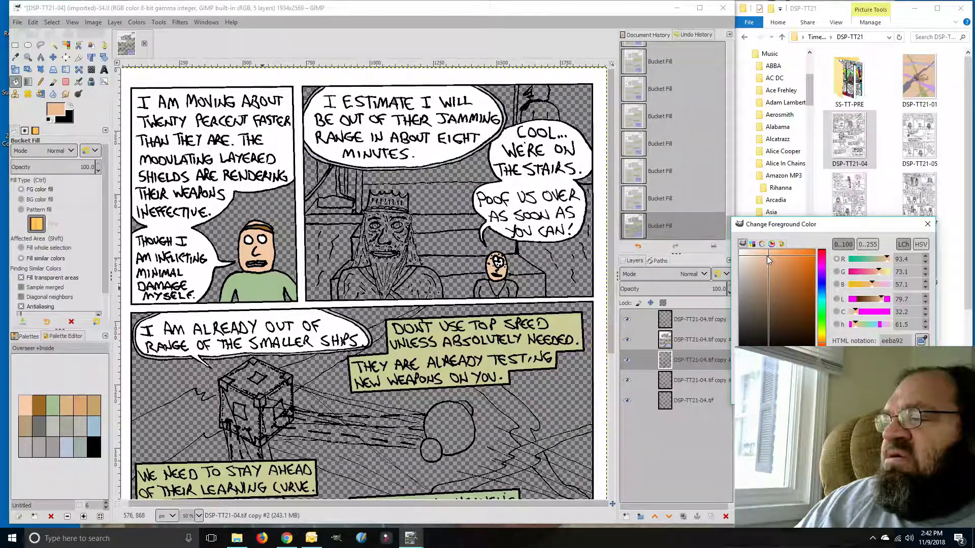
Paint the mouths of the first panel's man and the second panel's small figure using the Pencil at size 8
{"action": "left_click", "coordinate": [199, 516]}
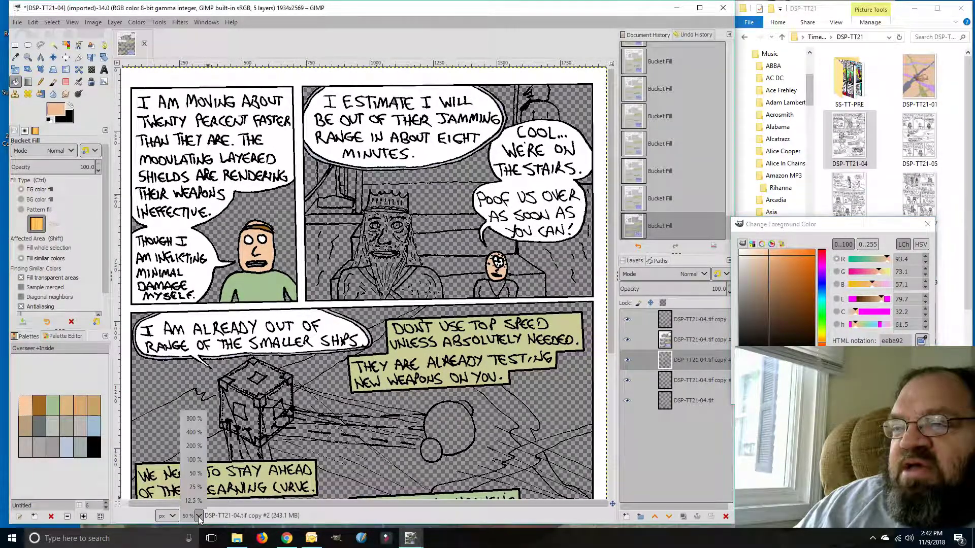
{"action": "left_click", "coordinate": [193, 460]}
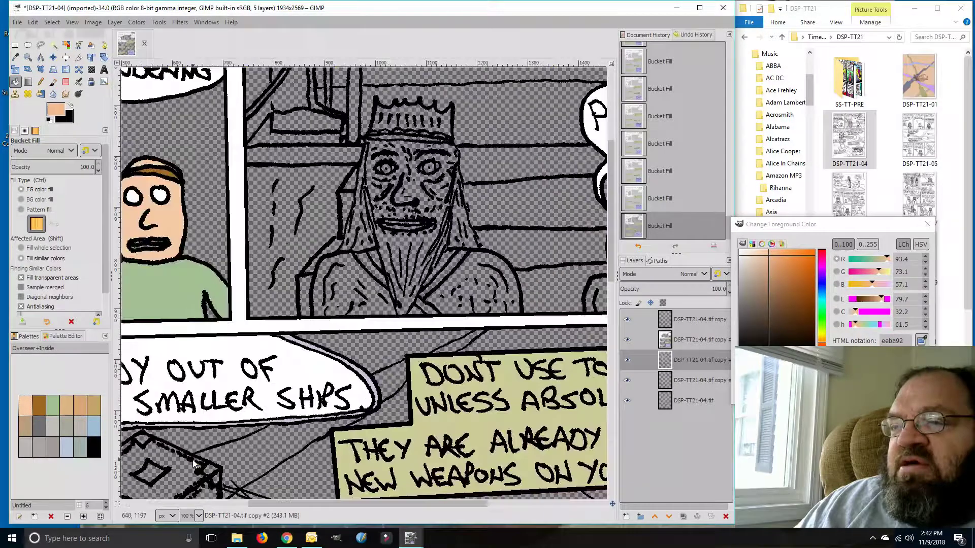
{"action": "left_click_drag", "start_coordinate": [292, 503], "coordinate": [256, 490]}
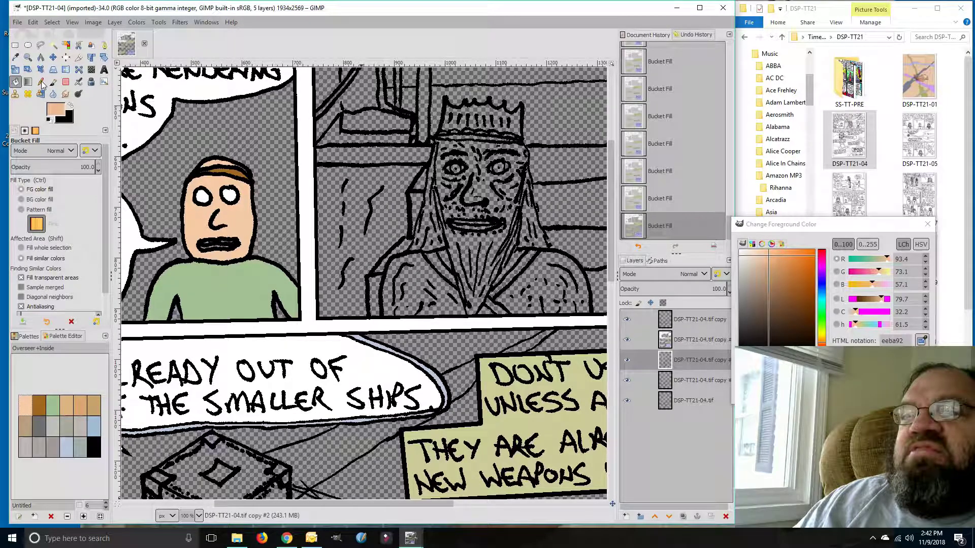
{"action": "left_click", "coordinate": [783, 228]}
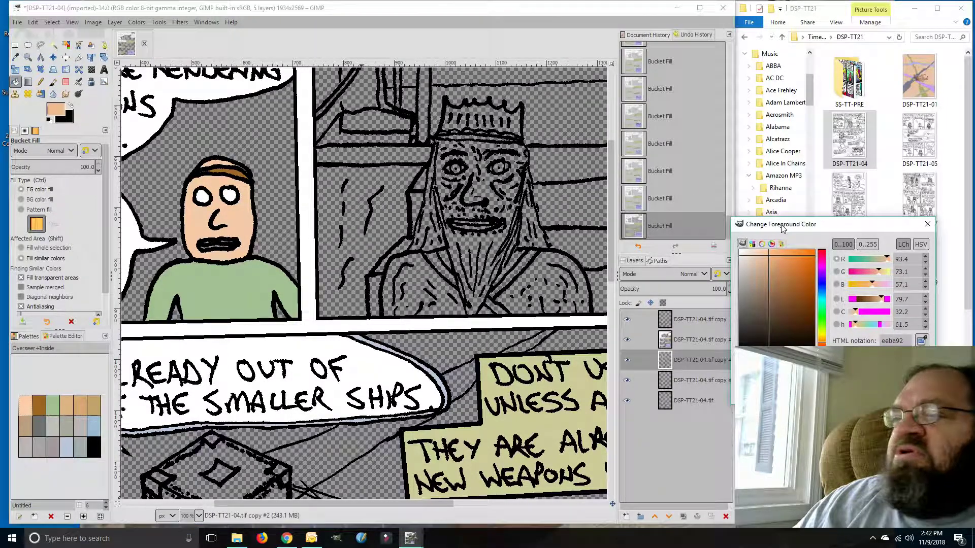
{"action": "left_click", "coordinate": [41, 82]}
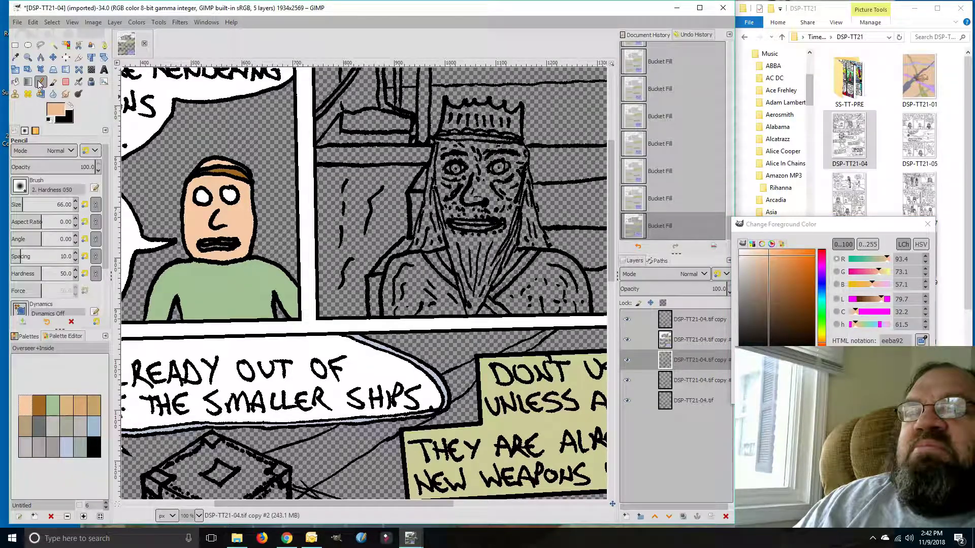
{"action": "left_click", "coordinate": [75, 208]}
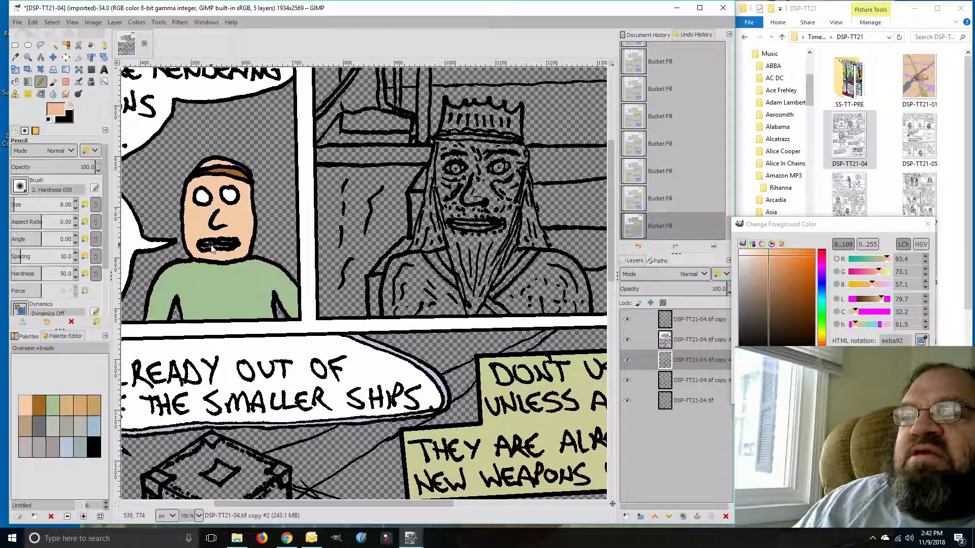
{"action": "mouse_move", "coordinate": [216, 246]}
{"action": "left_mouse_down"}
{"action": "mouse_move", "coordinate": [231, 246]}
{"action": "mouse_move", "coordinate": [203, 243]}
{"action": "mouse_move", "coordinate": [231, 247]}
{"action": "mouse_move", "coordinate": [208, 247]}
{"action": "left_mouse_up"}
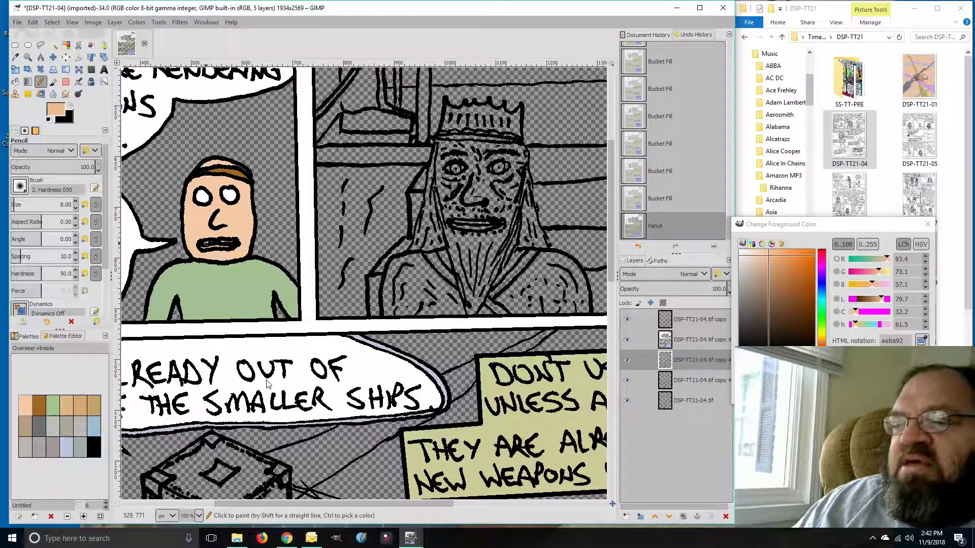
{"action": "left_click_drag", "start_coordinate": [322, 505], "coordinate": [469, 504]}
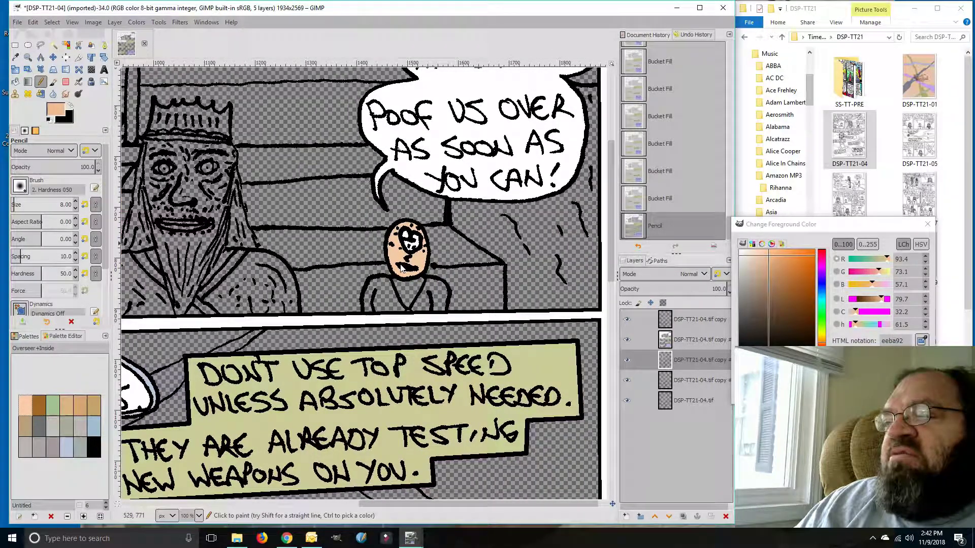
{"action": "left_click_drag", "start_coordinate": [402, 268], "coordinate": [414, 270]}
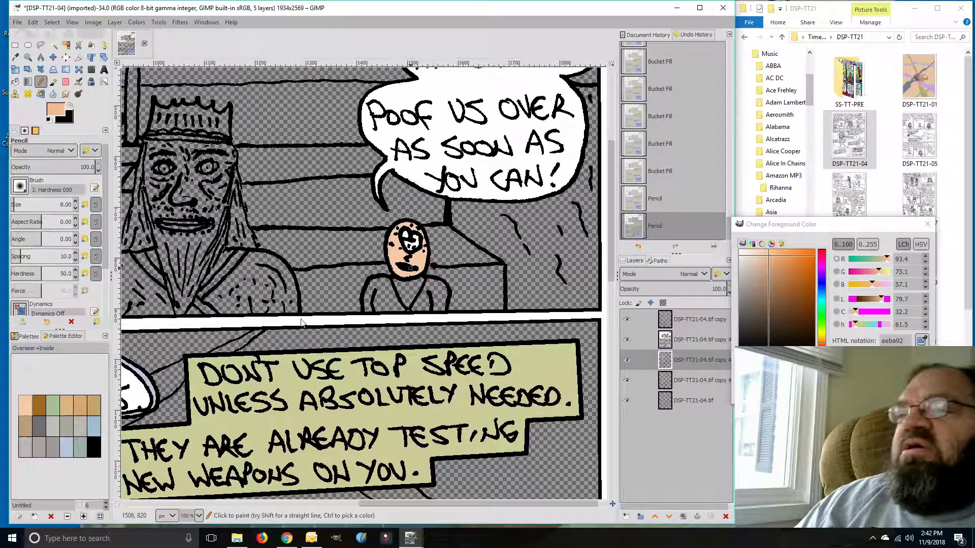
Mix the mint green 82e1c4 as the foreground colour, starting from the Overseer+Inside palette's grey-green 9eaea9
{"action": "left_click_drag", "start_coordinate": [386, 504], "coordinate": [97, 406]}
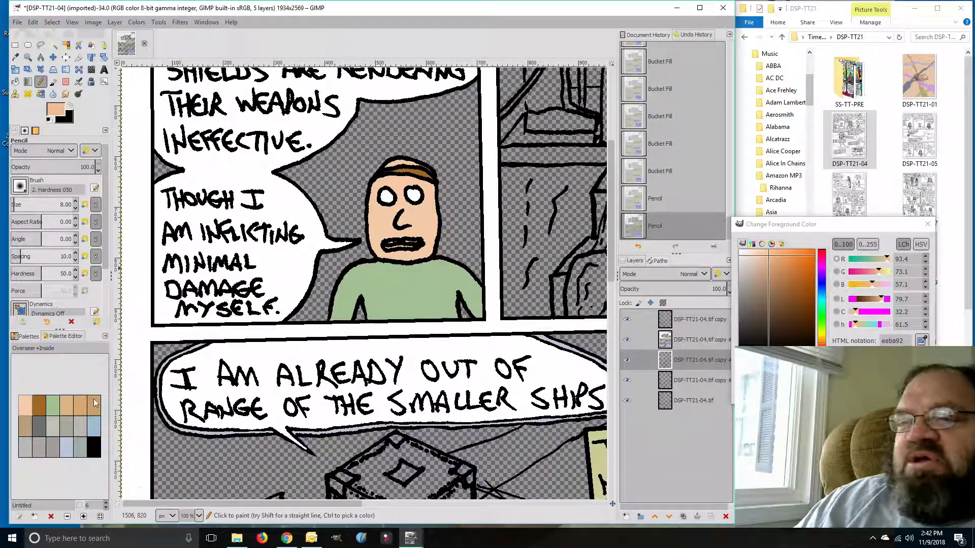
{"action": "left_click", "coordinate": [78, 450]}
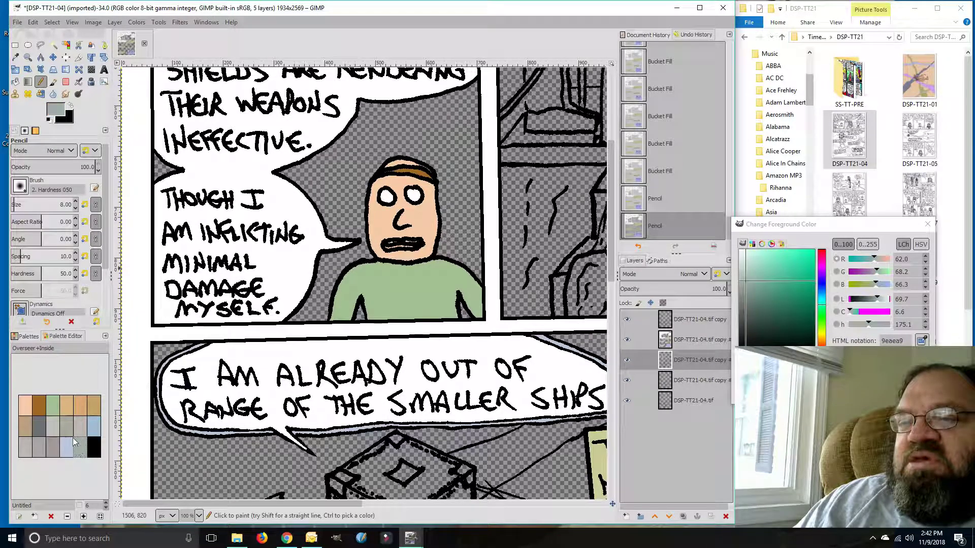
{"action": "left_click", "coordinate": [57, 112]}
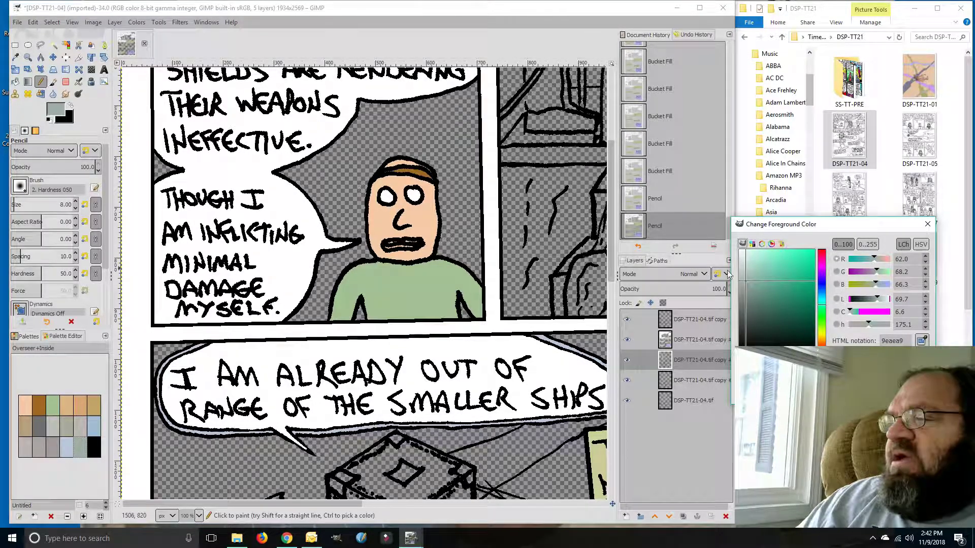
{"action": "left_click", "coordinate": [757, 273]}
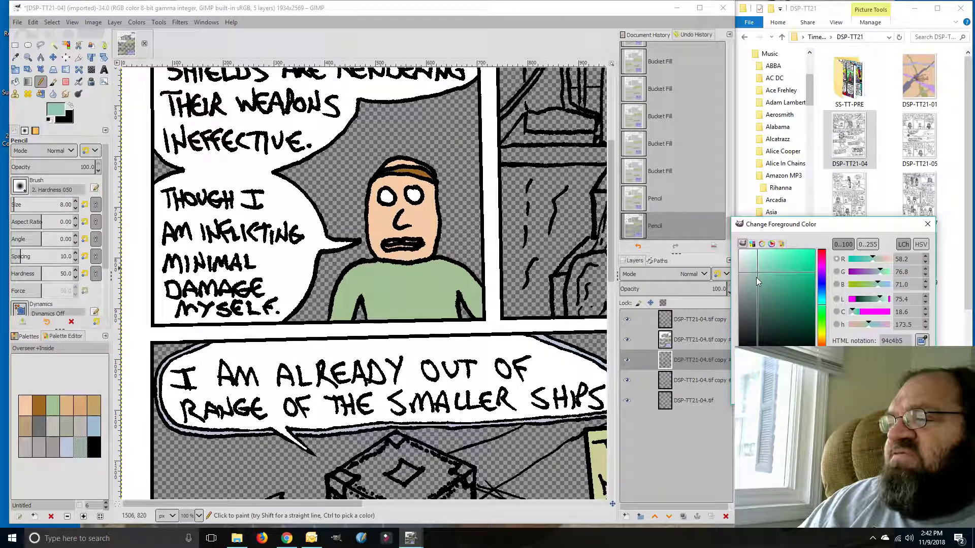
{"action": "left_click", "coordinate": [755, 263]}
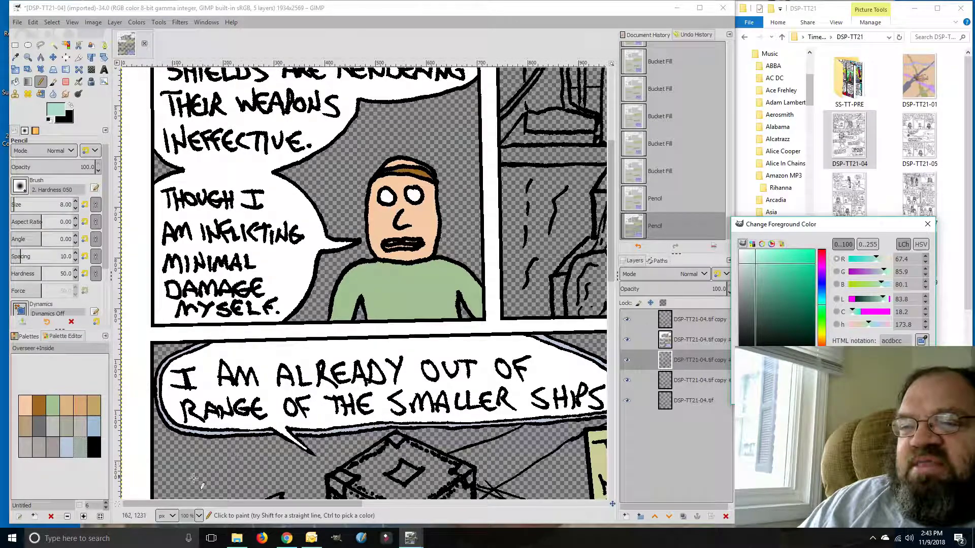
{"action": "mouse_move", "coordinate": [764, 261]}
{"action": "left_mouse_down"}
{"action": "mouse_move", "coordinate": [758, 276]}
{"action": "mouse_move", "coordinate": [753, 258]}
{"action": "mouse_move", "coordinate": [760, 280]}
{"action": "mouse_move", "coordinate": [747, 279]}
{"action": "mouse_move", "coordinate": [749, 256]}
{"action": "mouse_move", "coordinate": [766, 263]}
{"action": "mouse_move", "coordinate": [762, 279]}
{"action": "mouse_move", "coordinate": [746, 269]}
{"action": "left_mouse_up"}
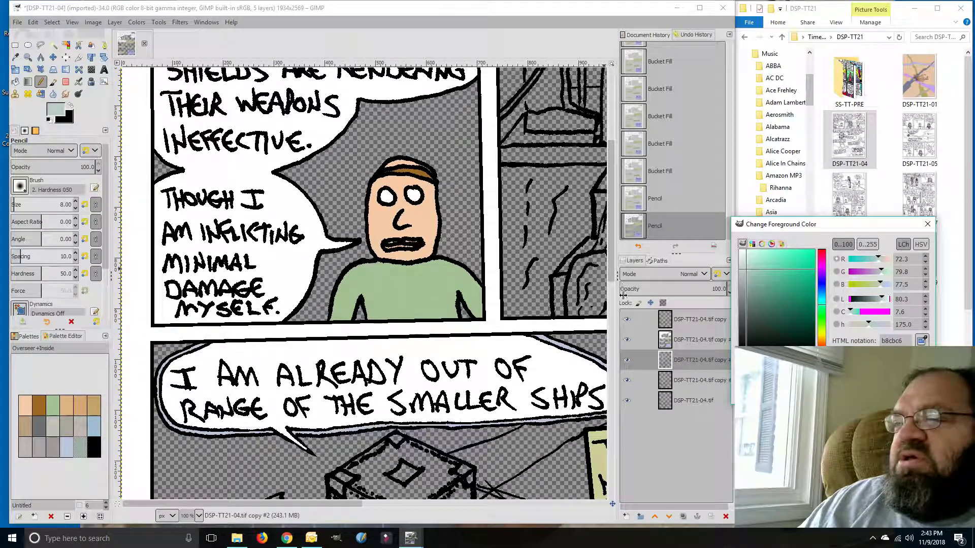
{"action": "left_click_drag", "start_coordinate": [611, 273], "coordinate": [711, 265]}
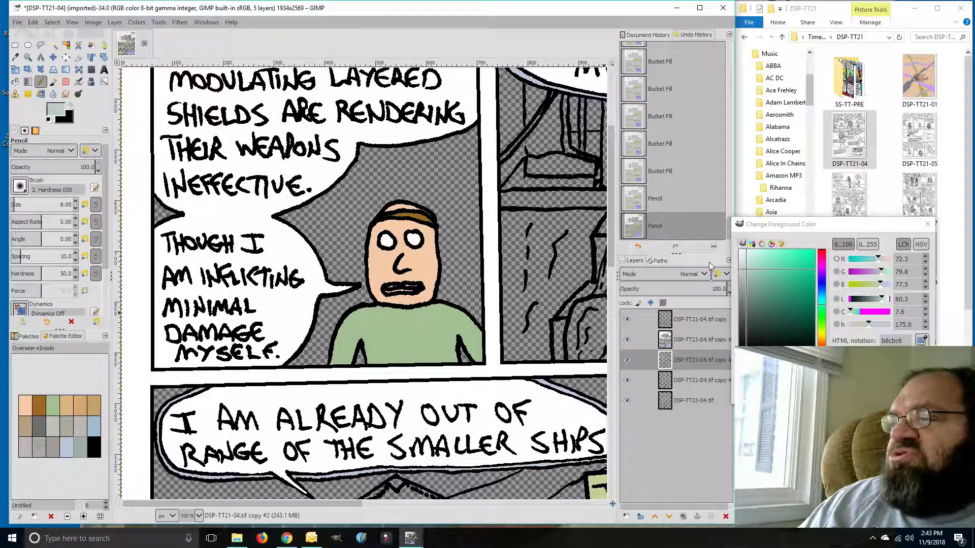
{"action": "left_click", "coordinate": [770, 262]}
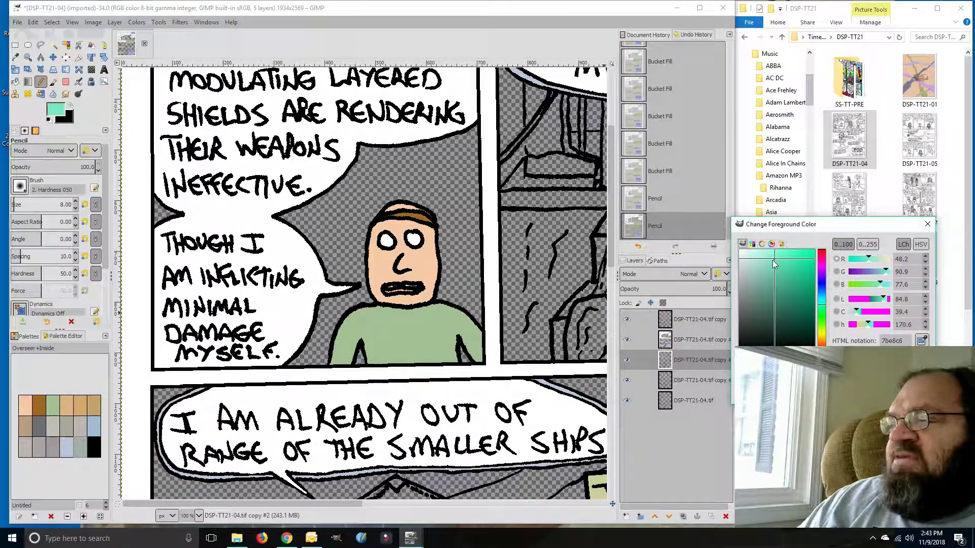
{"action": "left_click", "coordinate": [771, 262]}
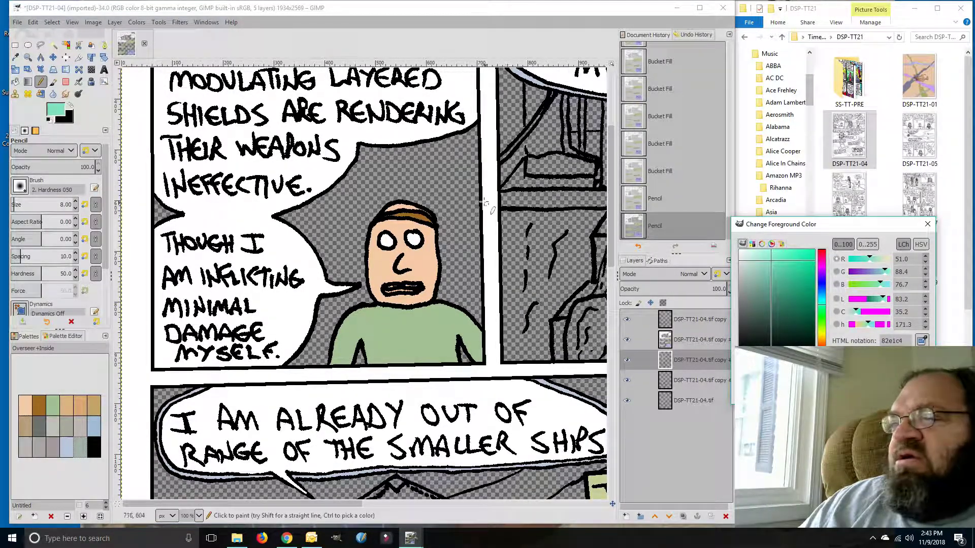
Bucket-fill the first panel's background with 82e1c4, including the gaps beside the man's arms and the sliver between the balloons
{"action": "left_click", "coordinate": [453, 183]}
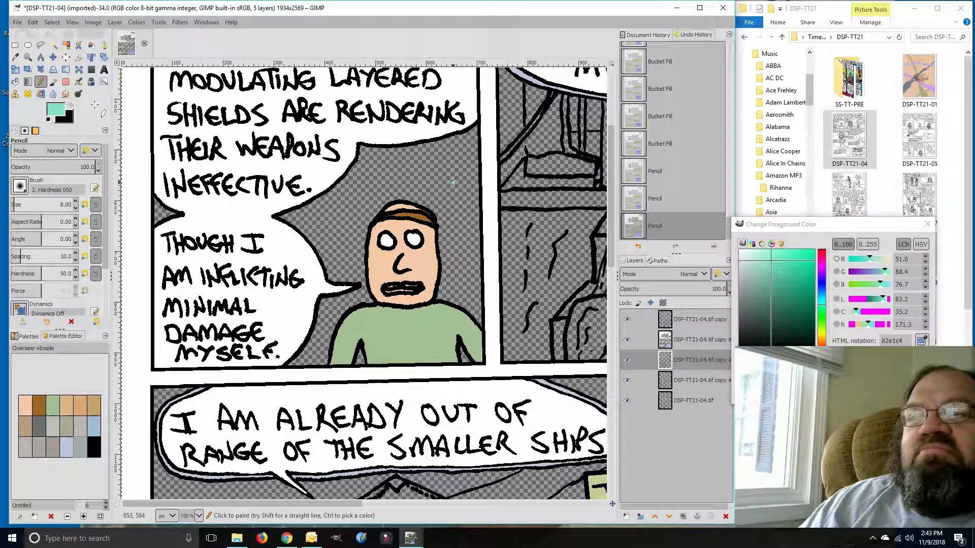
{"action": "left_click", "coordinate": [15, 81]}
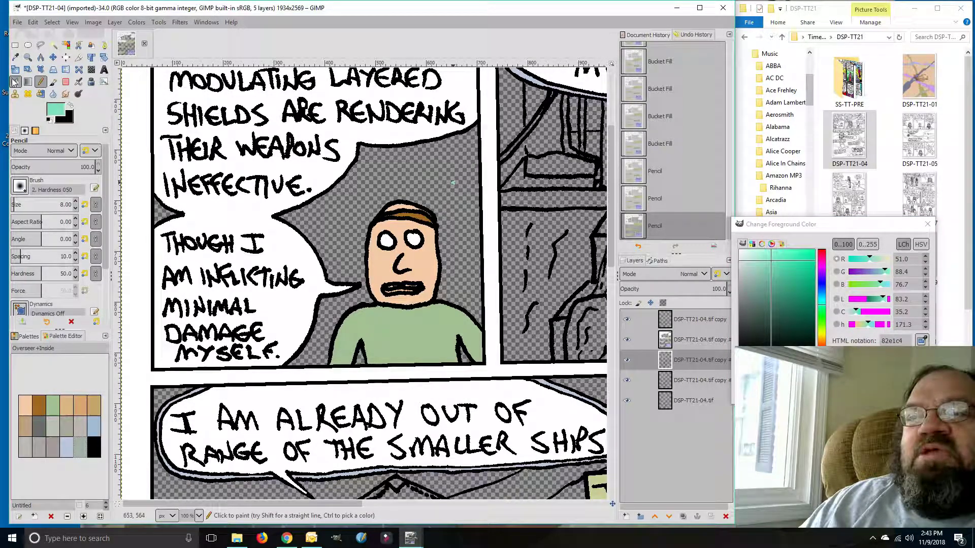
{"action": "left_click", "coordinate": [326, 209]}
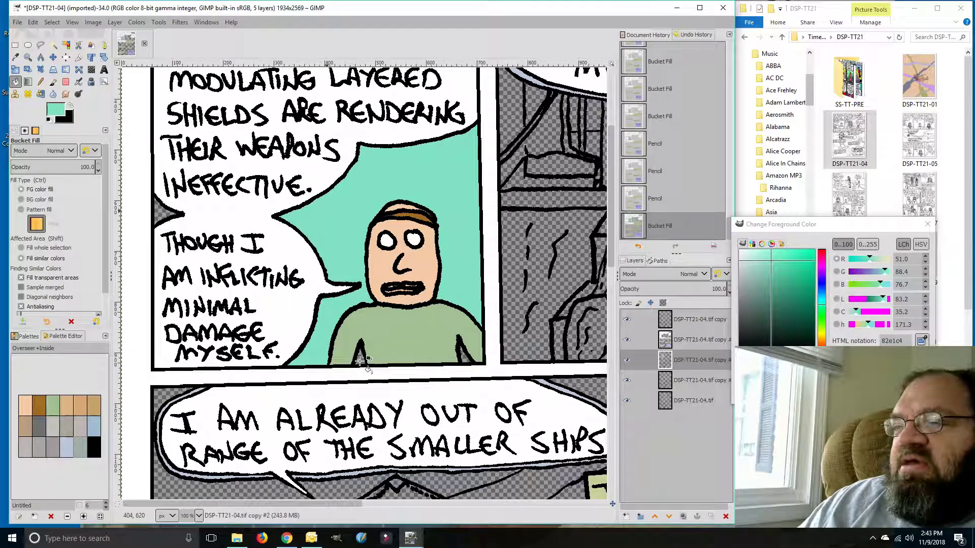
{"action": "left_click", "coordinate": [464, 359]}
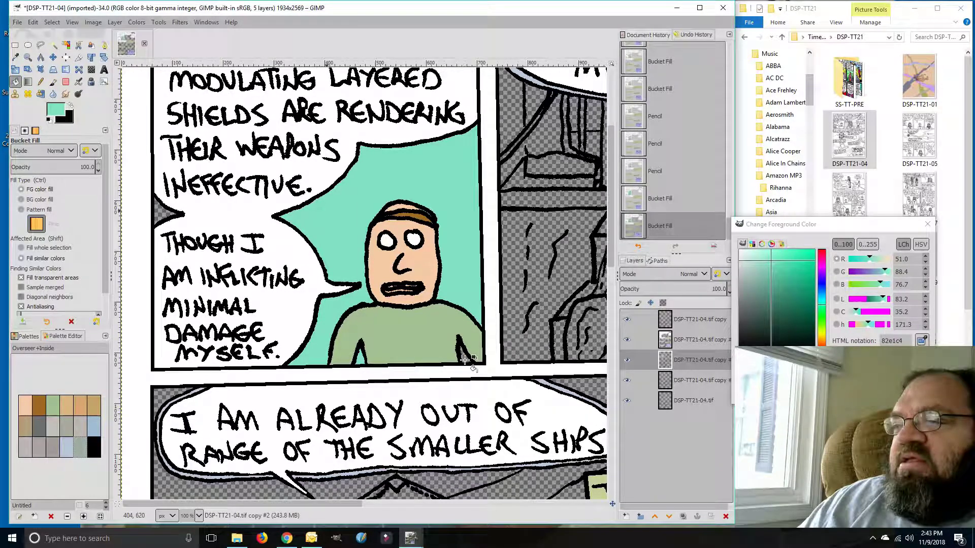
{"action": "left_click", "coordinate": [167, 213]}
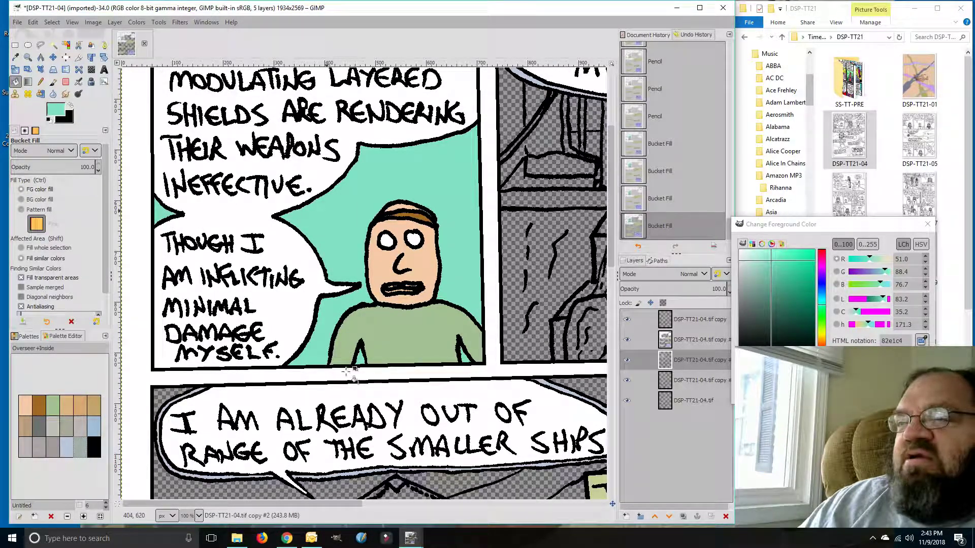
Open the Marvin palette and bucket-fill its purple a354d5 at the small figure's clothing in the second panel
{"action": "left_click_drag", "start_coordinate": [304, 503], "coordinate": [488, 523]}
{"action": "scroll", "coordinate": [473, 445], "scroll_direction": "up", "scroll_amount": 2}
{"action": "scroll", "coordinate": [499, 410], "scroll_direction": "up", "scroll_amount": 1}
{"action": "scroll", "coordinate": [418, 336], "scroll_direction": "down", "scroll_amount": 2}
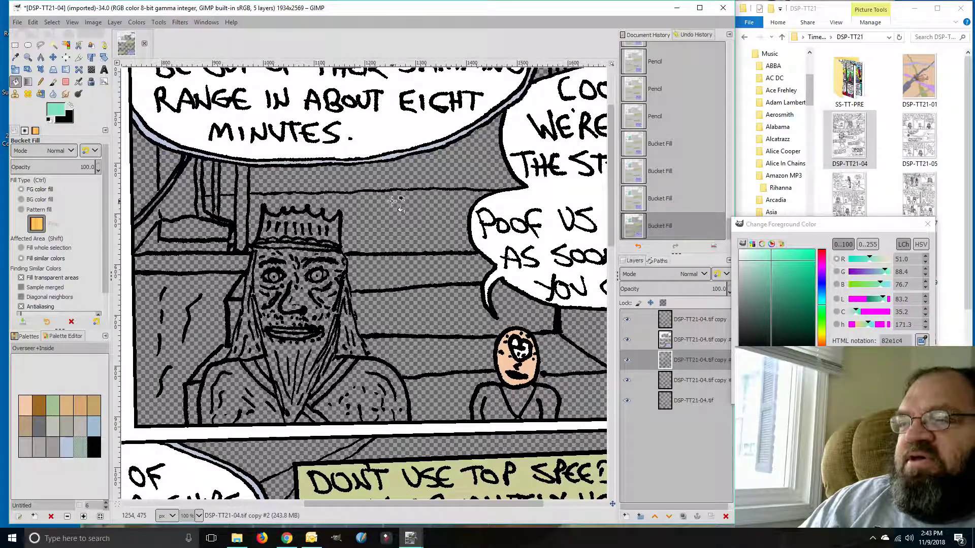
{"action": "scroll", "coordinate": [399, 199], "scroll_direction": "up", "scroll_amount": 3}
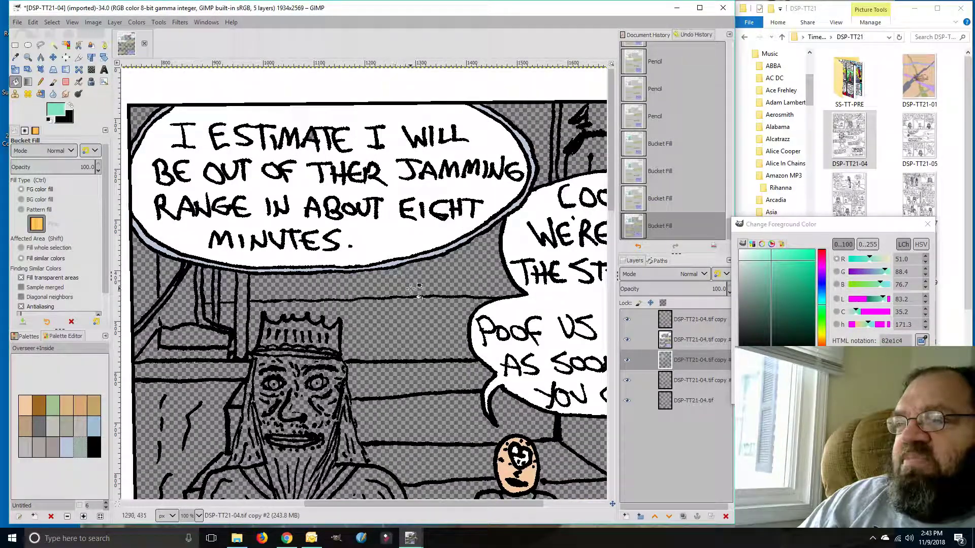
{"action": "scroll", "coordinate": [416, 288], "scroll_direction": "down", "scroll_amount": 6}
{"action": "scroll", "coordinate": [415, 289], "scroll_direction": "up", "scroll_amount": 3}
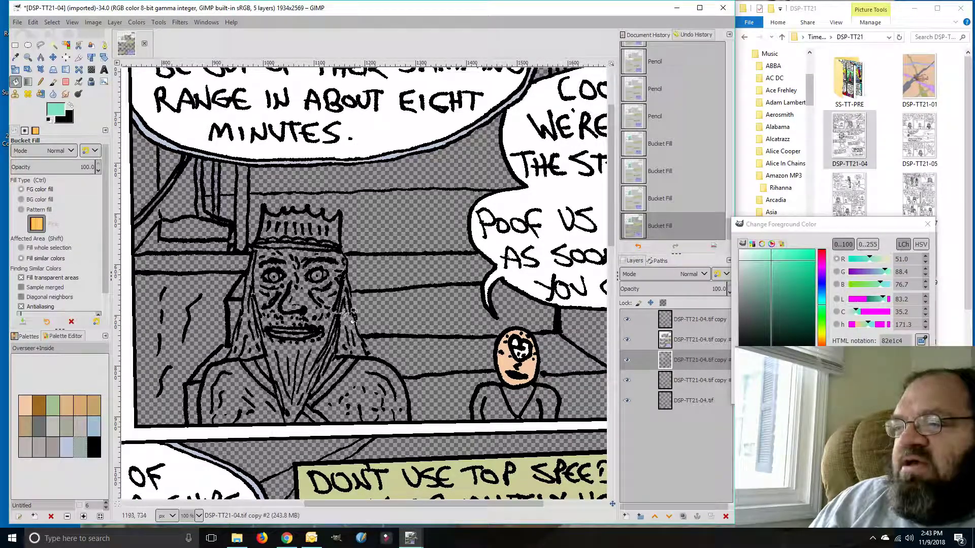
{"action": "left_click", "coordinate": [30, 339]}
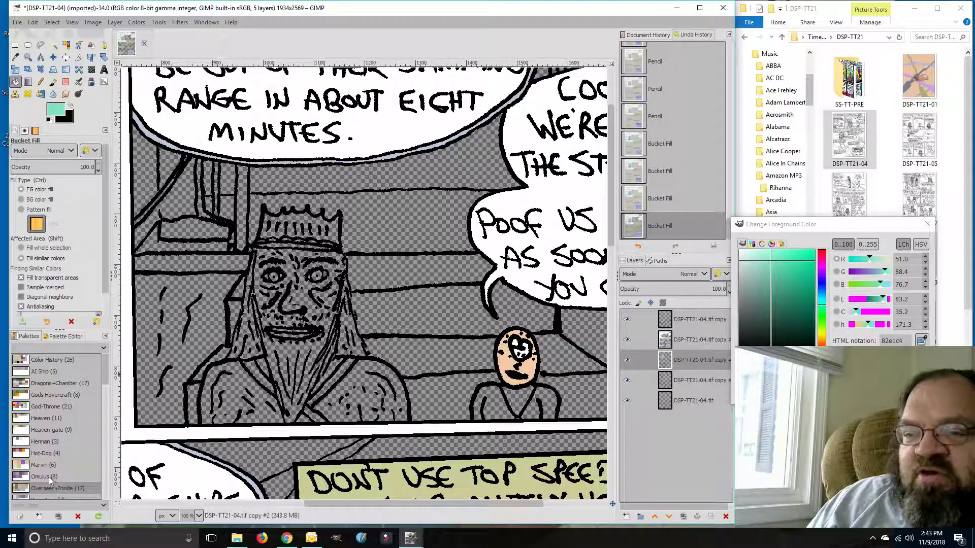
{"action": "left_click", "coordinate": [23, 467]}
{"action": "double_click", "coordinate": [21, 465]}
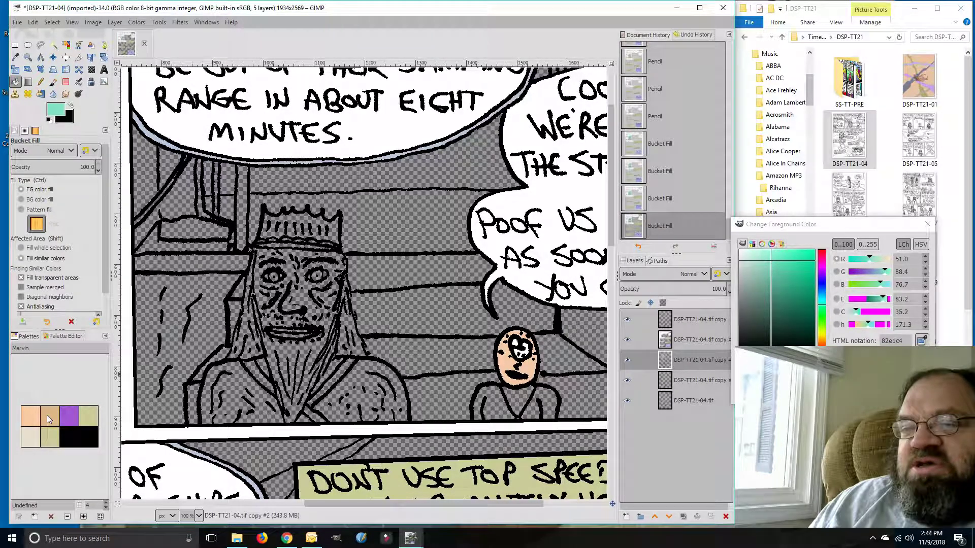
{"action": "left_click", "coordinate": [65, 417]}
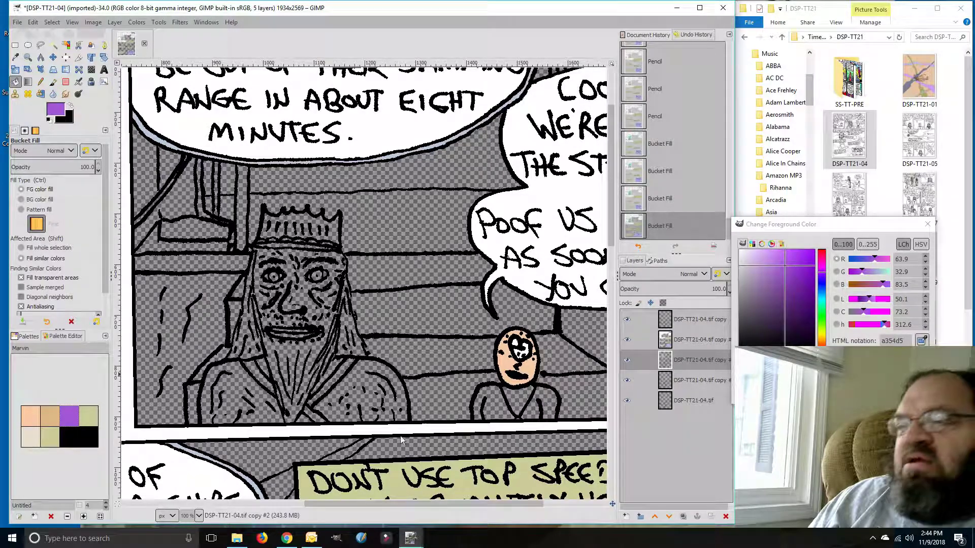
{"action": "left_click", "coordinate": [522, 430]}
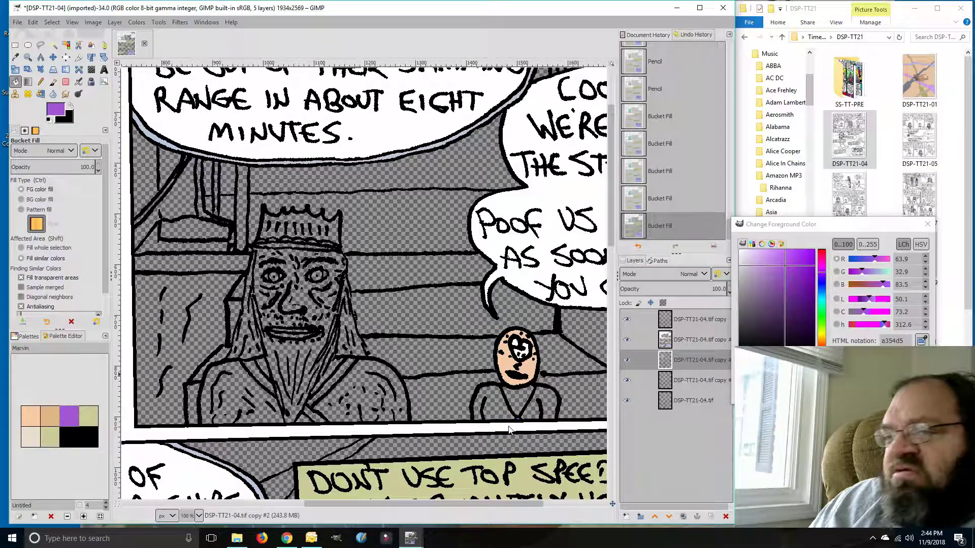
Check the small figure's clothing colour on the earlier page DSP-TT20-10 from the DSP-TT20 folder, and close the page again
{"action": "left_click", "coordinate": [49, 413]}
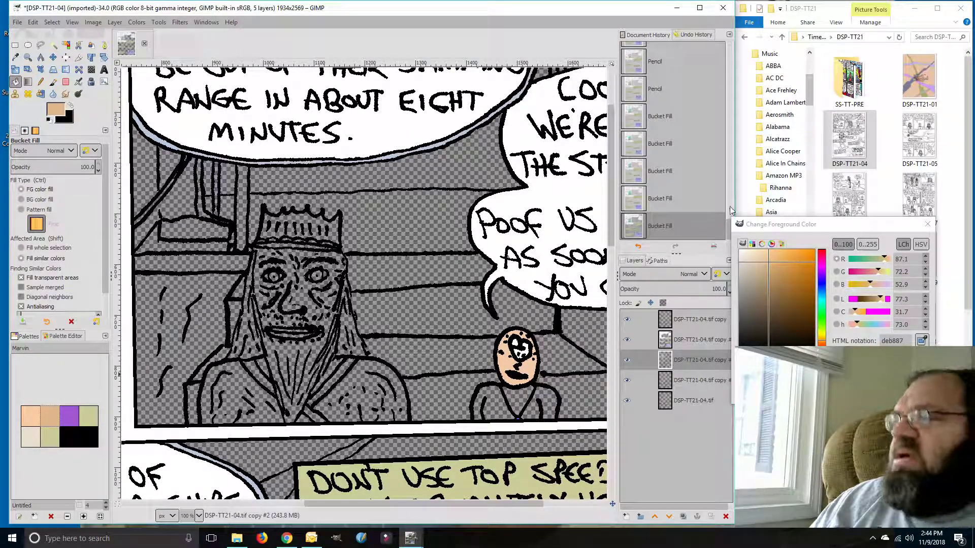
{"action": "left_click", "coordinate": [831, 38]}
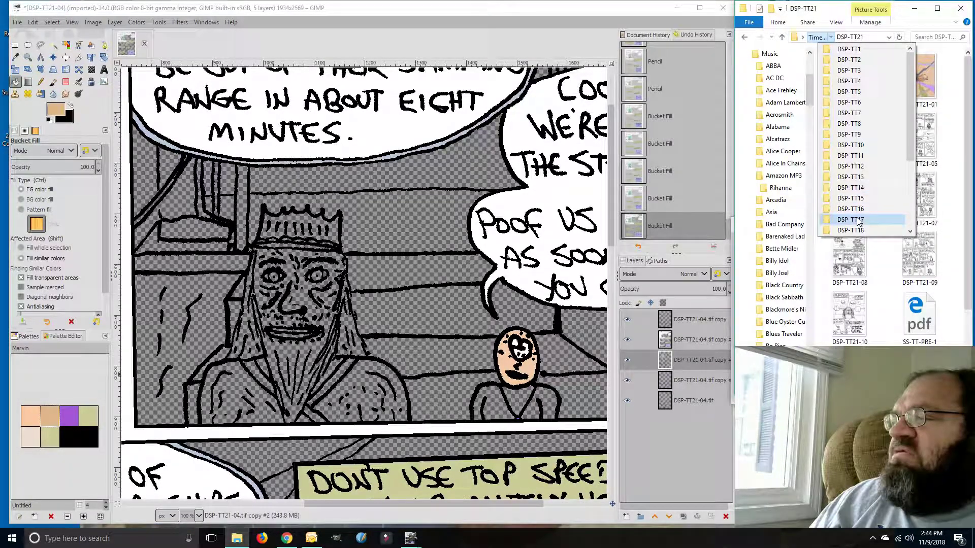
{"action": "scroll", "coordinate": [857, 213], "scroll_direction": "down", "scroll_amount": 2}
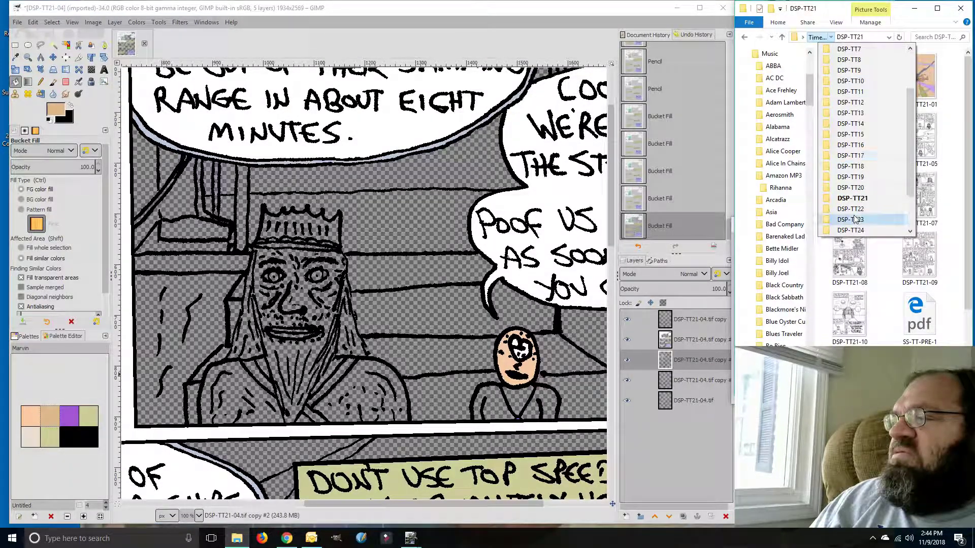
{"action": "left_click", "coordinate": [852, 188]}
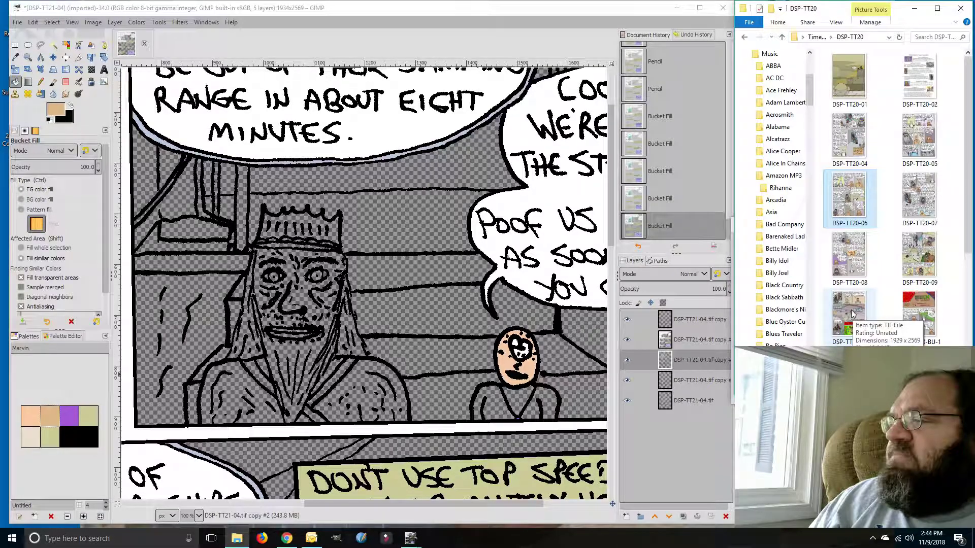
{"action": "double_click", "coordinate": [851, 313]}
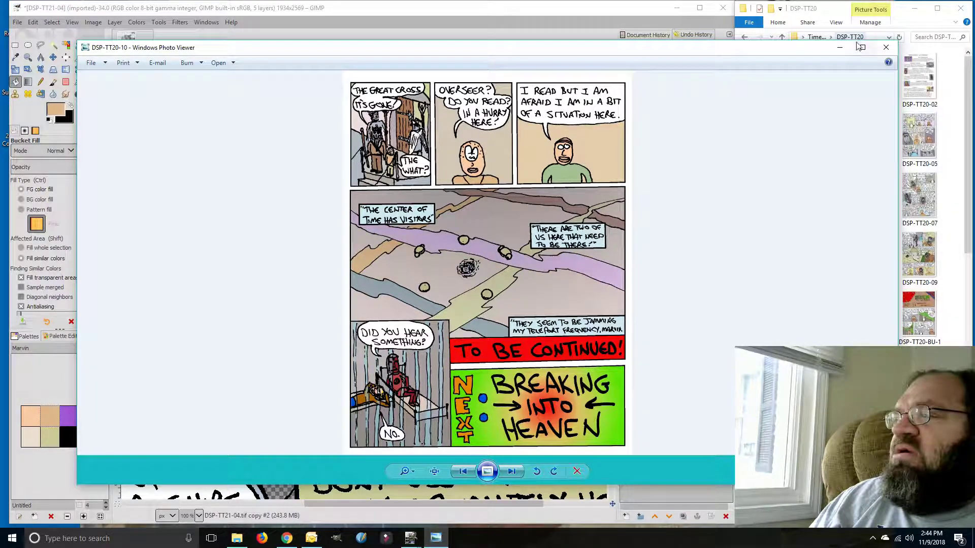
{"action": "left_click", "coordinate": [886, 47]}
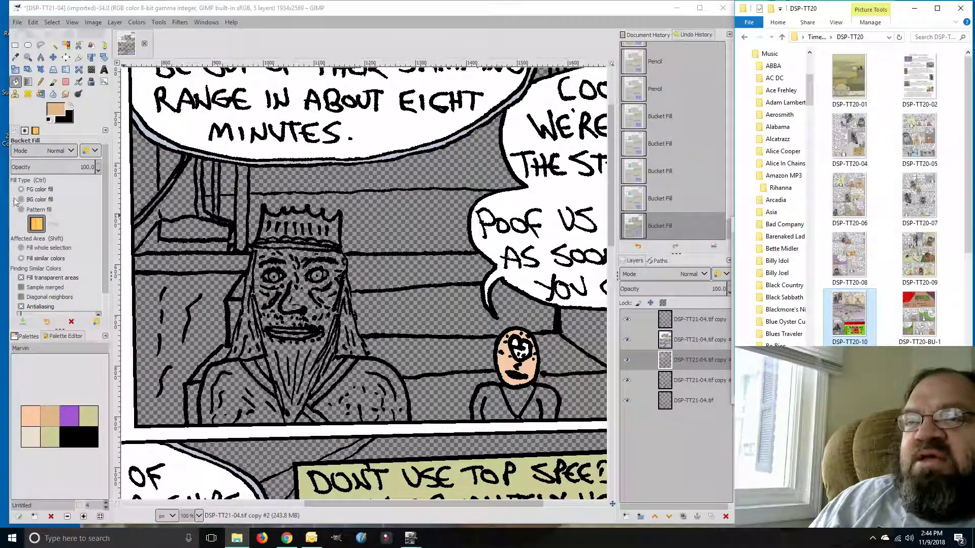
Bucket-fill the small figure's clothing in the second panel, both sides and the neckline, with the Marvin palette's tan deb887
{"action": "double_click", "coordinate": [50, 420]}
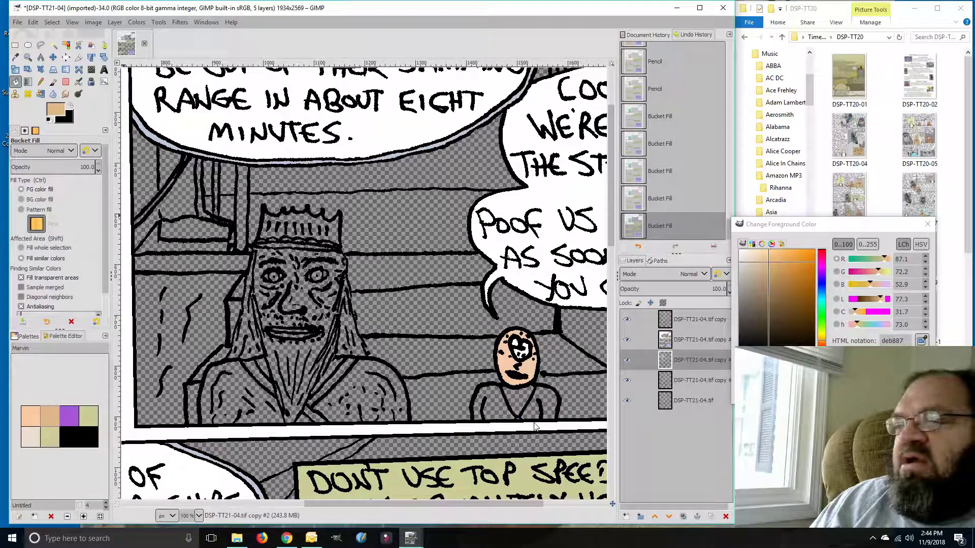
{"action": "left_click", "coordinate": [514, 398]}
{"action": "left_click", "coordinate": [496, 407]}
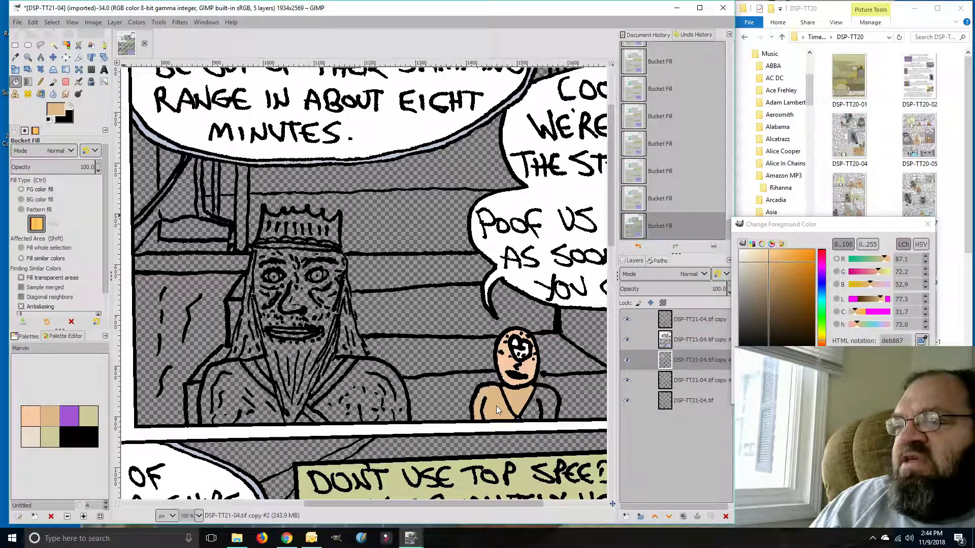
{"action": "left_click", "coordinate": [551, 404]}
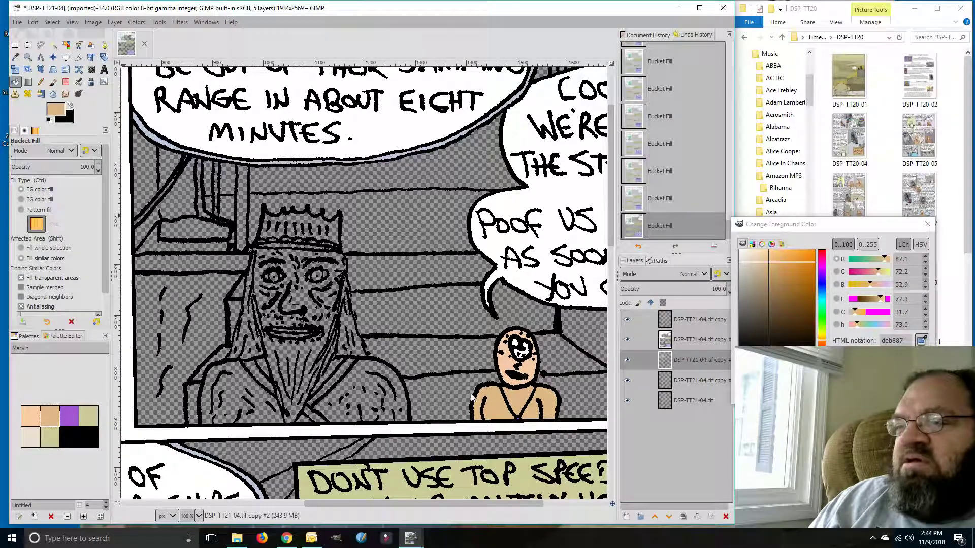
Load the God-Throne palette and set the foreground to the muted beige cfc0b4, starting from its first beige swatch
{"action": "left_click", "coordinate": [23, 339]}
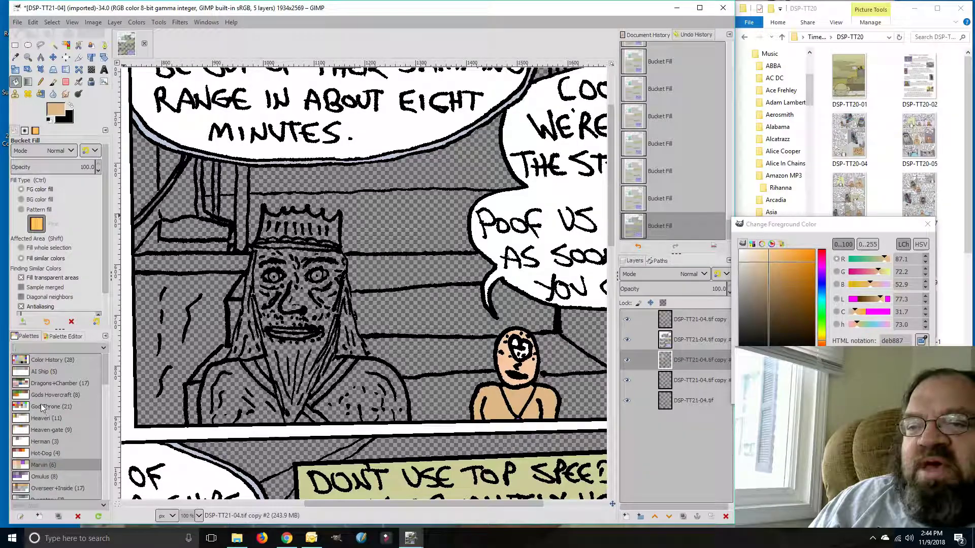
{"action": "double_click", "coordinate": [14, 406]}
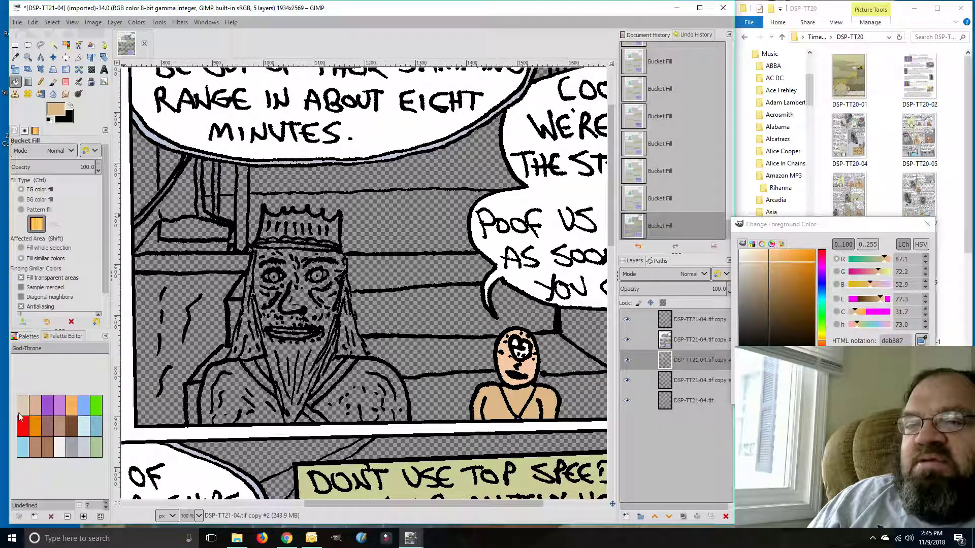
{"action": "left_click", "coordinate": [23, 408]}
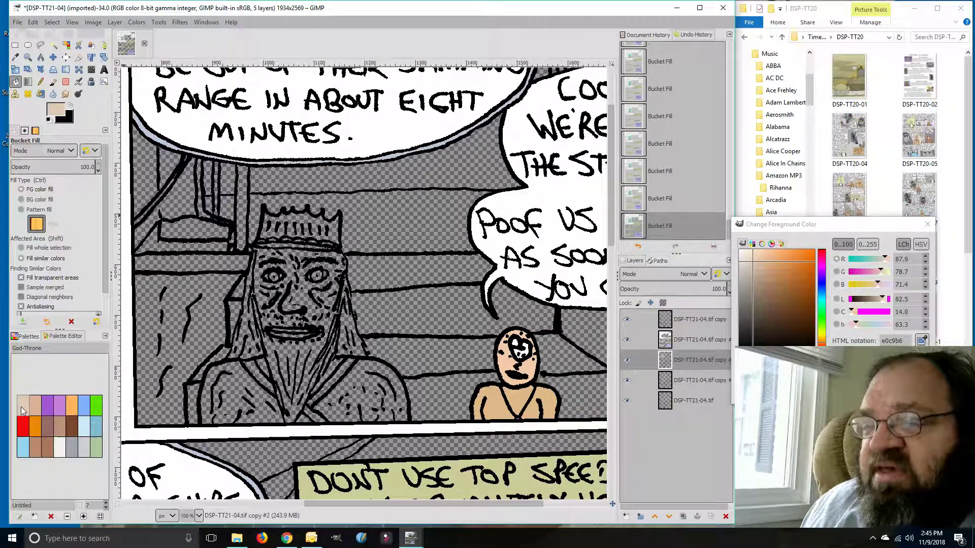
{"action": "left_click", "coordinate": [750, 267]}
{"action": "left_click", "coordinate": [749, 268]}
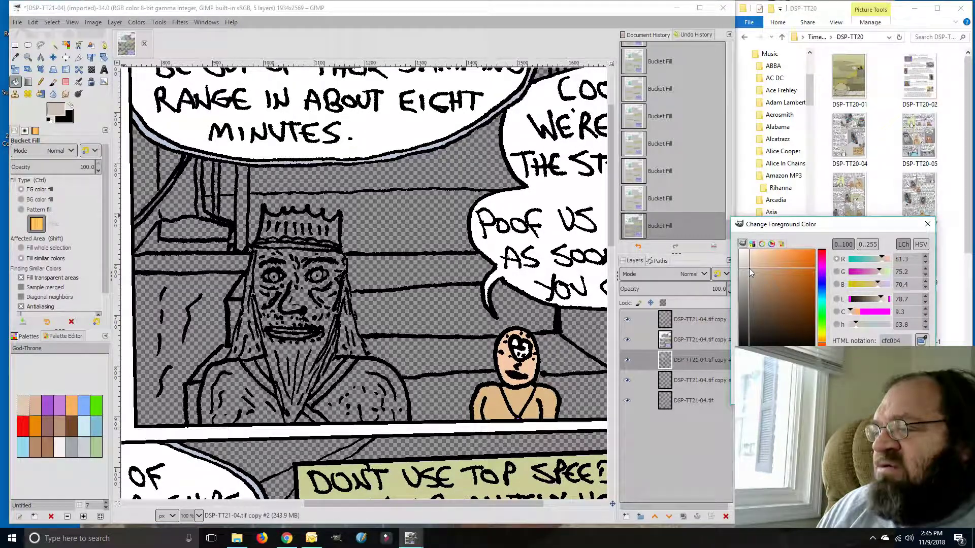
Try to bucket fill the crowned man's face with the muted beige
{"action": "left_click", "coordinate": [257, 279]}
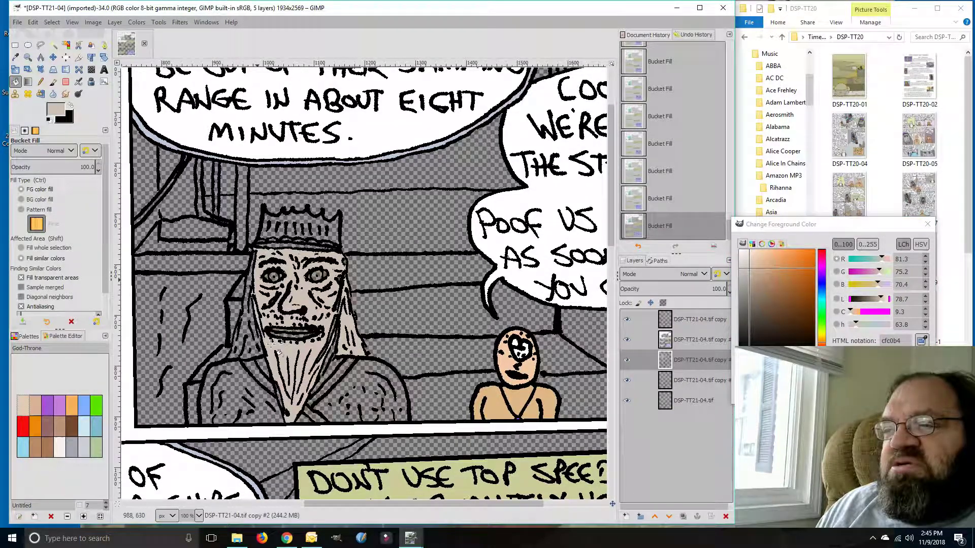
{"action": "key", "text": "ctrl+z"}
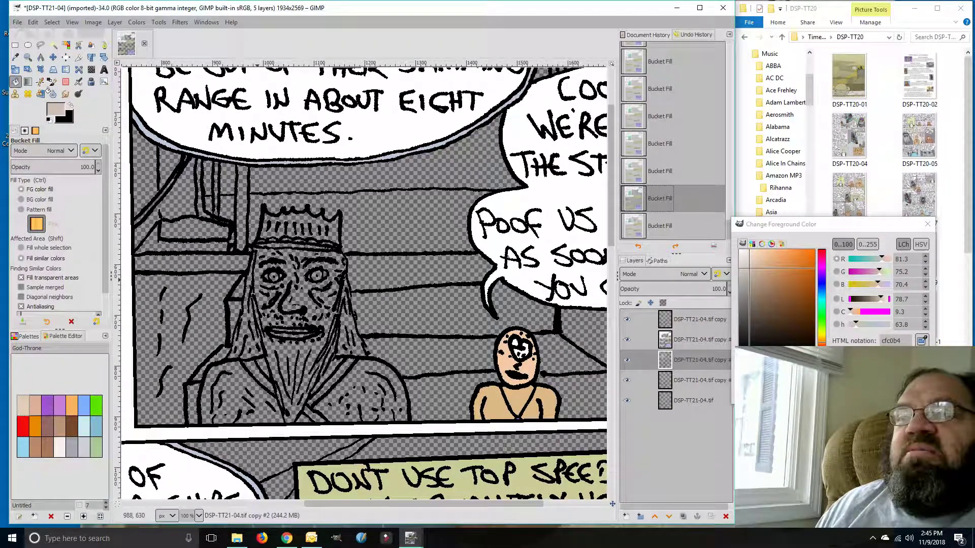
{"action": "left_click", "coordinate": [791, 230]}
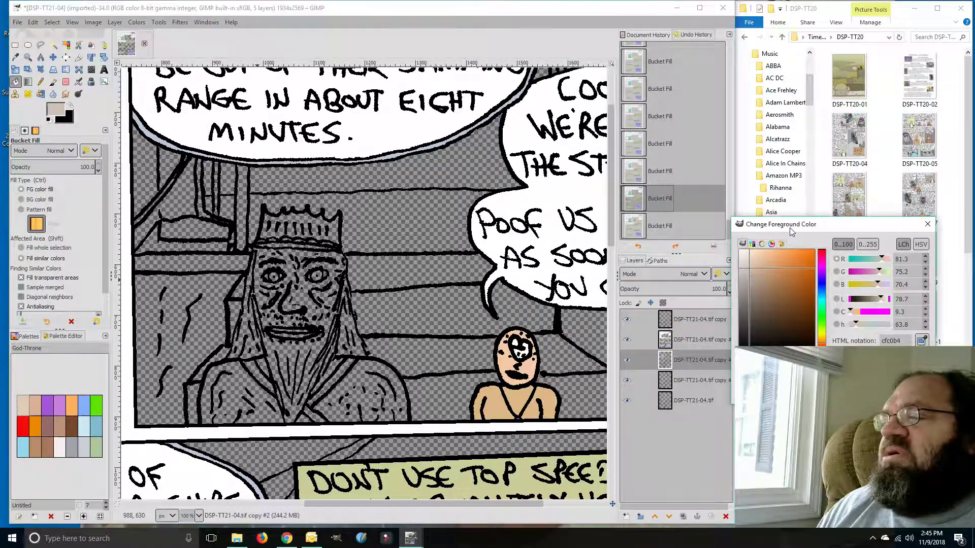
Pencil beige boundary strokes along the crowned man's moustache line, temples and cheek edge, and around his lips to close the face area
{"action": "left_click", "coordinate": [41, 83]}
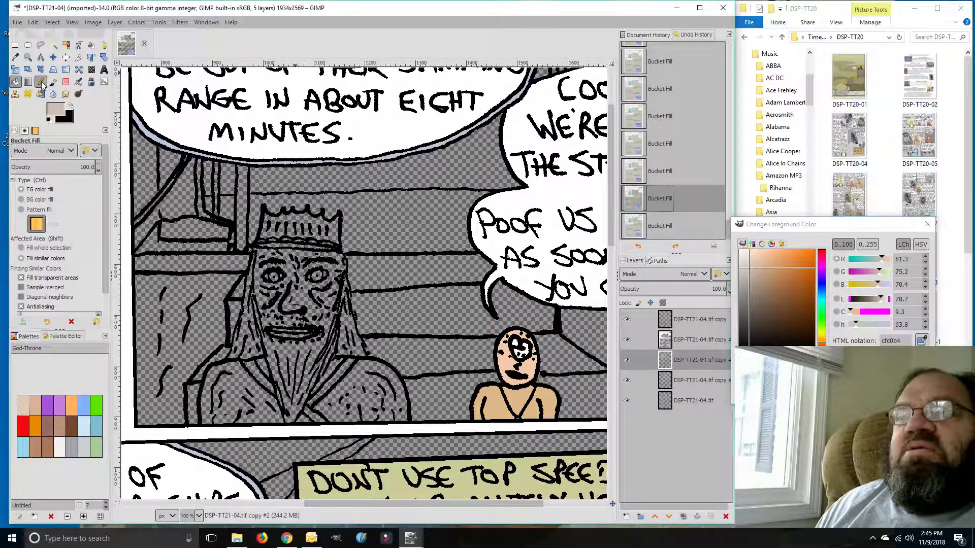
{"action": "left_click", "coordinate": [198, 516]}
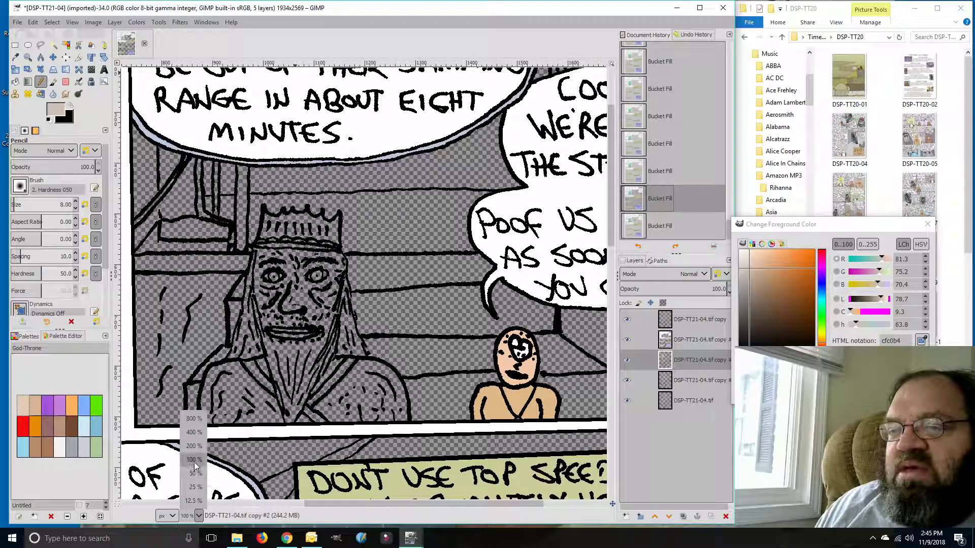
{"action": "left_click", "coordinate": [192, 447]}
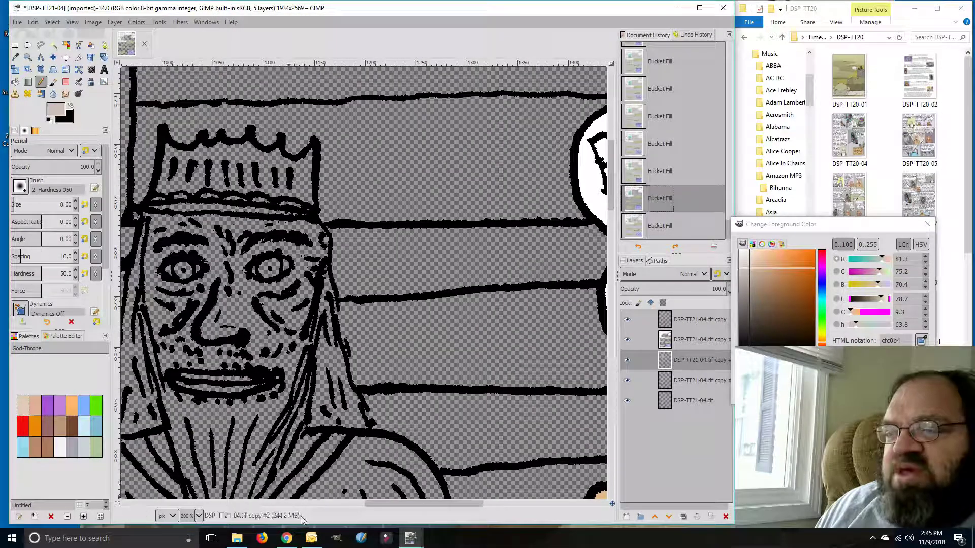
{"action": "left_click_drag", "start_coordinate": [374, 501], "coordinate": [340, 504]}
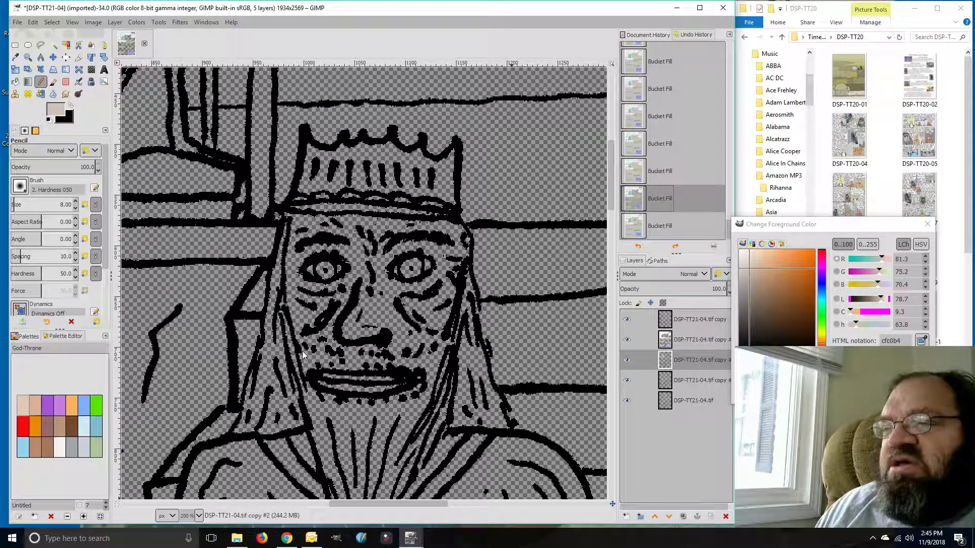
{"action": "mouse_move", "coordinate": [300, 344]}
{"action": "left_mouse_down"}
{"action": "mouse_move", "coordinate": [390, 354]}
{"action": "mouse_move", "coordinate": [434, 338]}
{"action": "left_mouse_up"}
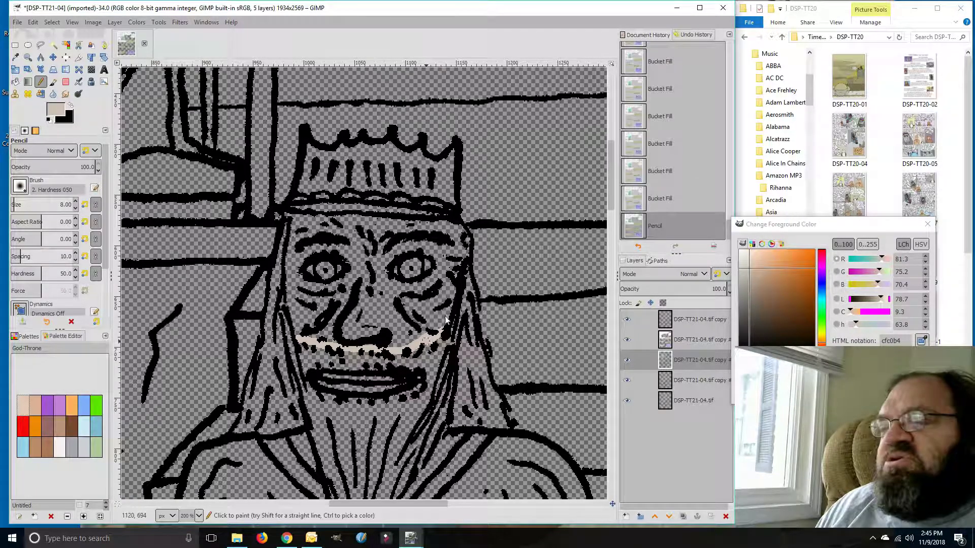
{"action": "left_click_drag", "start_coordinate": [463, 243], "coordinate": [461, 225]}
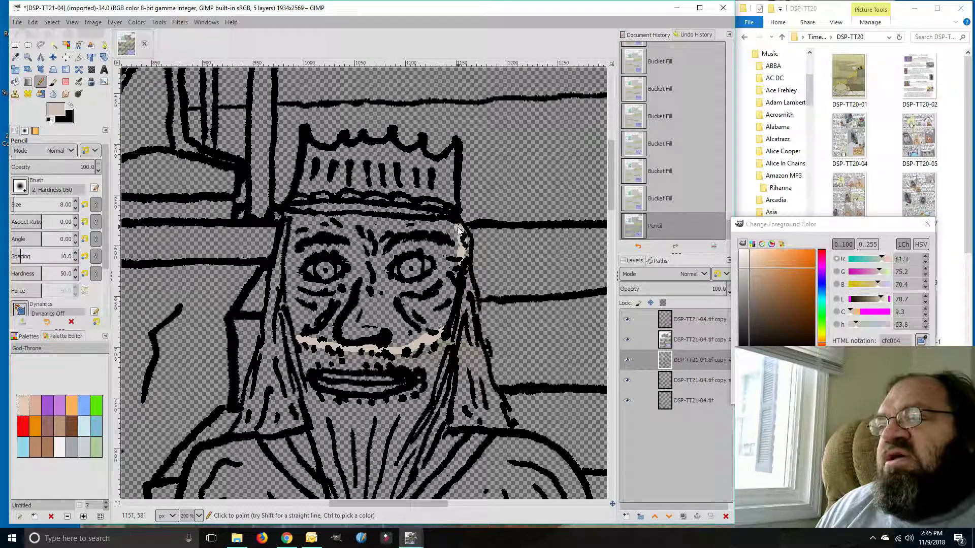
{"action": "left_click", "coordinate": [295, 219]}
{"action": "left_click", "coordinate": [290, 304]}
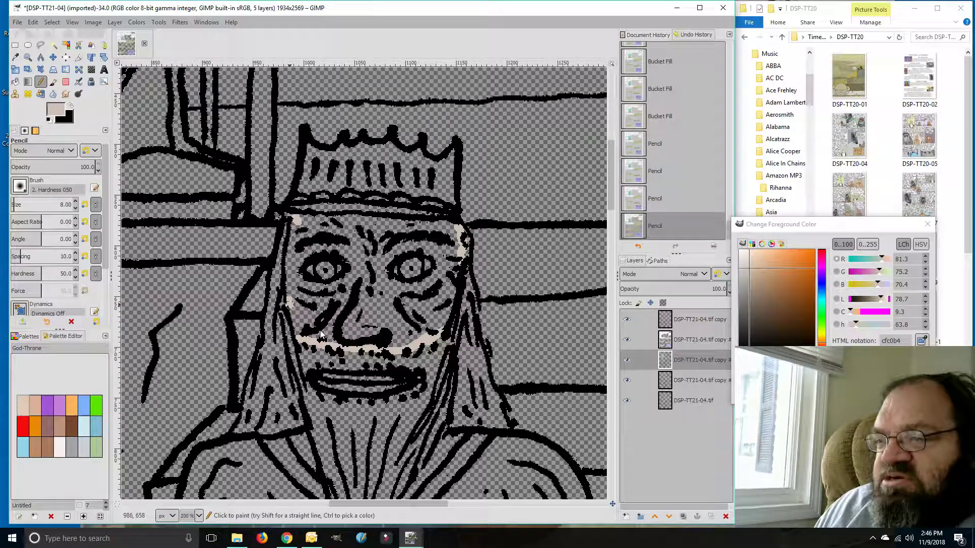
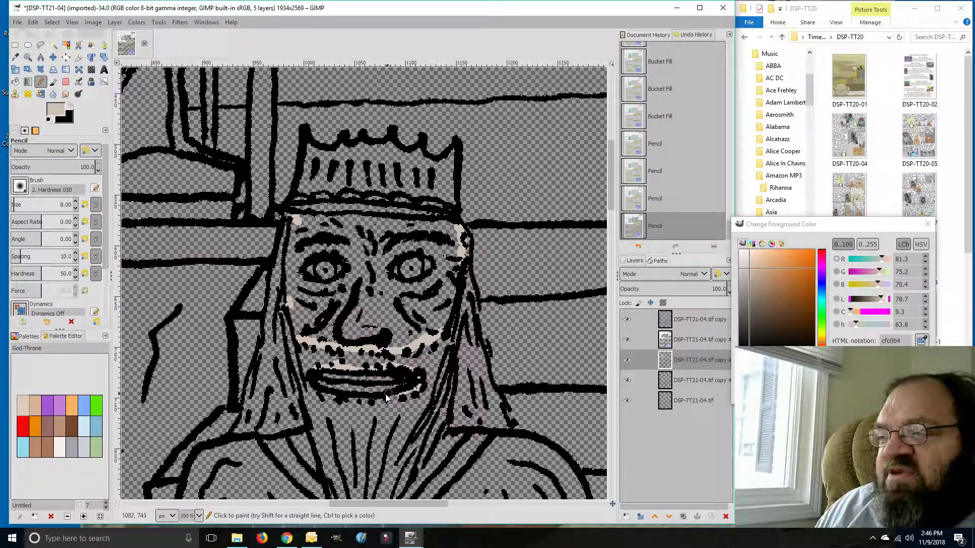
{"action": "left_click", "coordinate": [314, 377]}
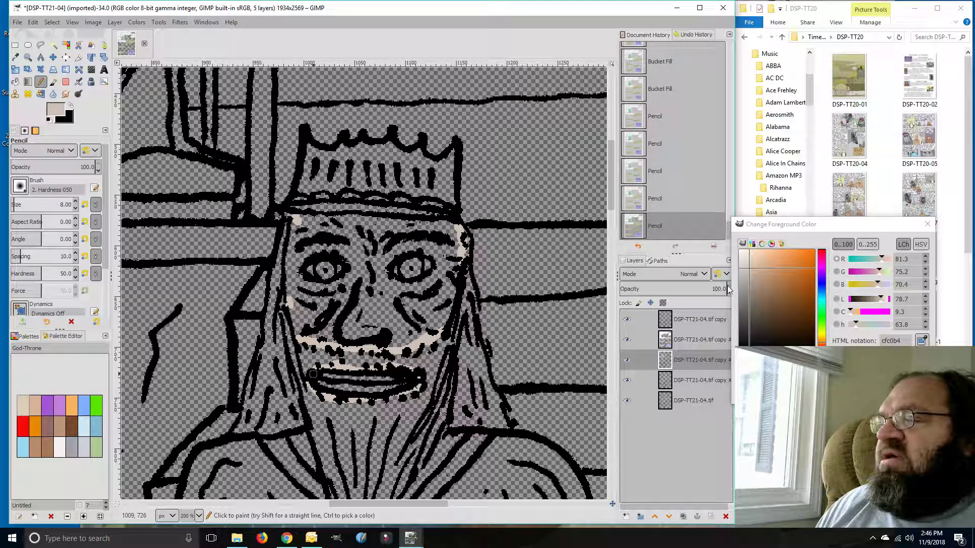
Paint the crowned man's lips in the darker beige cab09b, and bucket fill his face with the palette's e0c9b6
{"action": "left_click", "coordinate": [758, 270]}
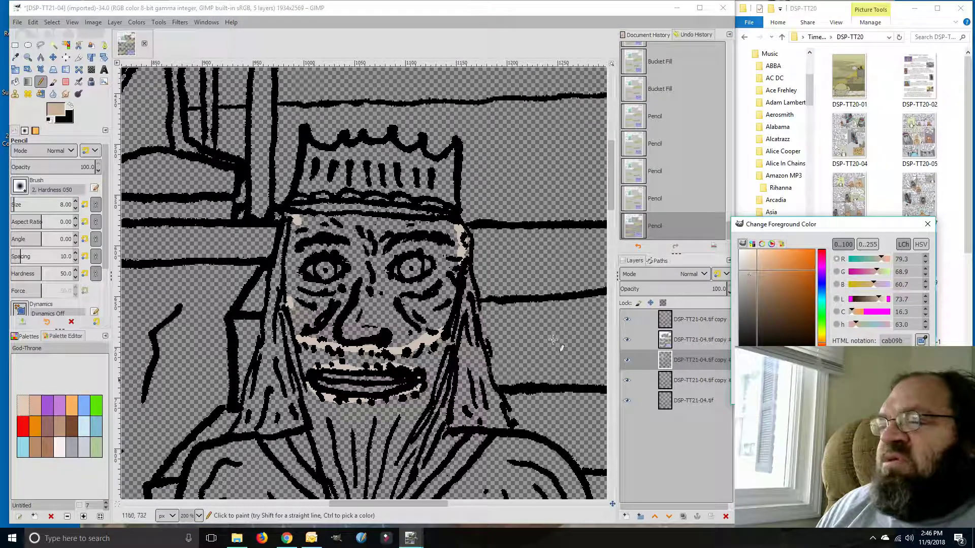
{"action": "mouse_move", "coordinate": [355, 381]}
{"action": "left_mouse_down"}
{"action": "mouse_move", "coordinate": [325, 375]}
{"action": "mouse_move", "coordinate": [405, 377]}
{"action": "mouse_move", "coordinate": [399, 388]}
{"action": "mouse_move", "coordinate": [412, 397]}
{"action": "mouse_move", "coordinate": [317, 381]}
{"action": "mouse_move", "coordinate": [315, 388]}
{"action": "left_mouse_up"}
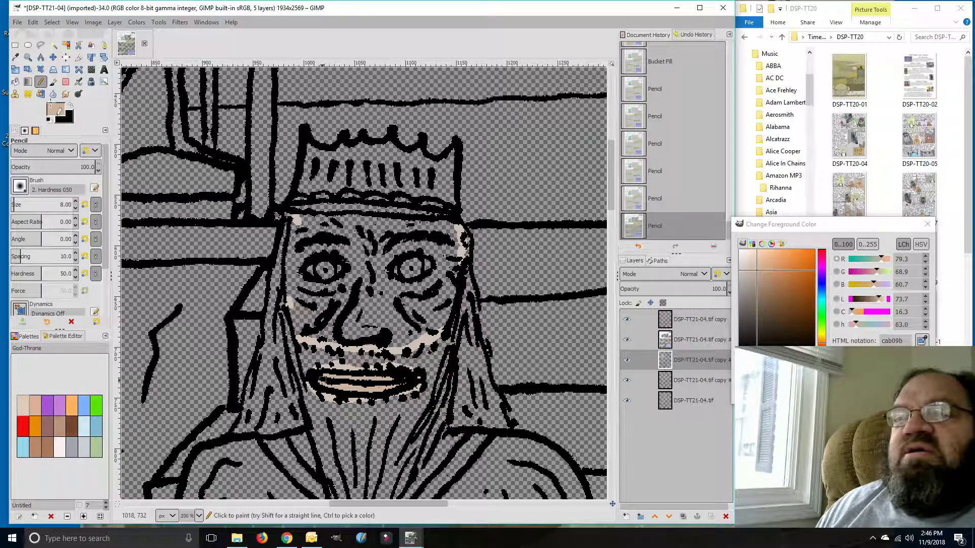
{"action": "left_click", "coordinate": [23, 408]}
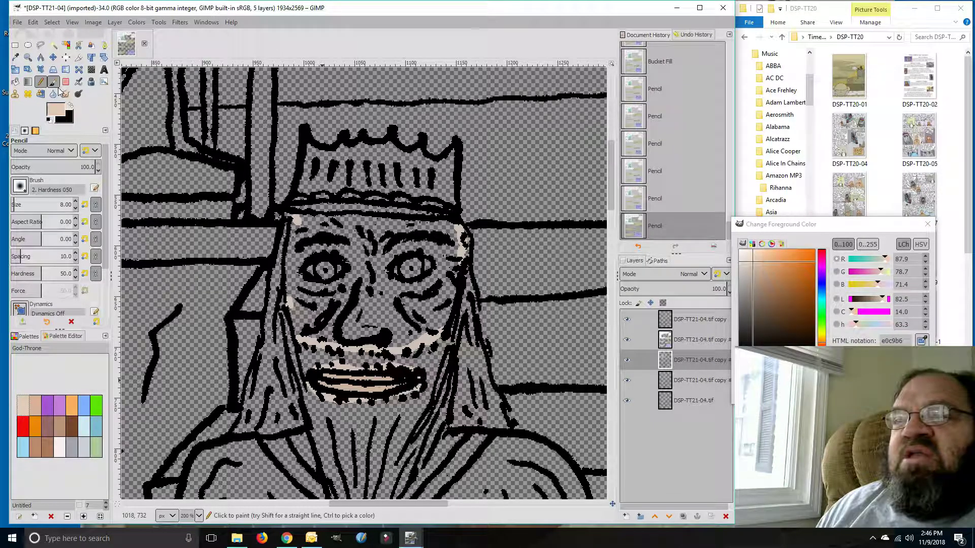
{"action": "left_click", "coordinate": [15, 82]}
{"action": "left_click", "coordinate": [358, 268]}
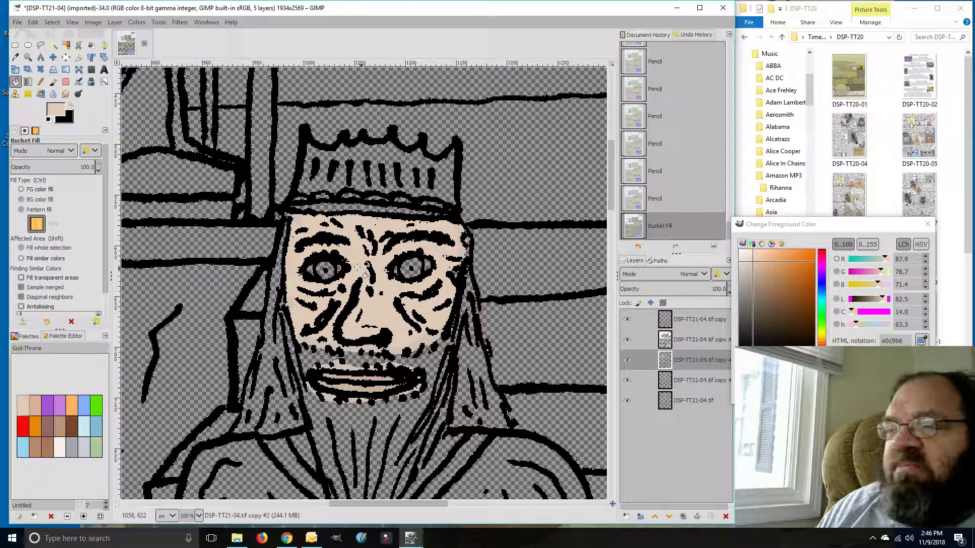
Open the finished page DSP-TT20-04 and examine the eye and crown colours in the crowned man's close-up
{"action": "left_click", "coordinate": [85, 406]}
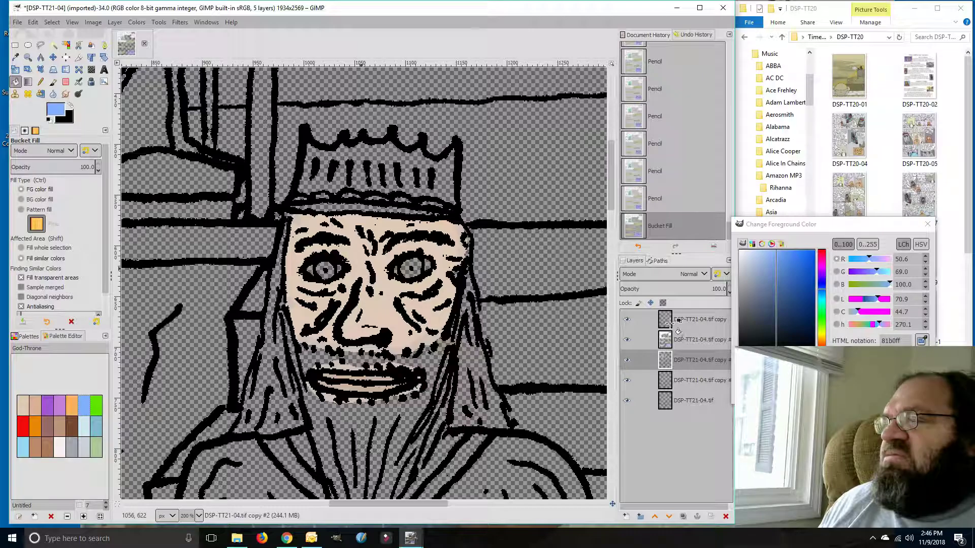
{"action": "double_click", "coordinate": [851, 144]}
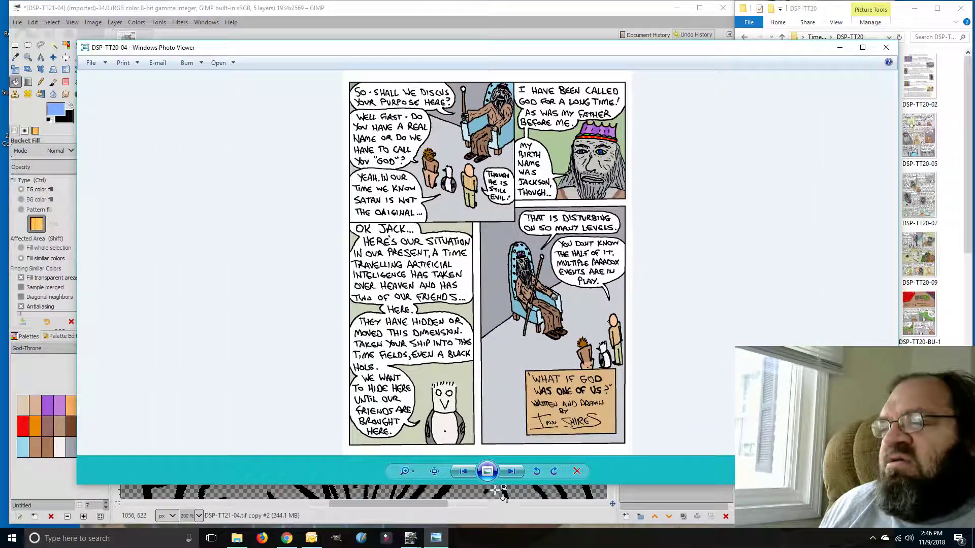
{"action": "scroll", "coordinate": [562, 374], "scroll_direction": "up", "scroll_amount": 6}
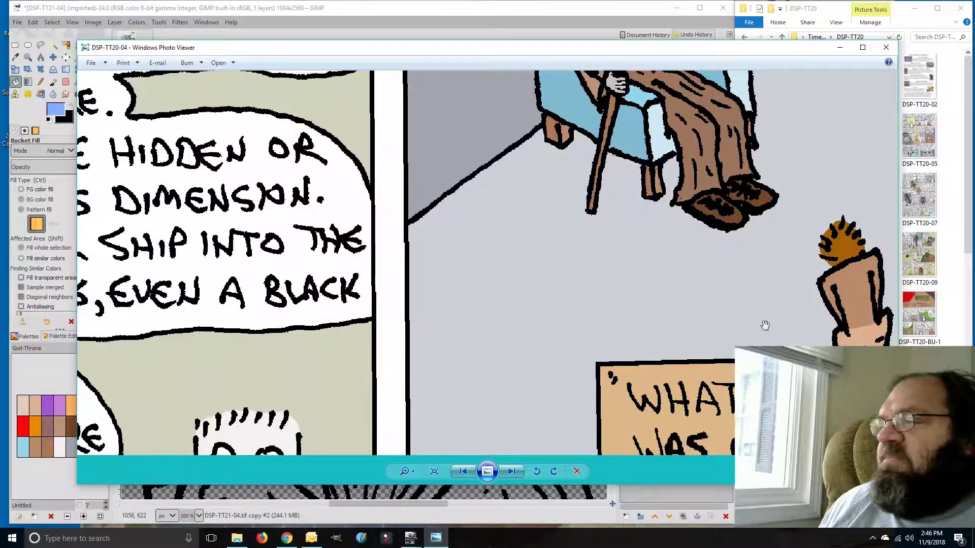
{"action": "left_click_drag", "start_coordinate": [737, 202], "coordinate": [568, 491]}
{"action": "left_click_drag", "start_coordinate": [569, 203], "coordinate": [374, 509]}
{"action": "left_click_drag", "start_coordinate": [660, 295], "coordinate": [594, 507]}
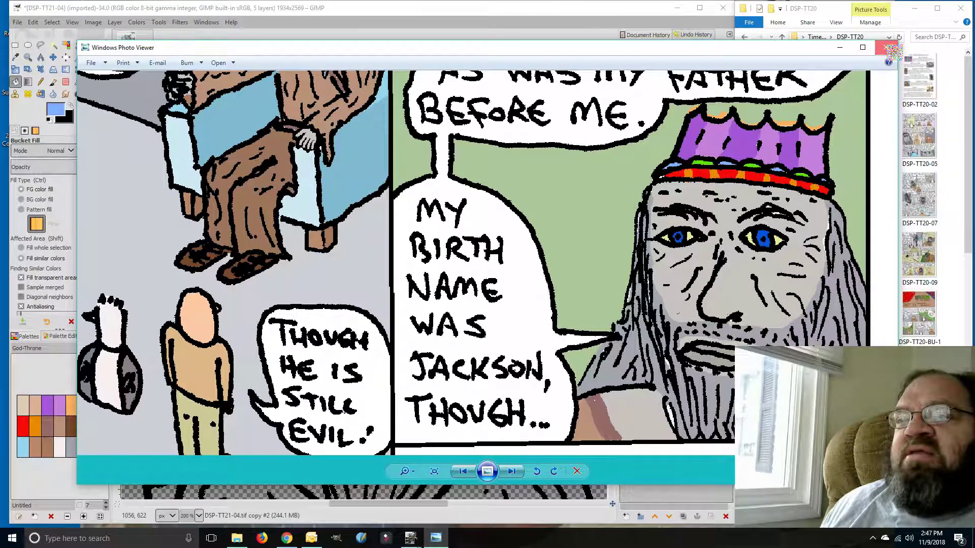
{"action": "left_click", "coordinate": [886, 48]}
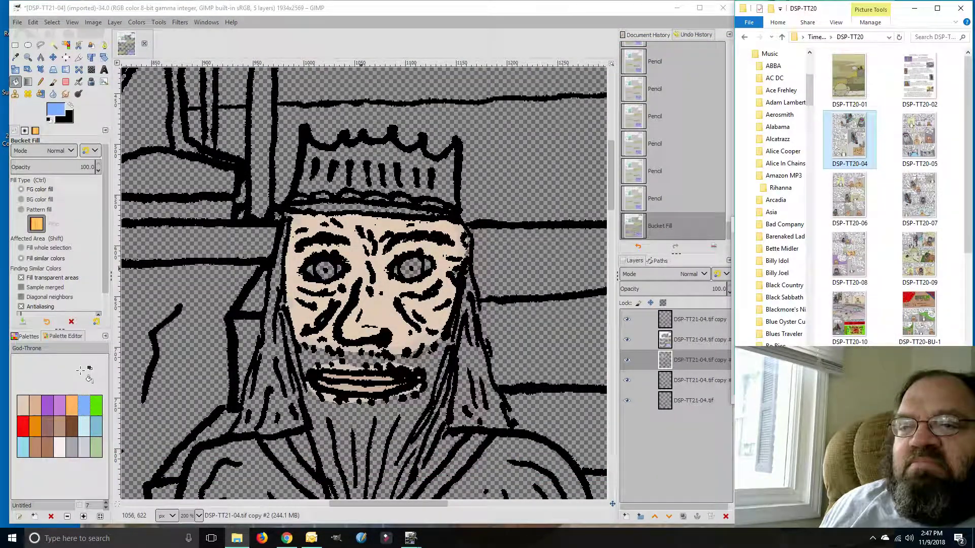
Mix a saturated blue, 3e66fb, as the foreground colour, starting from the palette's light blue
{"action": "double_click", "coordinate": [25, 448]}
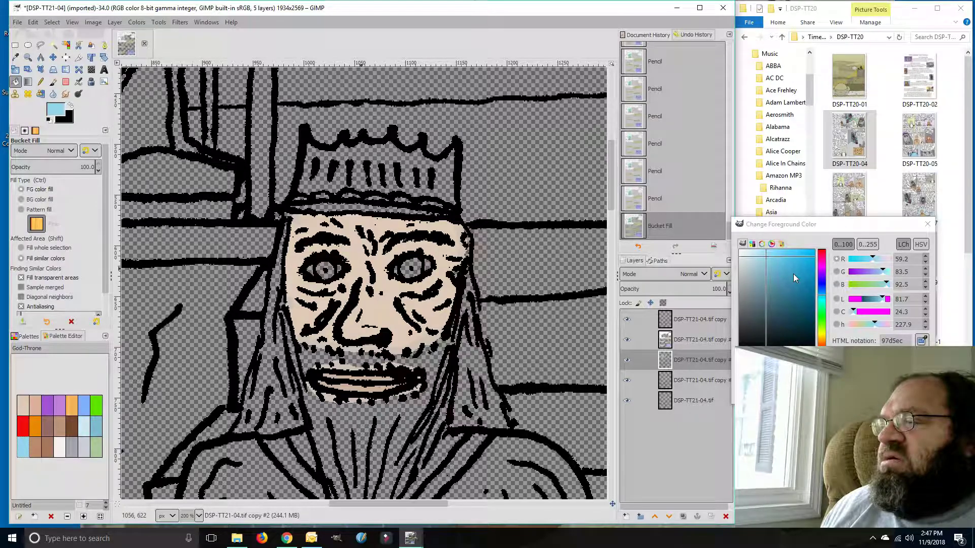
{"action": "mouse_move", "coordinate": [792, 282]}
{"action": "left_mouse_down"}
{"action": "mouse_move", "coordinate": [803, 293]}
{"action": "mouse_move", "coordinate": [808, 277]}
{"action": "mouse_move", "coordinate": [791, 266]}
{"action": "left_mouse_up"}
{"action": "left_click", "coordinate": [822, 291]}
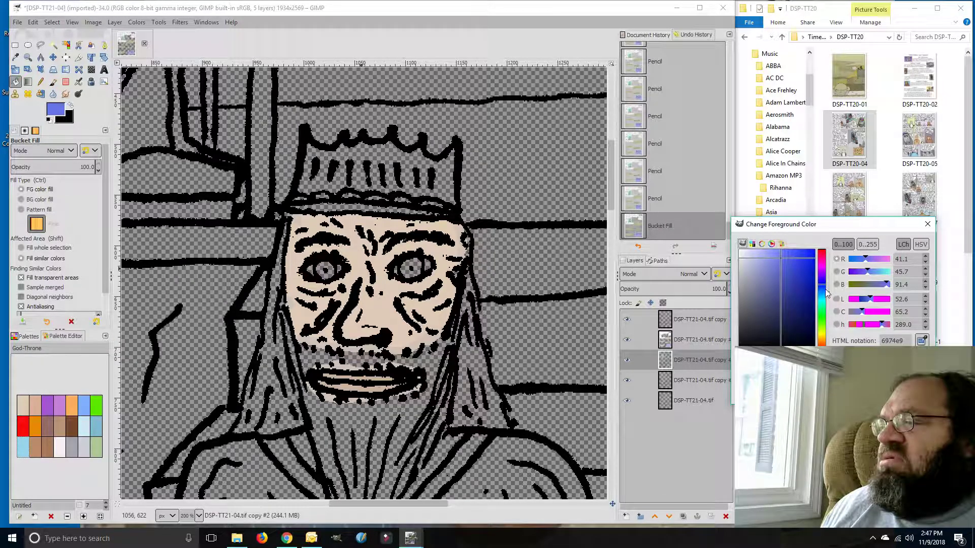
{"action": "left_click_drag", "start_coordinate": [825, 293], "coordinate": [826, 297]}
{"action": "left_click", "coordinate": [776, 267]}
{"action": "left_click", "coordinate": [776, 258]}
{"action": "left_click", "coordinate": [785, 251]}
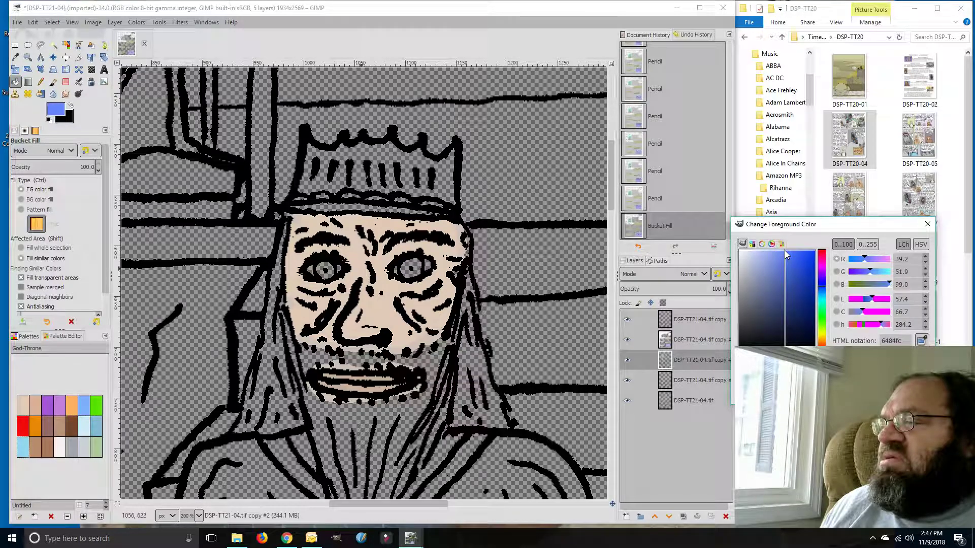
{"action": "left_click", "coordinate": [790, 250]}
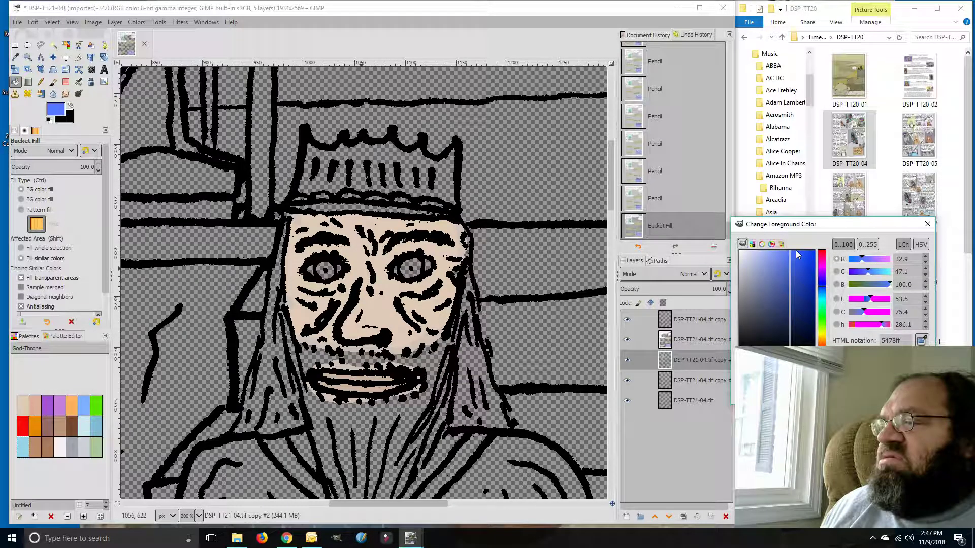
{"action": "left_click", "coordinate": [796, 251]}
{"action": "left_click", "coordinate": [793, 251]}
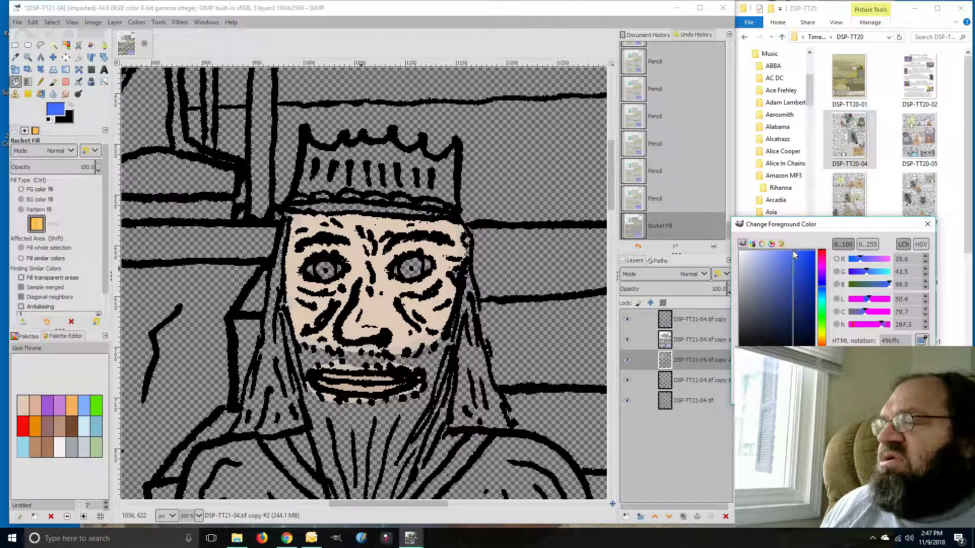
{"action": "left_click", "coordinate": [796, 251]}
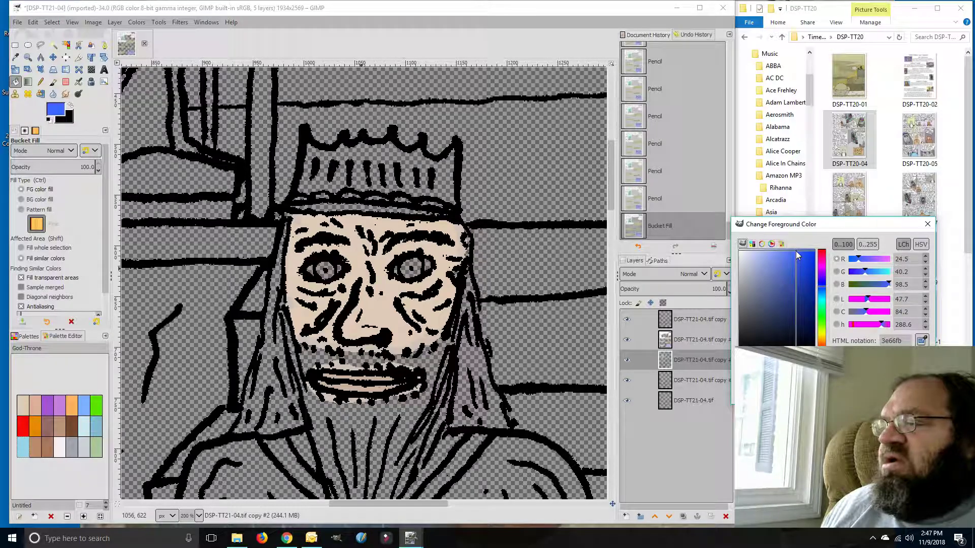
Add the saturated blue to the God-Throne palette and bucket fill the irises of both eyes with it
{"action": "left_click", "coordinate": [34, 517]}
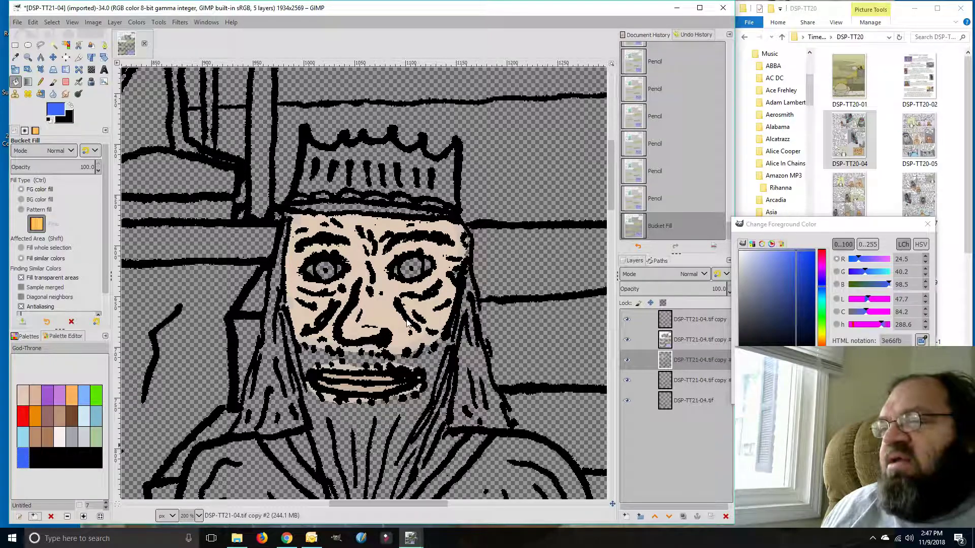
{"action": "left_click", "coordinate": [320, 272]}
{"action": "left_click", "coordinate": [417, 267]}
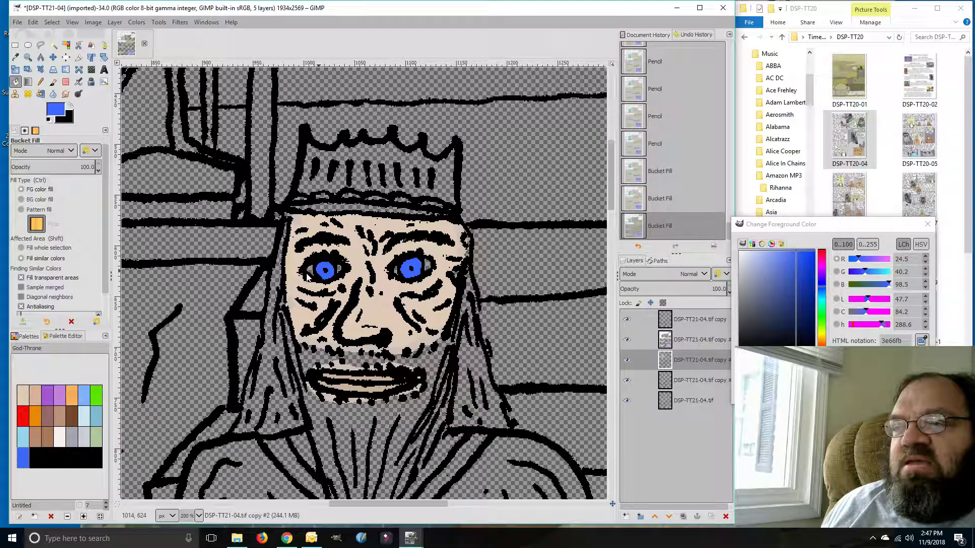
Mix a pale off-white, f9e8de, from the palette's dbb197 and bucket fill the whites of both eyes with it
{"action": "left_click", "coordinate": [60, 443]}
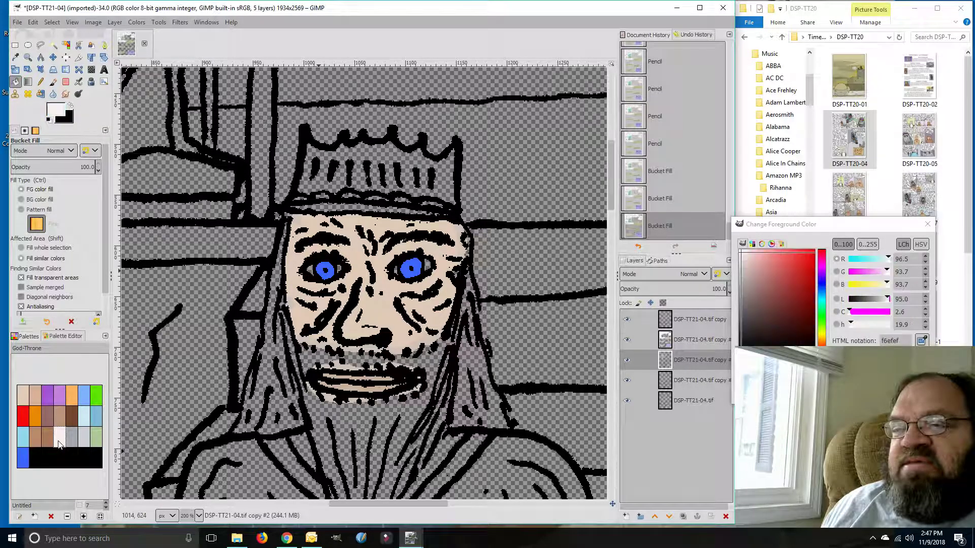
{"action": "left_click", "coordinate": [71, 395]}
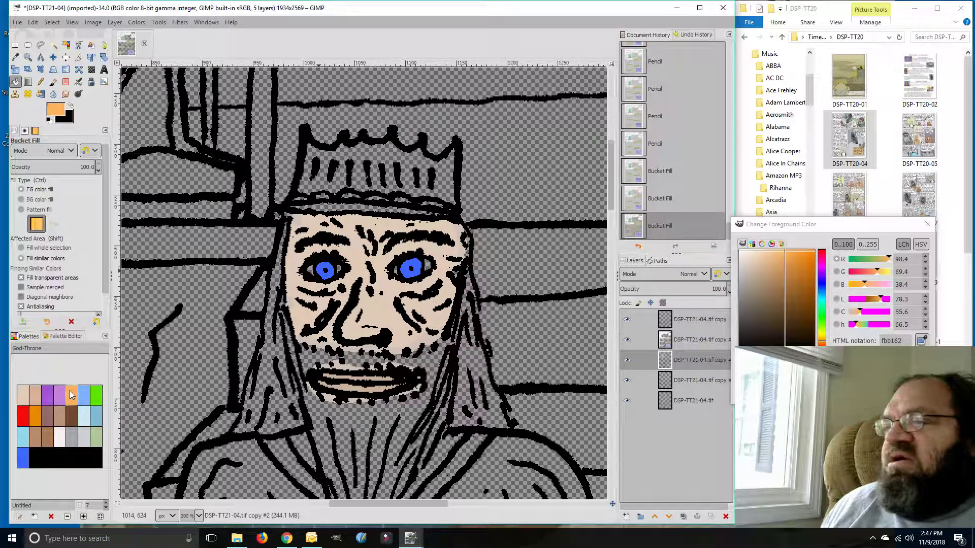
{"action": "left_click", "coordinate": [37, 397]}
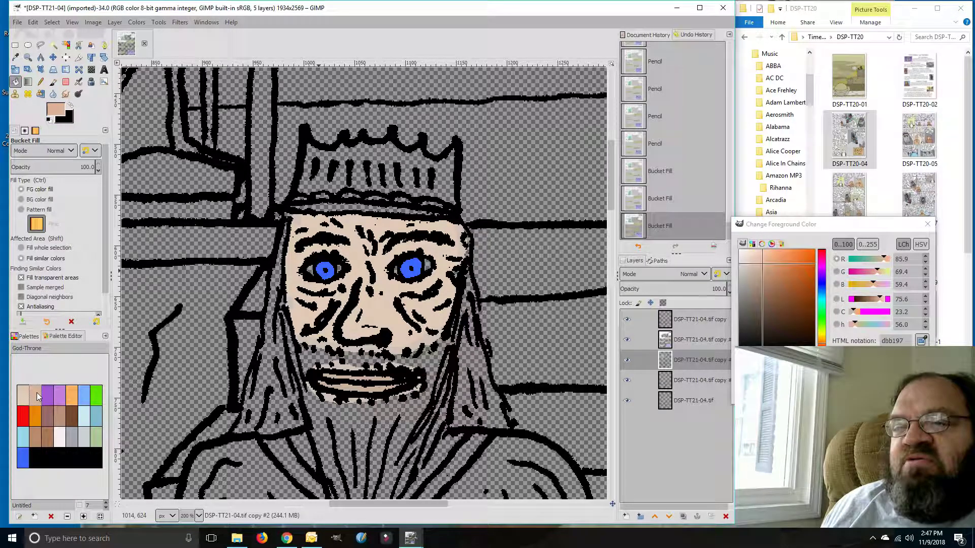
{"action": "left_click_drag", "start_coordinate": [749, 258], "coordinate": [749, 257]}
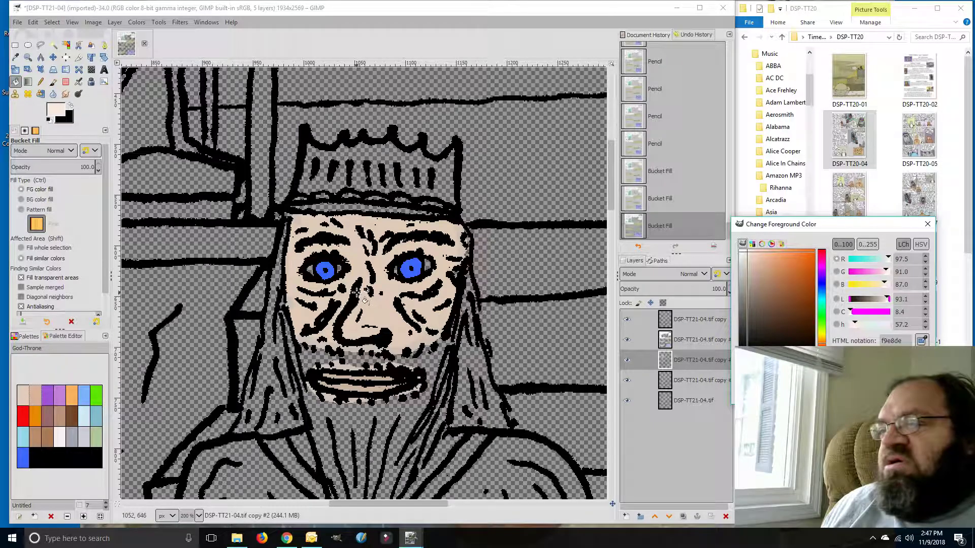
{"action": "left_click", "coordinate": [311, 269]}
{"action": "left_click", "coordinate": [339, 268]}
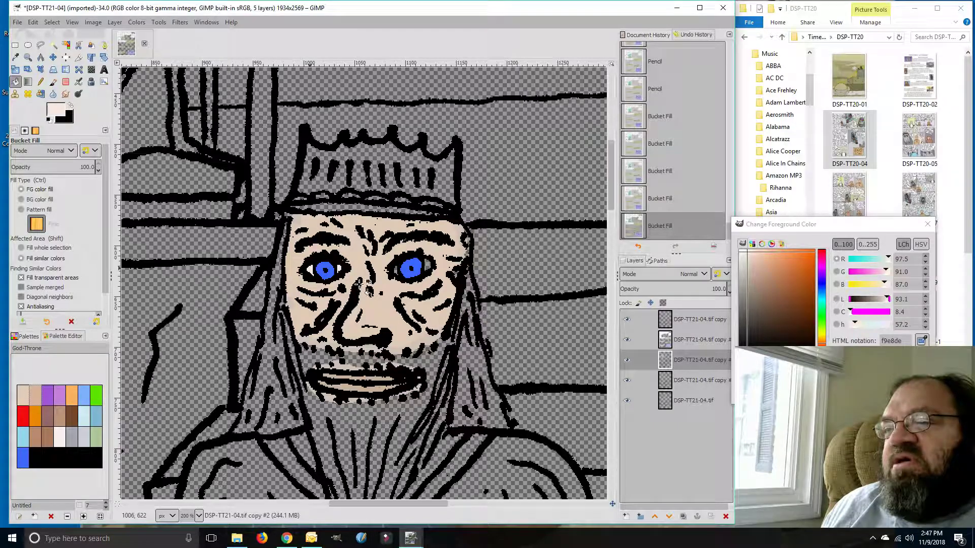
{"action": "left_click", "coordinate": [398, 272]}
{"action": "left_click", "coordinate": [429, 265]}
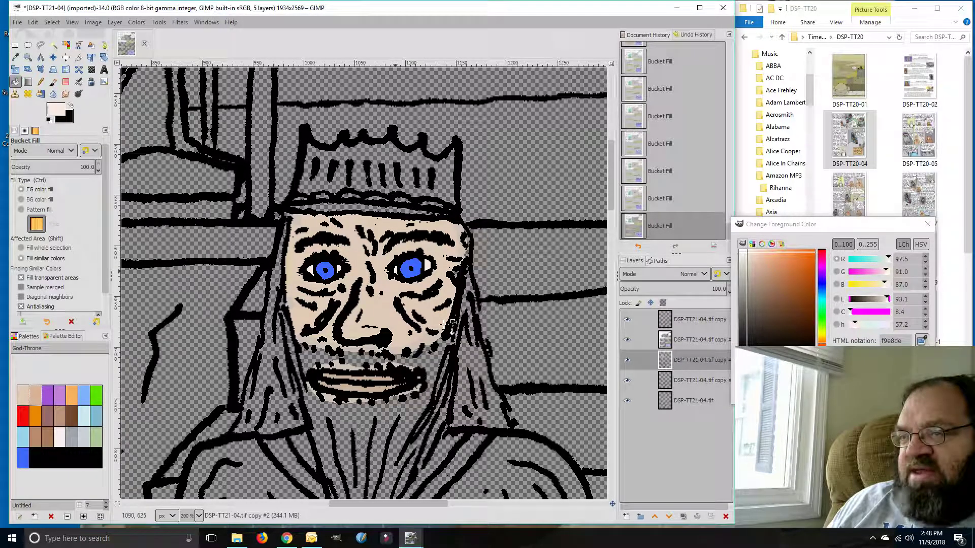
Mix a light warm grey, d5ccc6, from the palette's dbb197 and bucket fill the man's beard and the hair on both sides
{"action": "left_click", "coordinate": [35, 402]}
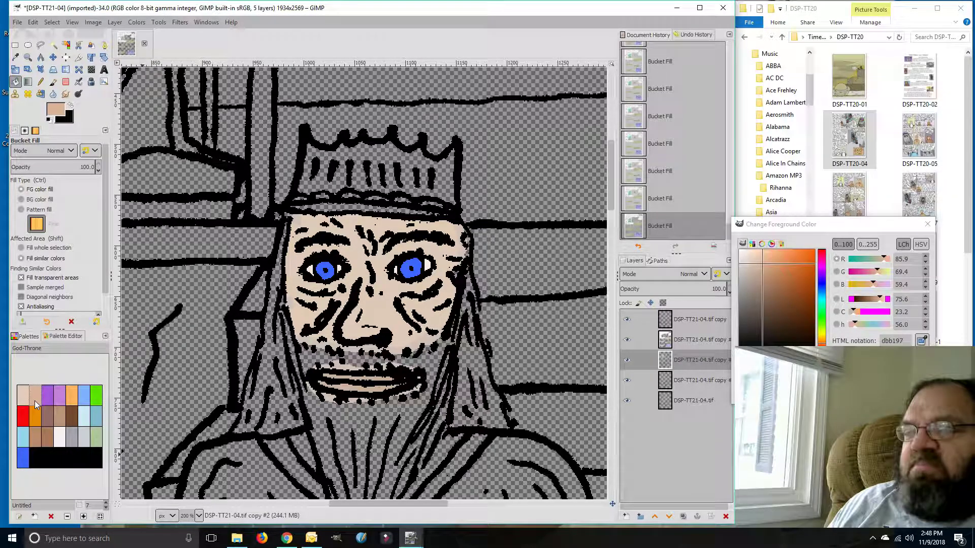
{"action": "left_click", "coordinate": [22, 404]}
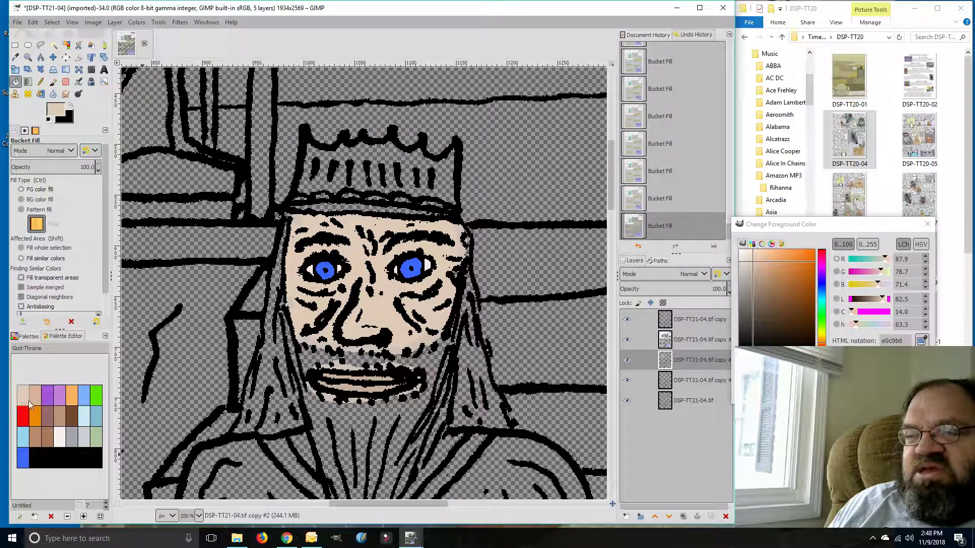
{"action": "left_click", "coordinate": [40, 399]}
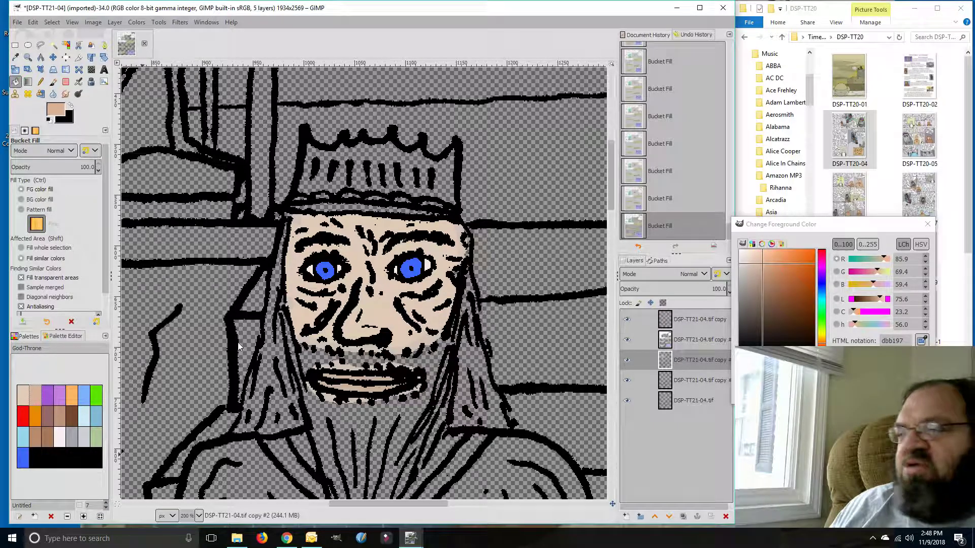
{"action": "left_click", "coordinate": [750, 274]}
{"action": "mouse_move", "coordinate": [753, 264]}
{"action": "left_mouse_down"}
{"action": "mouse_move", "coordinate": [749, 256]}
{"action": "mouse_move", "coordinate": [742, 269]}
{"action": "left_mouse_up"}
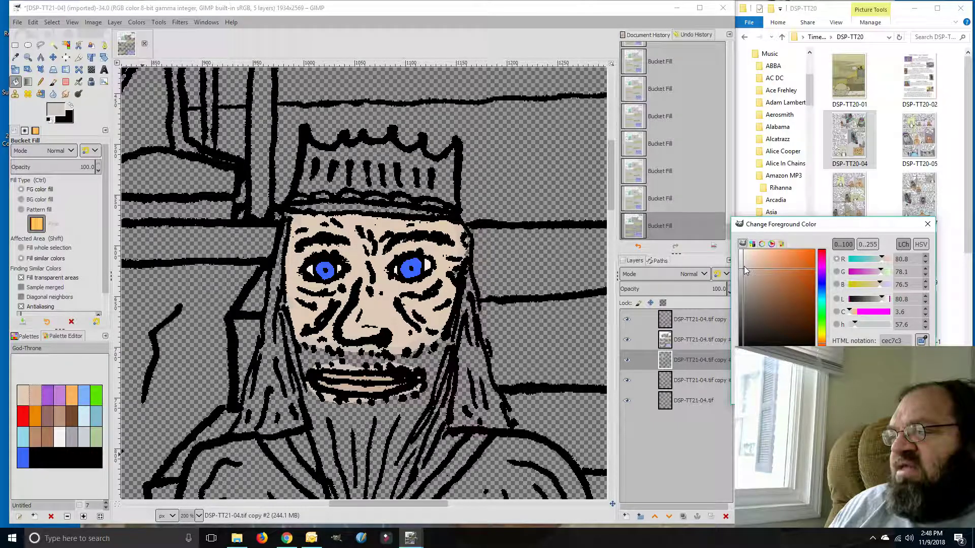
{"action": "left_click", "coordinate": [745, 266]}
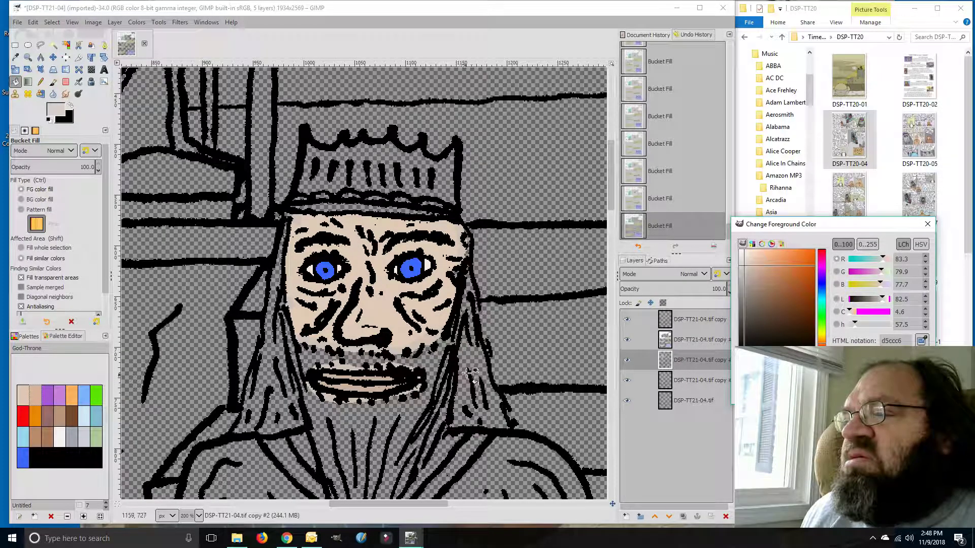
{"action": "left_click", "coordinate": [474, 358]}
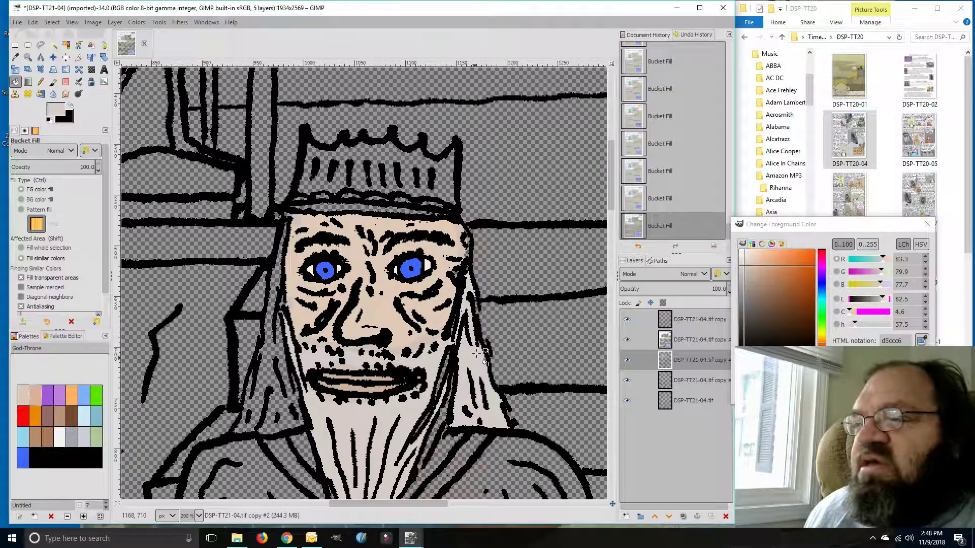
{"action": "left_click", "coordinate": [274, 348]}
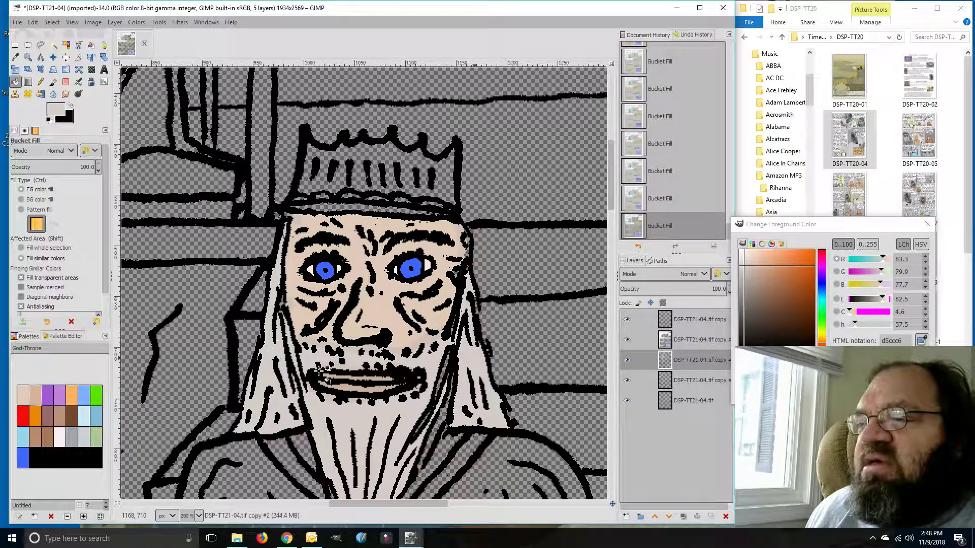
Touch up the unfilled gaps along the edges of the beard and hair with the Pencil in d5ccc6
{"action": "scroll", "coordinate": [608, 196], "scroll_direction": "down", "scroll_amount": 4}
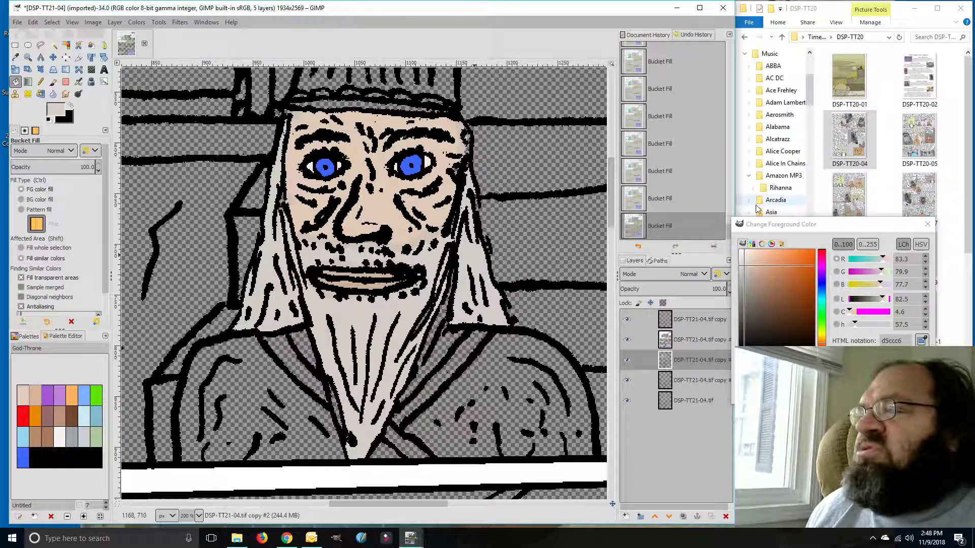
{"action": "left_click", "coordinate": [786, 229]}
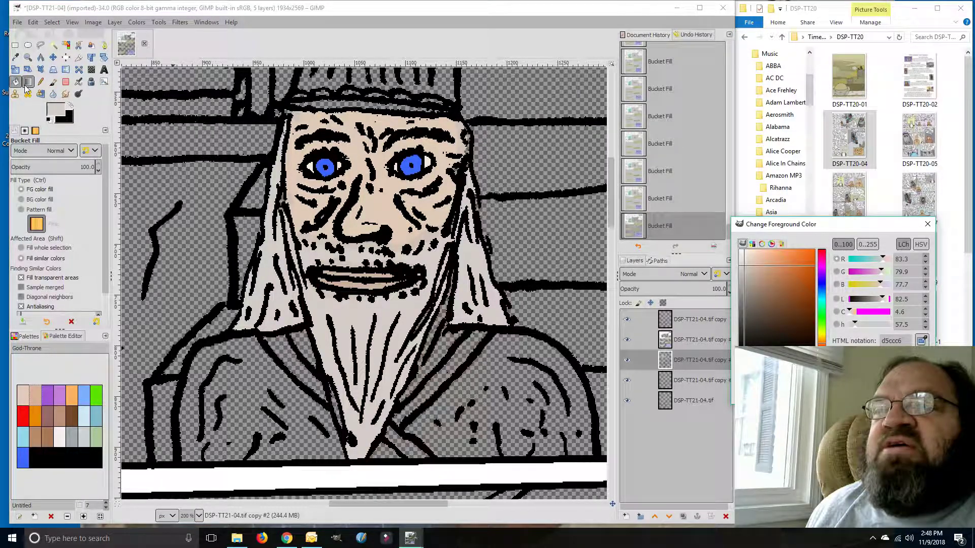
{"action": "left_click", "coordinate": [40, 82]}
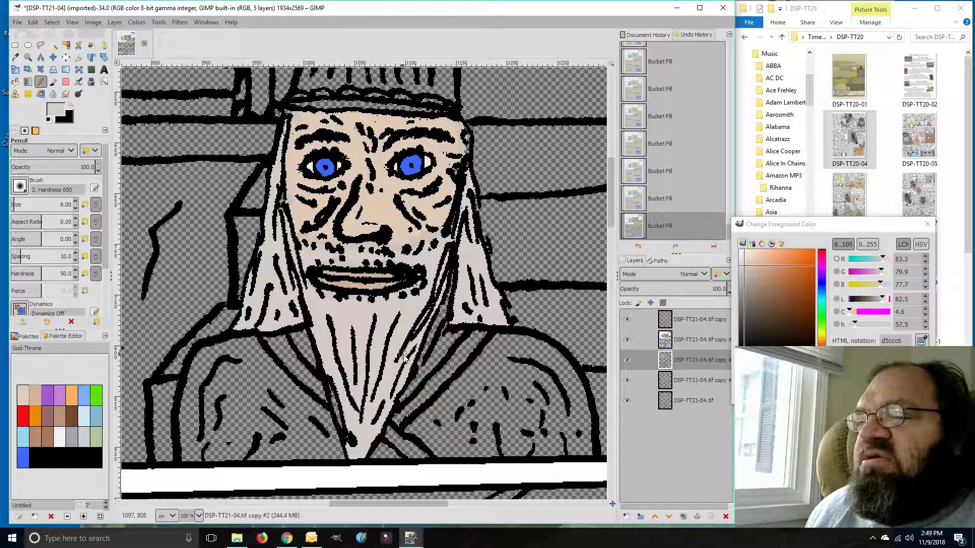
{"action": "mouse_move", "coordinate": [412, 358]}
{"action": "left_mouse_down"}
{"action": "mouse_move", "coordinate": [457, 282]}
{"action": "mouse_move", "coordinate": [452, 273]}
{"action": "mouse_move", "coordinate": [419, 363]}
{"action": "mouse_move", "coordinate": [457, 316]}
{"action": "left_mouse_up"}
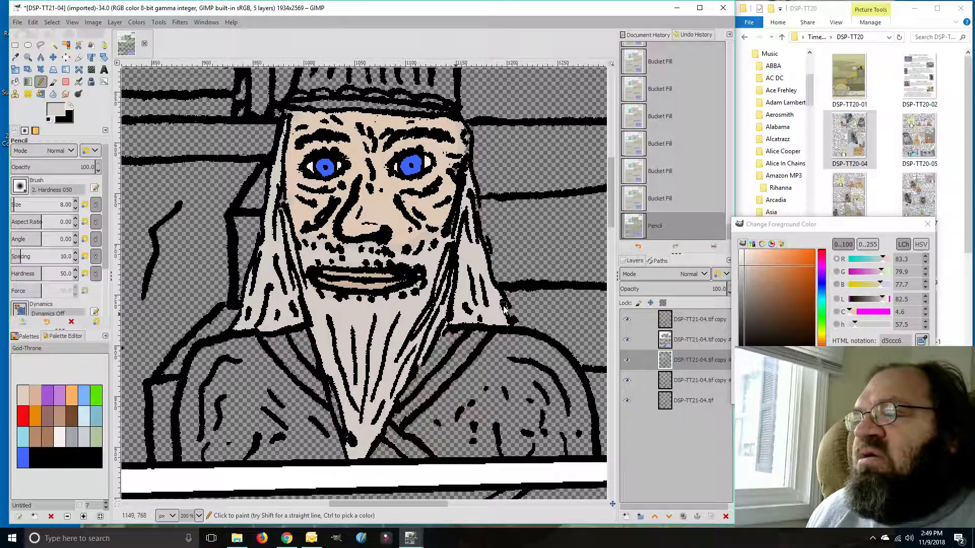
{"action": "mouse_move", "coordinate": [515, 328]}
{"action": "left_mouse_down"}
{"action": "mouse_move", "coordinate": [473, 249]}
{"action": "mouse_move", "coordinate": [484, 237]}
{"action": "mouse_move", "coordinate": [488, 251]}
{"action": "mouse_move", "coordinate": [473, 190]}
{"action": "left_mouse_up"}
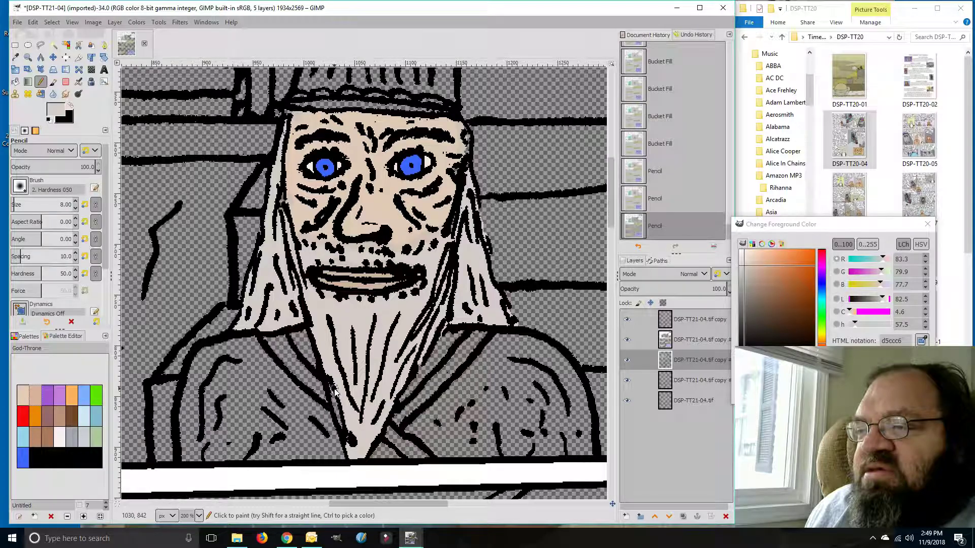
{"action": "left_click_drag", "start_coordinate": [382, 363], "coordinate": [376, 359]}
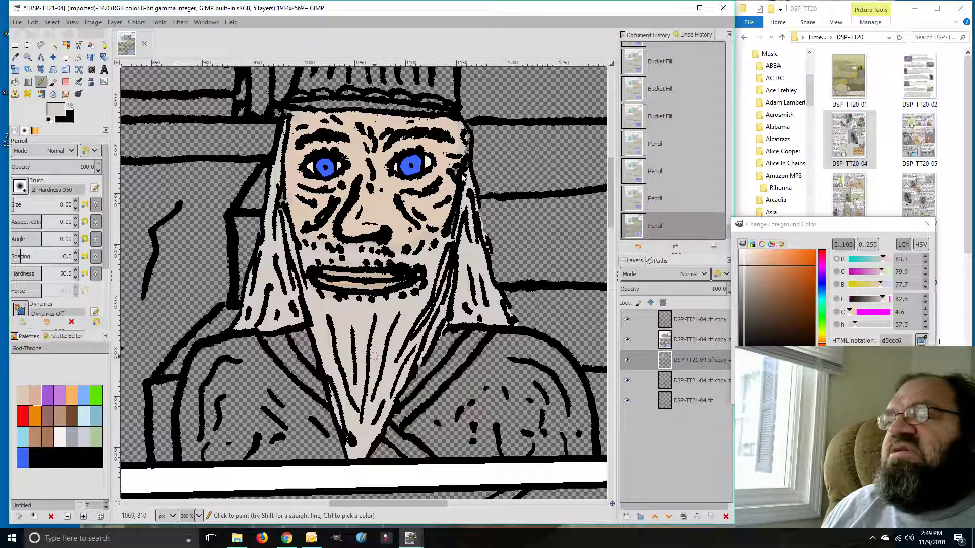
{"action": "mouse_move", "coordinate": [456, 172]}
{"action": "left_mouse_down"}
{"action": "mouse_move", "coordinate": [471, 161]}
{"action": "mouse_move", "coordinate": [469, 136]}
{"action": "left_mouse_up"}
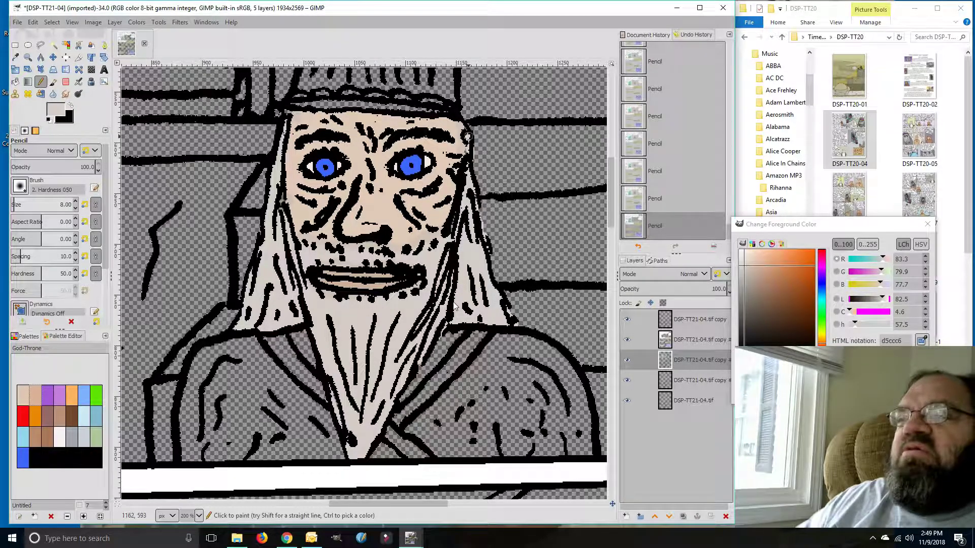
Sample the skin colour e0c9b6 from the face and bucket fill the neck areas on both sides of the beard
{"action": "left_click_drag", "start_coordinate": [610, 215], "coordinate": [611, 195]}
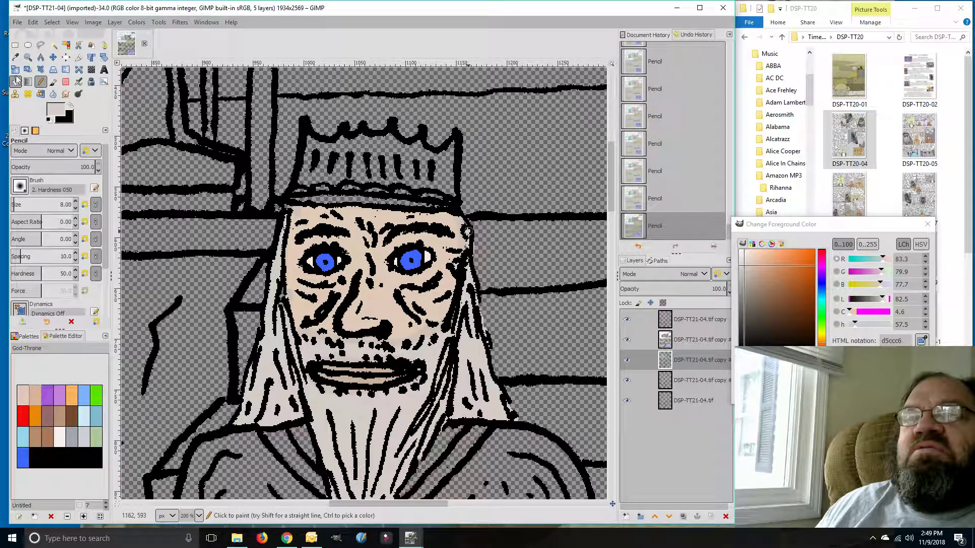
{"action": "left_click", "coordinate": [15, 57]}
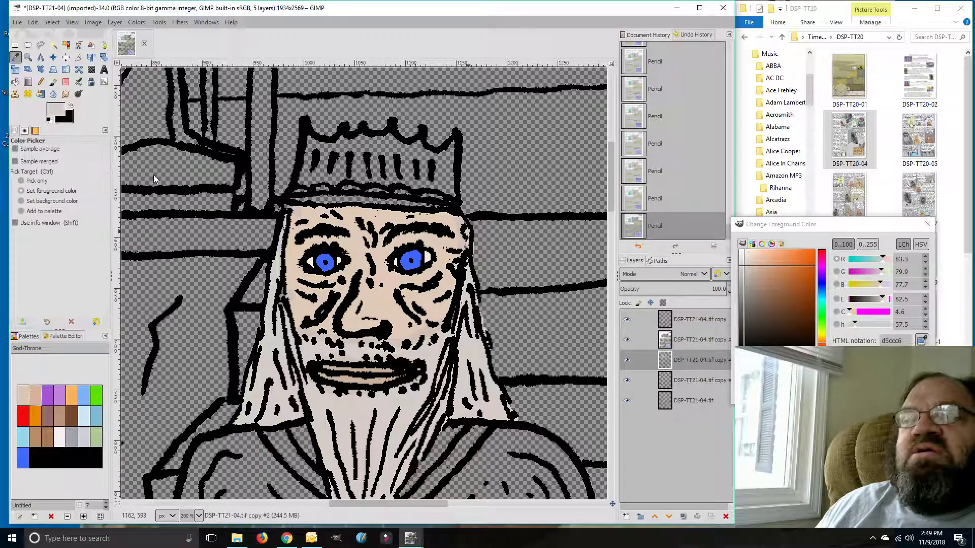
{"action": "left_click", "coordinate": [349, 318]}
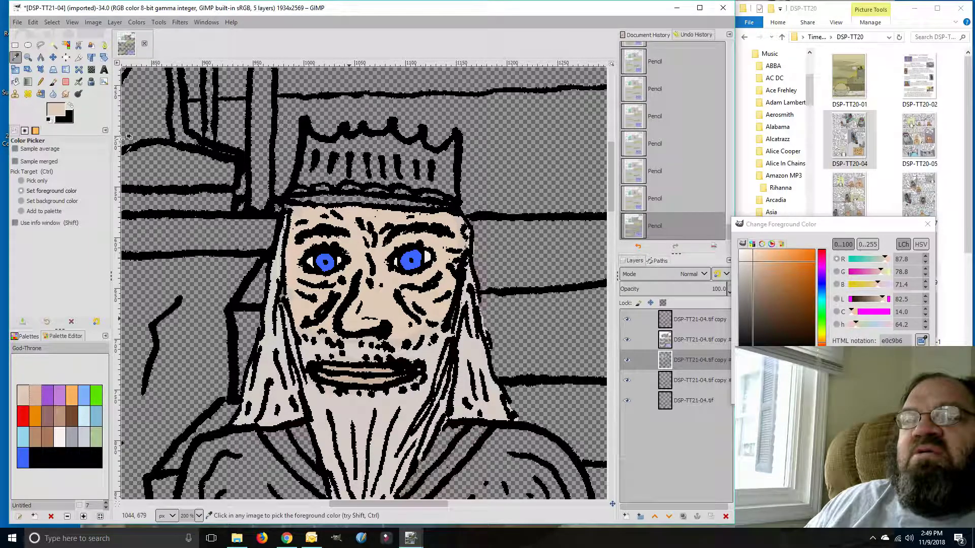
{"action": "left_click", "coordinate": [15, 82]}
{"action": "left_click", "coordinate": [307, 445]}
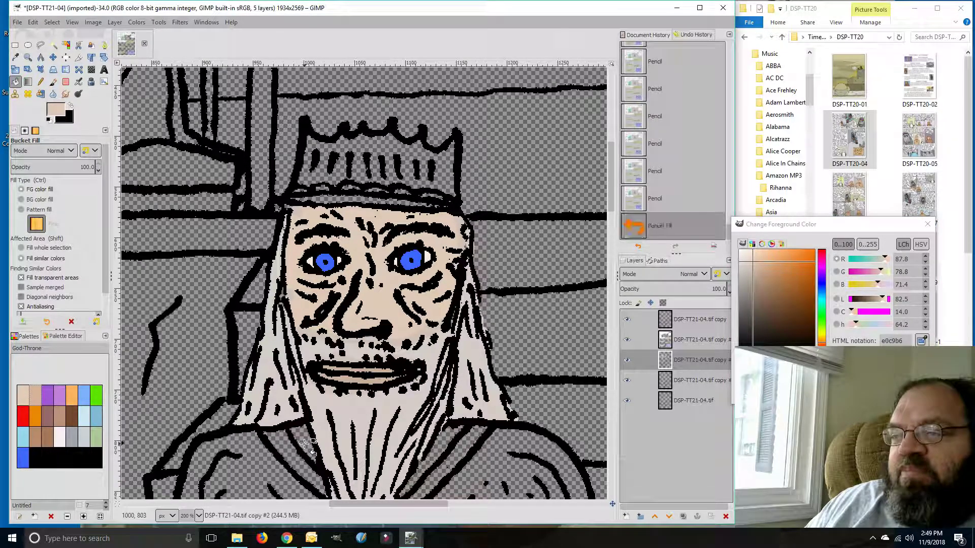
{"action": "left_click", "coordinate": [445, 442]}
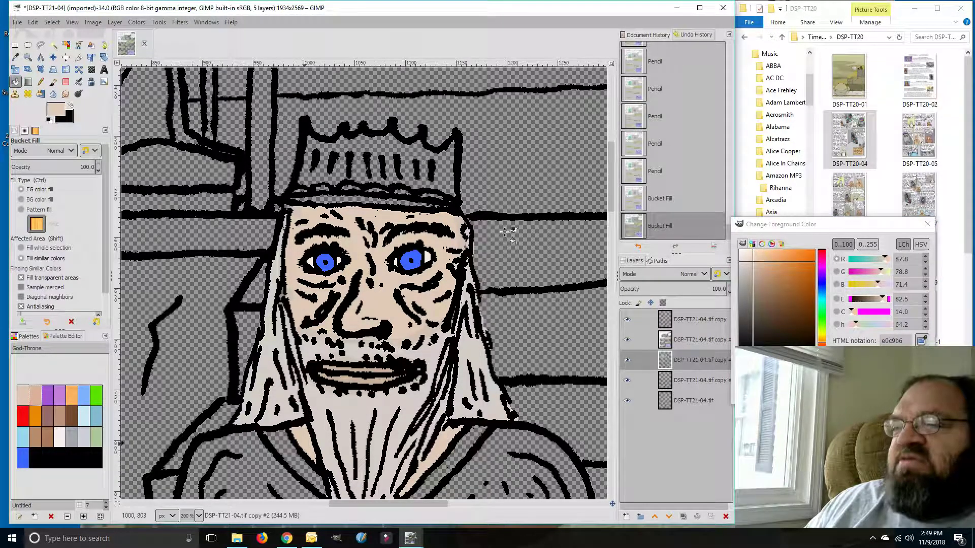
Paint spaced vertical stripes down the body of the crown with the Pencil in the palette's purple a354d5
{"action": "scroll", "coordinate": [613, 206], "scroll_direction": "down", "scroll_amount": 2}
{"action": "scroll", "coordinate": [612, 206], "scroll_direction": "down", "scroll_amount": 6}
{"action": "scroll", "coordinate": [612, 205], "scroll_direction": "up", "scroll_amount": 2}
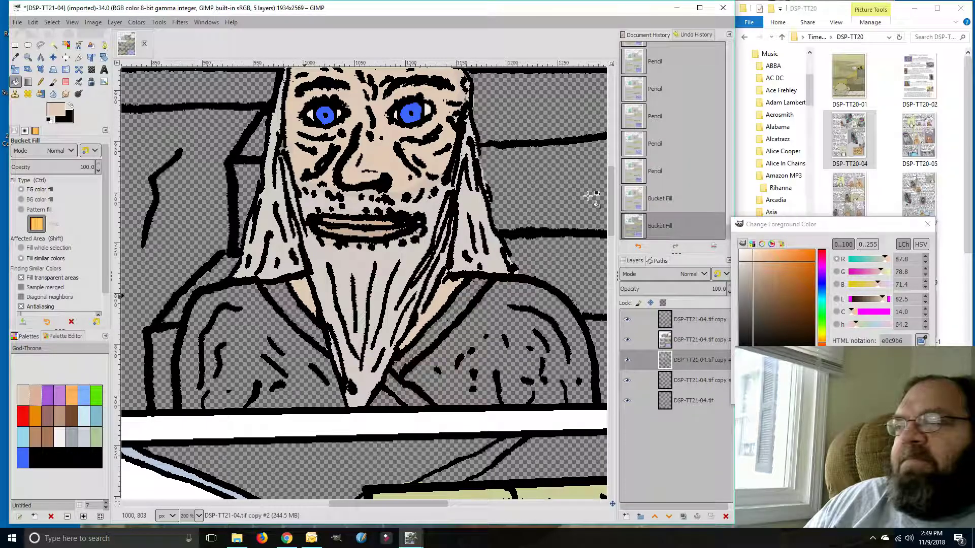
{"action": "left_click_drag", "start_coordinate": [615, 196], "coordinate": [614, 155]}
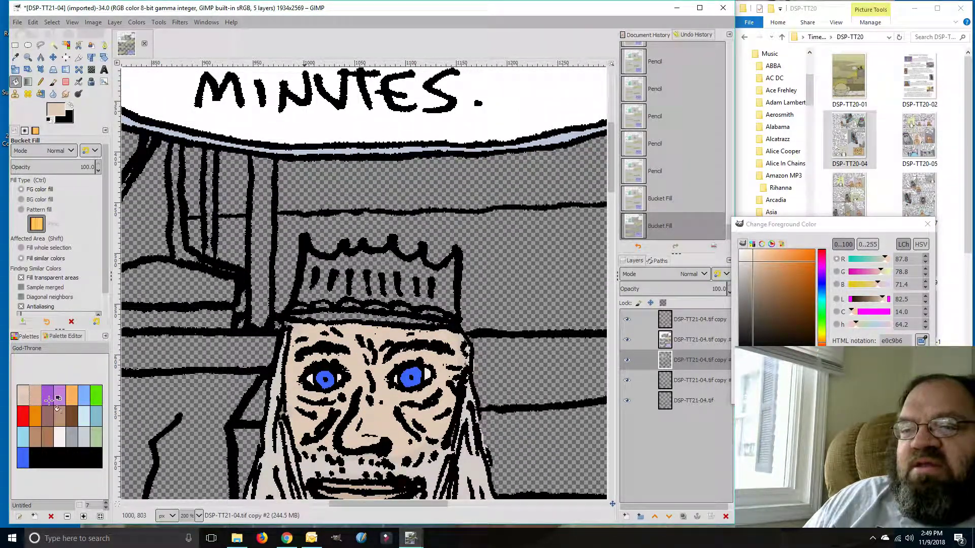
{"action": "left_click", "coordinate": [49, 400]}
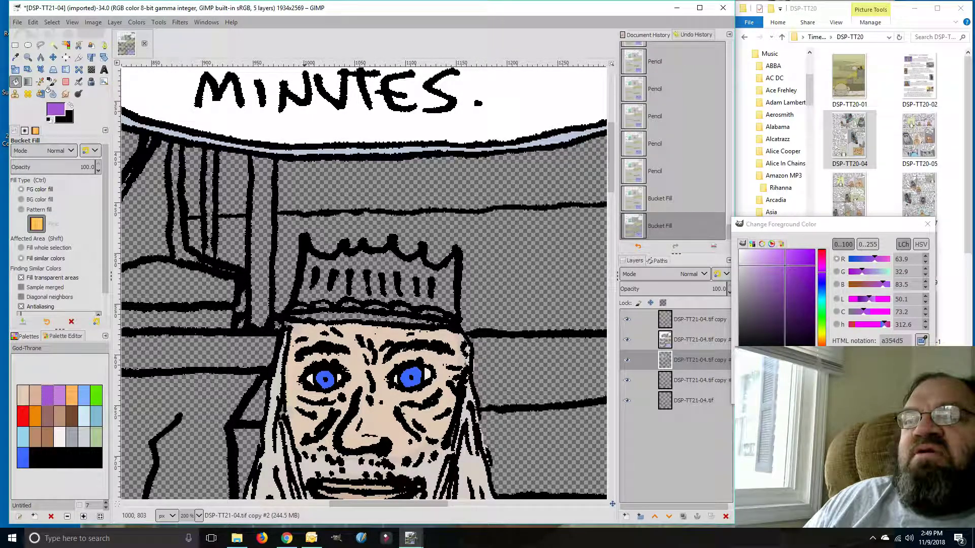
{"action": "left_click", "coordinate": [770, 231]}
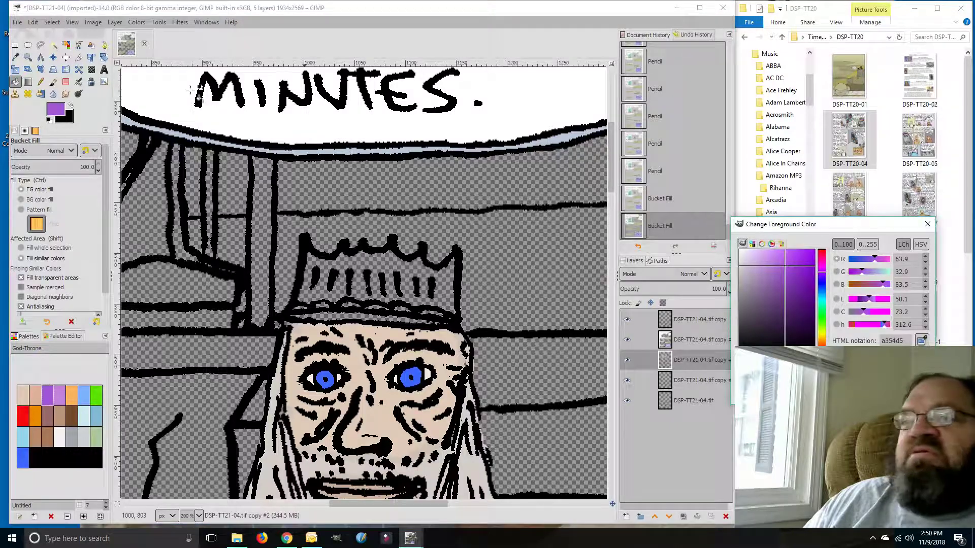
{"action": "left_click", "coordinate": [40, 82]}
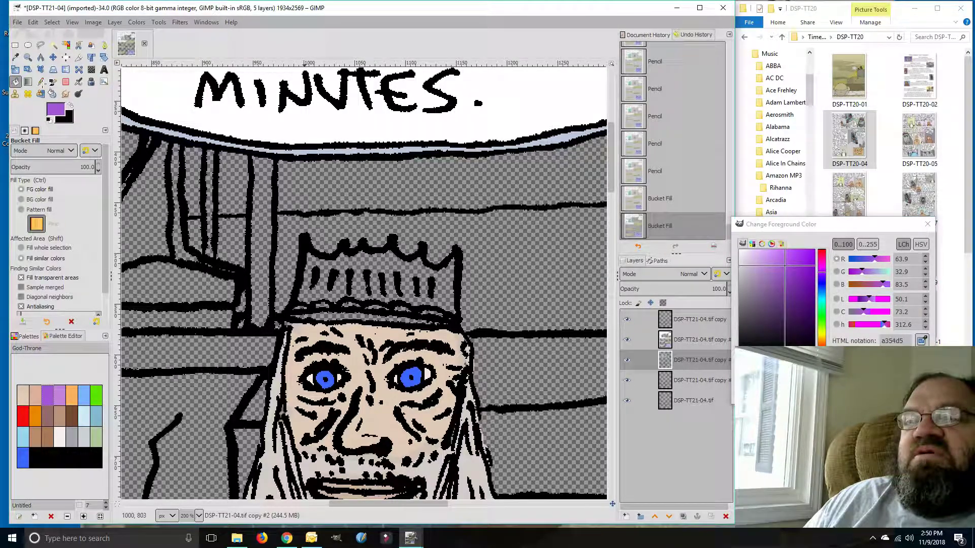
{"action": "left_click_drag", "start_coordinate": [815, 225], "coordinate": [807, 221]}
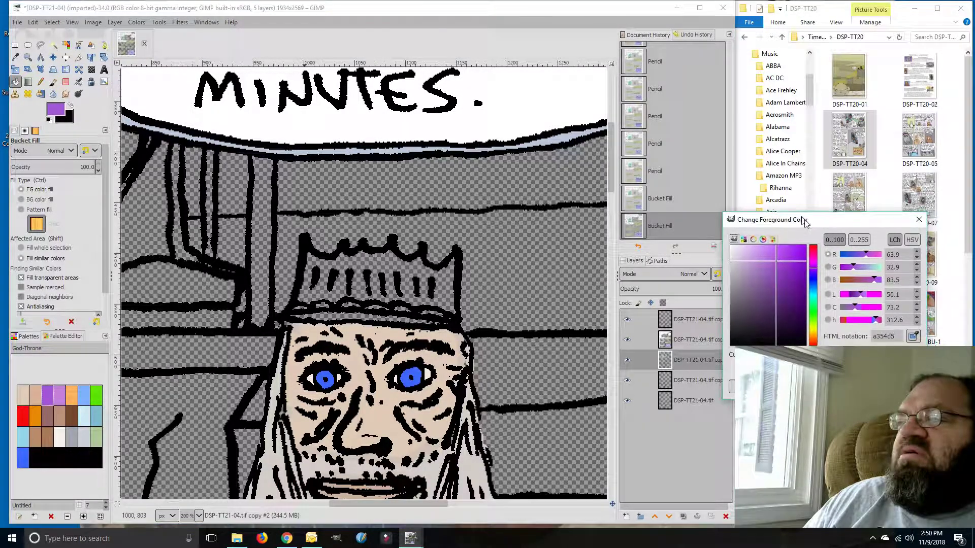
{"action": "left_click", "coordinate": [40, 83]}
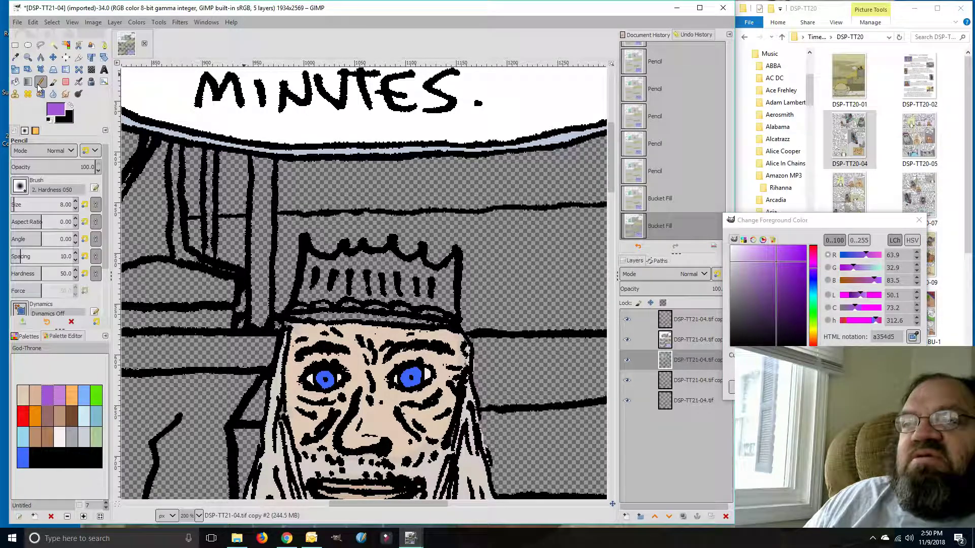
{"action": "left_click", "coordinate": [315, 262]}
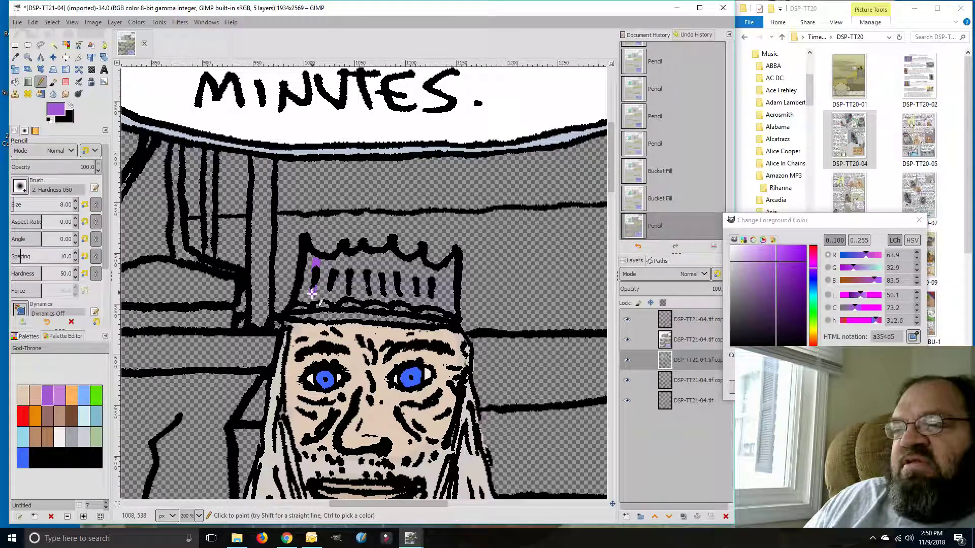
{"action": "left_click_drag", "start_coordinate": [308, 302], "coordinate": [309, 303]}
{"action": "mouse_move", "coordinate": [341, 259]}
{"action": "left_mouse_down"}
{"action": "mouse_move", "coordinate": [330, 300]}
{"action": "mouse_move", "coordinate": [353, 262]}
{"action": "mouse_move", "coordinate": [344, 256]}
{"action": "left_mouse_up"}
{"action": "mouse_move", "coordinate": [345, 298]}
{"action": "left_mouse_down"}
{"action": "mouse_move", "coordinate": [370, 271]}
{"action": "mouse_move", "coordinate": [367, 255]}
{"action": "mouse_move", "coordinate": [372, 298]}
{"action": "mouse_move", "coordinate": [384, 300]}
{"action": "mouse_move", "coordinate": [376, 254]}
{"action": "mouse_move", "coordinate": [381, 274]}
{"action": "mouse_move", "coordinate": [405, 275]}
{"action": "mouse_move", "coordinate": [402, 257]}
{"action": "mouse_move", "coordinate": [403, 274]}
{"action": "mouse_move", "coordinate": [413, 263]}
{"action": "mouse_move", "coordinate": [416, 305]}
{"action": "mouse_move", "coordinate": [402, 297]}
{"action": "mouse_move", "coordinate": [436, 297]}
{"action": "mouse_move", "coordinate": [436, 273]}
{"action": "mouse_move", "coordinate": [443, 307]}
{"action": "mouse_move", "coordinate": [445, 267]}
{"action": "mouse_move", "coordinate": [440, 299]}
{"action": "mouse_move", "coordinate": [440, 274]}
{"action": "left_mouse_up"}
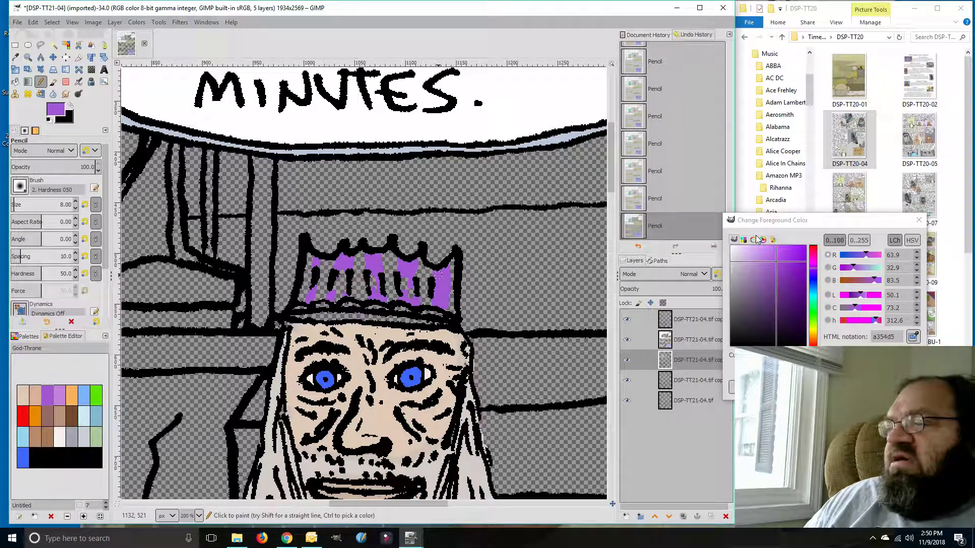
Try bucket filling the gaps between the crown's purple stripes with a354d5, and undo those fills
{"action": "left_click", "coordinate": [15, 82]}
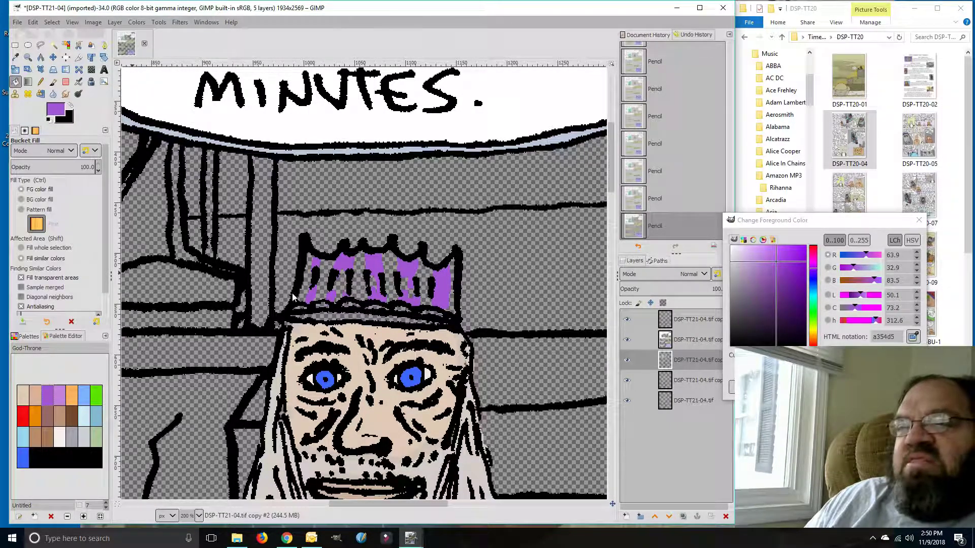
{"action": "left_click", "coordinate": [324, 276]}
{"action": "left_click", "coordinate": [355, 278]}
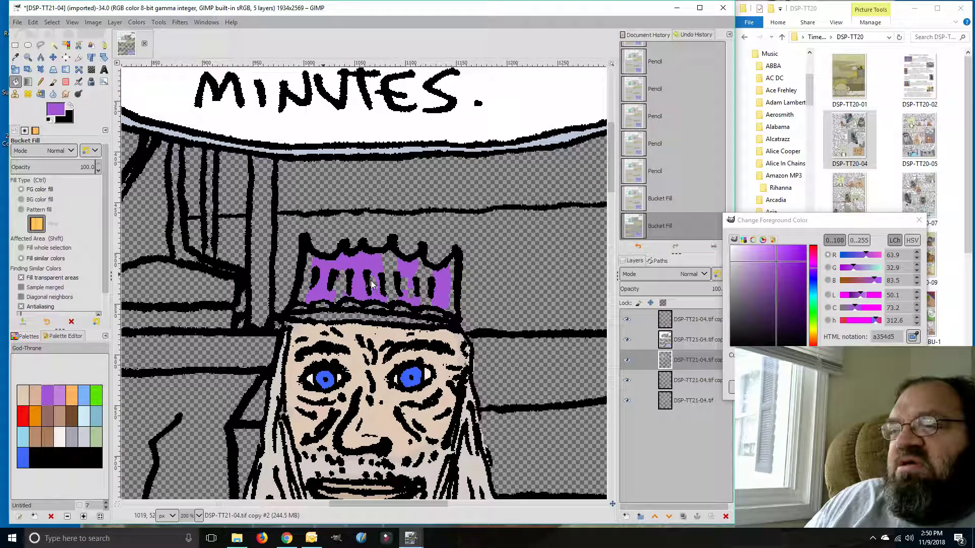
{"action": "left_click", "coordinate": [406, 290]}
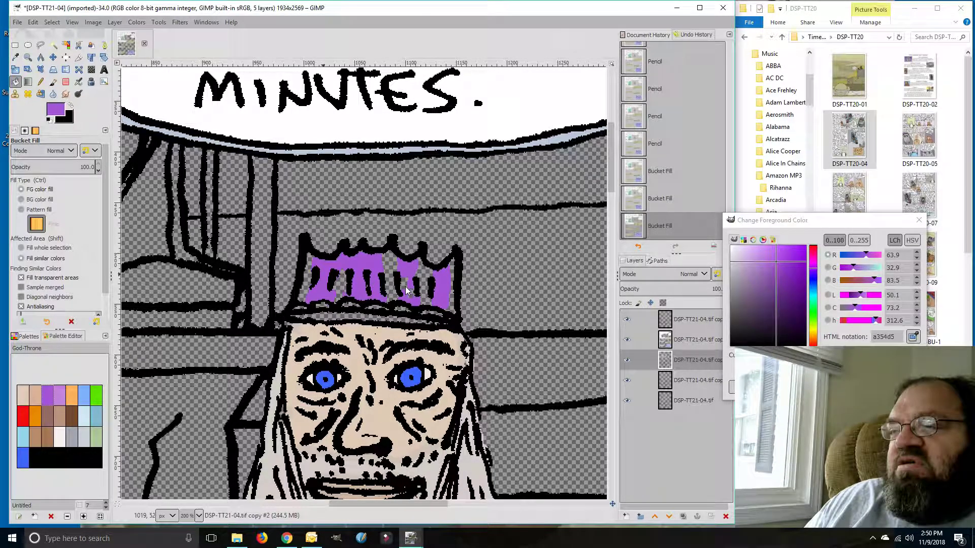
{"action": "left_click", "coordinate": [404, 288]}
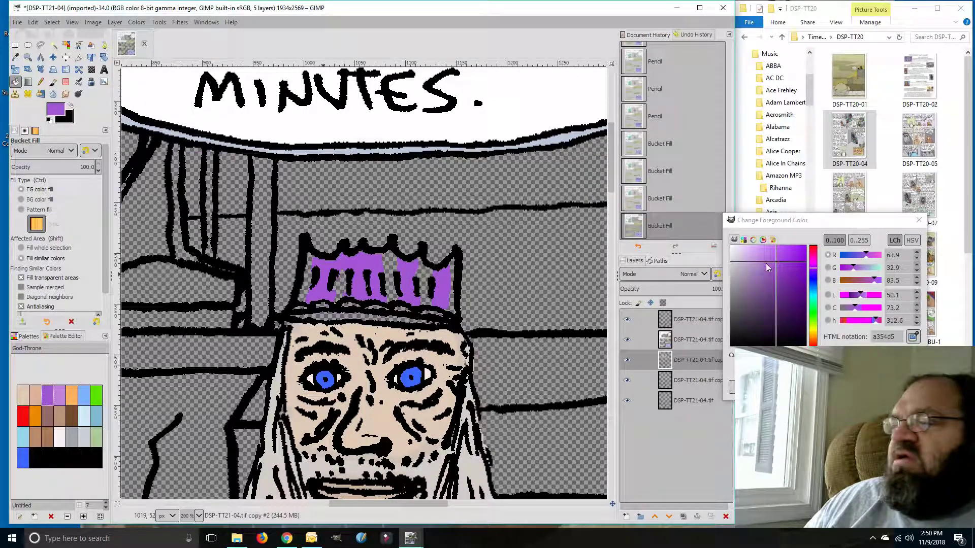
{"action": "left_click", "coordinate": [660, 149]}
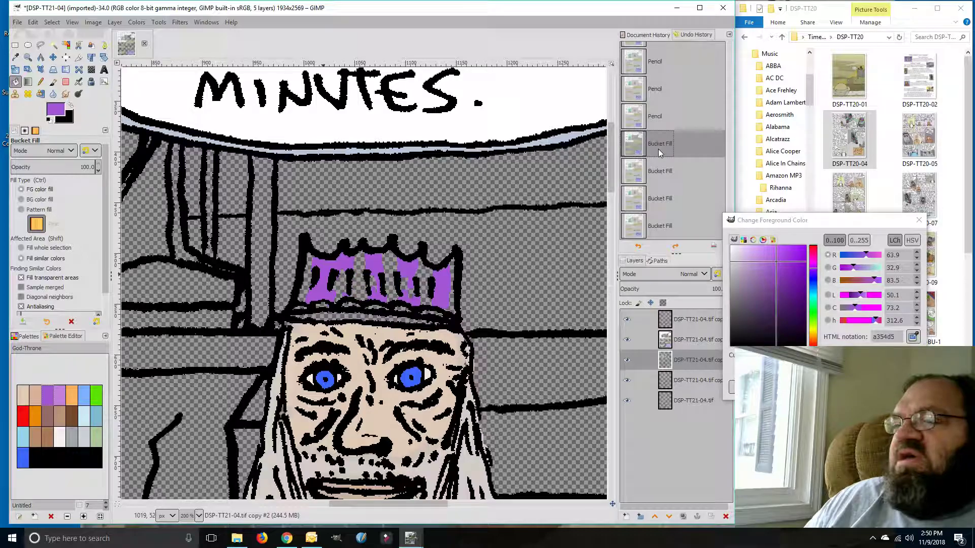
{"action": "left_click", "coordinate": [655, 120]}
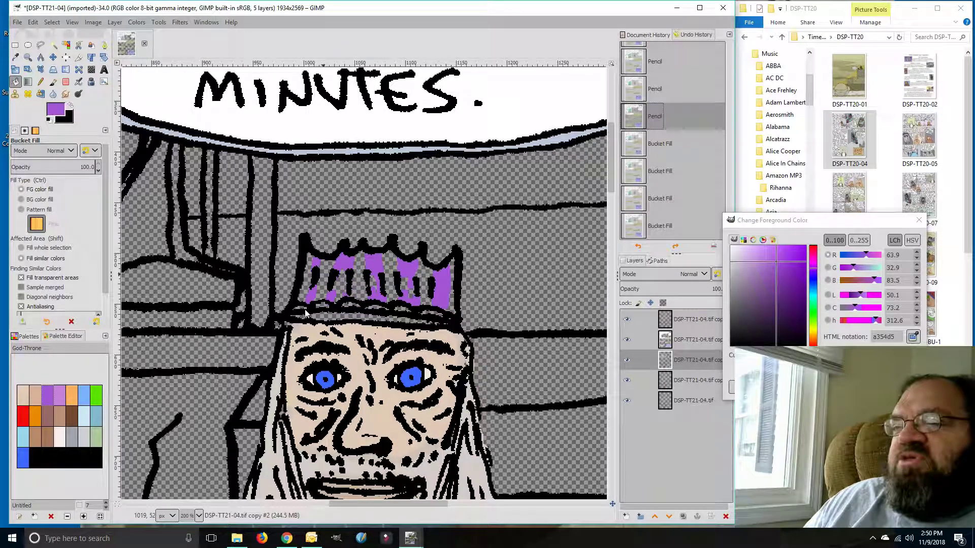
Bucket fill the slivers along the edges of the crown's darker stripes with purple a354d5
{"action": "left_click", "coordinate": [304, 292]}
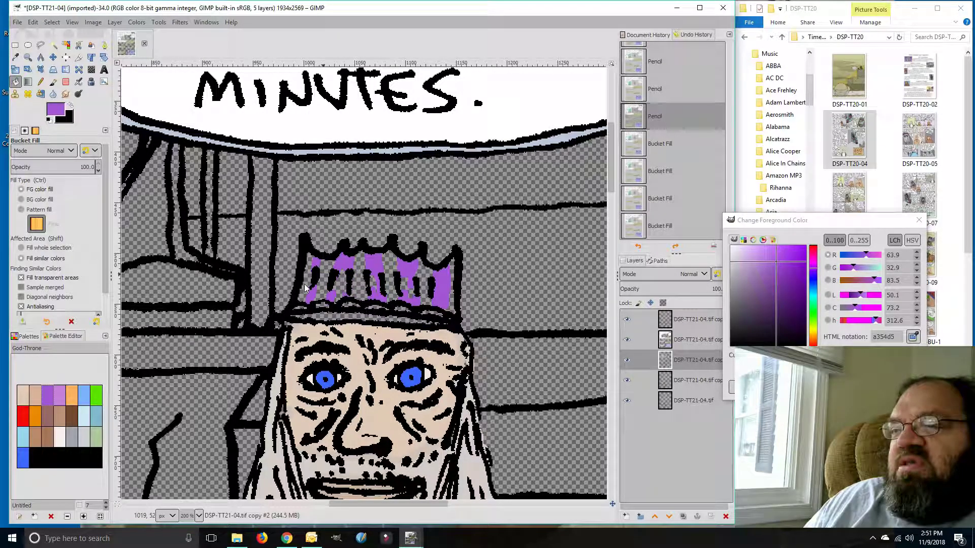
{"action": "left_click", "coordinate": [340, 294]}
{"action": "left_click", "coordinate": [381, 287]}
{"action": "left_click", "coordinate": [405, 290]}
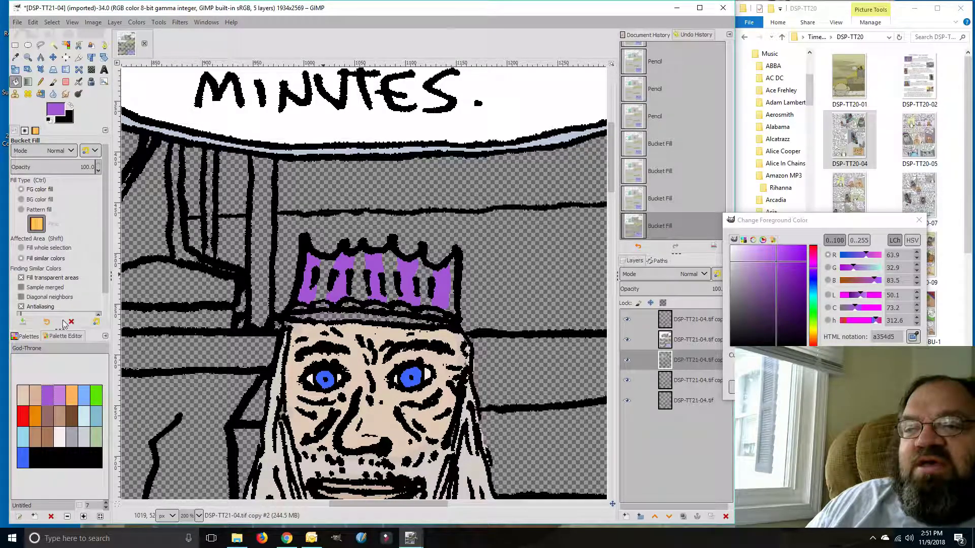
Bucket fill the remaining gaps between the crown's dark purple stripes with the palette's lighter purple c480dc
{"action": "left_click", "coordinate": [60, 396]}
{"action": "left_click", "coordinate": [332, 278]}
{"action": "left_click", "coordinate": [360, 290]}
{"action": "left_click", "coordinate": [394, 269]}
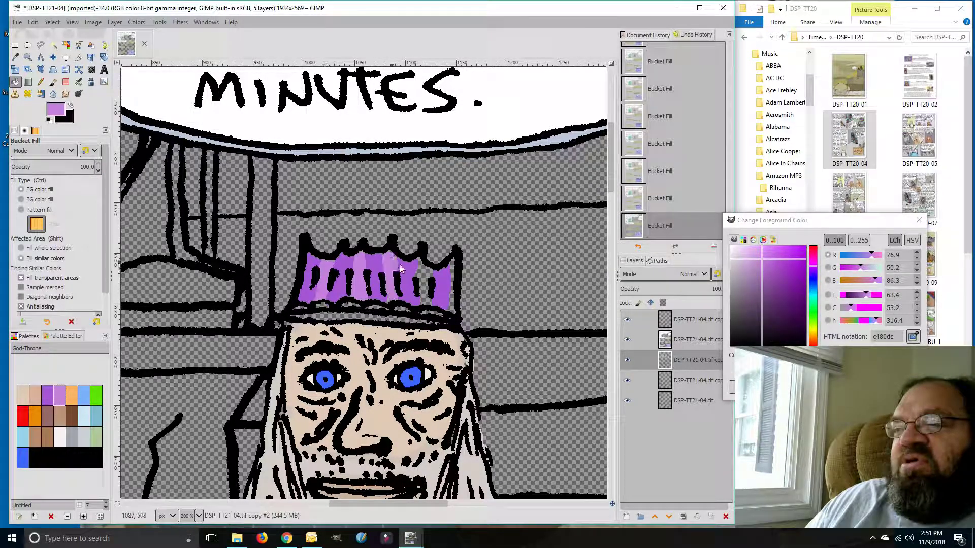
{"action": "left_click", "coordinate": [424, 276]}
{"action": "left_click", "coordinate": [451, 294]}
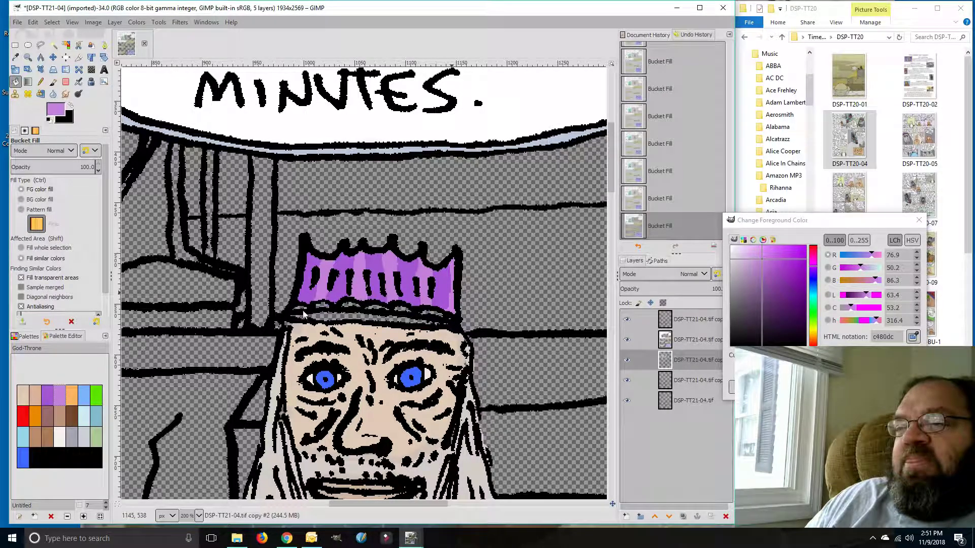
Bucket fill the row of scallops below the crown's stripes alternately with light blue 81b0ff and green 5ce501
{"action": "left_click", "coordinate": [84, 399]}
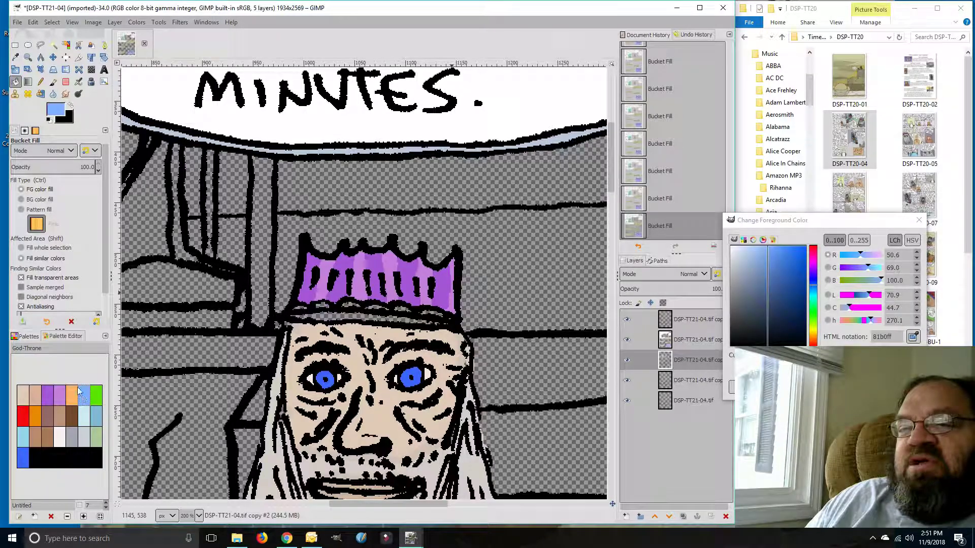
{"action": "left_click", "coordinate": [300, 308]}
{"action": "left_click", "coordinate": [350, 305]}
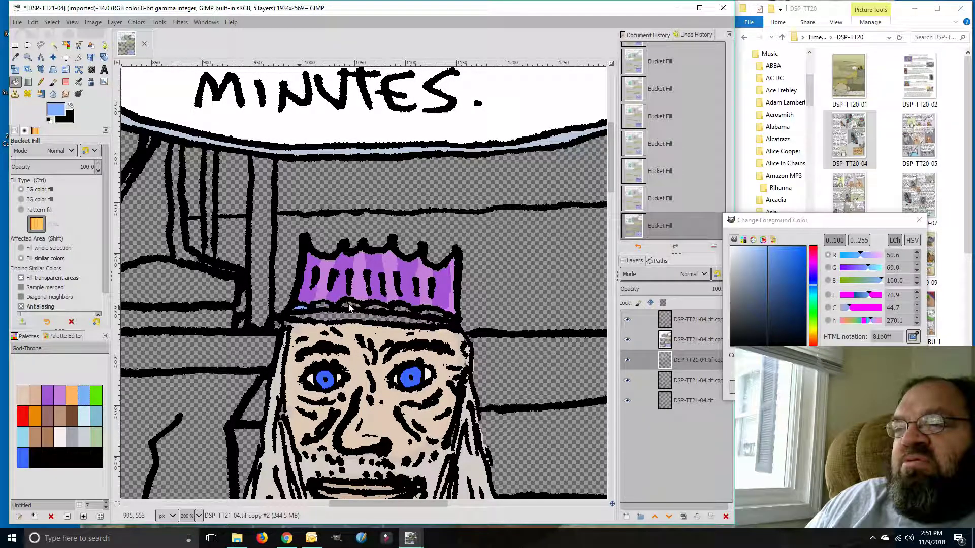
{"action": "left_click", "coordinate": [401, 309]}
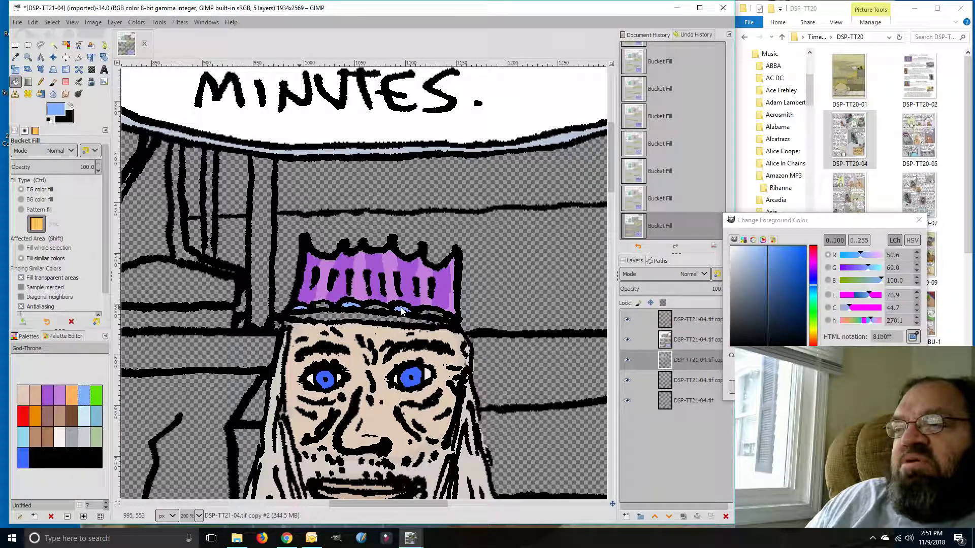
{"action": "left_click", "coordinate": [95, 404]}
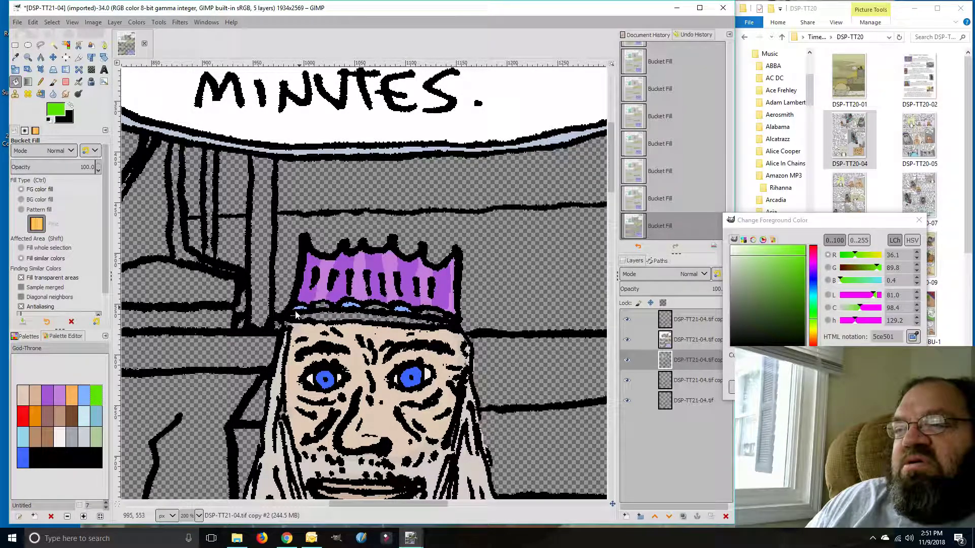
{"action": "left_click", "coordinate": [376, 310]}
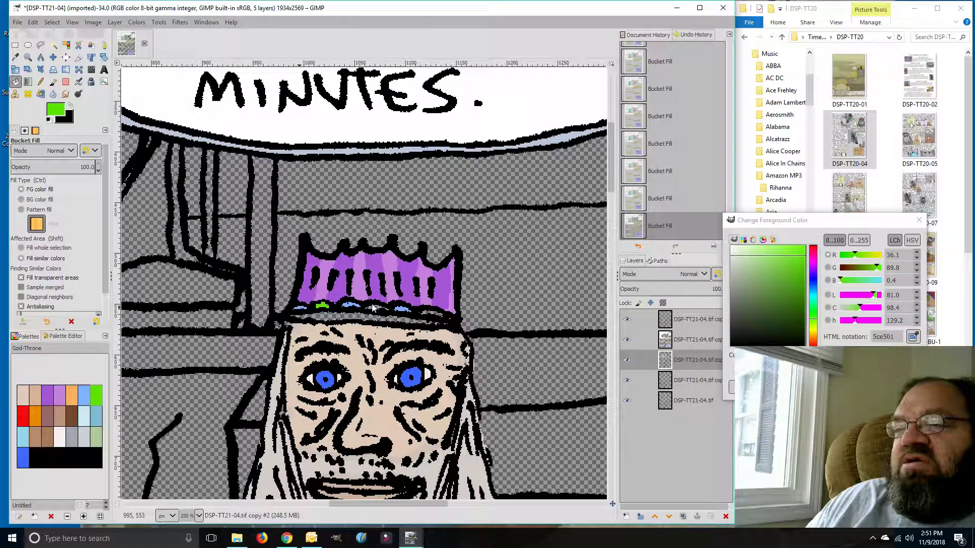
{"action": "left_click", "coordinate": [432, 315]}
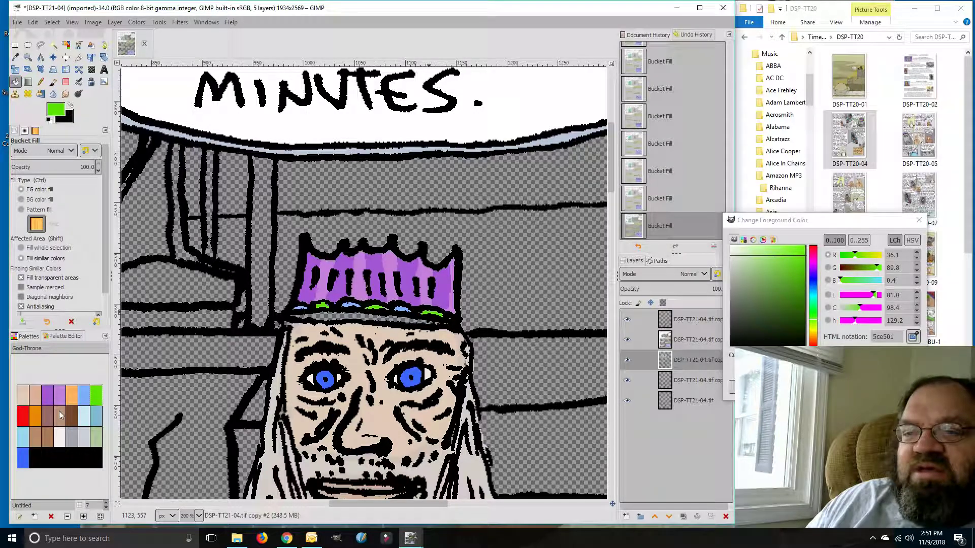
Bucket fill the band along the crown's lower edge with the palette's red f60b0b
{"action": "left_click", "coordinate": [23, 418]}
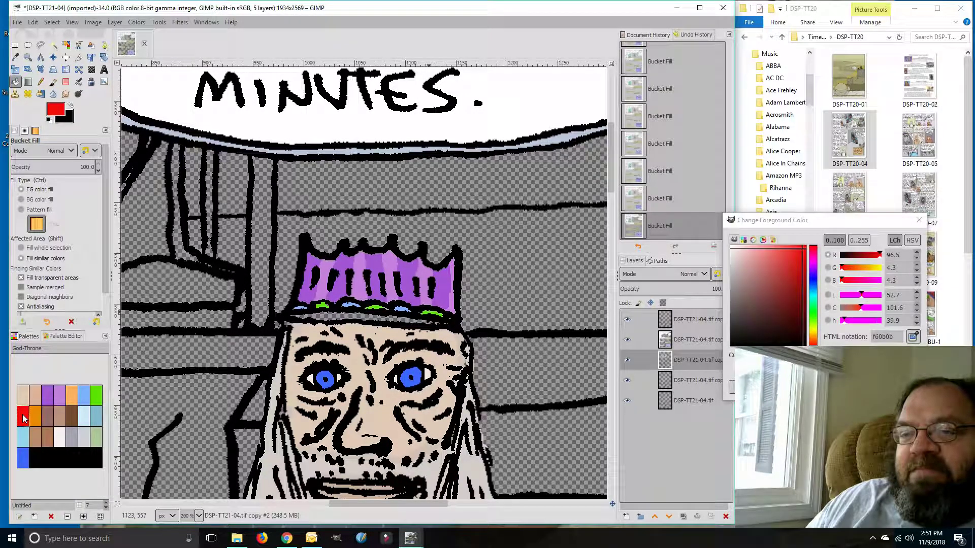
{"action": "left_click", "coordinate": [340, 318]}
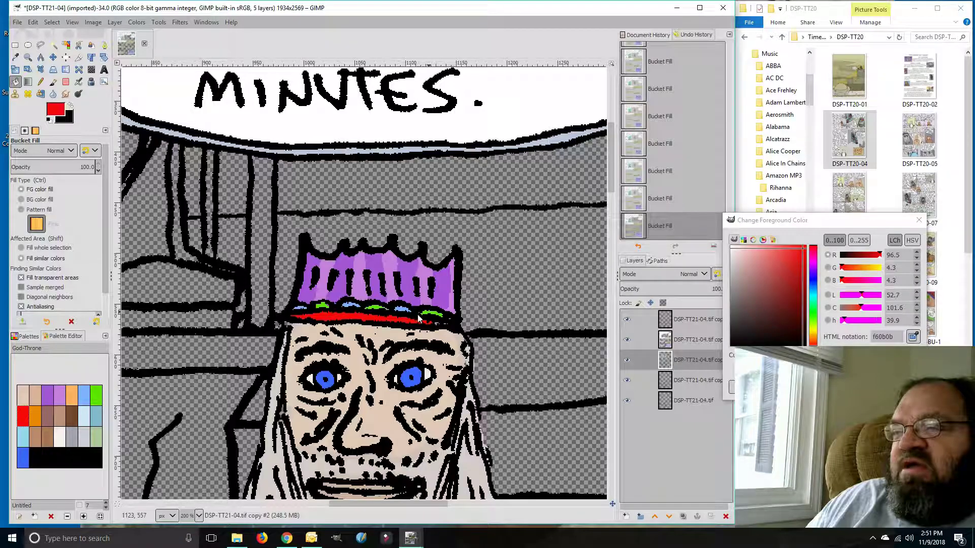
{"action": "left_click", "coordinate": [436, 323]}
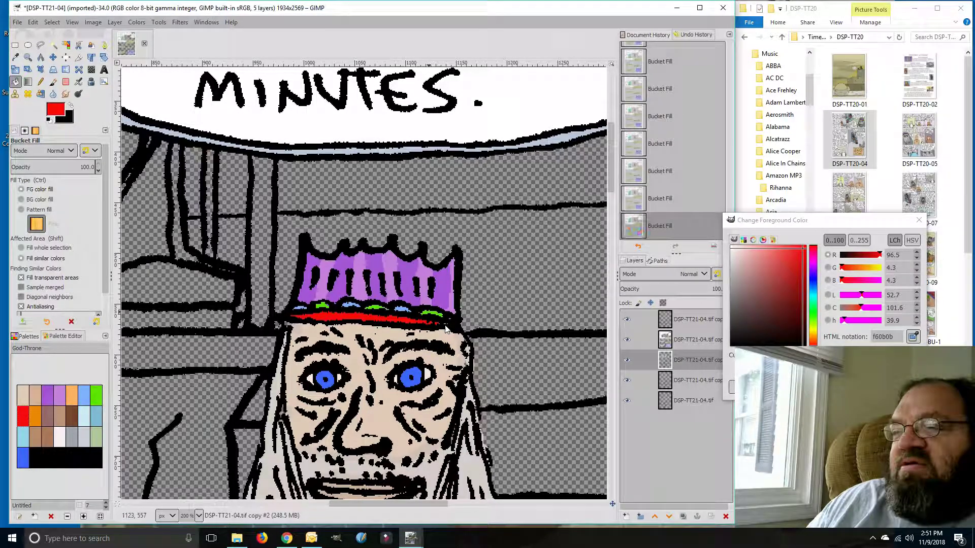
Paint the gaps between the points along the crown's top edge with the Pencil in the palette's orange e98908
{"action": "left_click", "coordinate": [35, 417]}
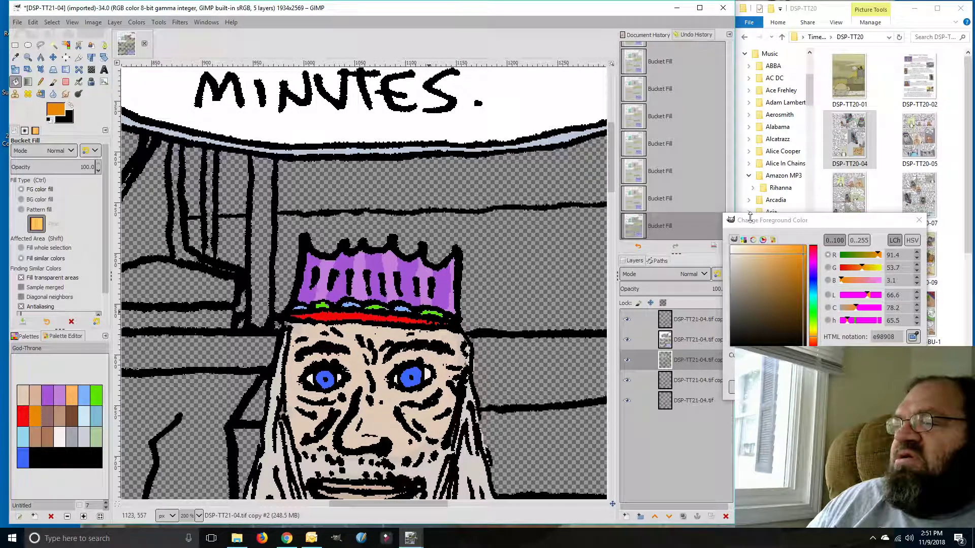
{"action": "left_click", "coordinate": [41, 81]}
{"action": "mouse_move", "coordinate": [313, 244]}
{"action": "left_mouse_down"}
{"action": "mouse_move", "coordinate": [320, 253]}
{"action": "mouse_move", "coordinate": [387, 246]}
{"action": "mouse_move", "coordinate": [441, 264]}
{"action": "mouse_move", "coordinate": [402, 250]}
{"action": "left_mouse_up"}
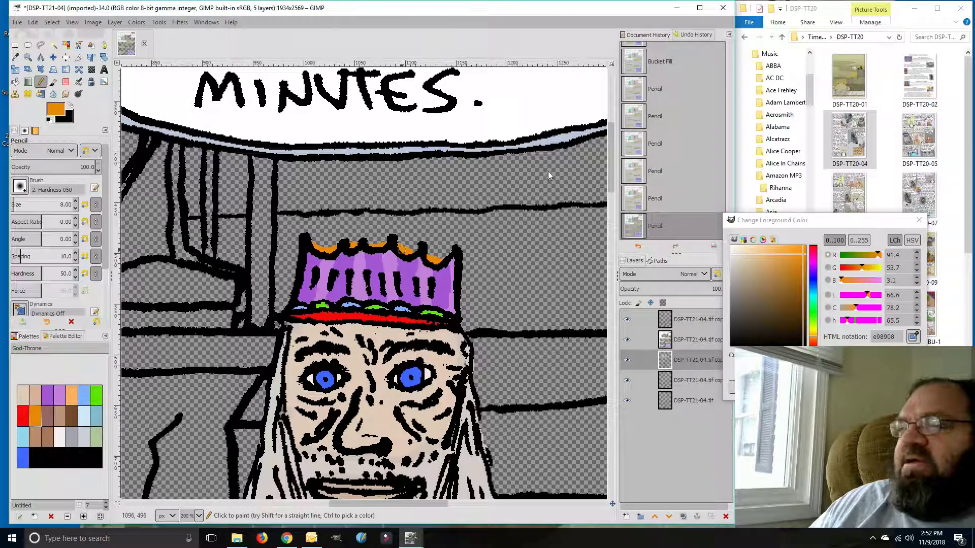
Open the earlier pages DSP-TT20-05 and DSP-TT20-04 in Windows Photo Viewer to check the crowned man's robe colours
{"action": "left_click_drag", "start_coordinate": [609, 172], "coordinate": [601, 219]}
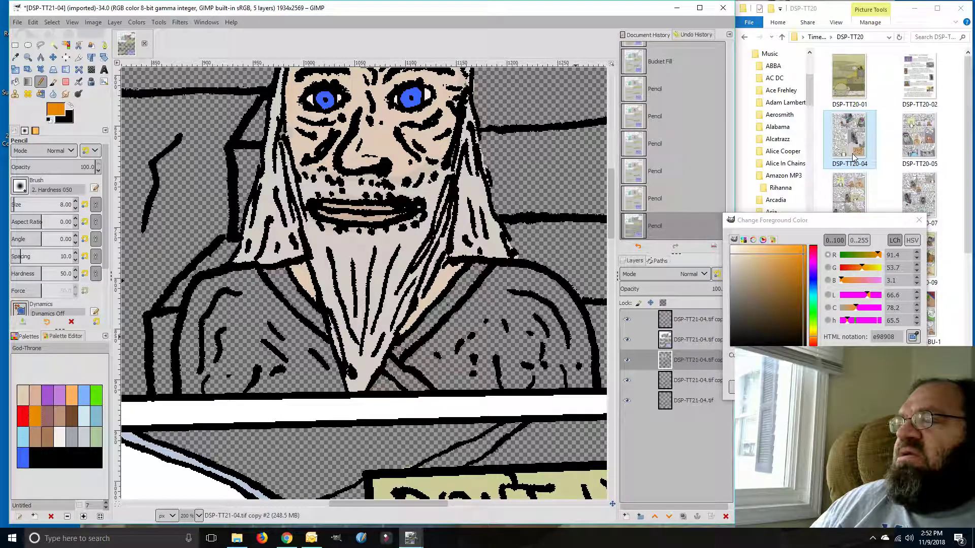
{"action": "double_click", "coordinate": [908, 148]}
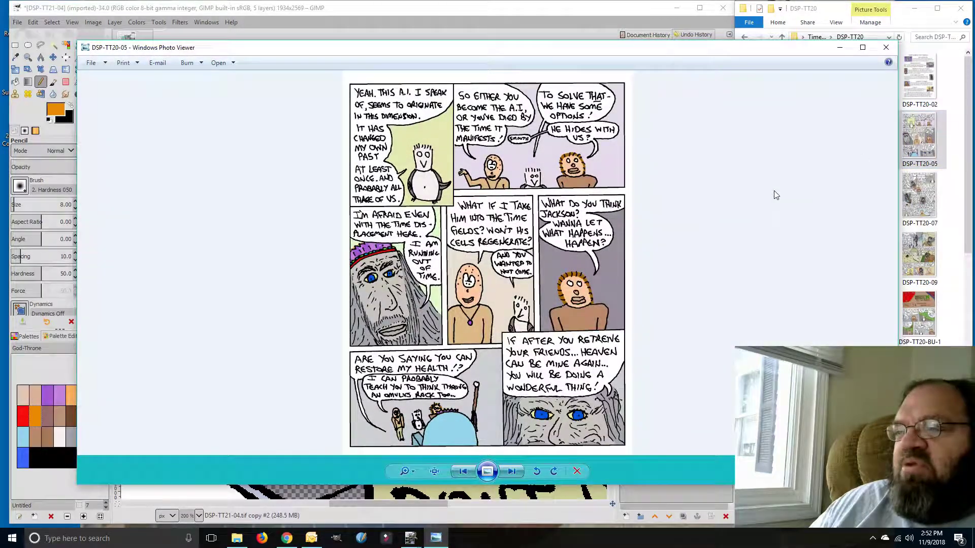
{"action": "left_click", "coordinate": [885, 49]}
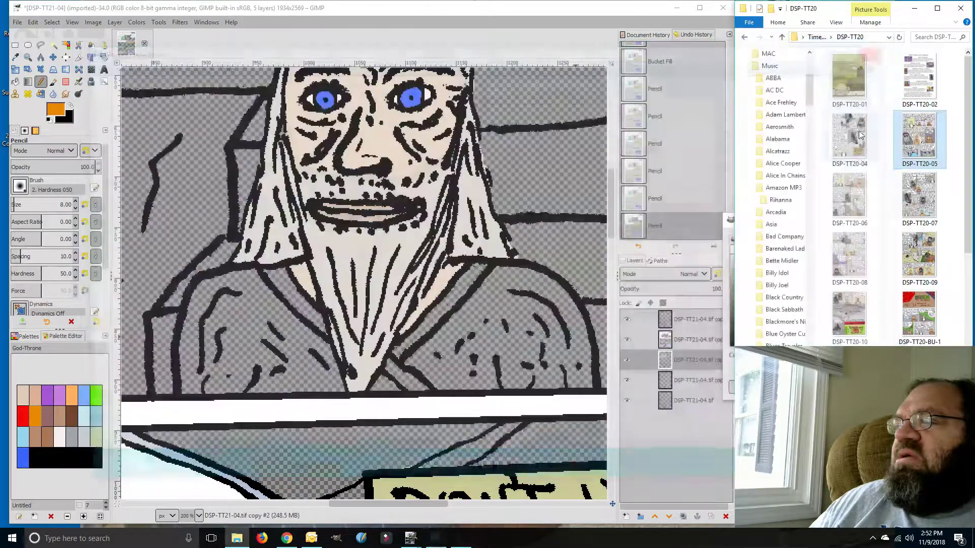
{"action": "double_click", "coordinate": [853, 151]}
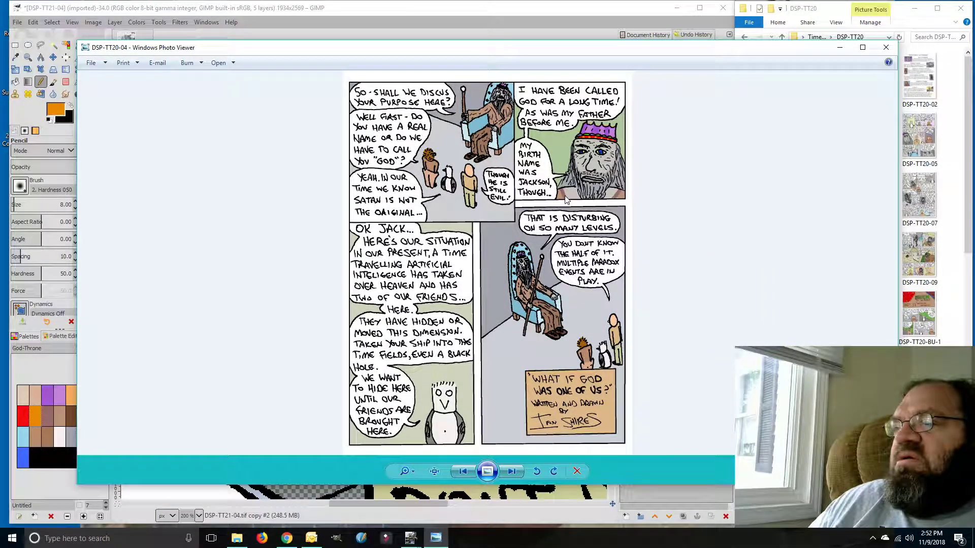
{"action": "left_click_drag", "start_coordinate": [459, 47], "coordinate": [559, 52]}
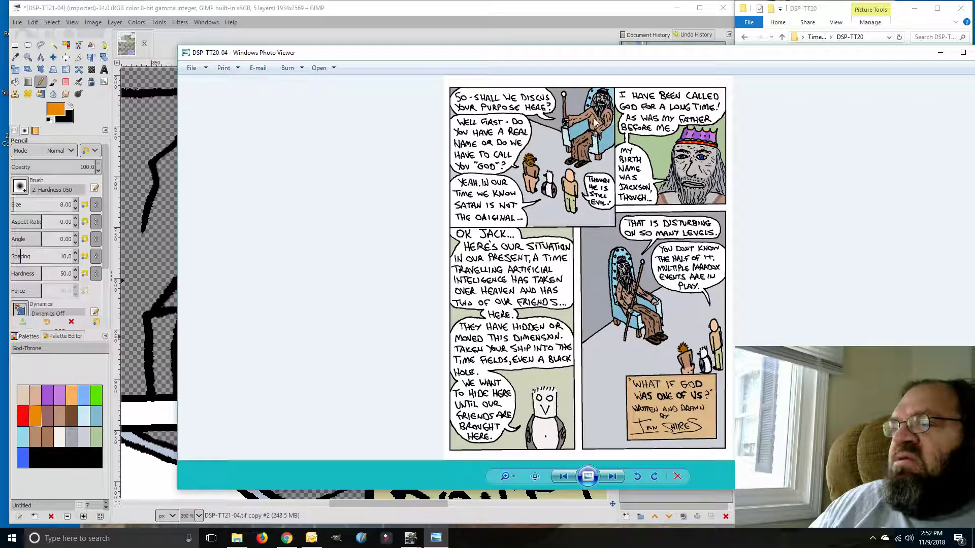
Bucket fill the collar bands of the crowned man's robe with the palette's dull reddish brown 946b6b
{"action": "left_click", "coordinate": [47, 416]}
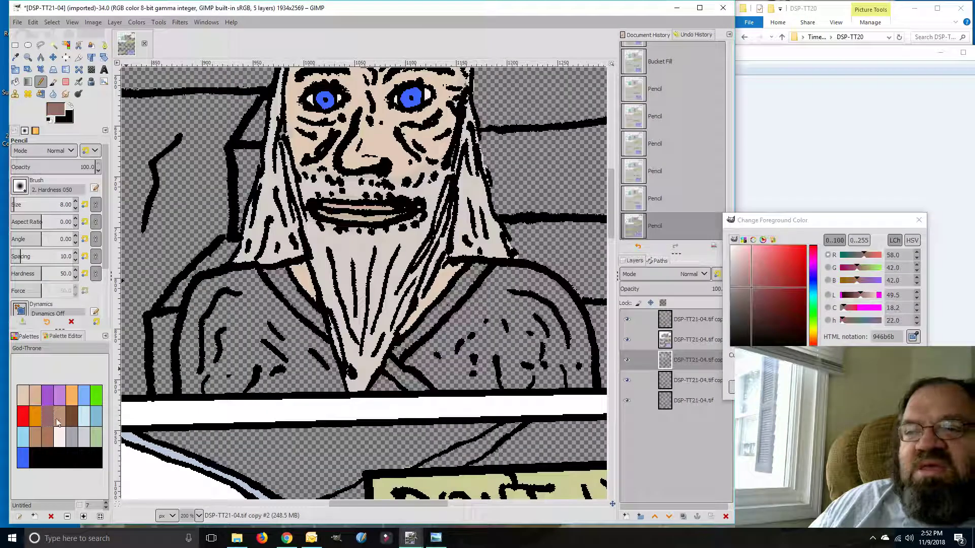
{"action": "left_click", "coordinate": [16, 82]}
{"action": "left_click", "coordinate": [284, 283]}
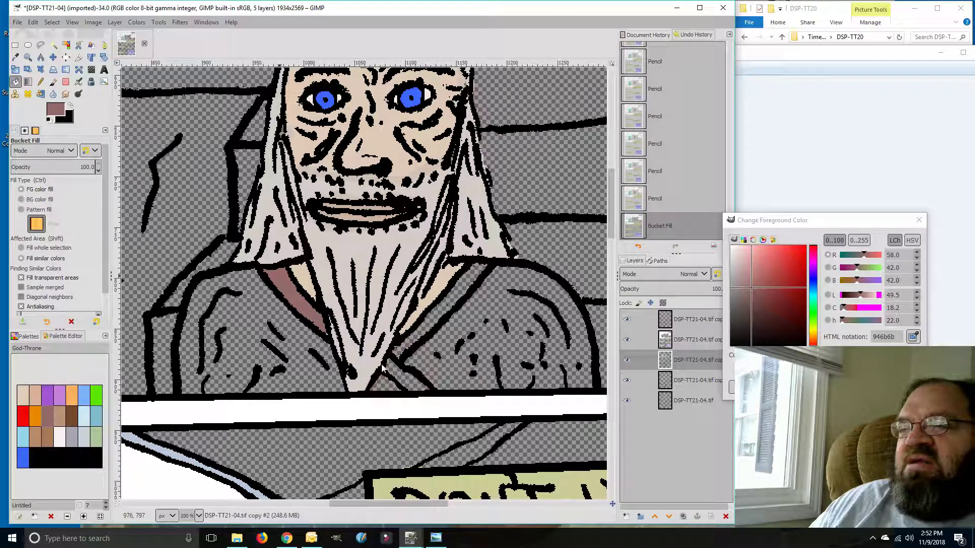
{"action": "left_click", "coordinate": [405, 375]}
{"action": "left_click", "coordinate": [411, 341]}
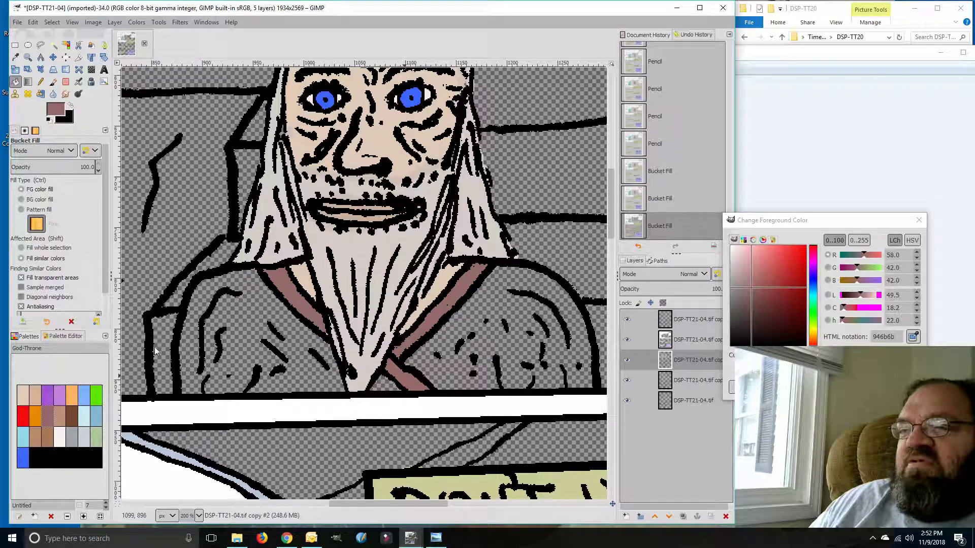
Bucket fill both shoulder areas of the crowned man's robe with the palette's light brown ba937b
{"action": "left_click", "coordinate": [60, 421]}
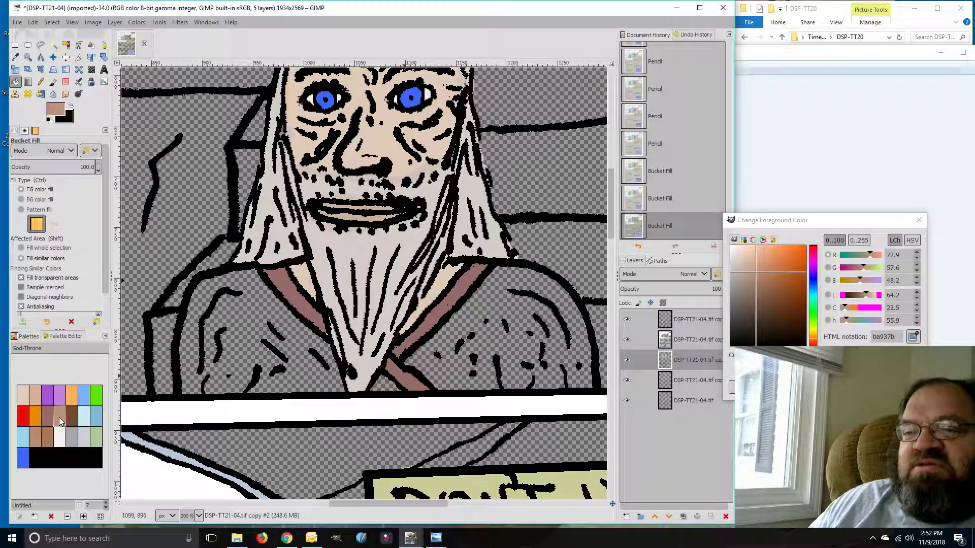
{"action": "left_click", "coordinate": [252, 313]}
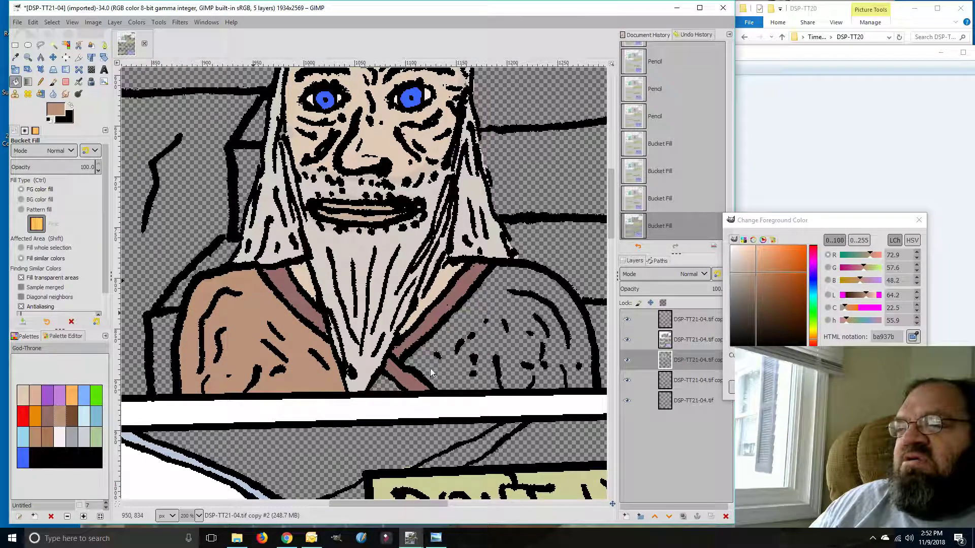
{"action": "left_click", "coordinate": [450, 367]}
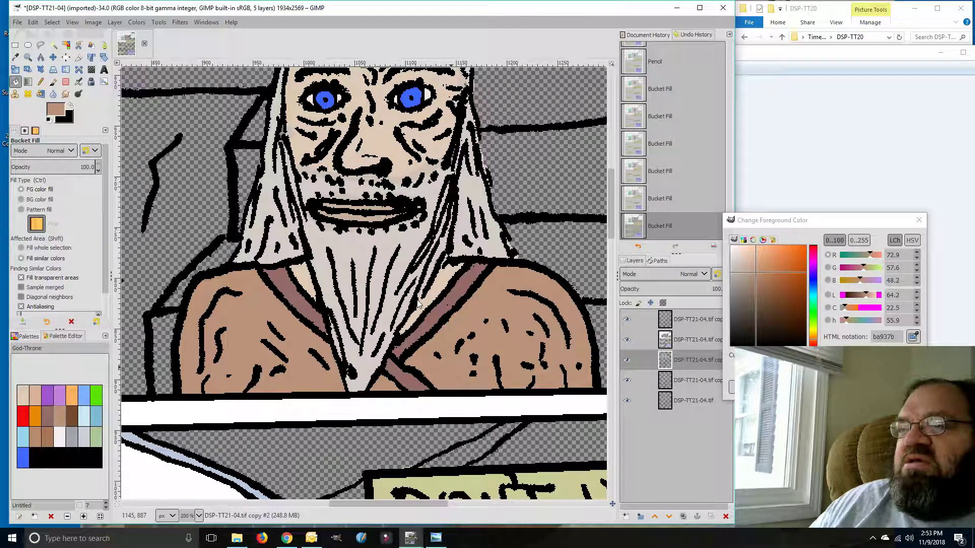
Open the Heaven-gate palette, arrange its swatches in 5 columns and choose its light blue-grey aeb7c9 as foreground colour
{"action": "left_click_drag", "start_coordinate": [611, 224], "coordinate": [604, 203]}
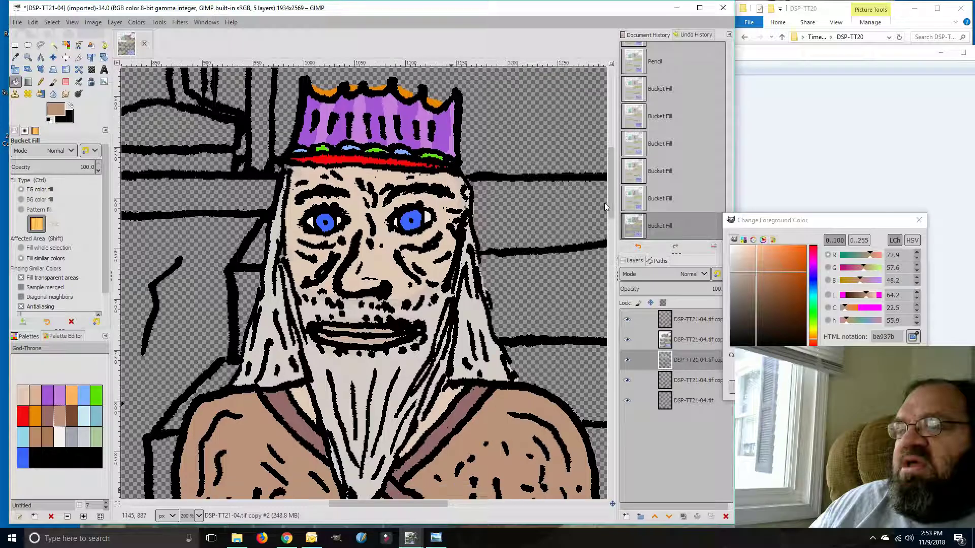
{"action": "left_click", "coordinate": [199, 516]}
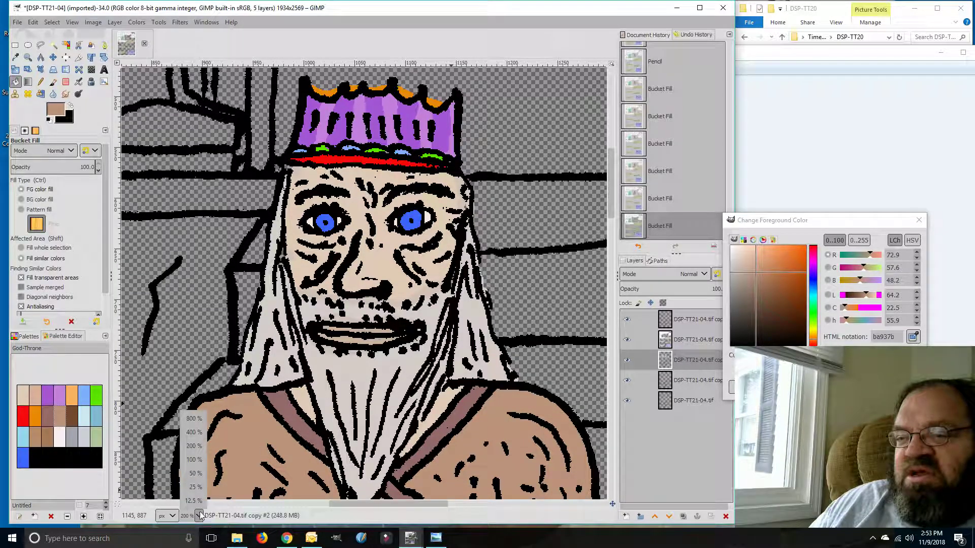
{"action": "left_click", "coordinate": [193, 474]}
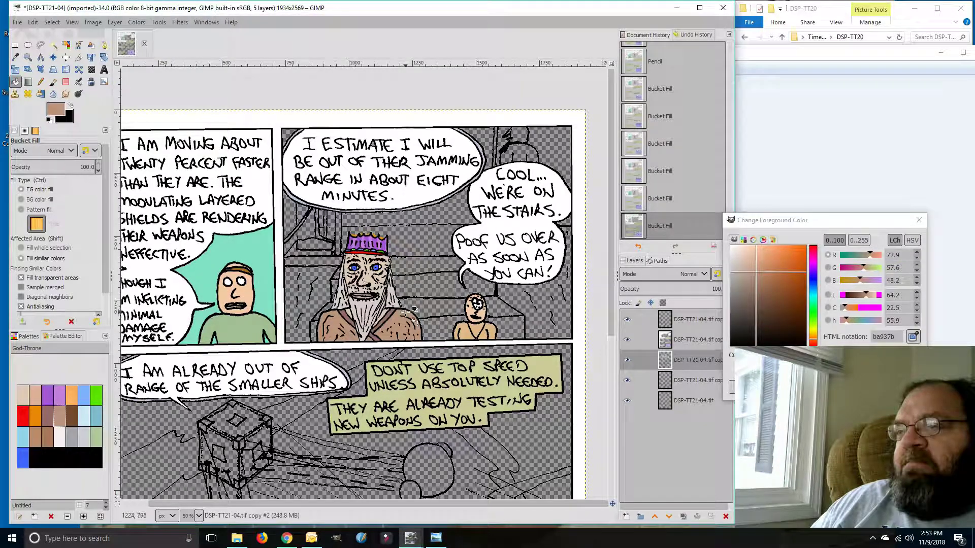
{"action": "left_click", "coordinate": [18, 338]}
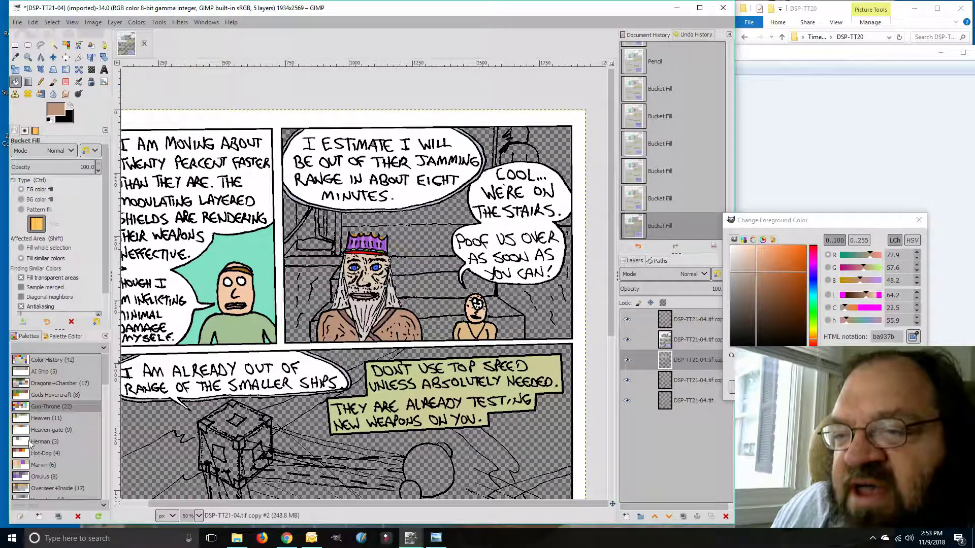
{"action": "left_click", "coordinate": [21, 431]}
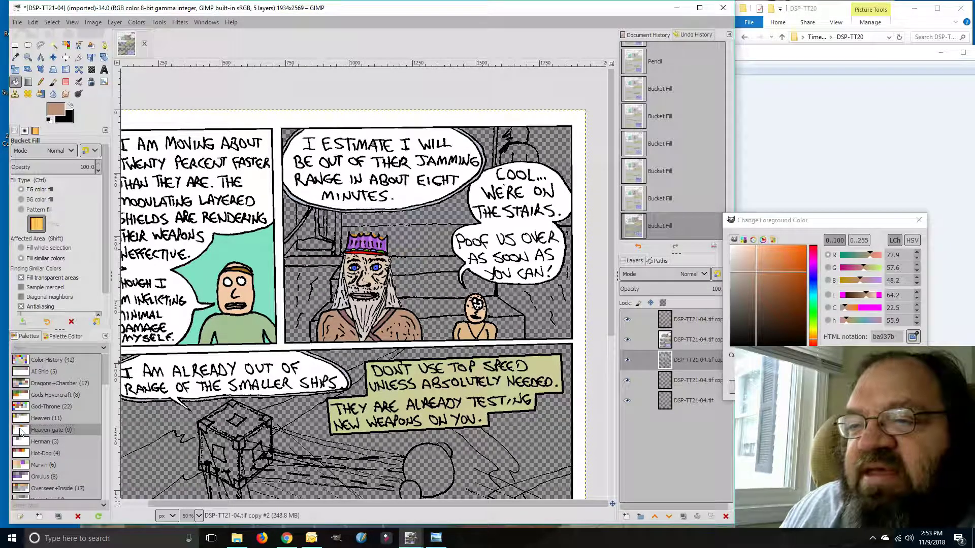
{"action": "double_click", "coordinate": [21, 431]}
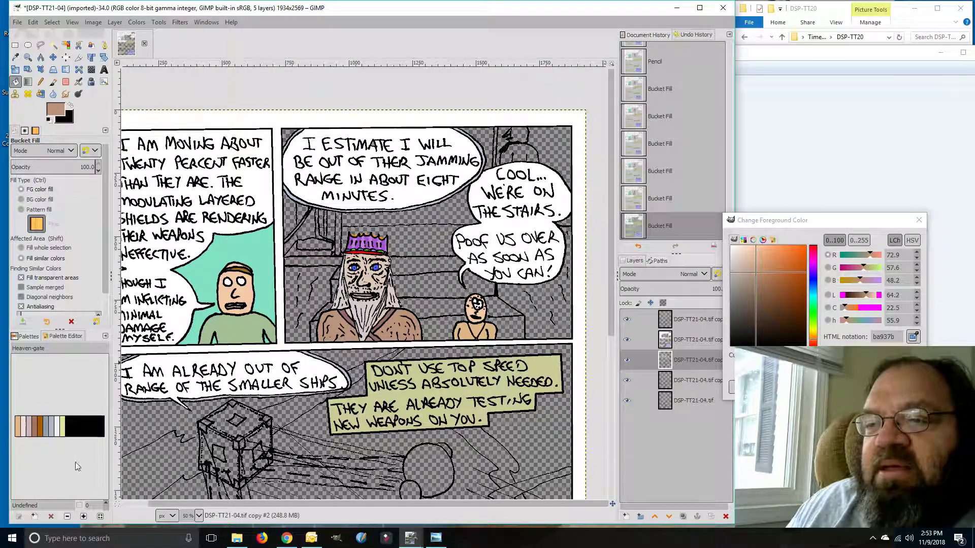
{"action": "left_click", "coordinate": [107, 504]}
{"action": "left_click", "coordinate": [107, 503]}
{"action": "left_click", "coordinate": [107, 503]}
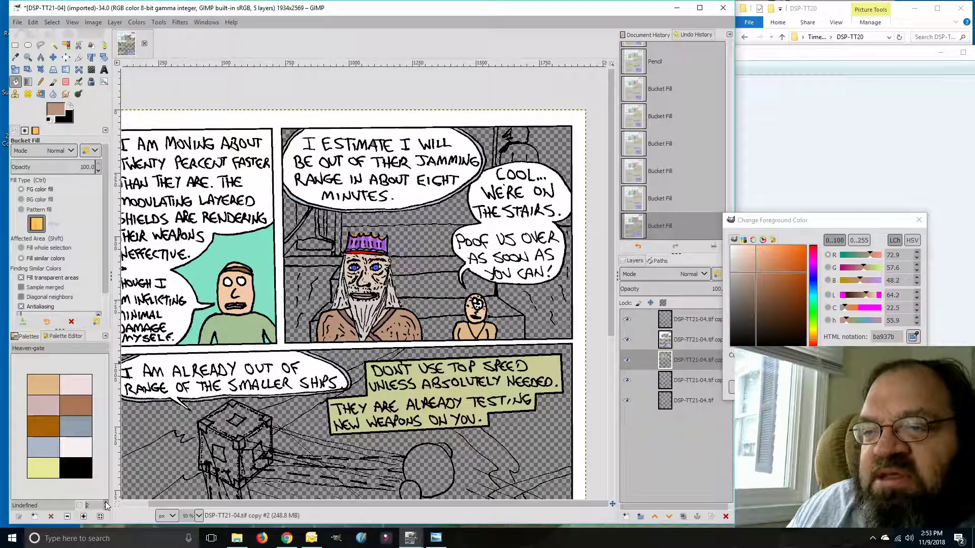
{"action": "left_click", "coordinate": [107, 504]}
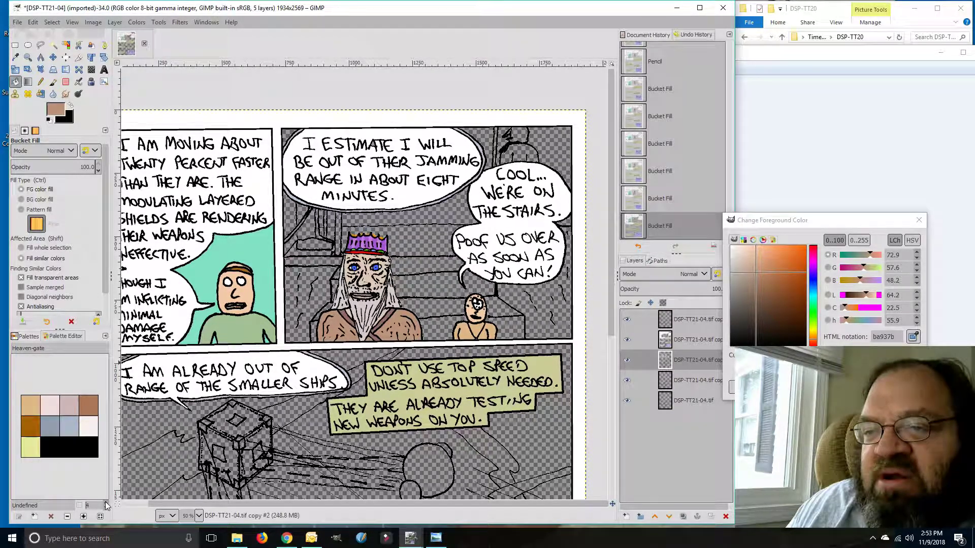
{"action": "left_click", "coordinate": [107, 503]}
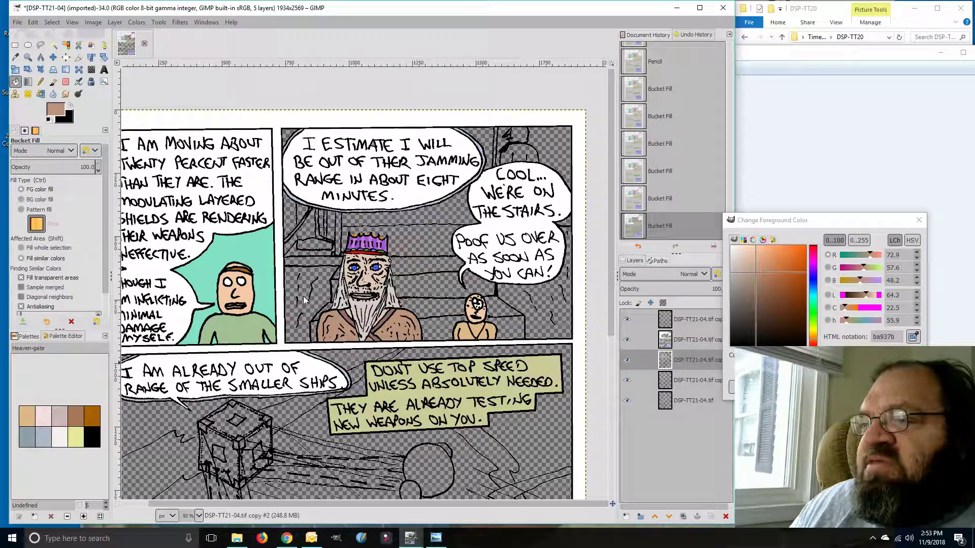
{"action": "left_click", "coordinate": [41, 437]}
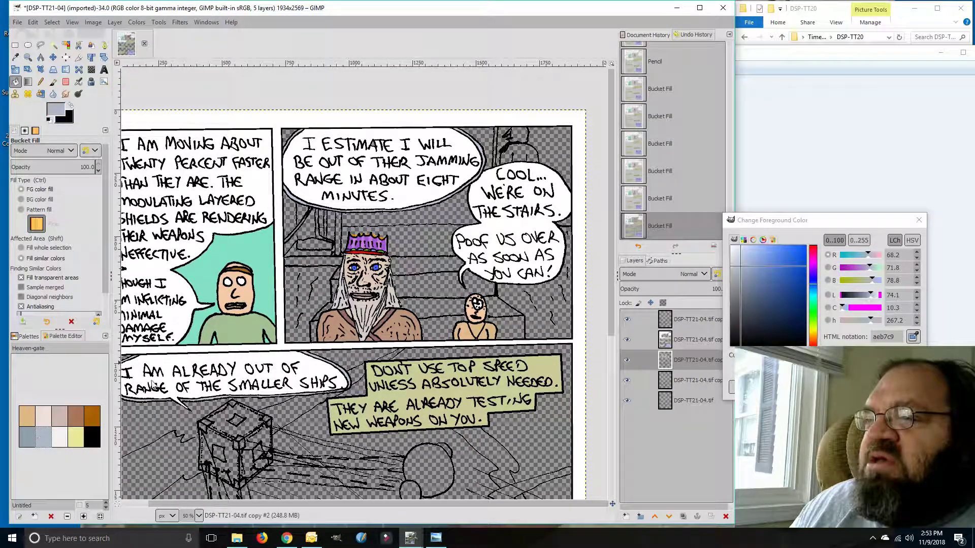
Try filling the rock walls on both sides of the stairs with aeb7c9, and revert both fills
{"action": "left_click", "coordinate": [302, 289]}
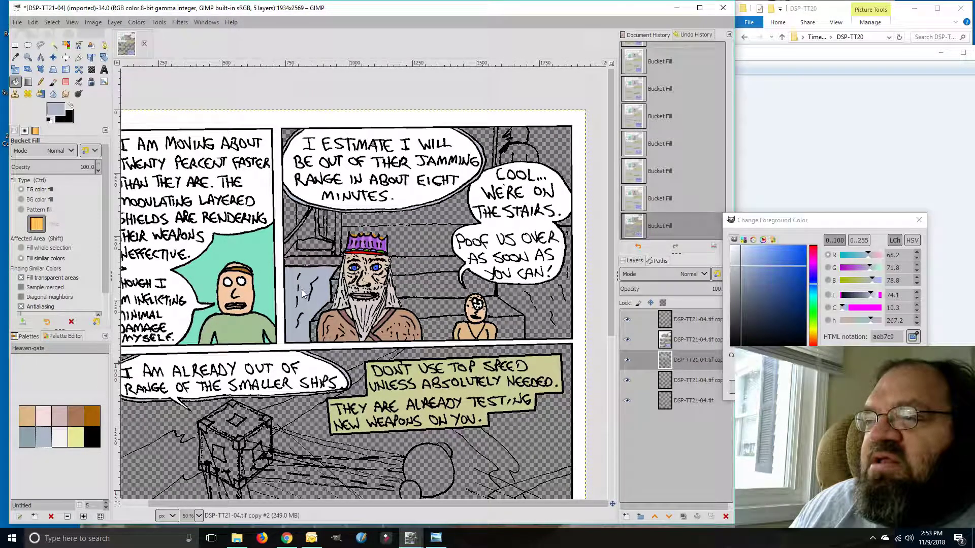
{"action": "left_click", "coordinate": [541, 301]}
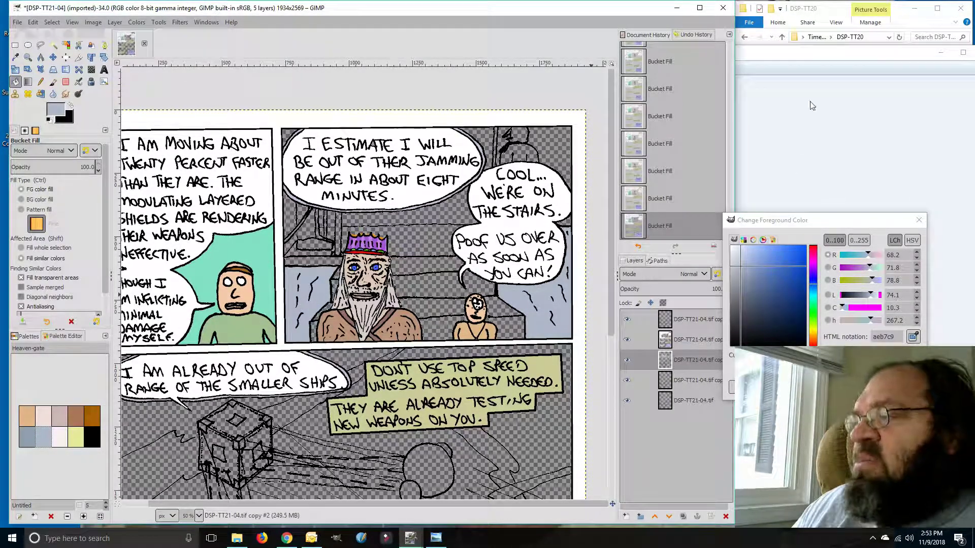
{"action": "left_click", "coordinate": [657, 171]}
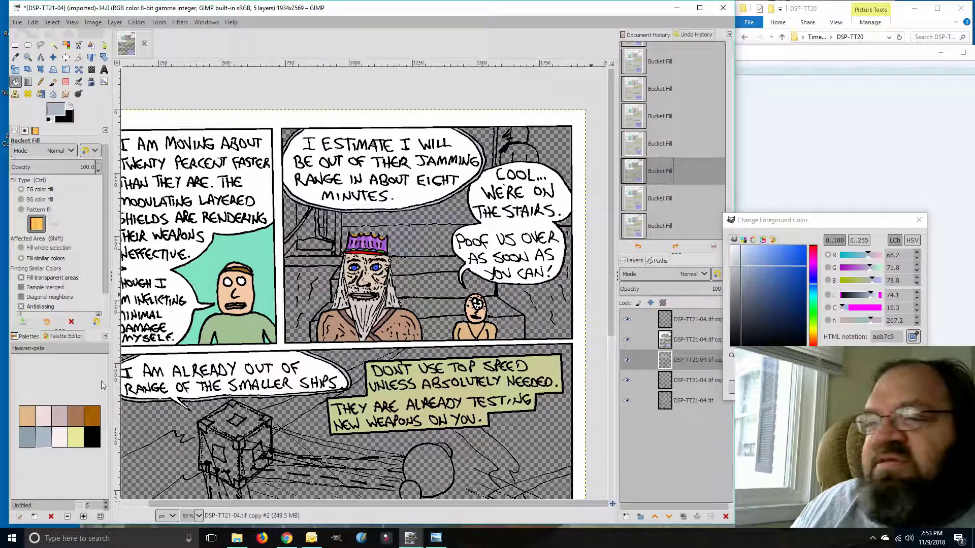
Bucket fill the stair treads behind the crowned man and around the small figure with light blue-grey aeb7c9
{"action": "left_click", "coordinate": [409, 264]}
{"action": "left_click", "coordinate": [337, 277]}
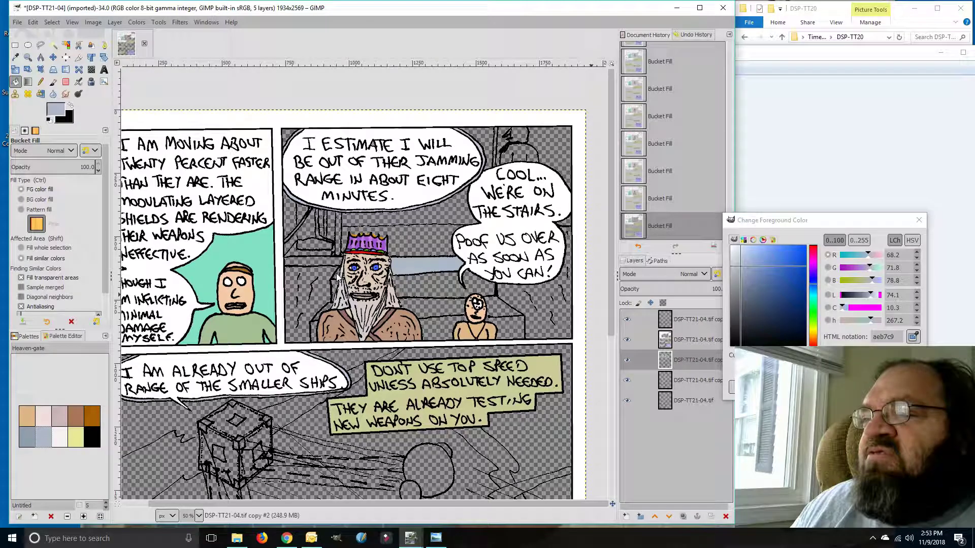
{"action": "left_click", "coordinate": [410, 237]}
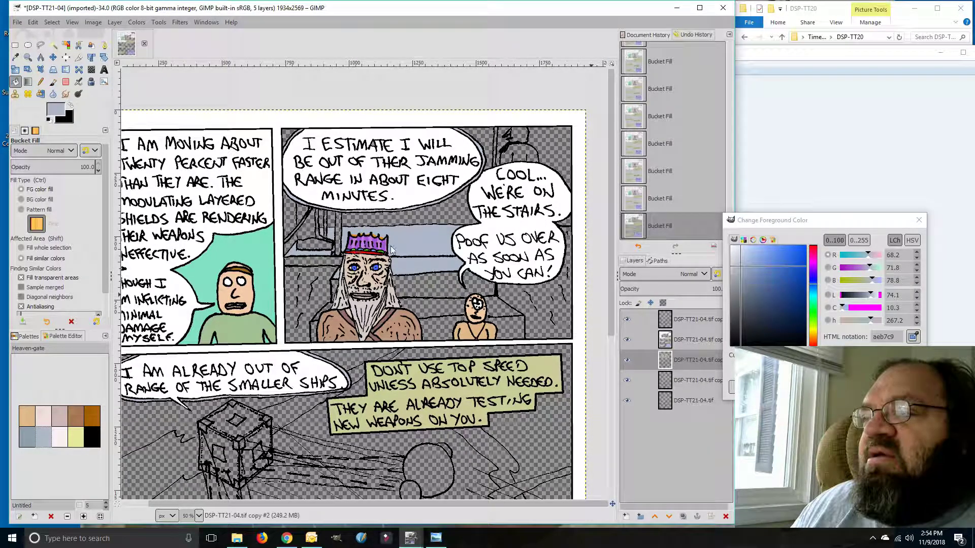
{"action": "left_click", "coordinate": [433, 306]}
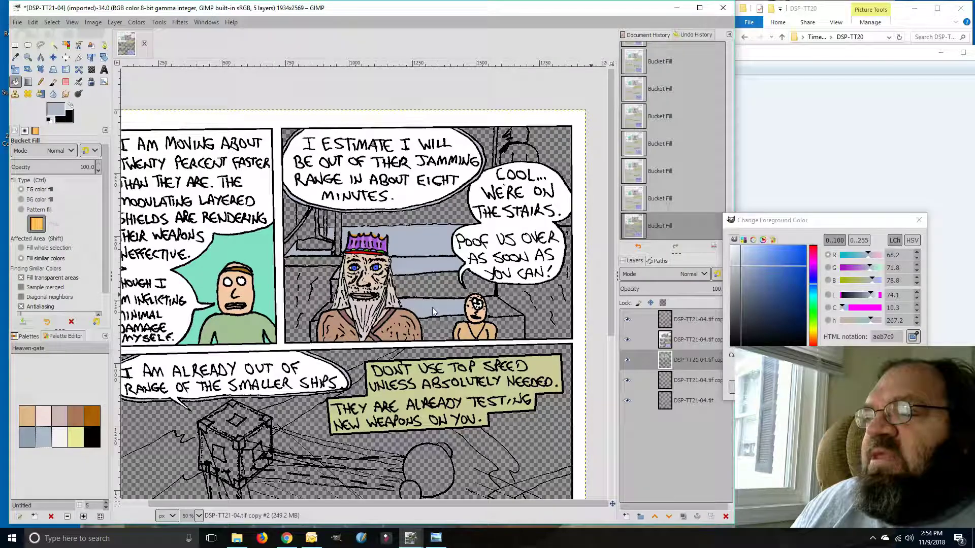
{"action": "left_click", "coordinate": [498, 307]}
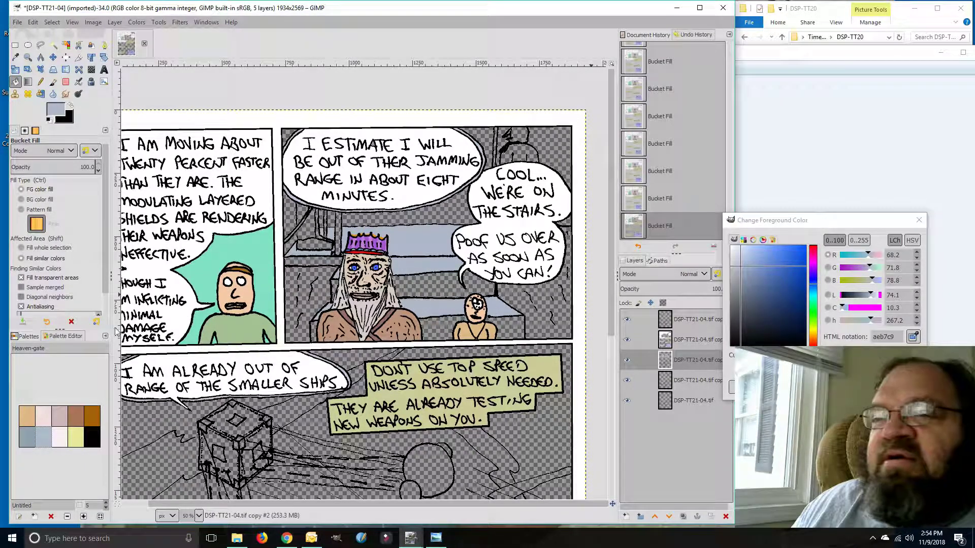
Bucket fill the stair risers behind the crowned man with the palette's darker blue-grey 8fa0ae
{"action": "left_click", "coordinate": [26, 437]}
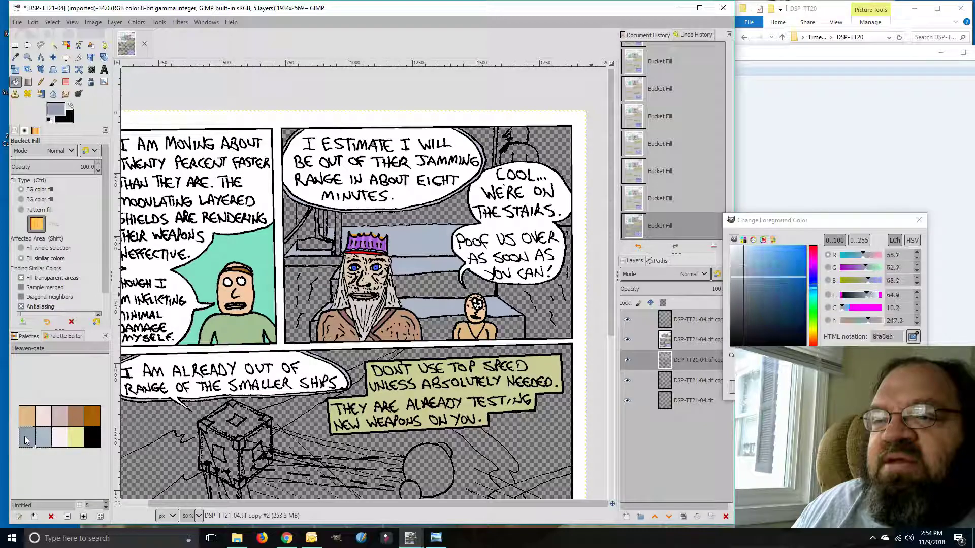
{"action": "left_click", "coordinate": [419, 281]}
{"action": "left_click", "coordinate": [440, 336]}
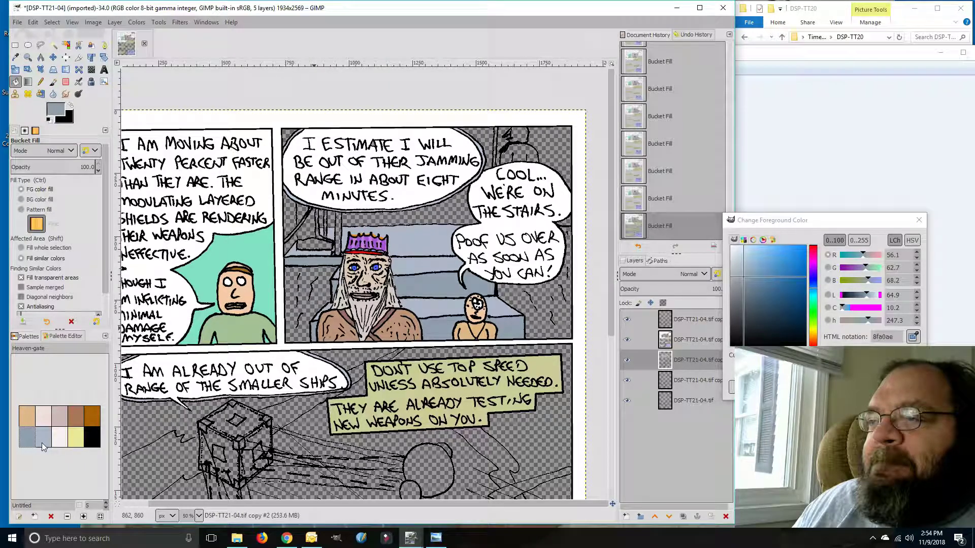
Change the foreground colour to grey 8c9298, bucket fill the rock walls on both sides of the stairs, and undo the extra fill above them
{"action": "left_click", "coordinate": [738, 290]}
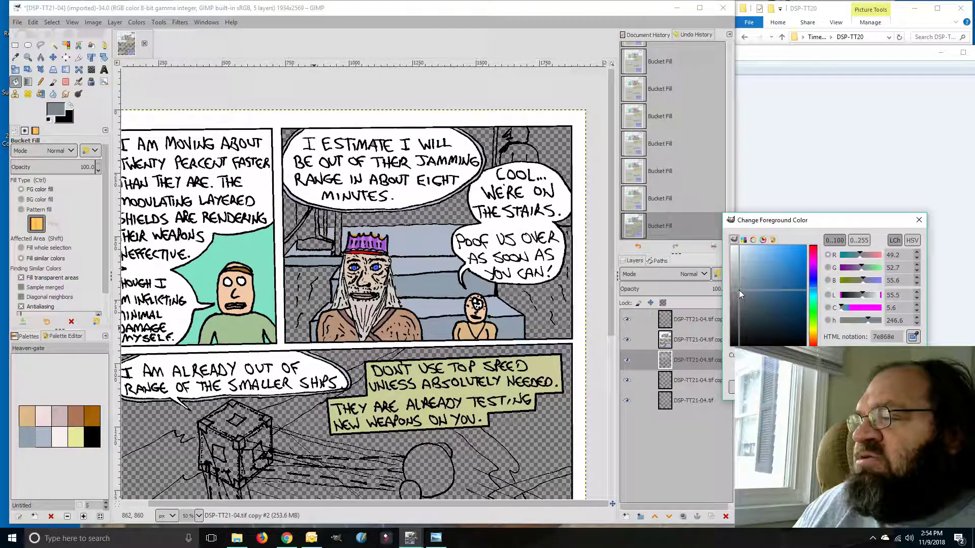
{"action": "left_click", "coordinate": [735, 290]}
{"action": "left_click", "coordinate": [736, 285]}
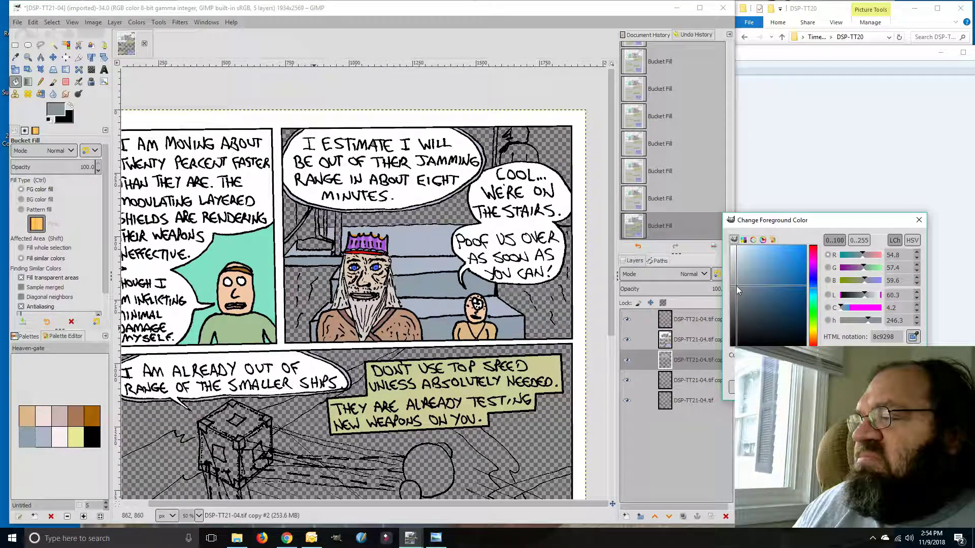
{"action": "left_click", "coordinate": [545, 300]}
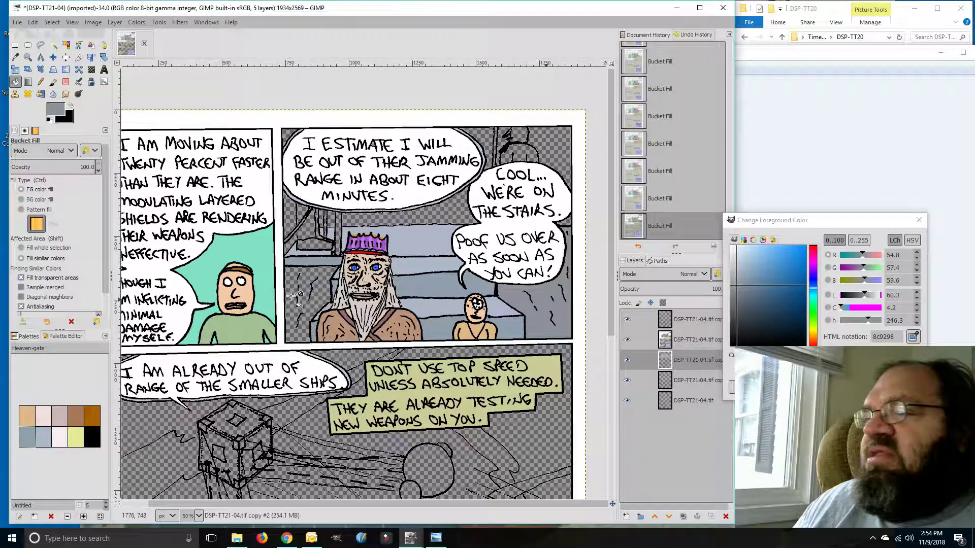
{"action": "left_click", "coordinate": [309, 285]}
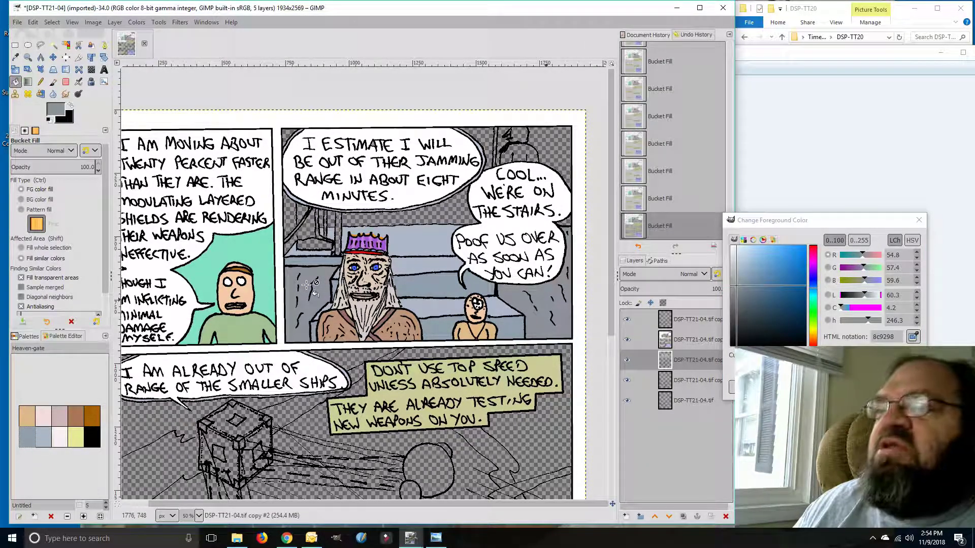
{"action": "left_click", "coordinate": [290, 245]}
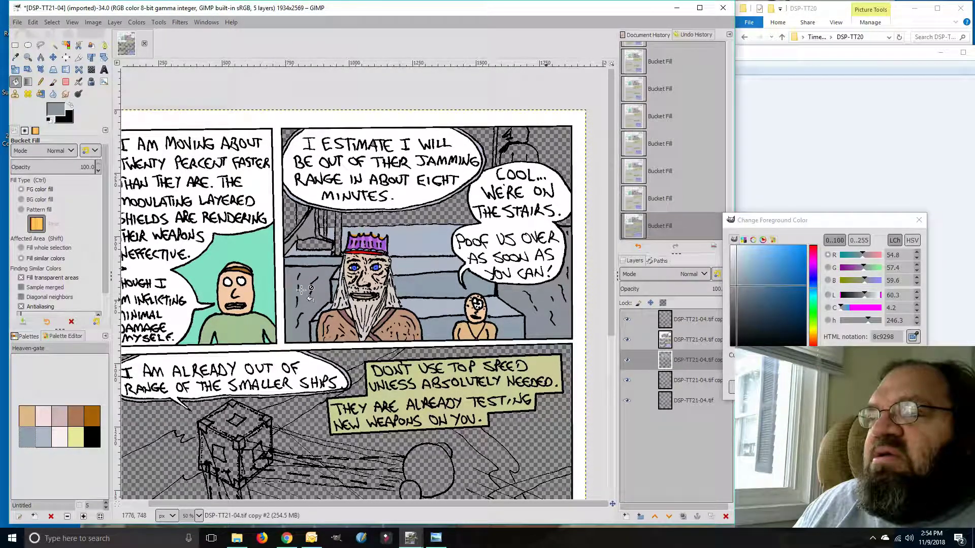
{"action": "key", "text": "ctrl+z"}
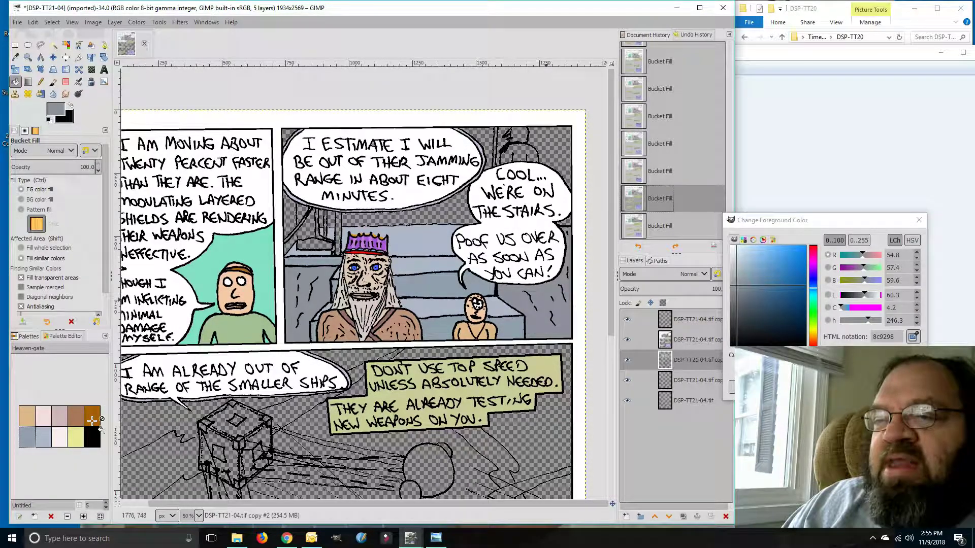
Bucket fill the background wall above the stairs and beside the speech balloons with the palette's brown a97758
{"action": "left_click", "coordinate": [76, 417]}
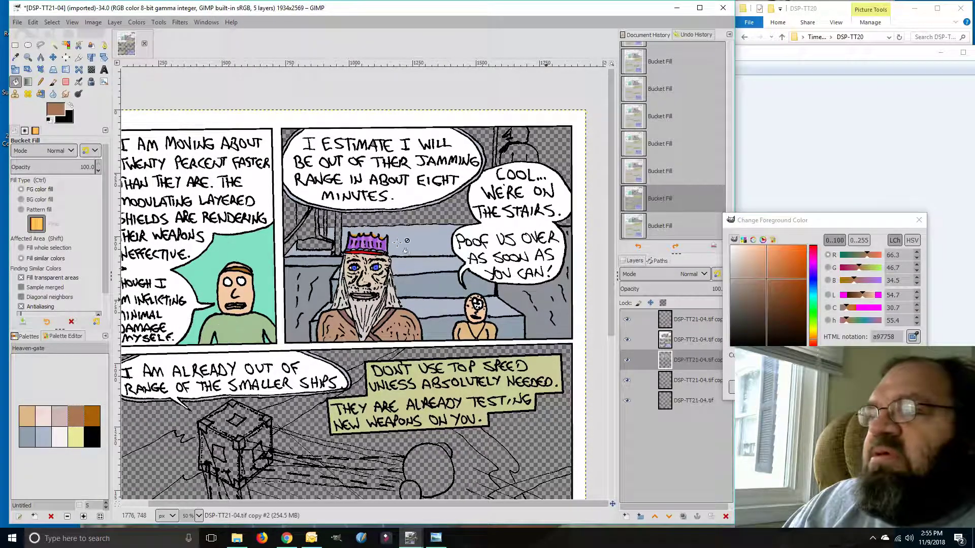
{"action": "left_click", "coordinate": [416, 218]}
{"action": "left_click", "coordinate": [482, 133]}
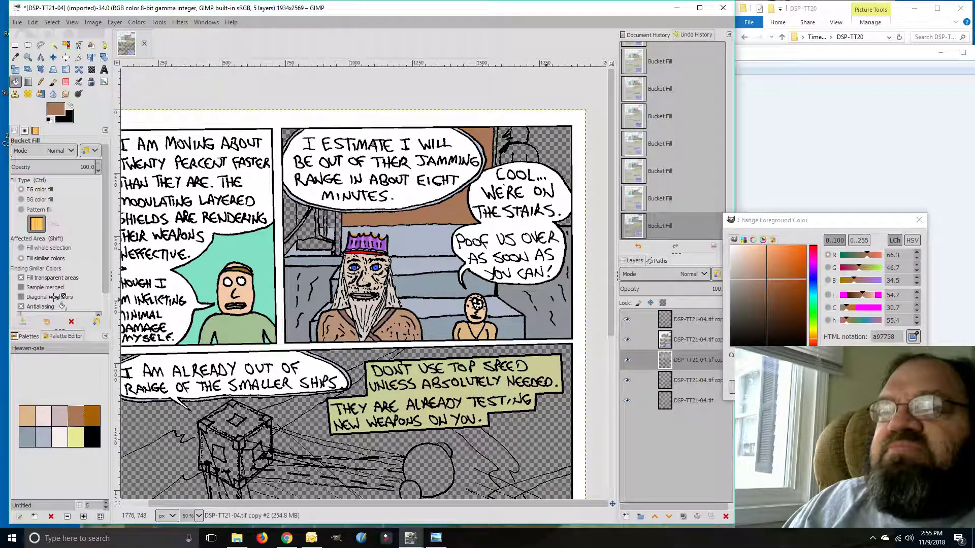
{"action": "left_click", "coordinate": [29, 337]}
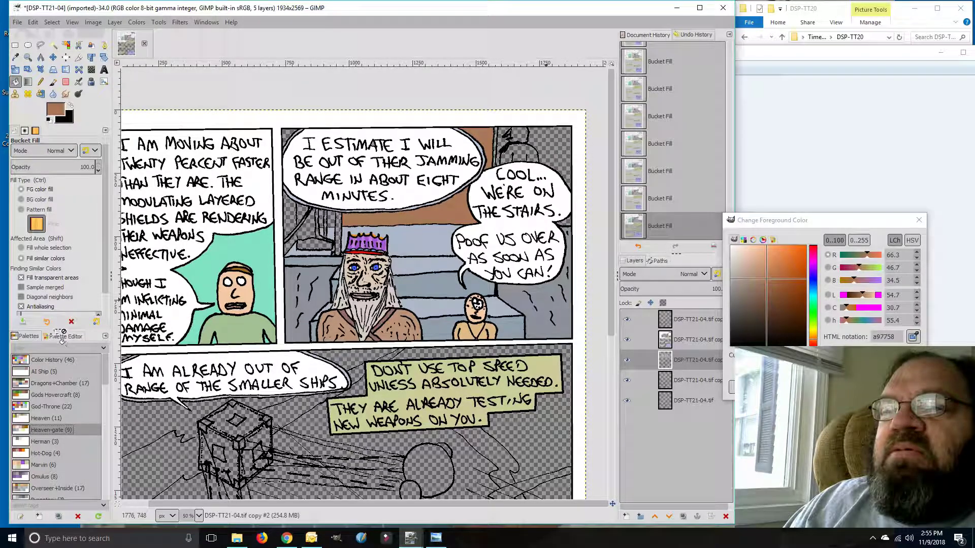
{"action": "double_click", "coordinate": [20, 430]}
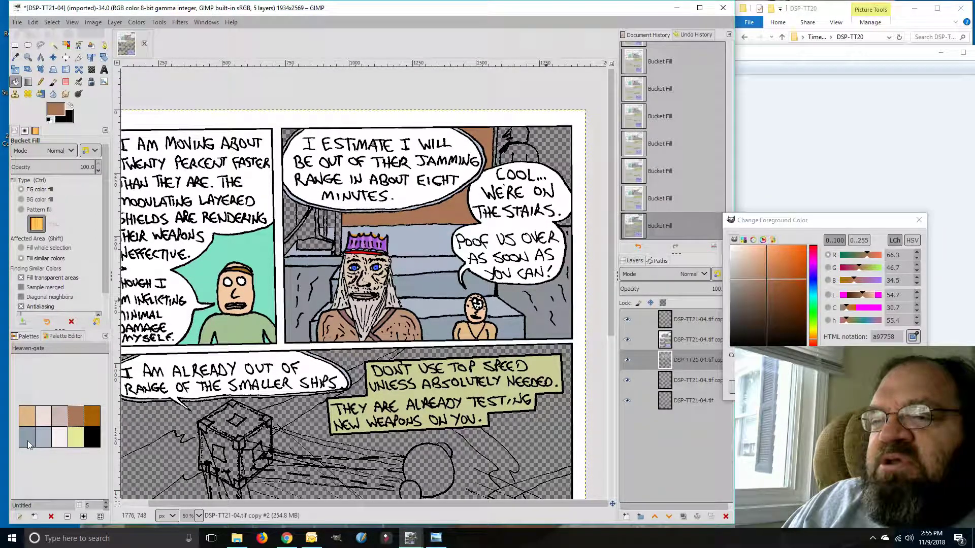
Bucket fill the seat-shaped structure beside the crowned man with c6cfe1, and its back plus the dome above the "COOL..." balloon with a2adc2
{"action": "left_click", "coordinate": [45, 438]}
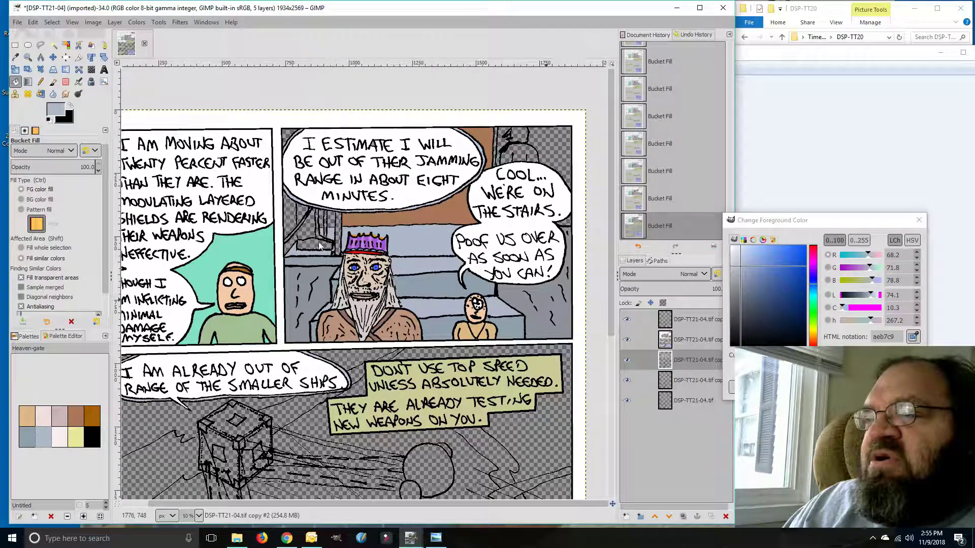
{"action": "left_click", "coordinate": [740, 257]}
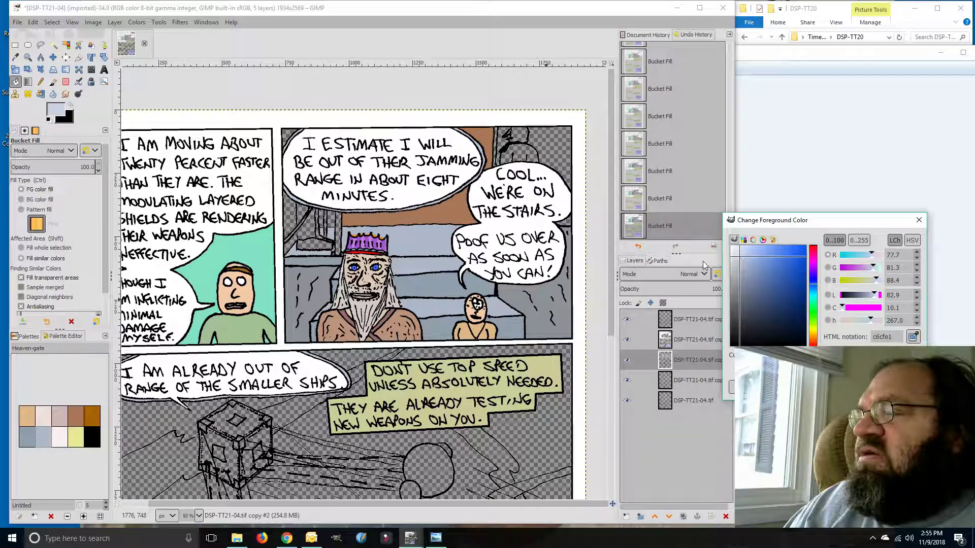
{"action": "left_click", "coordinate": [322, 247]}
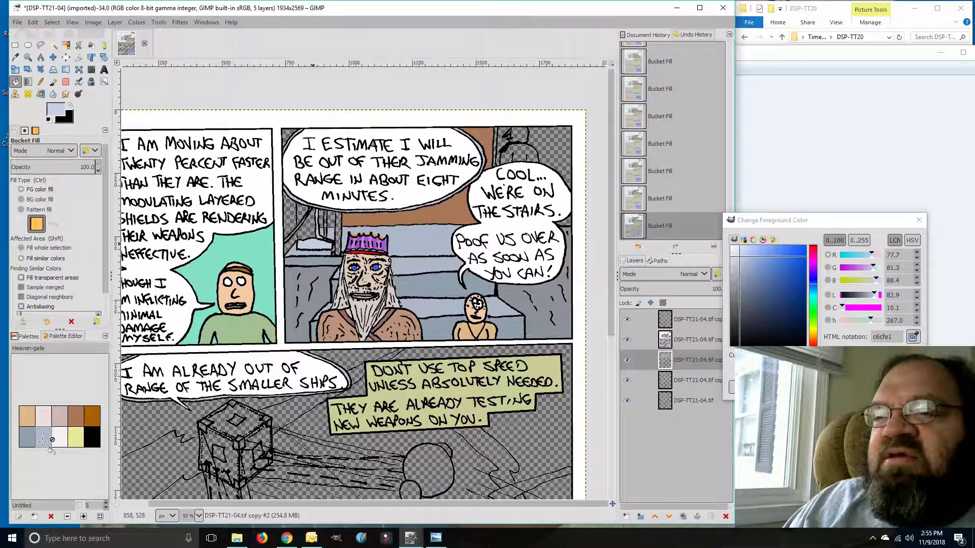
{"action": "left_click", "coordinate": [743, 270]}
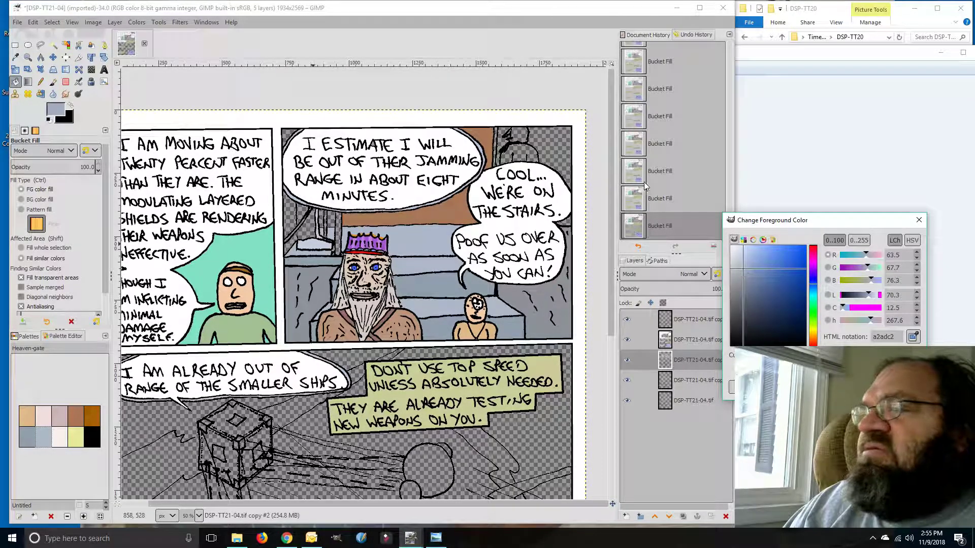
{"action": "left_click", "coordinate": [528, 151]}
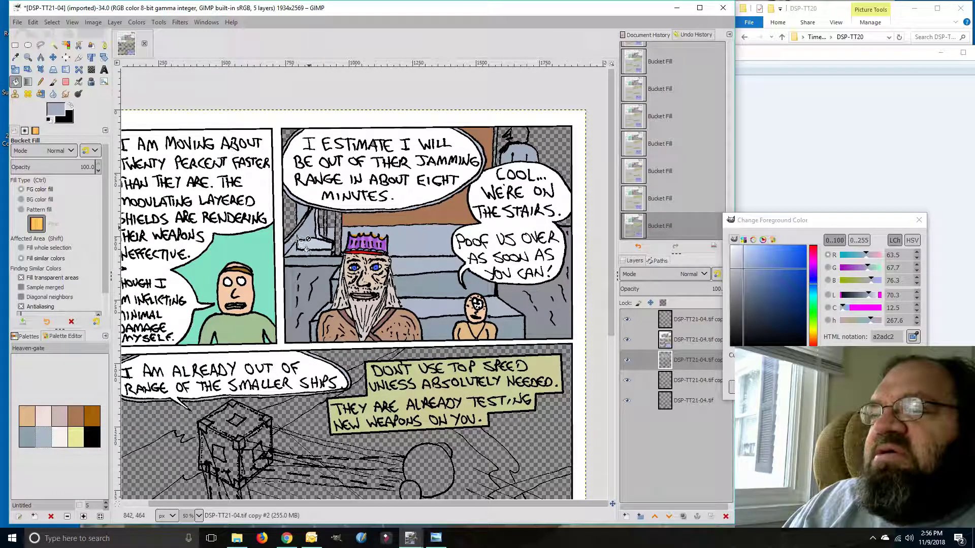
At 200% zoom, sample grey 8c9298 from the rock wall and close the openings on both sides of the diagonal beam with Pencil strokes
{"action": "left_click", "coordinate": [201, 516]}
{"action": "left_click", "coordinate": [196, 446]}
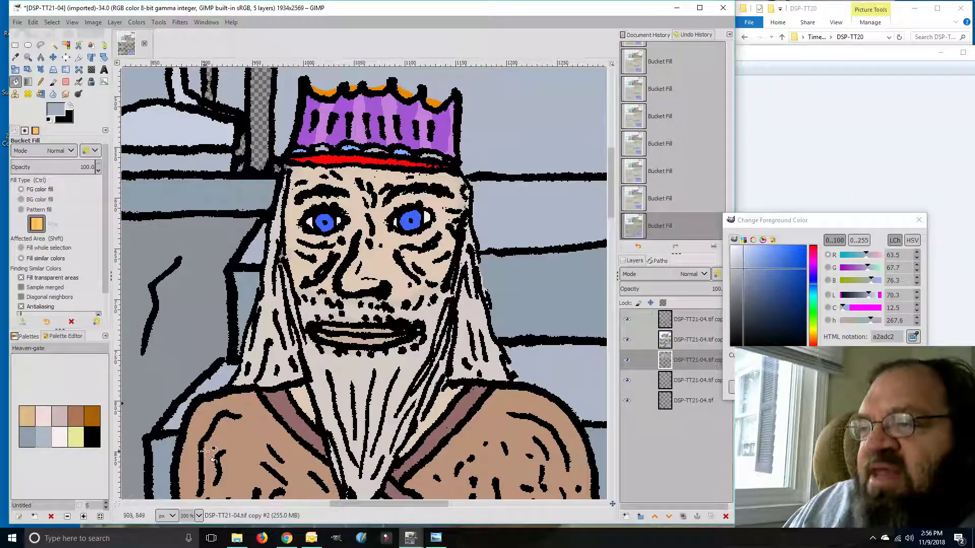
{"action": "left_click_drag", "start_coordinate": [334, 503], "coordinate": [273, 504]}
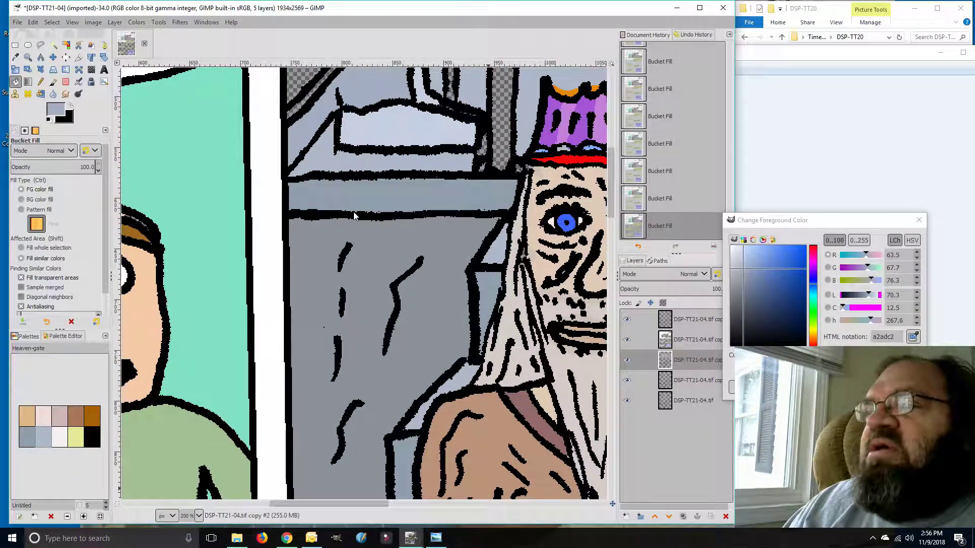
{"action": "left_click_drag", "start_coordinate": [610, 190], "coordinate": [608, 154]}
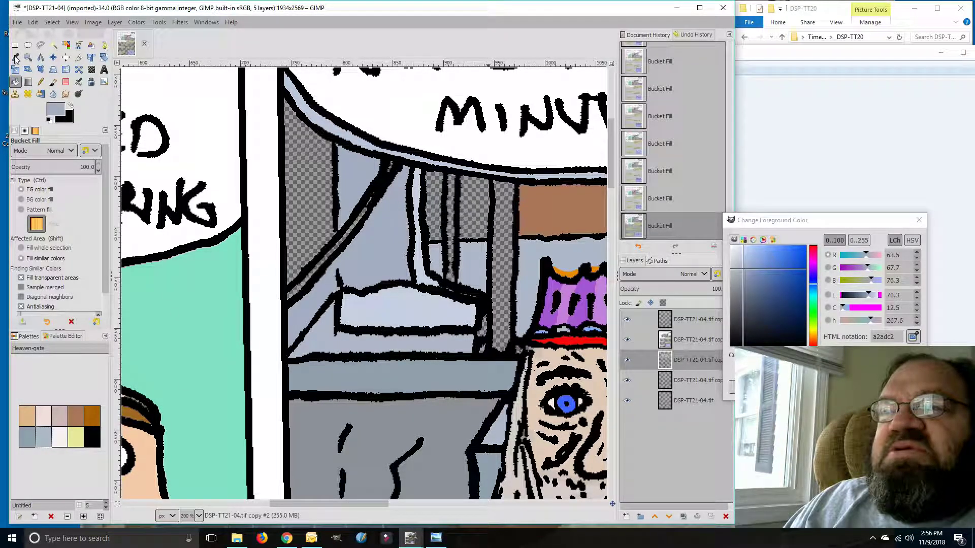
{"action": "left_click", "coordinate": [780, 223]}
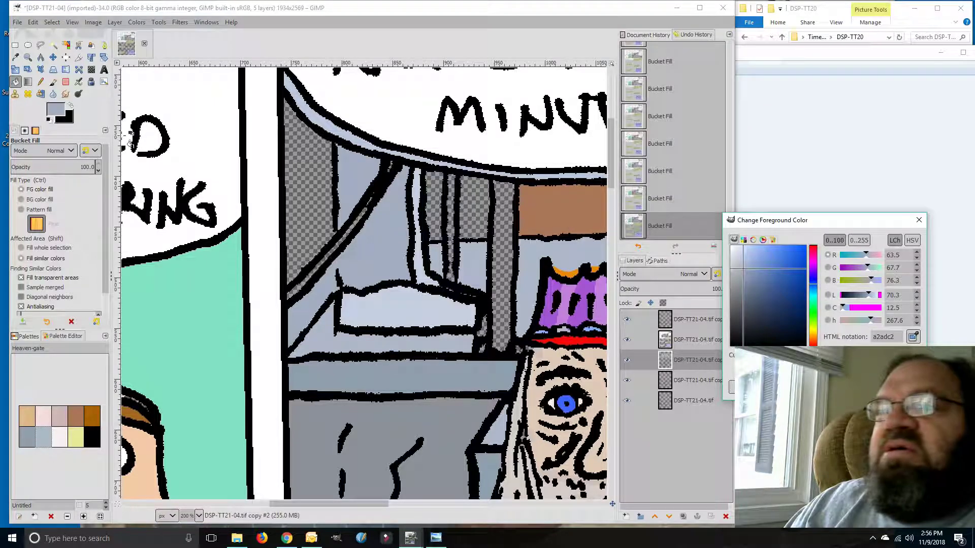
{"action": "left_click", "coordinate": [15, 56]}
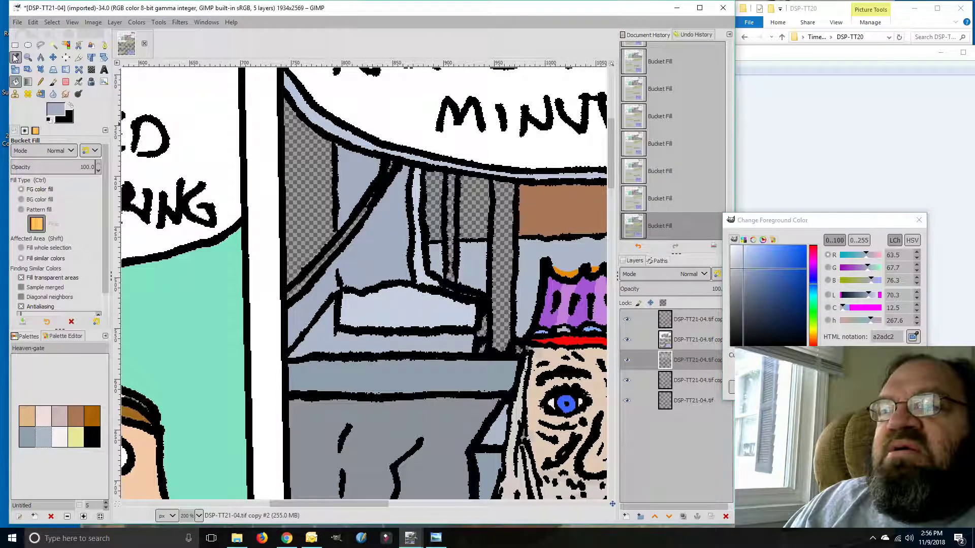
{"action": "left_click", "coordinate": [315, 422]}
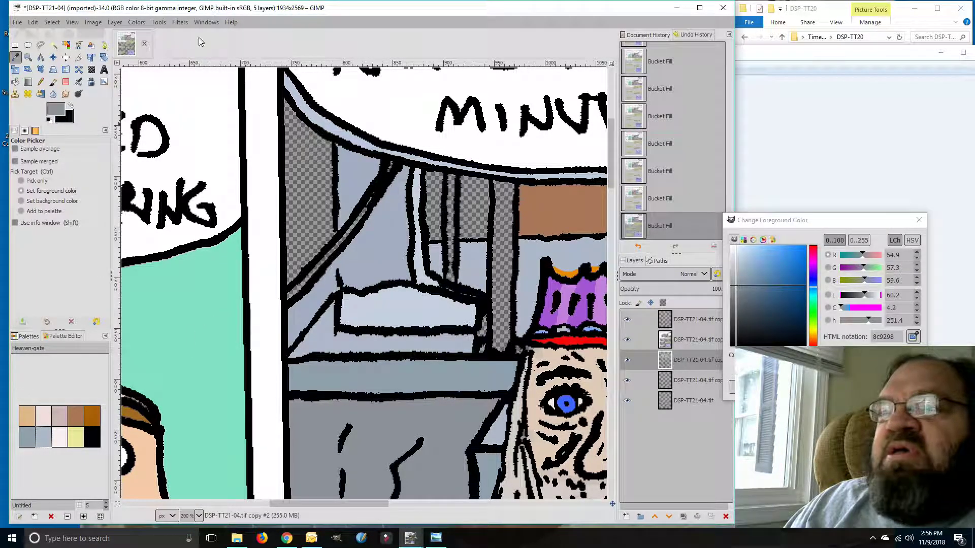
{"action": "left_click", "coordinate": [41, 81]}
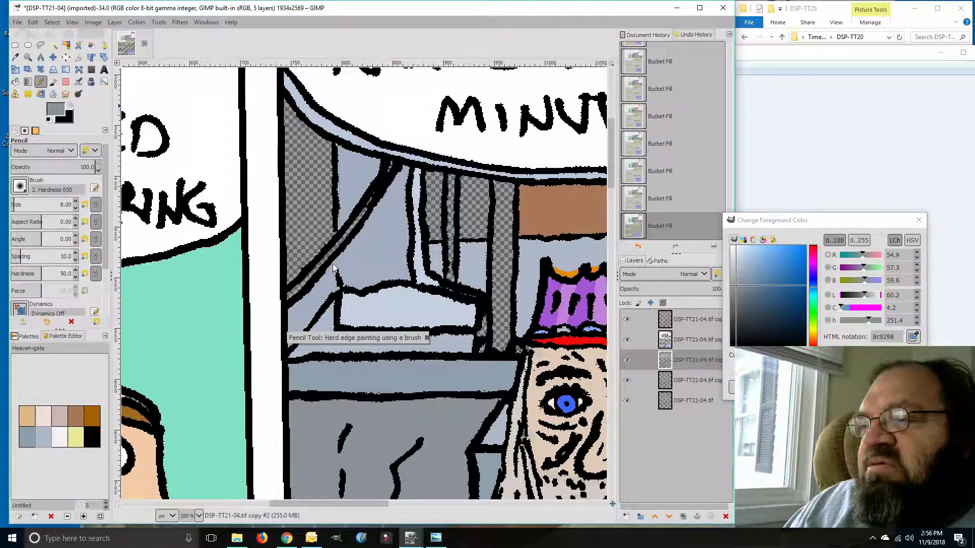
{"action": "left_click", "coordinate": [335, 292]}
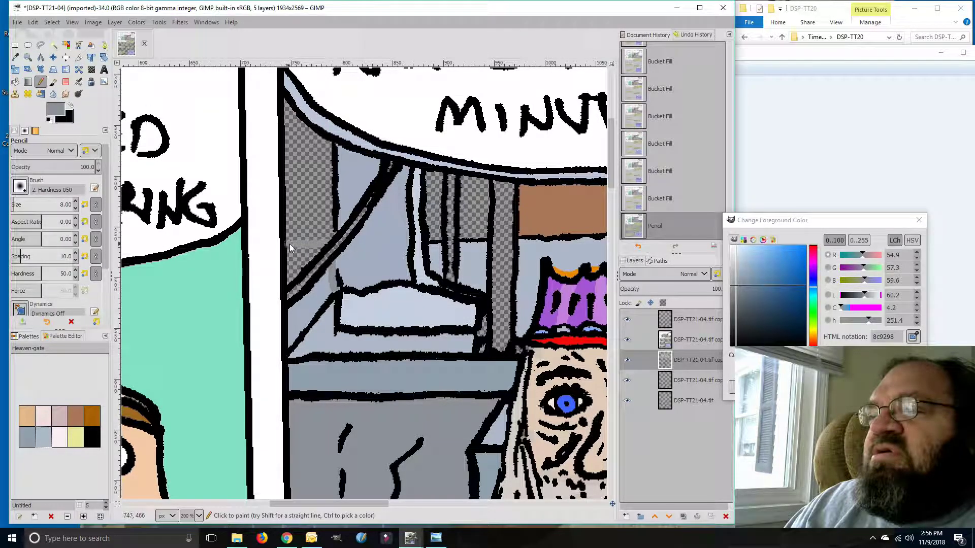
{"action": "left_click_drag", "start_coordinate": [312, 245], "coordinate": [288, 244]}
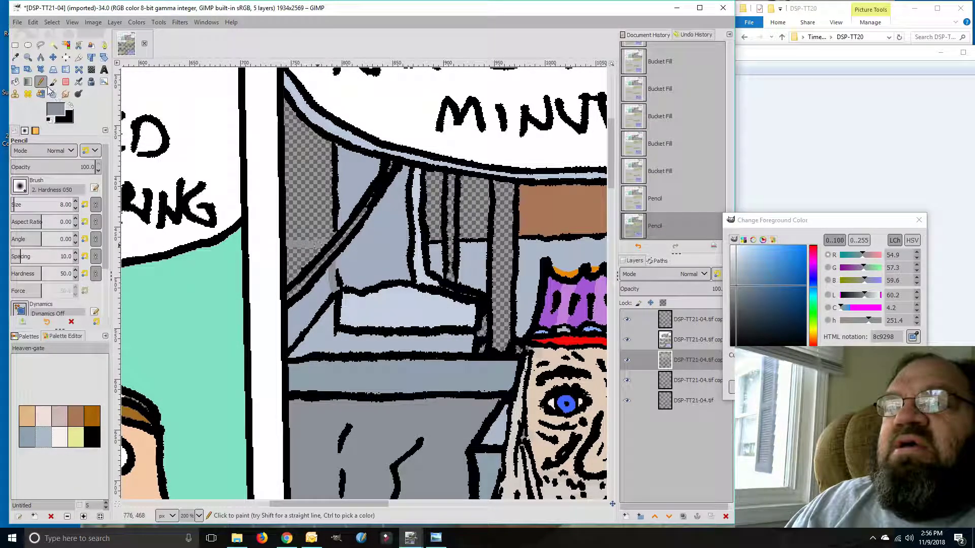
Bucket fill the wall area between the panel border and diagonal beam with grey 8c9298, try filling below the beam, and undo that second fill
{"action": "left_click", "coordinate": [787, 221]}
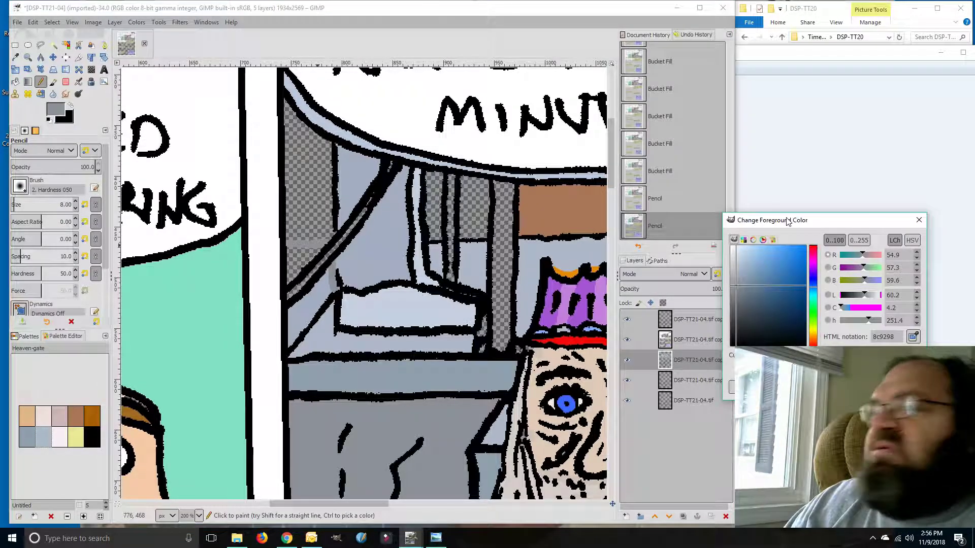
{"action": "left_click", "coordinate": [15, 81]}
{"action": "left_click", "coordinate": [294, 254]}
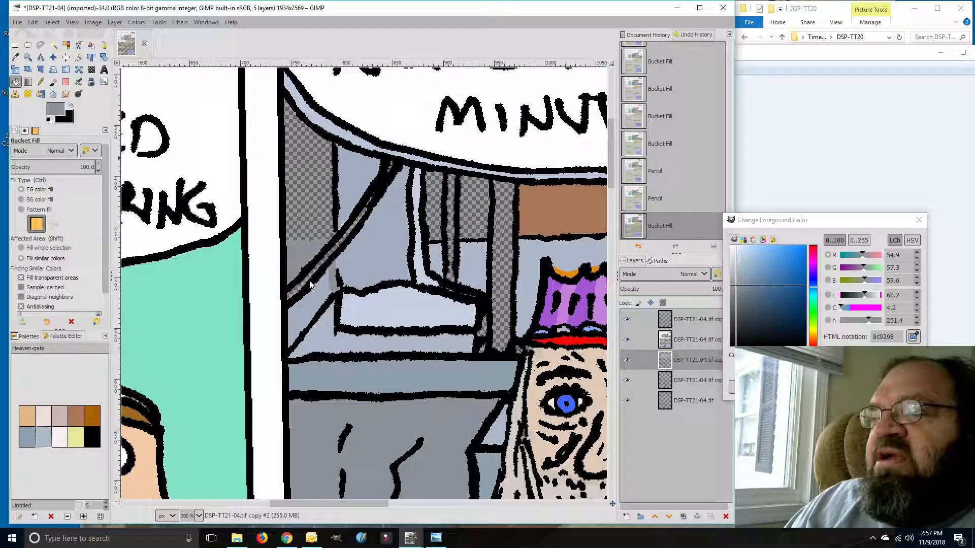
{"action": "left_click", "coordinate": [320, 293]}
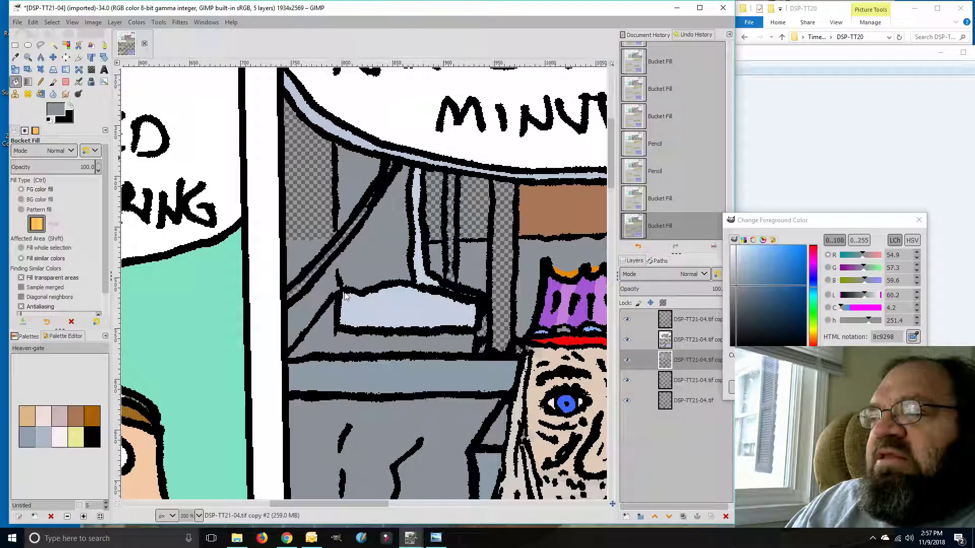
{"action": "left_click", "coordinate": [657, 199]}
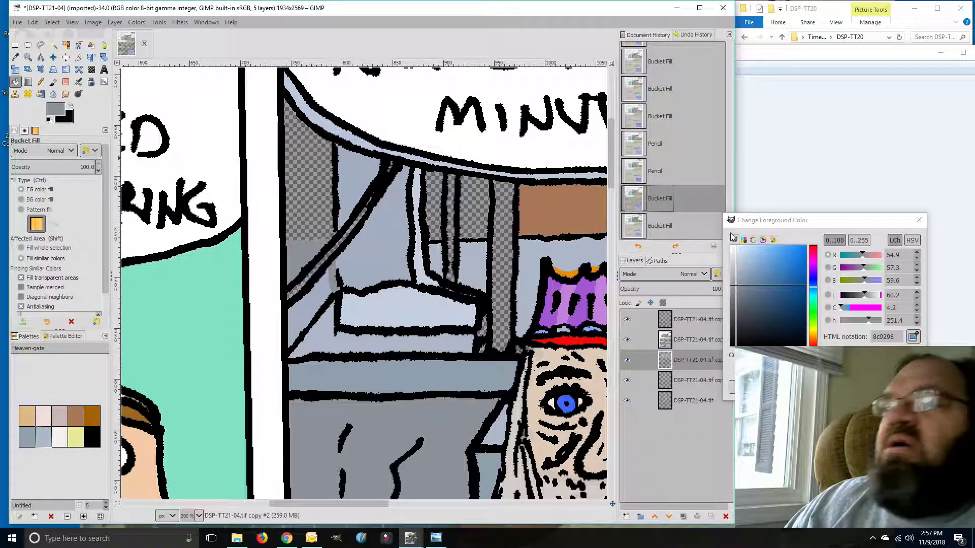
Paint the small triangle beneath the diagonal beam with the Pencil in grey 8c9298
{"action": "left_click", "coordinate": [790, 225]}
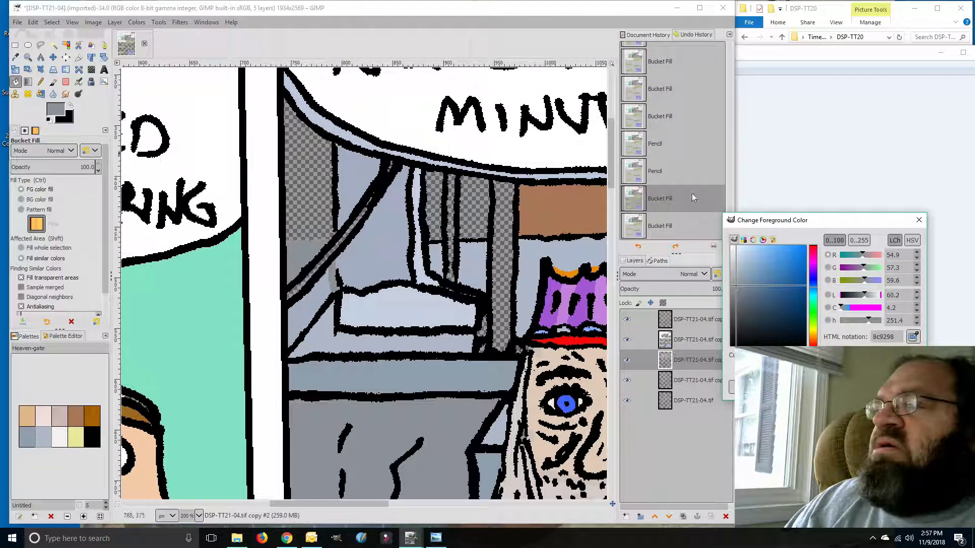
{"action": "left_click", "coordinate": [41, 82]}
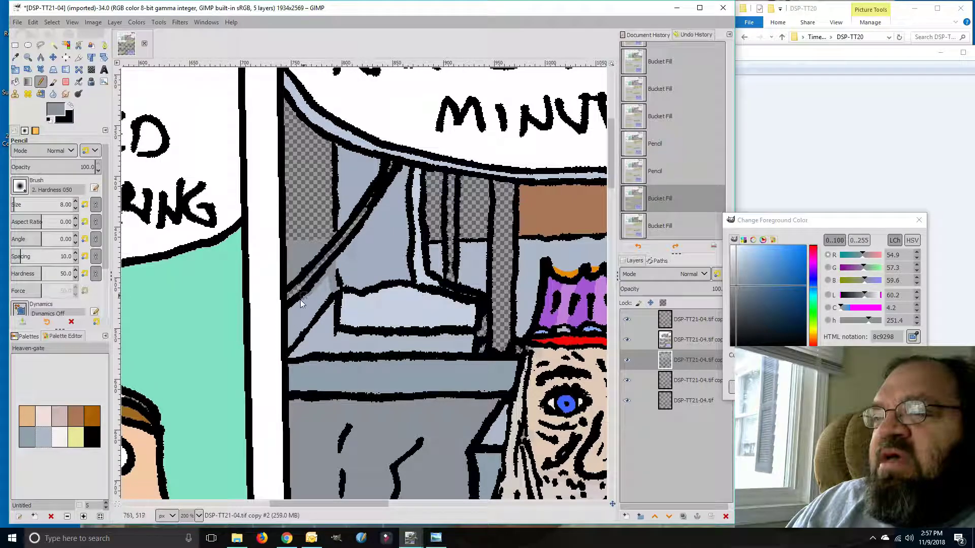
{"action": "mouse_move", "coordinate": [289, 322]}
{"action": "left_mouse_down"}
{"action": "mouse_move", "coordinate": [288, 343]}
{"action": "mouse_move", "coordinate": [290, 331]}
{"action": "mouse_move", "coordinate": [297, 345]}
{"action": "mouse_move", "coordinate": [331, 285]}
{"action": "mouse_move", "coordinate": [303, 307]}
{"action": "mouse_move", "coordinate": [331, 281]}
{"action": "mouse_move", "coordinate": [297, 321]}
{"action": "mouse_move", "coordinate": [315, 301]}
{"action": "mouse_move", "coordinate": [295, 312]}
{"action": "mouse_move", "coordinate": [333, 287]}
{"action": "left_mouse_up"}
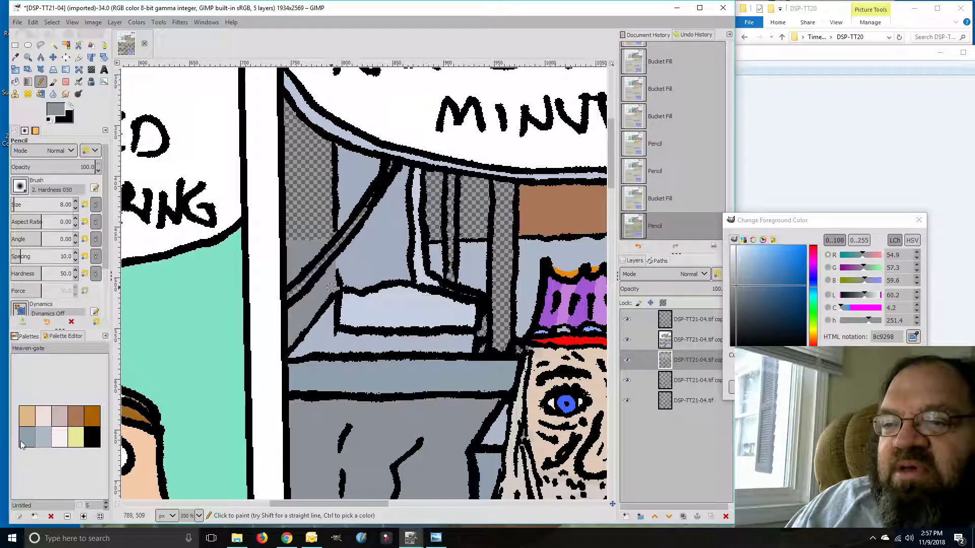
Colour the diagonal beam with the palette's tan deb887, bucket filling its wider parts and pencilling in the narrow upper end
{"action": "left_click", "coordinate": [29, 417]}
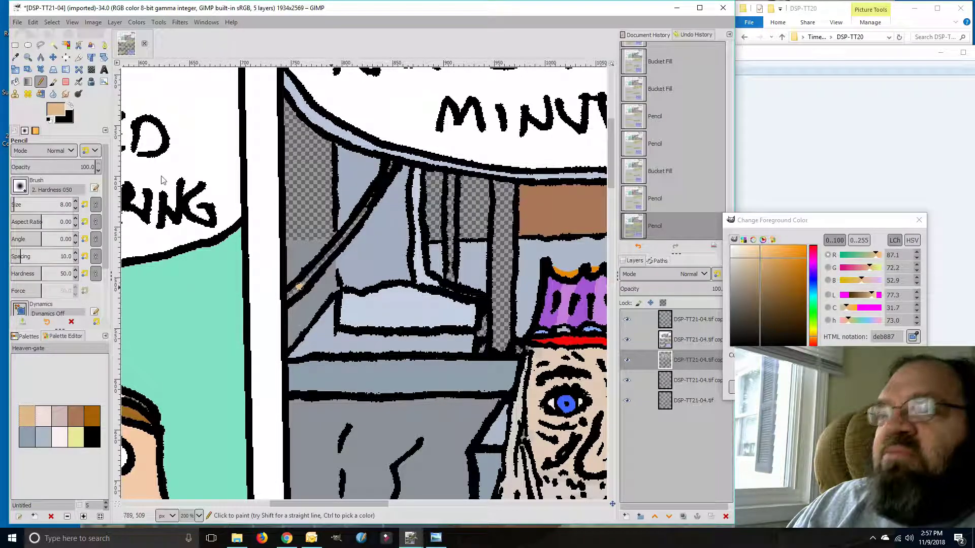
{"action": "left_click", "coordinate": [354, 225]}
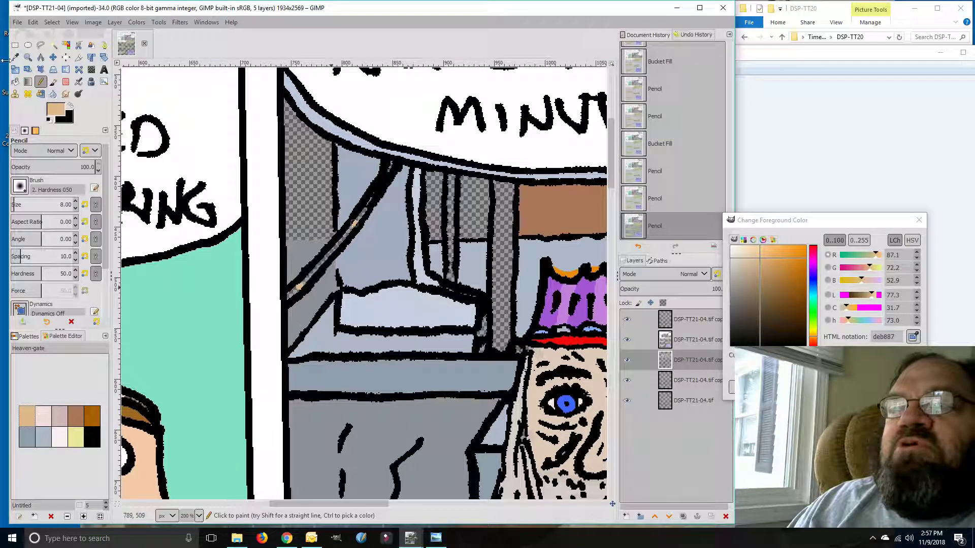
{"action": "left_click", "coordinate": [15, 82]}
{"action": "left_click", "coordinate": [293, 293]}
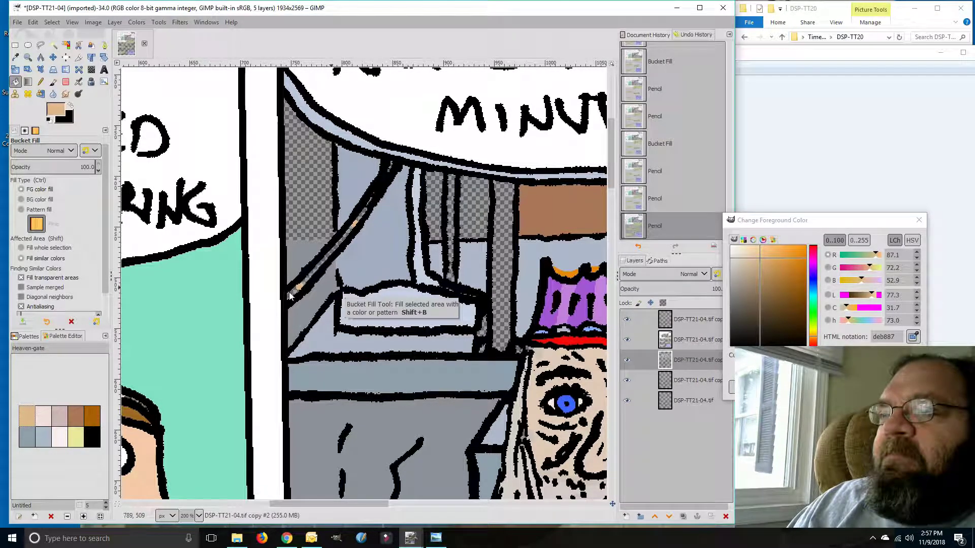
{"action": "left_click", "coordinate": [308, 280]}
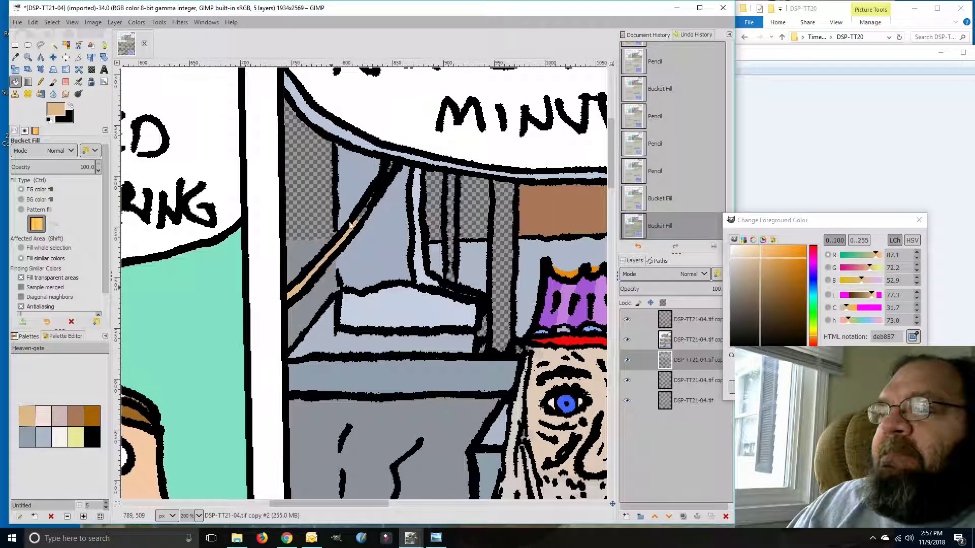
{"action": "left_click", "coordinate": [362, 218]}
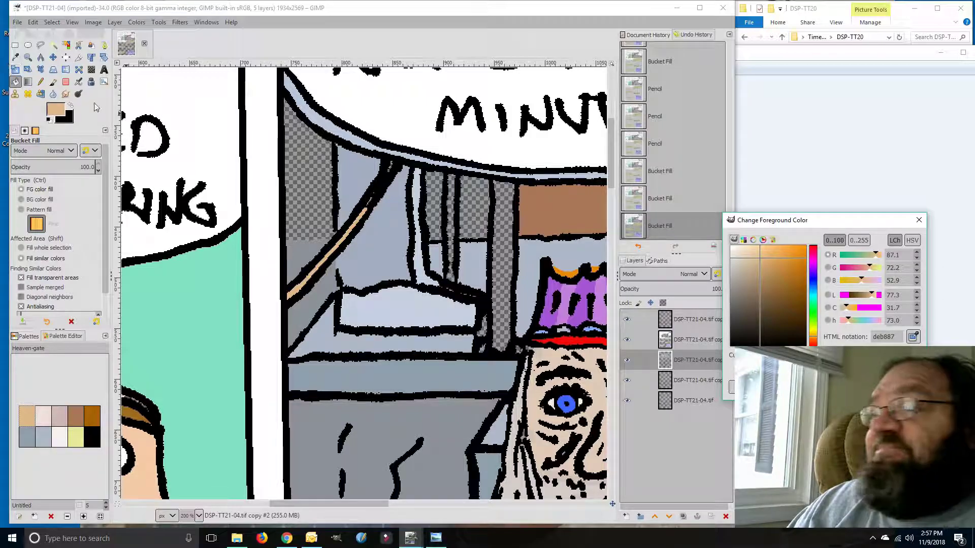
{"action": "left_click", "coordinate": [42, 82]}
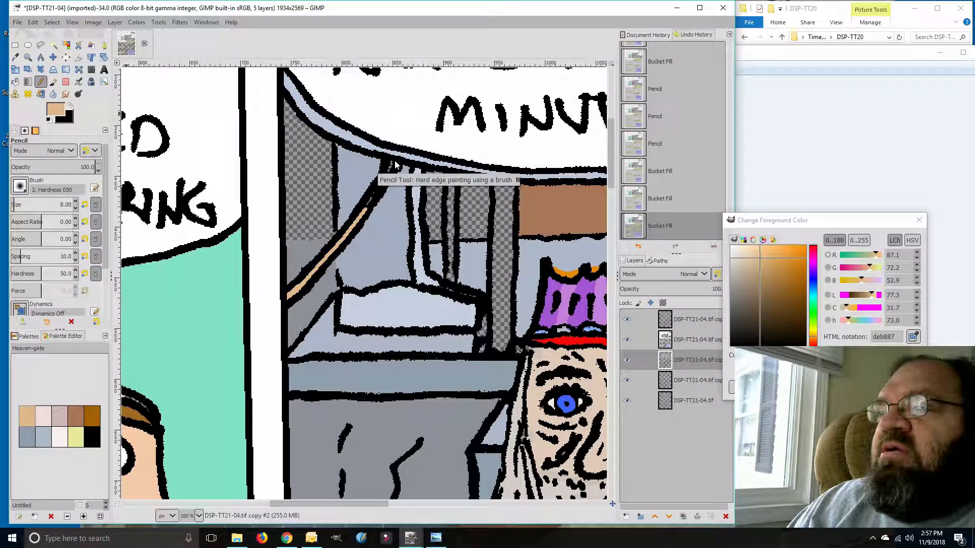
{"action": "left_click_drag", "start_coordinate": [392, 165], "coordinate": [362, 216]}
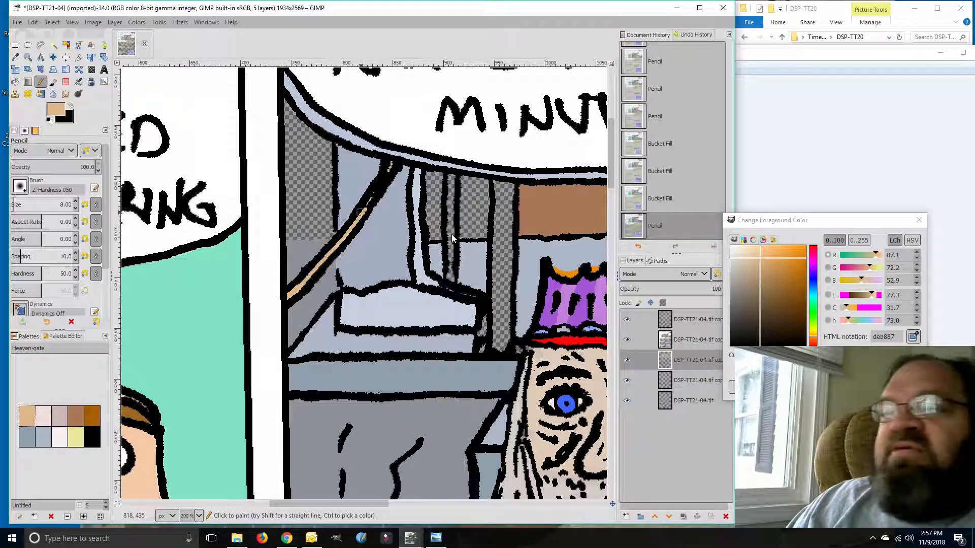
Colour the narrow and wide vertical posts behind the crowned man with the palette's brown a56106, using Pencil and Bucket Fill
{"action": "left_click", "coordinate": [92, 415]}
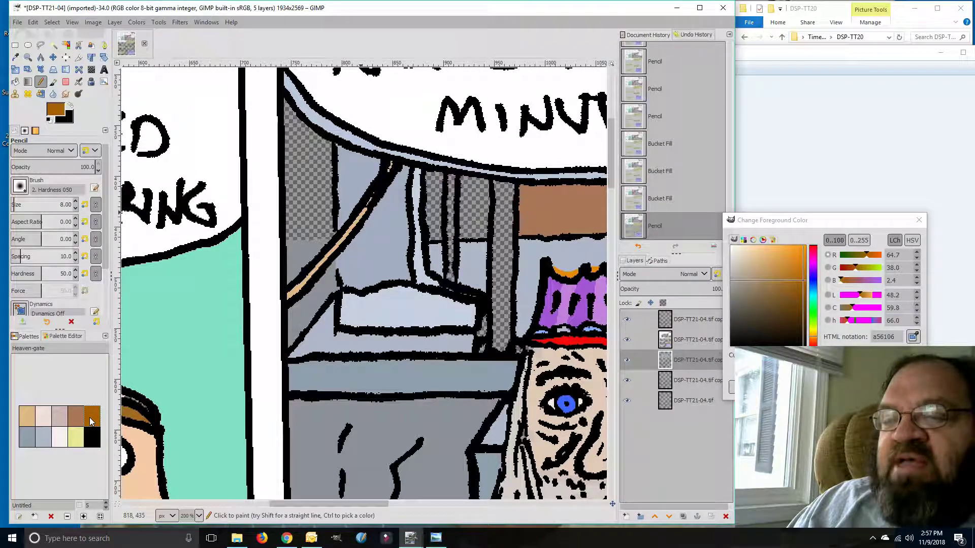
{"action": "left_click", "coordinate": [449, 231]}
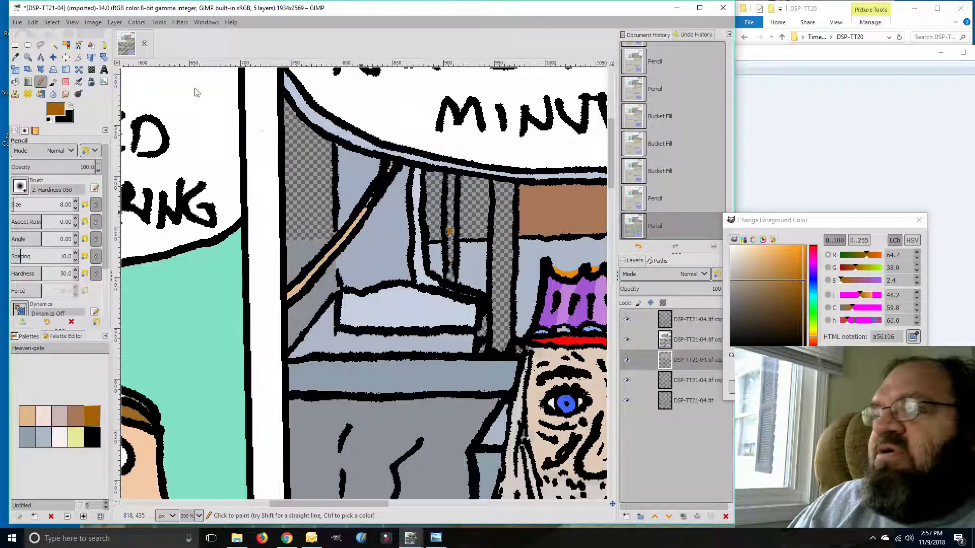
{"action": "left_click", "coordinate": [15, 81]}
{"action": "left_click", "coordinate": [450, 230]}
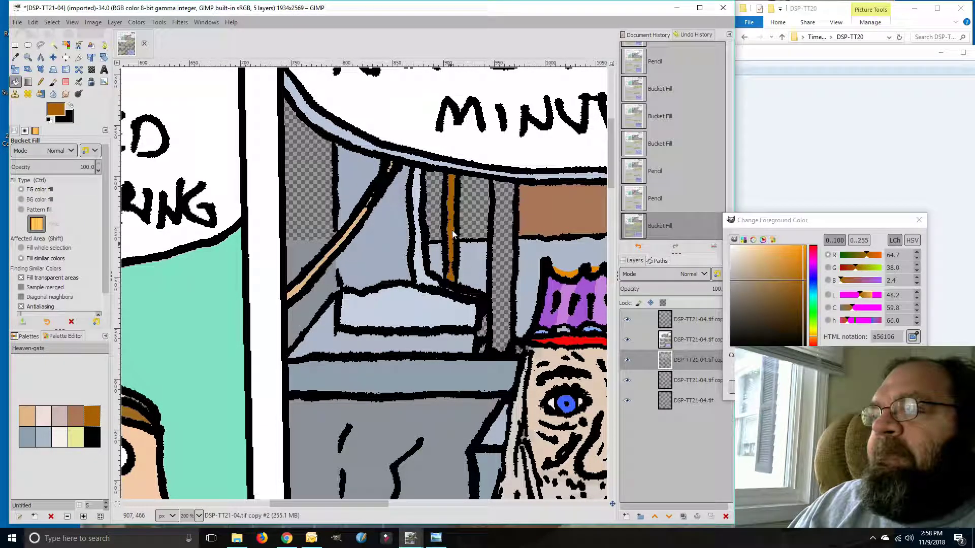
{"action": "left_click", "coordinate": [505, 278]}
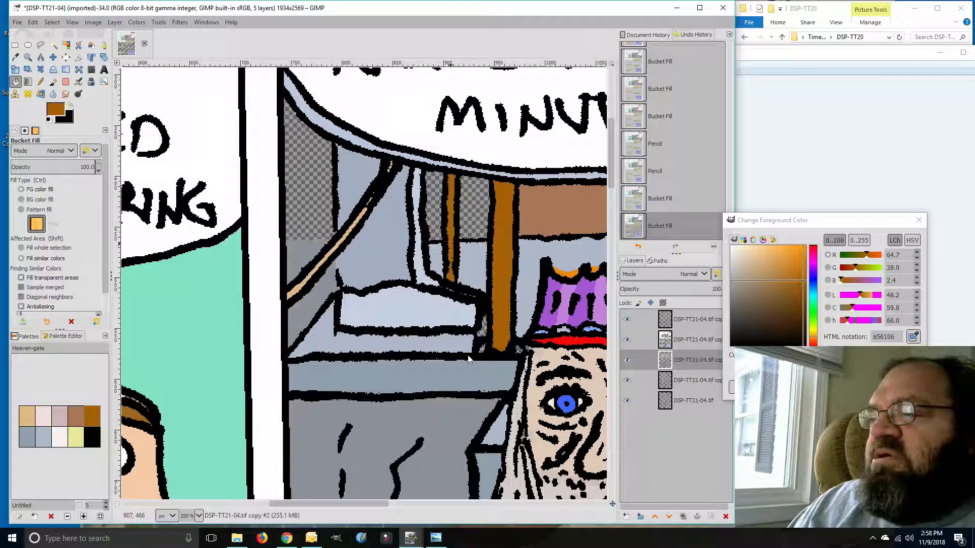
Bucket fill the small gaps around the base of the wide brown post with the palette's light blue-grey aeb7c9
{"action": "left_click", "coordinate": [44, 438]}
{"action": "left_click", "coordinate": [484, 331]}
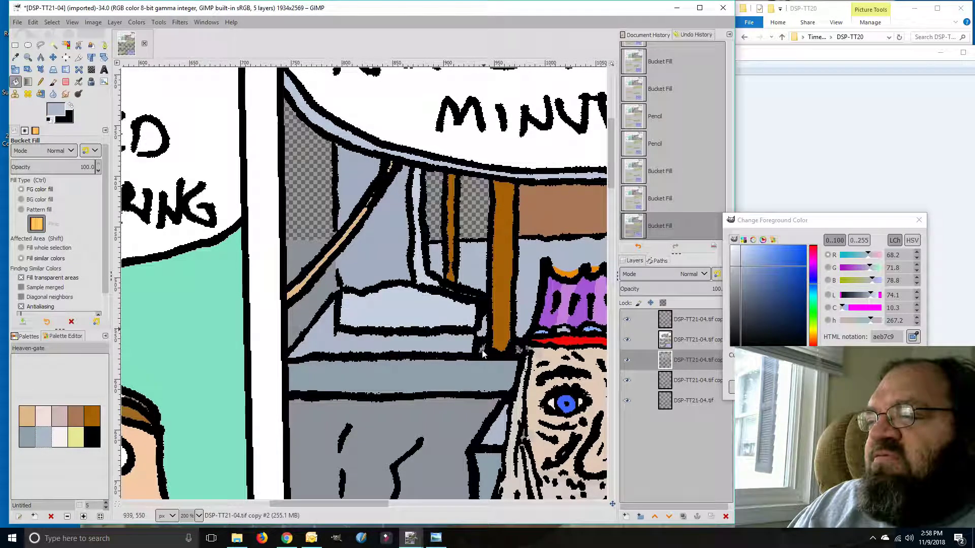
{"action": "left_click", "coordinate": [483, 350]}
{"action": "left_click", "coordinate": [518, 349]}
Bucket fill the background figure's head above the stairs speech bubble with light blue b1c2e4, and undo the same fill on its body
{"action": "left_click_drag", "start_coordinate": [370, 505], "coordinate": [618, 467]}
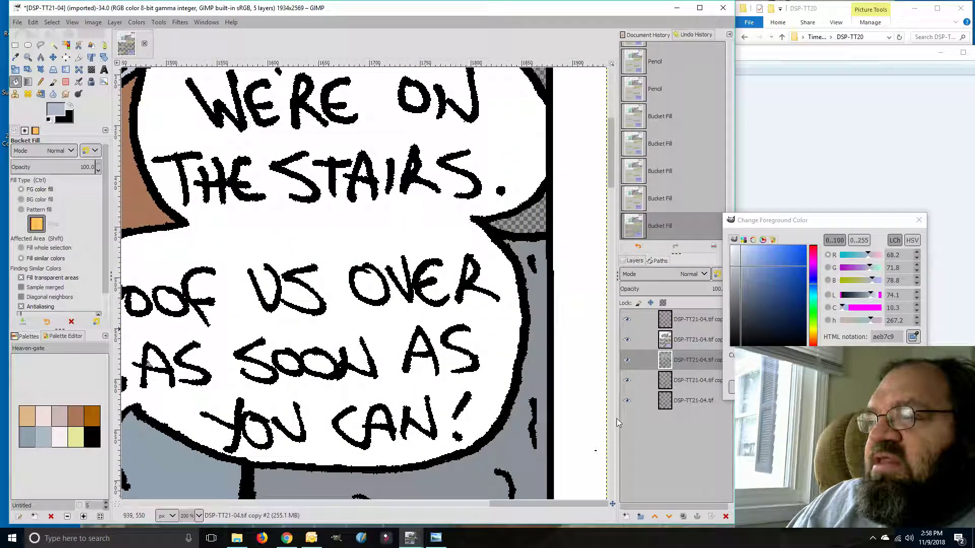
{"action": "left_click_drag", "start_coordinate": [611, 183], "coordinate": [607, 124]}
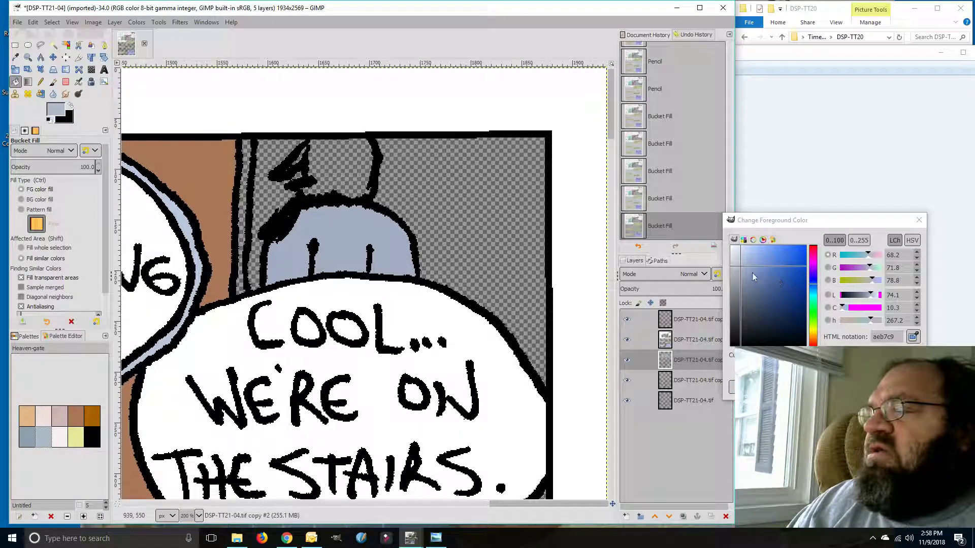
{"action": "left_click", "coordinate": [747, 257]}
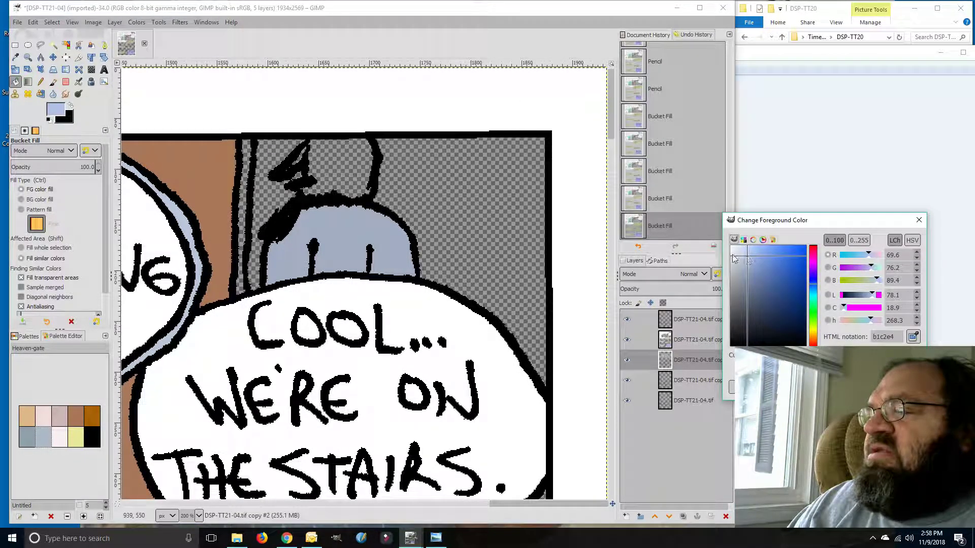
{"action": "left_click", "coordinate": [322, 164]}
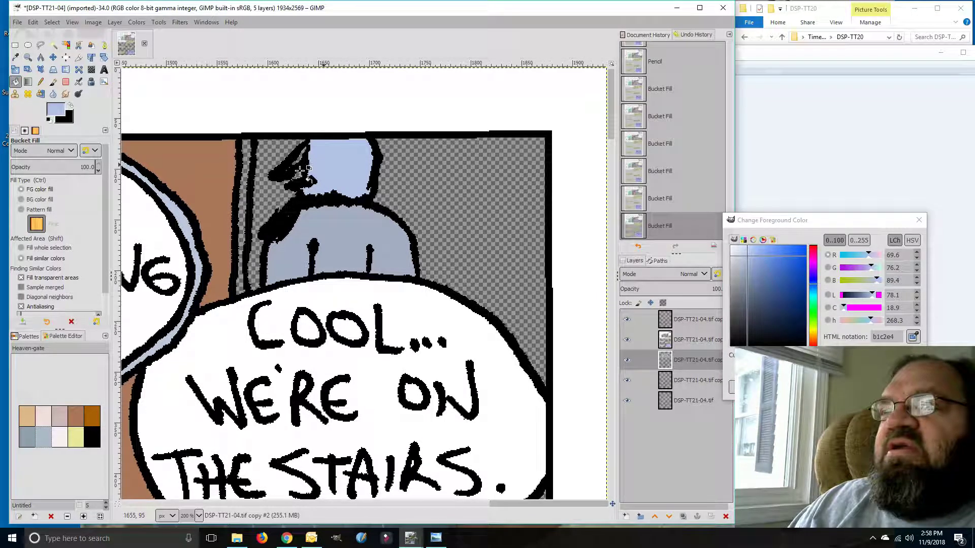
{"action": "left_click", "coordinate": [300, 160]}
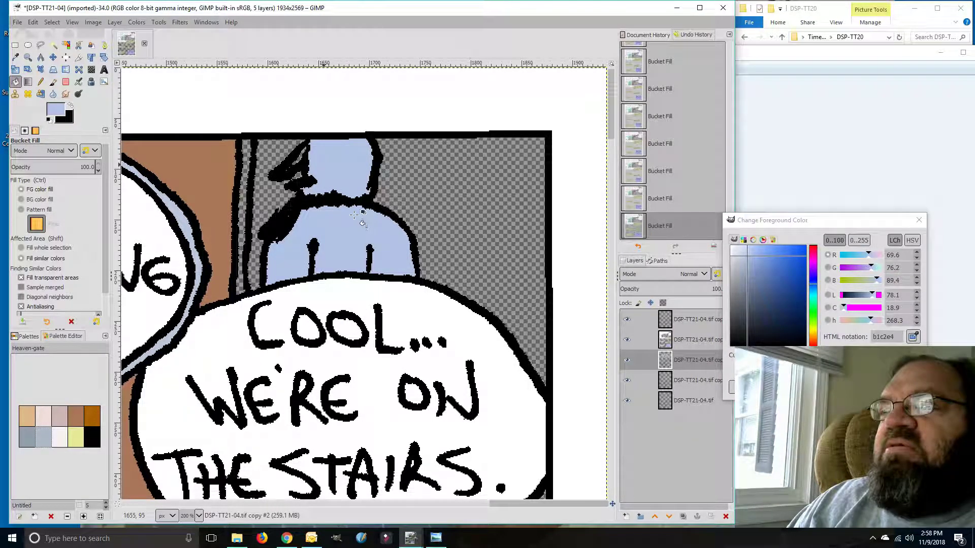
{"action": "left_click", "coordinate": [662, 200]}
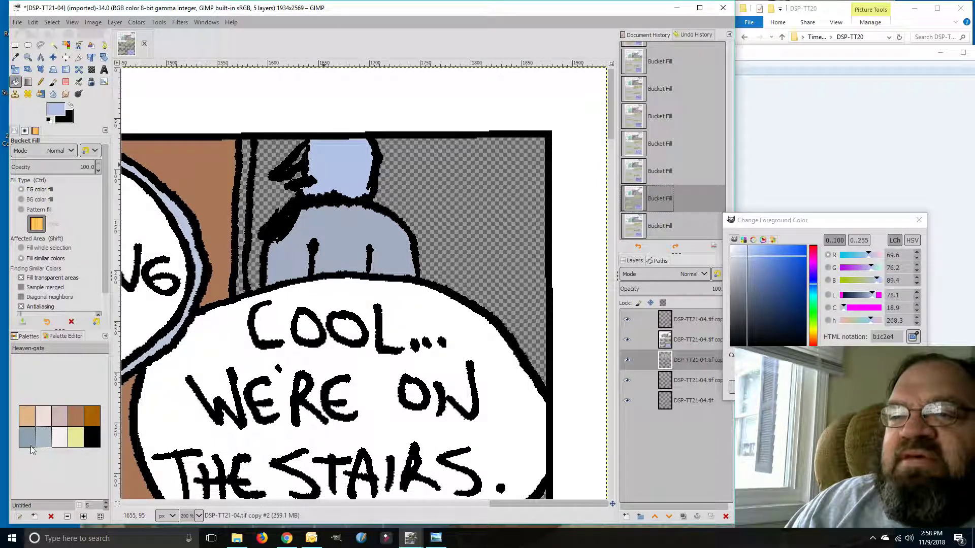
Pencil the tiny gap in the black shape beside the background figure's head with grey b4b9c4
{"action": "left_click", "coordinate": [734, 268]}
{"action": "left_click", "coordinate": [736, 269]}
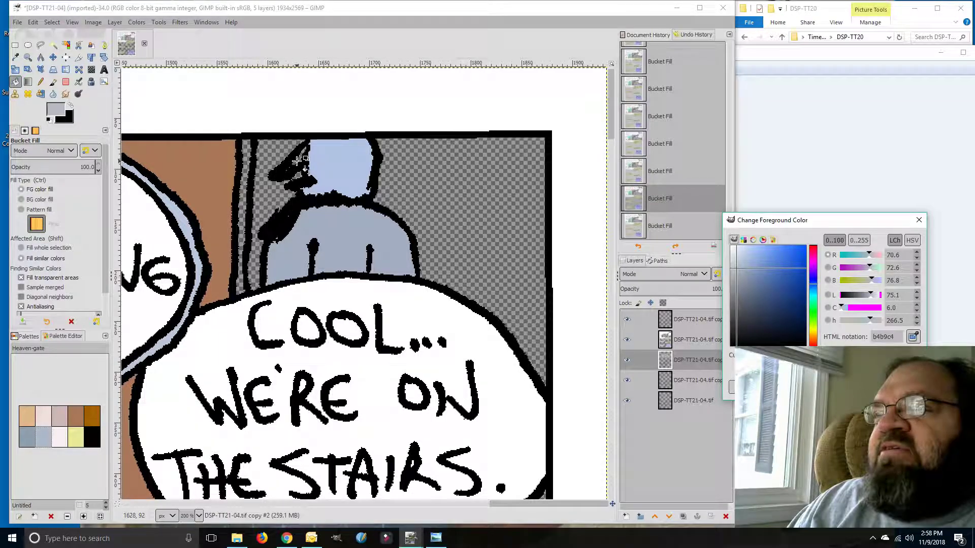
{"action": "left_click", "coordinate": [41, 84]}
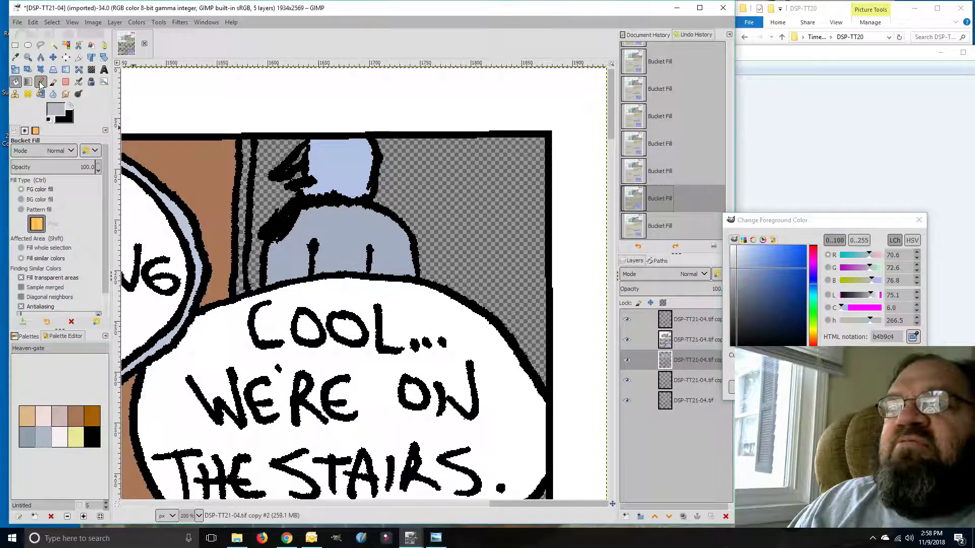
{"action": "left_click", "coordinate": [283, 180]}
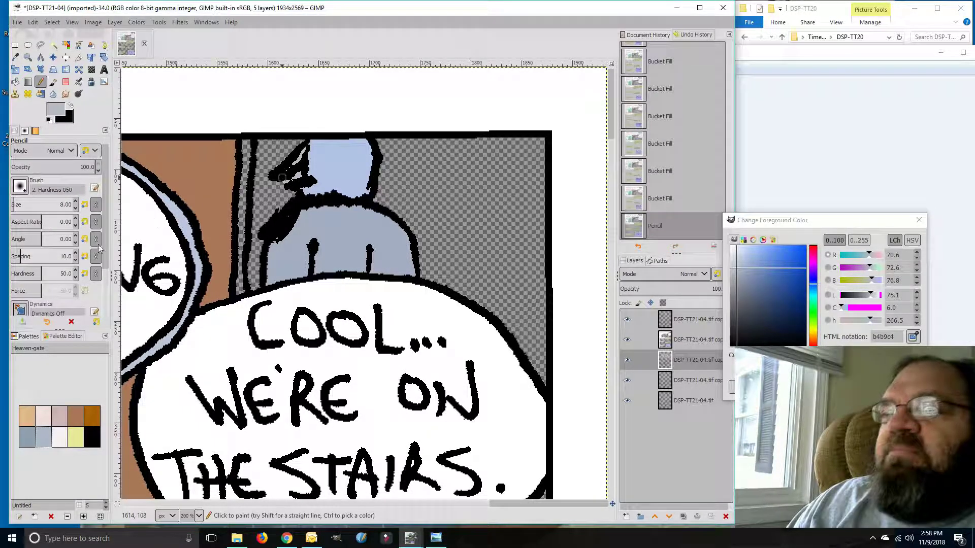
Colour the narrow vertical post beside the background figure with the palette's brown a56106, using Pencil and Bucket Fill
{"action": "left_click", "coordinate": [92, 417]}
{"action": "left_click", "coordinate": [242, 203]}
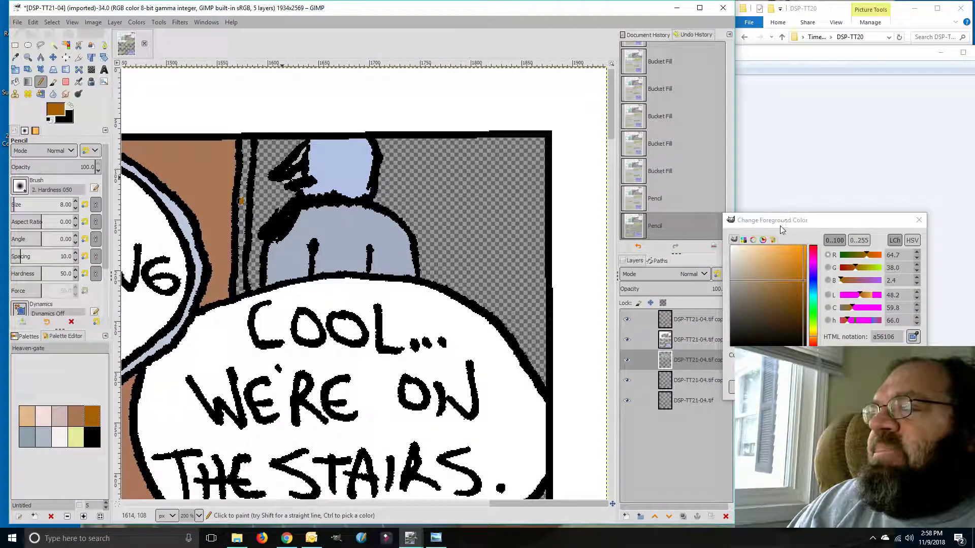
{"action": "key", "text": "shift+b"}
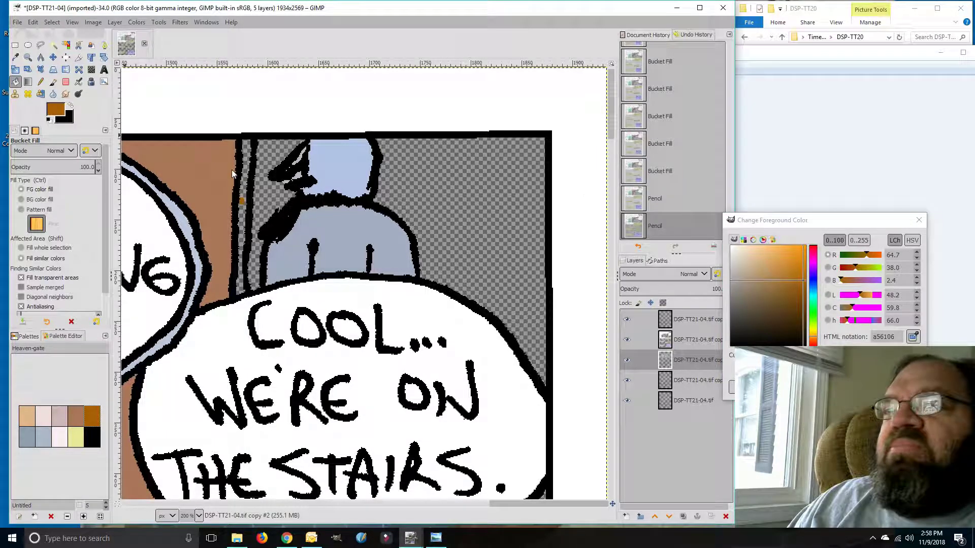
{"action": "left_click", "coordinate": [246, 165]}
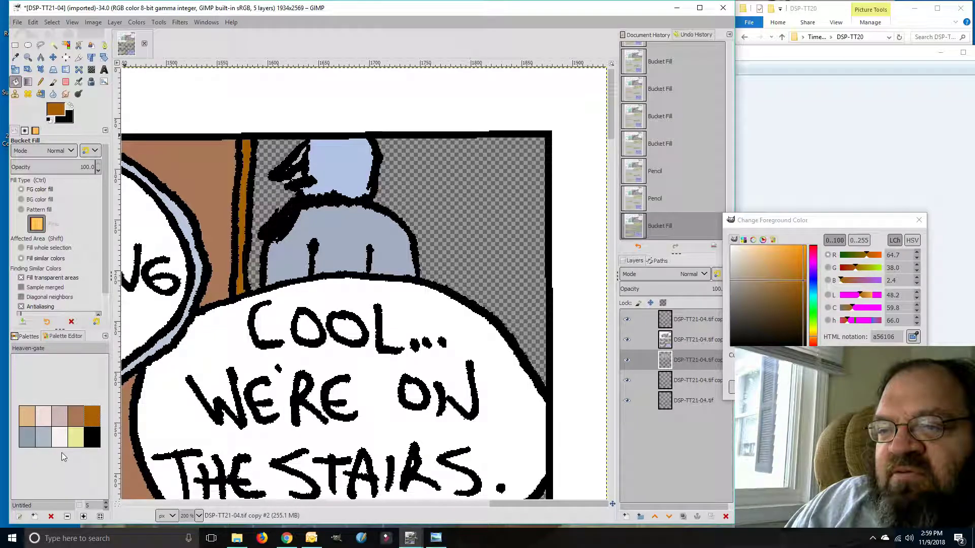
Bucket fill the background on both sides of the figure and the panel's upper-left corner with the palette's pale pink f1dede
{"action": "left_click", "coordinate": [44, 419]}
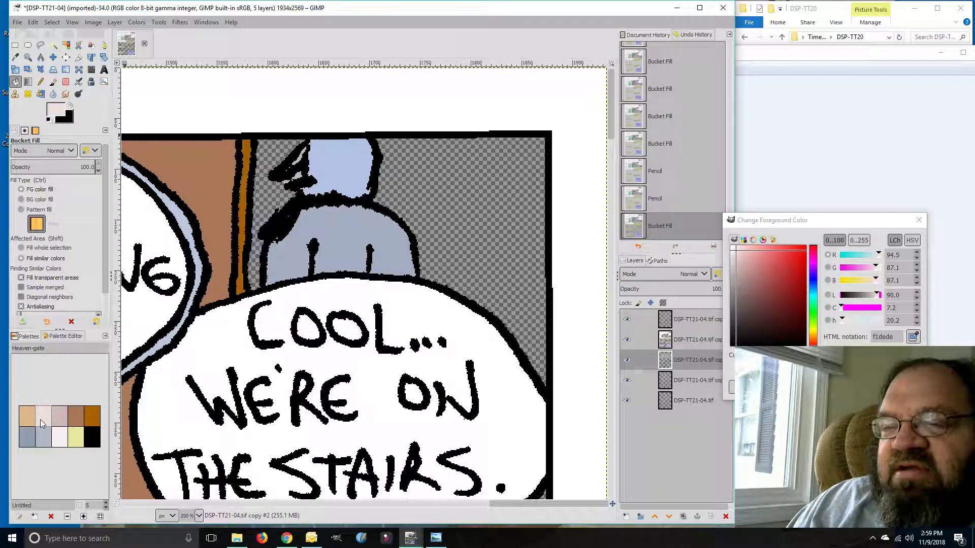
{"action": "left_click", "coordinate": [489, 198]}
{"action": "left_click", "coordinate": [275, 195]}
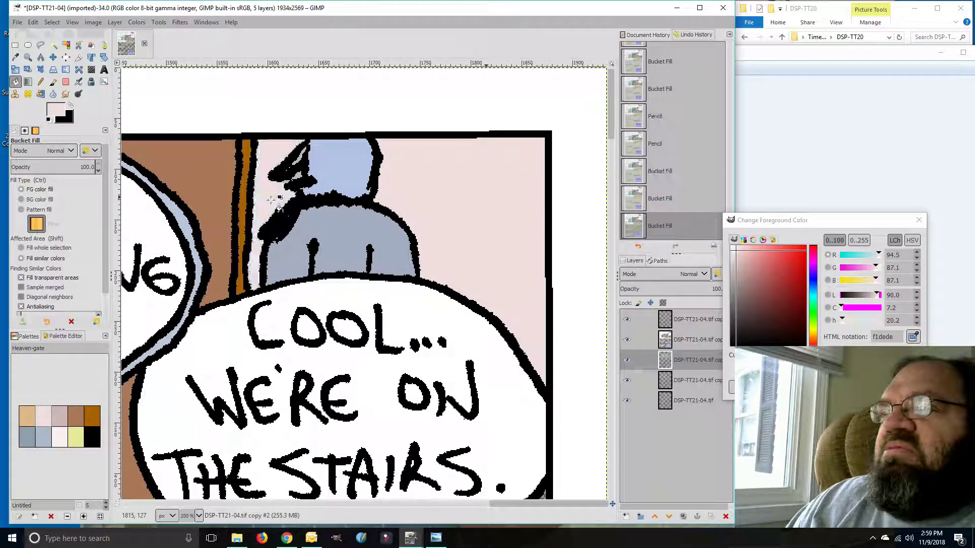
{"action": "left_click_drag", "start_coordinate": [510, 505], "coordinate": [139, 505]}
{"action": "left_click", "coordinate": [311, 173]}
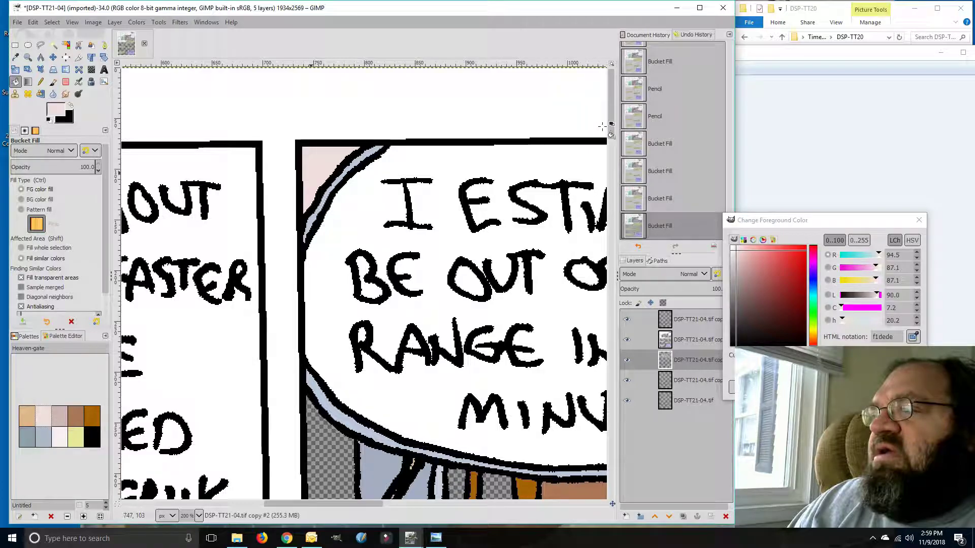
Fill the remaining background openings between the posts and the small gap beside the stairs speech bubble with pale pink f1dede
{"action": "left_click_drag", "start_coordinate": [611, 133], "coordinate": [615, 179]}
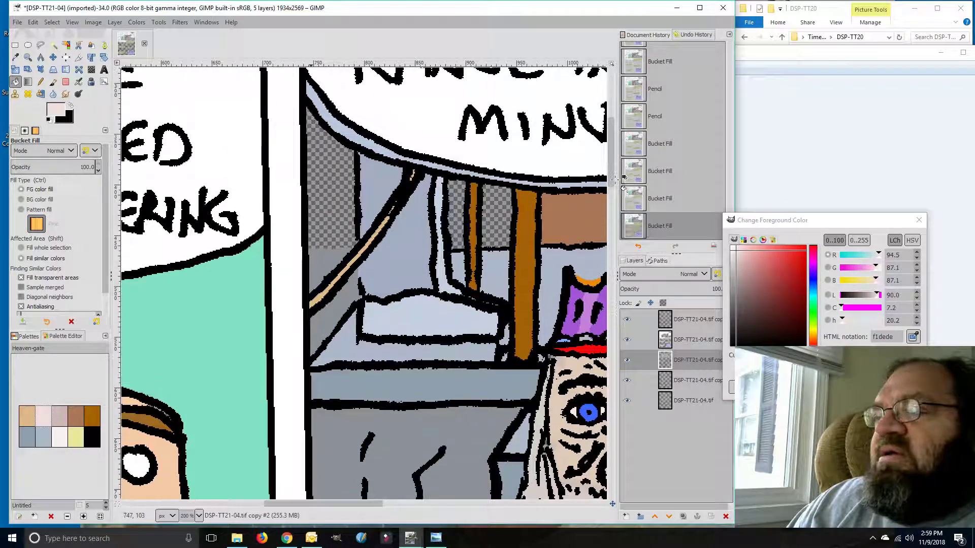
{"action": "left_click", "coordinate": [331, 203]}
{"action": "left_click", "coordinate": [455, 219]}
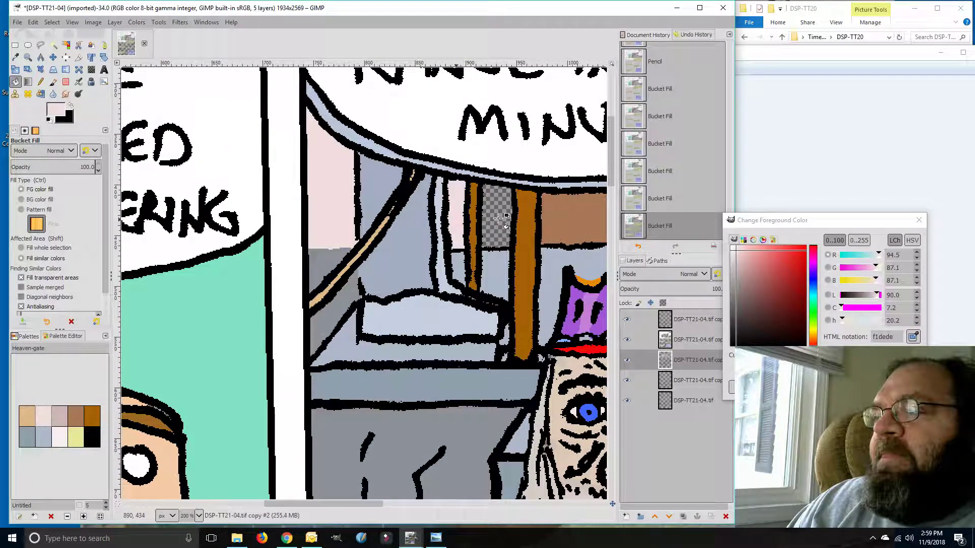
{"action": "left_click", "coordinate": [495, 215]}
{"action": "left_click_drag", "start_coordinate": [351, 504], "coordinate": [620, 533]}
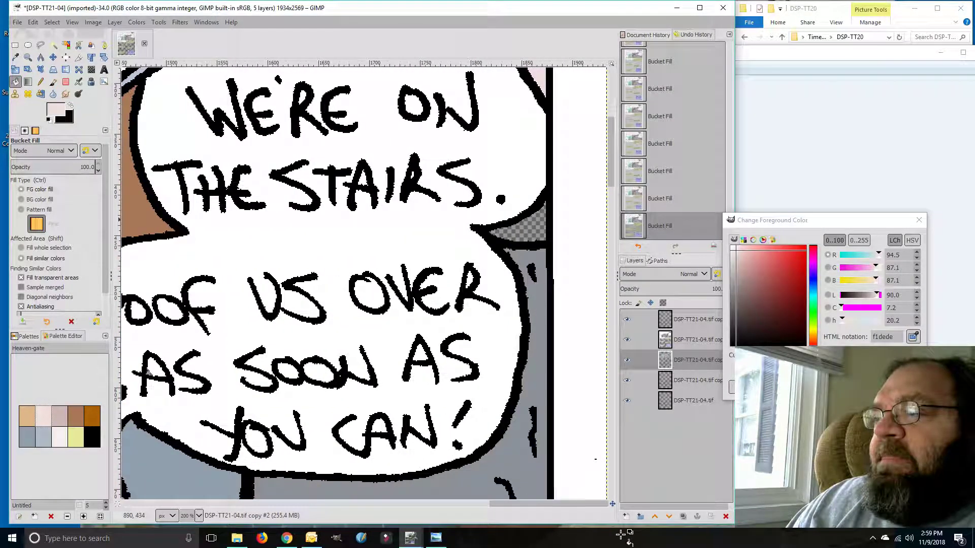
{"action": "left_click", "coordinate": [527, 234]}
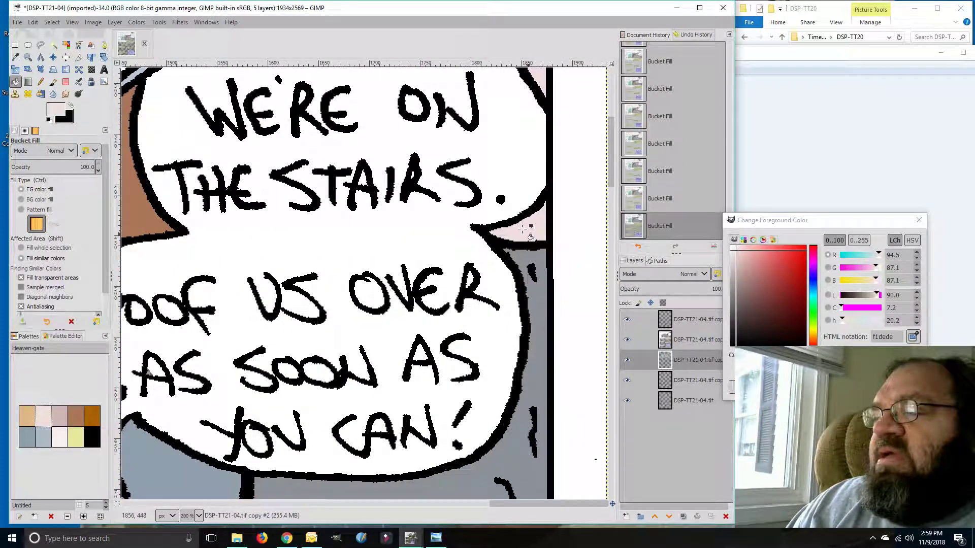
Zoom out to 50% and review the coloured top panels and the uncoloured bottom panel of the page
{"action": "left_click", "coordinate": [199, 515]}
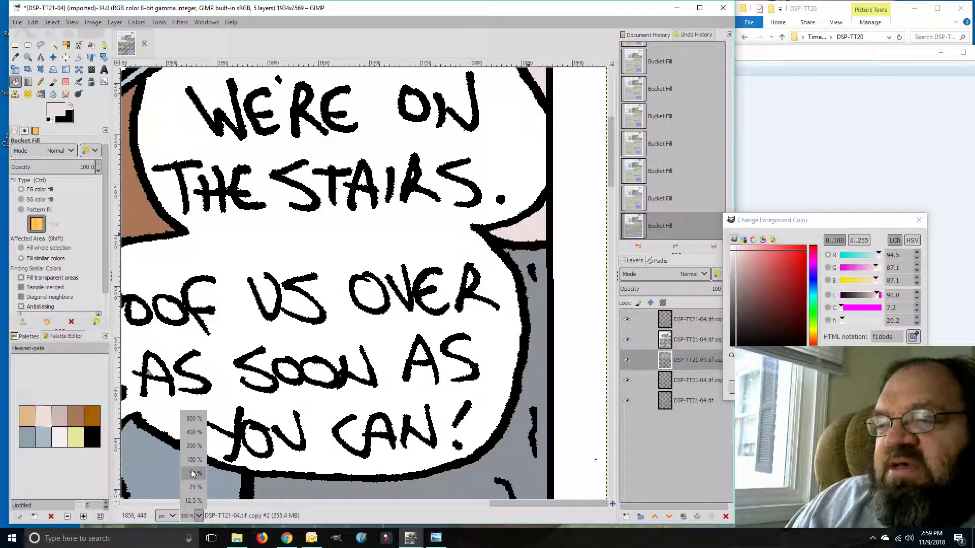
{"action": "left_click", "coordinate": [194, 473]}
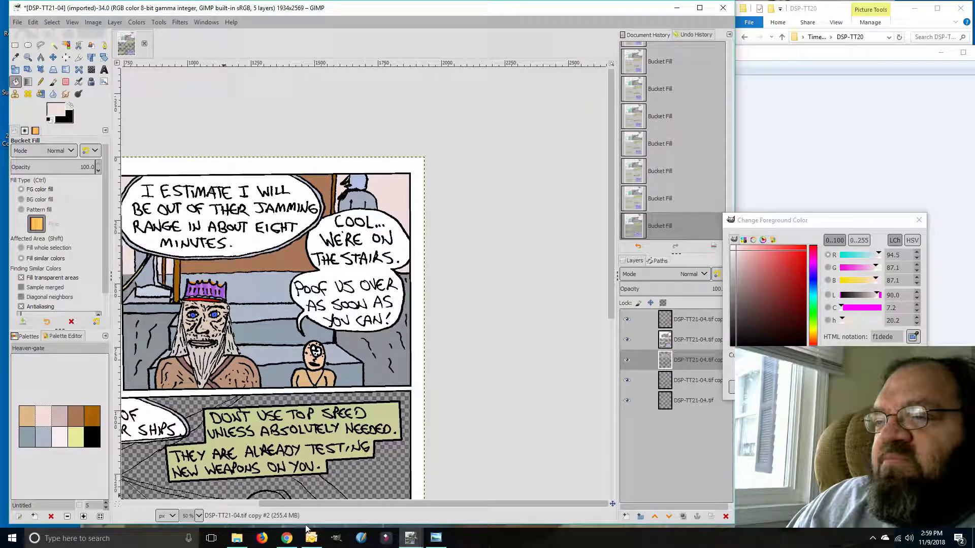
{"action": "left_click_drag", "start_coordinate": [327, 502], "coordinate": [193, 495]}
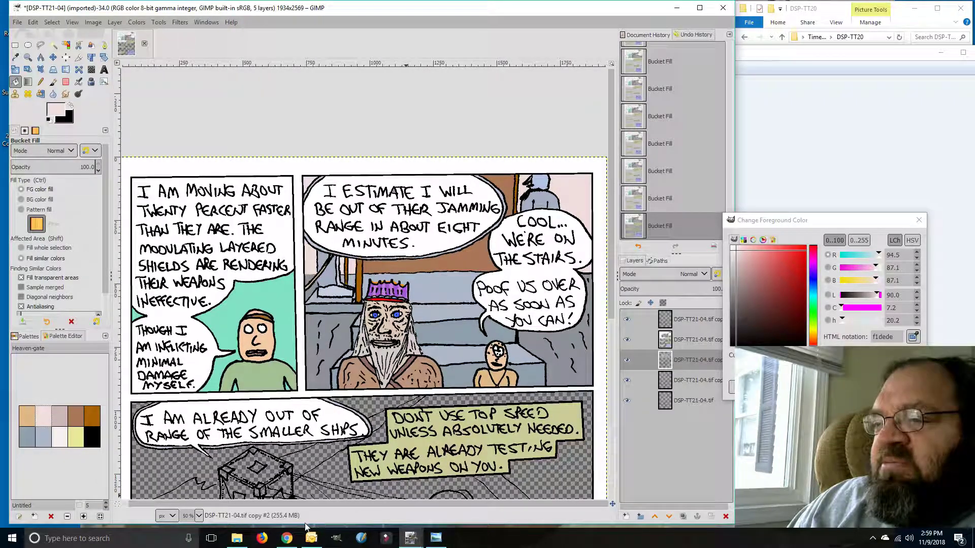
{"action": "left_click_drag", "start_coordinate": [263, 502], "coordinate": [187, 507]}
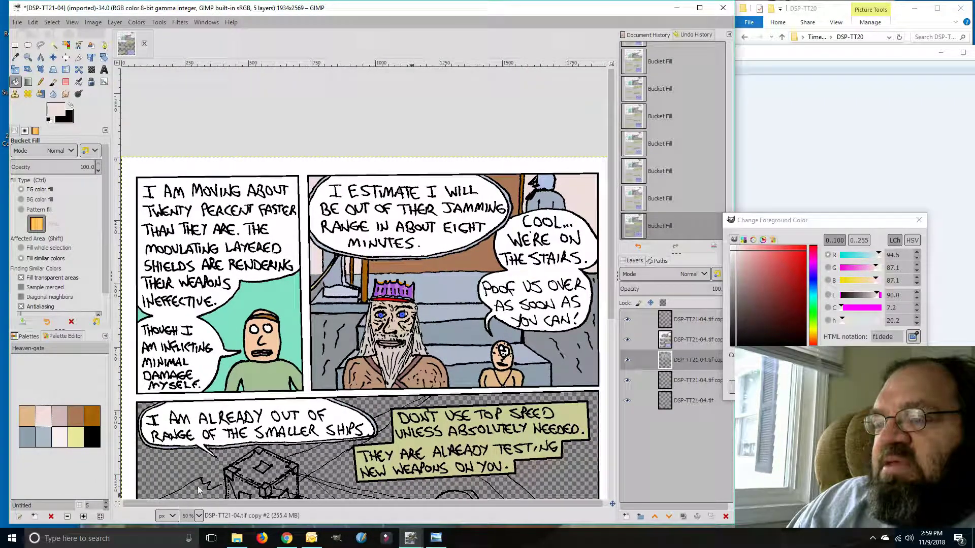
{"action": "left_click_drag", "start_coordinate": [611, 211], "coordinate": [654, 346]}
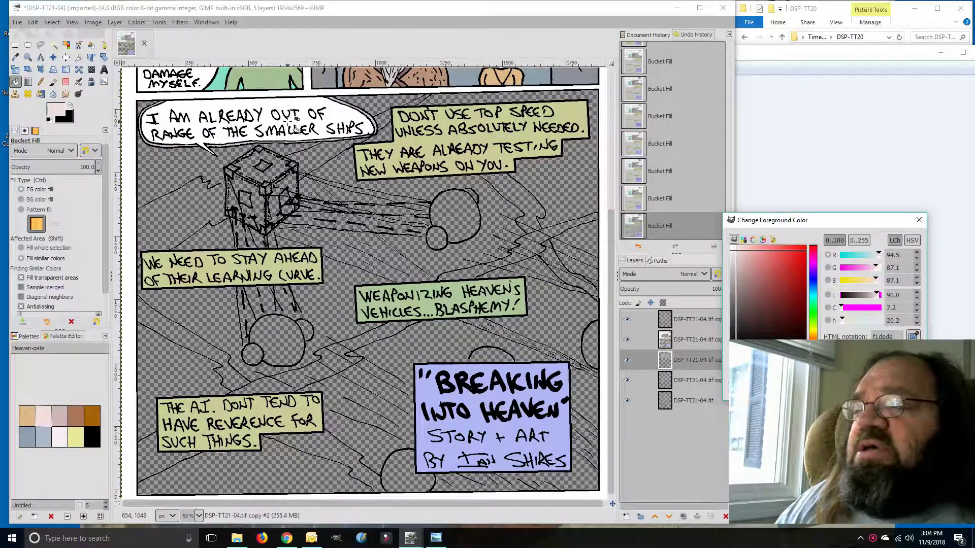
{"action": "scroll", "coordinate": [220, 162], "scroll_direction": "up", "scroll_amount": 5}
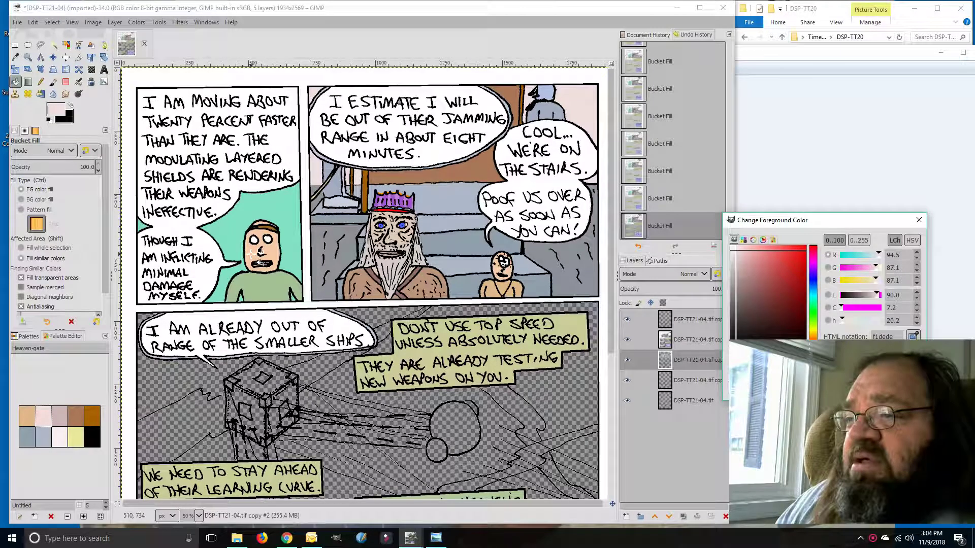
{"action": "scroll", "coordinate": [260, 253], "scroll_direction": "down", "scroll_amount": 5}
{"action": "scroll", "coordinate": [261, 252], "scroll_direction": "up", "scroll_amount": 5}
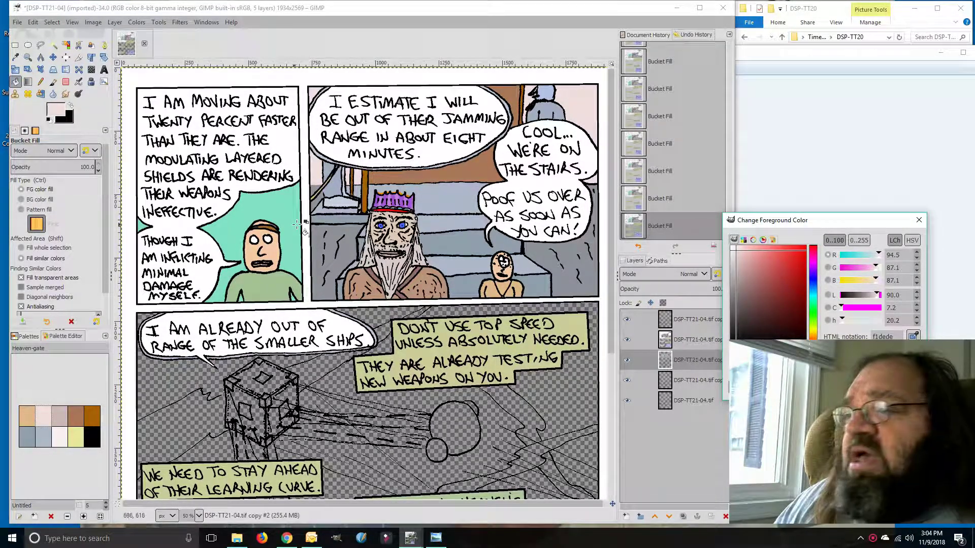
Start exporting the comic page into the DSP-TT21 folder under the file name DSP-TT21-04.jpg
{"action": "left_click", "coordinate": [17, 22]}
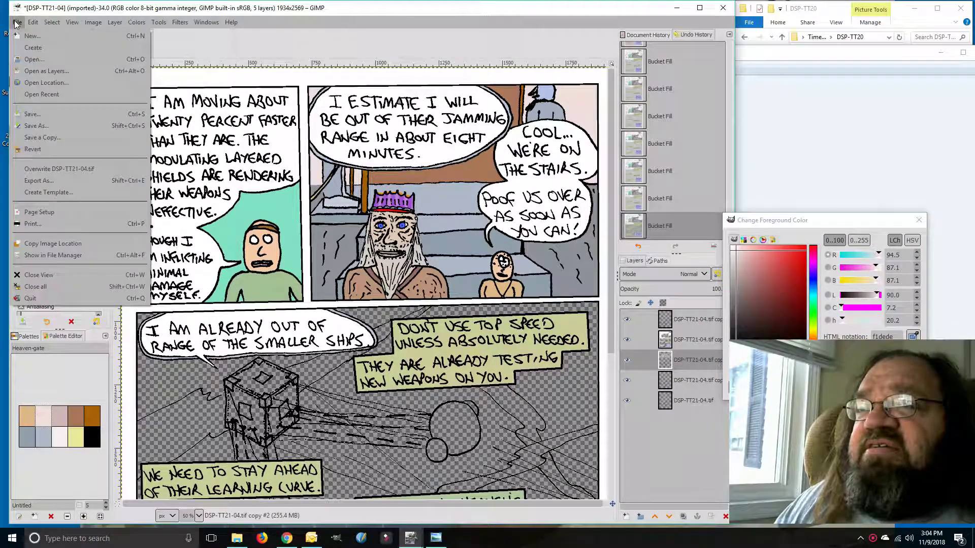
{"action": "left_click", "coordinate": [27, 182]}
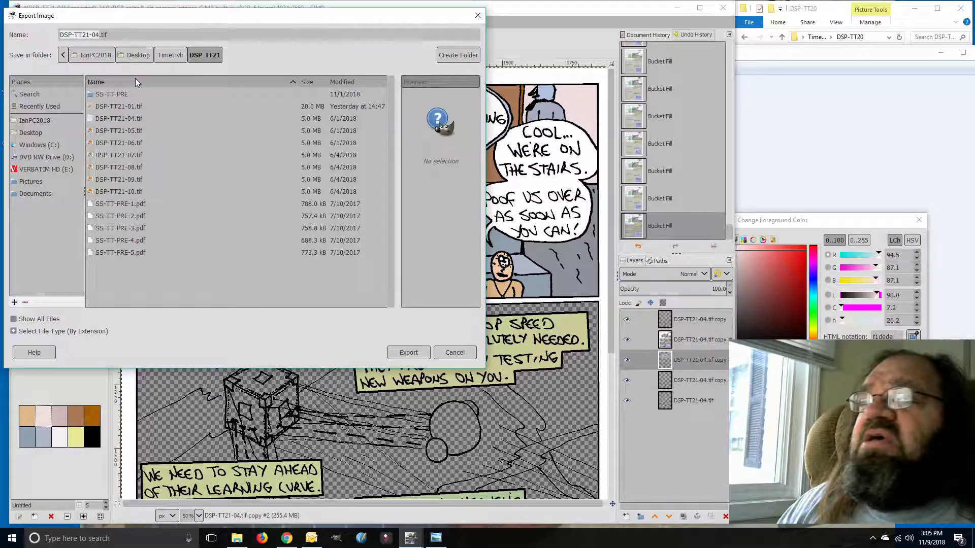
{"action": "left_click", "coordinate": [120, 34]}
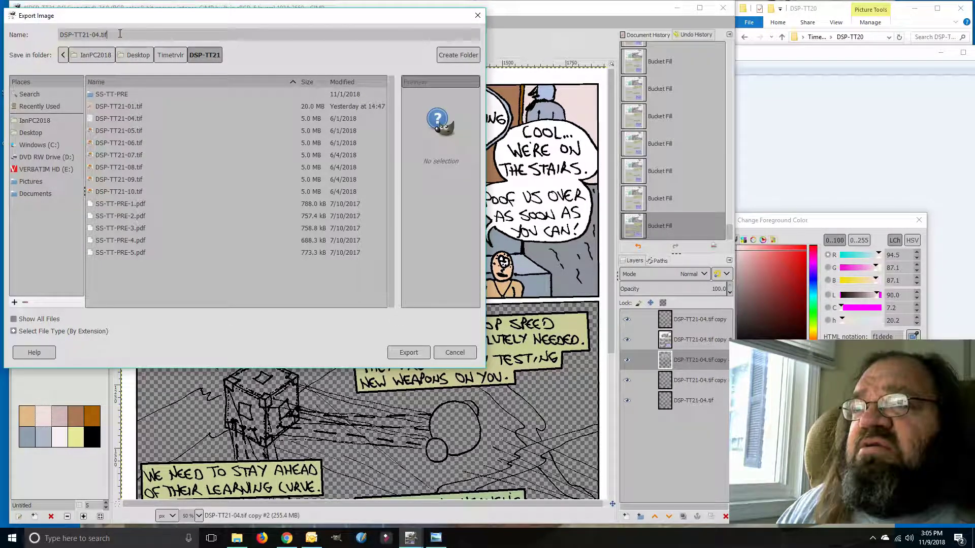
{"action": "key", "text": "BackSpace"}
{"action": "key", "text": "BackSpace"}
{"action": "key", "text": "BackSpace"}
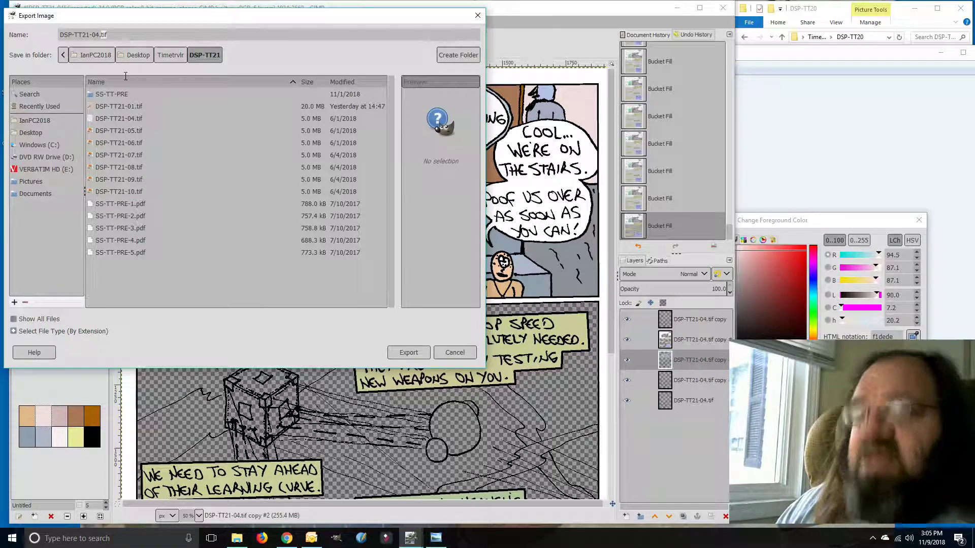
{"action": "type", "text": "jpg"}
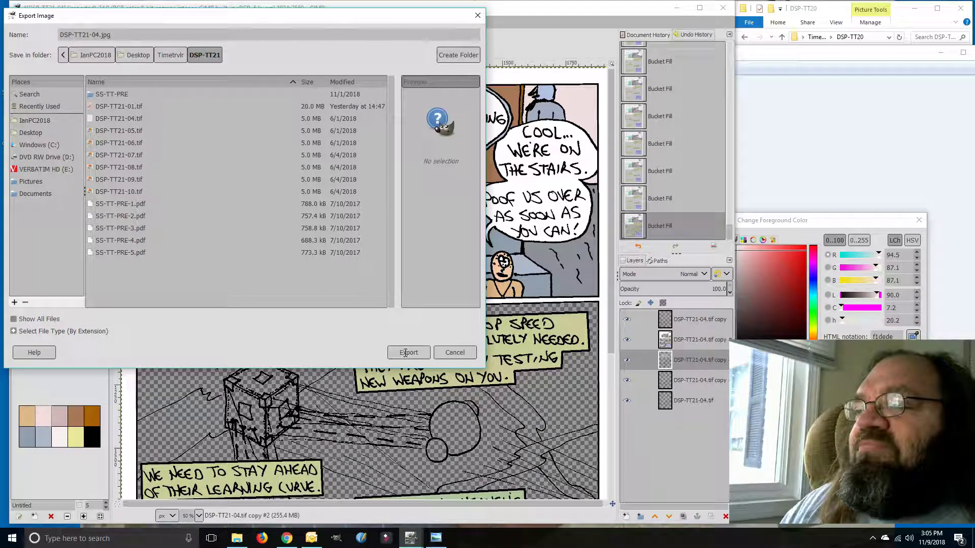
{"action": "left_click", "coordinate": [235, 331]}
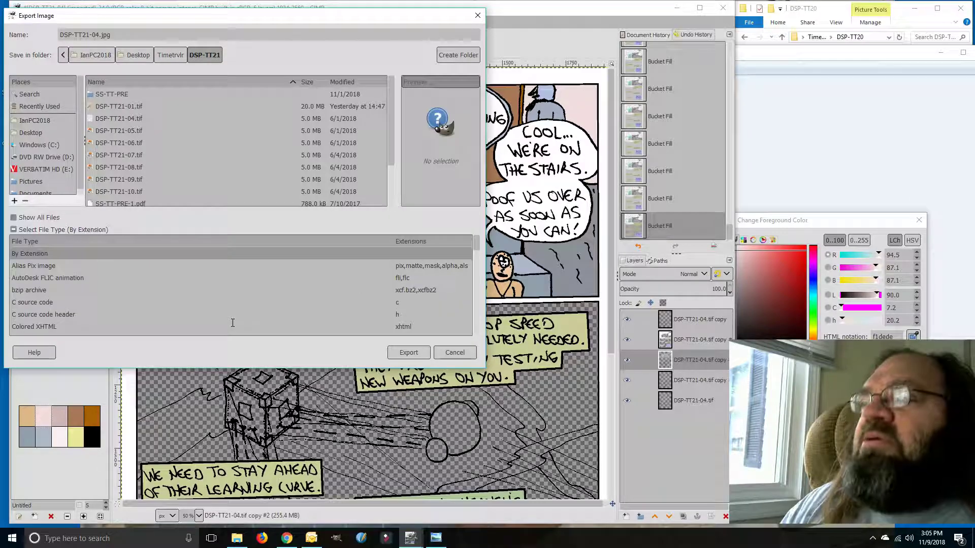
{"action": "left_click", "coordinate": [569, 10]}
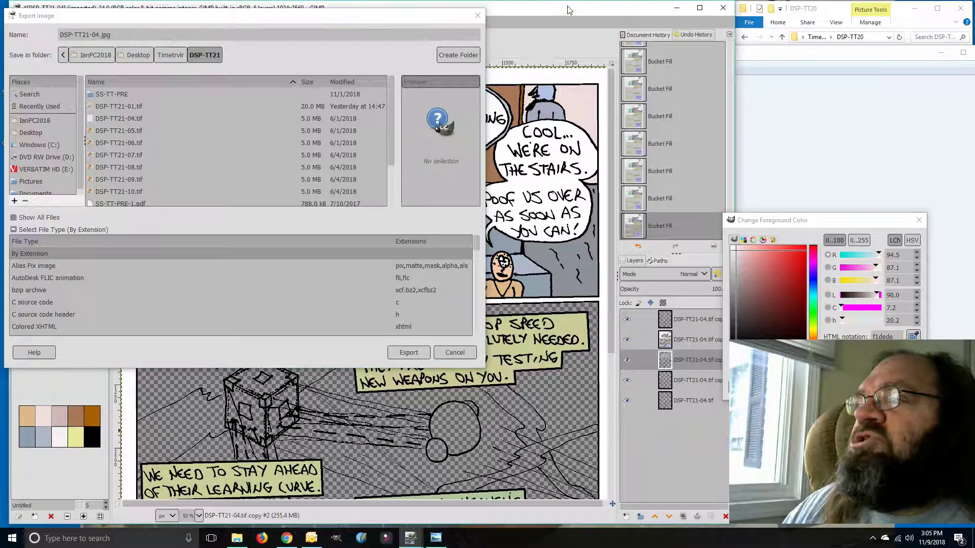
{"action": "left_click", "coordinate": [428, 17]}
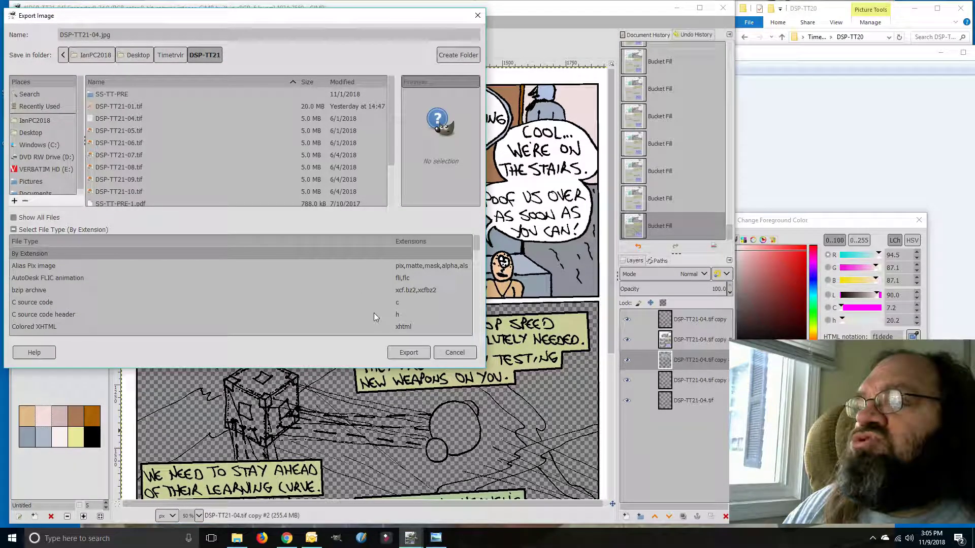
{"action": "left_click", "coordinate": [407, 352]}
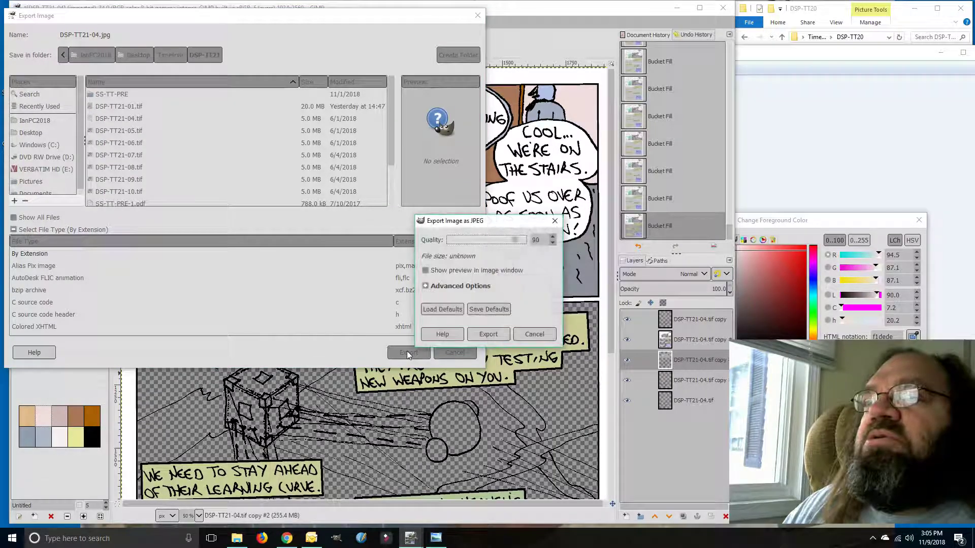
Set the JPEG quality to 100, check the advanced options and export the page
{"action": "left_click_drag", "start_coordinate": [518, 245], "coordinate": [529, 242]}
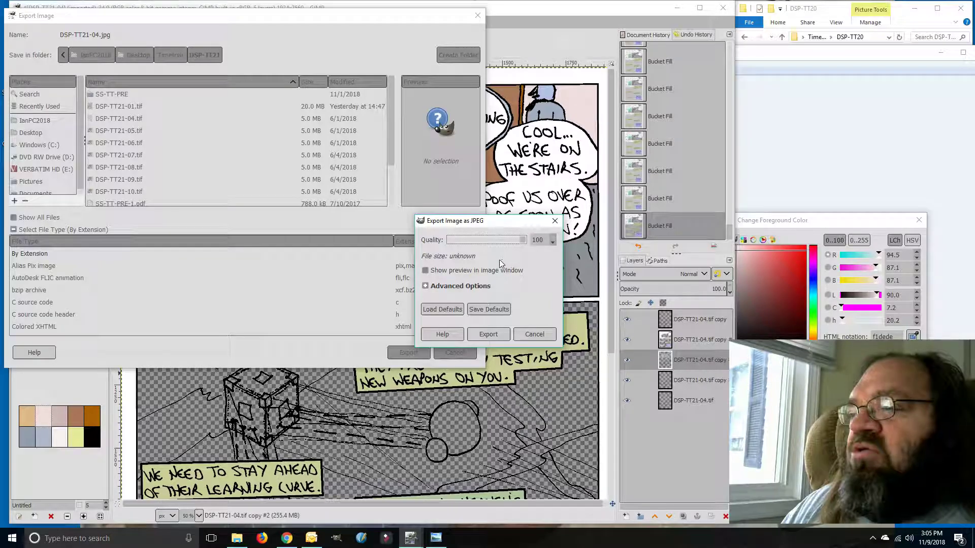
{"action": "left_click", "coordinate": [425, 286]}
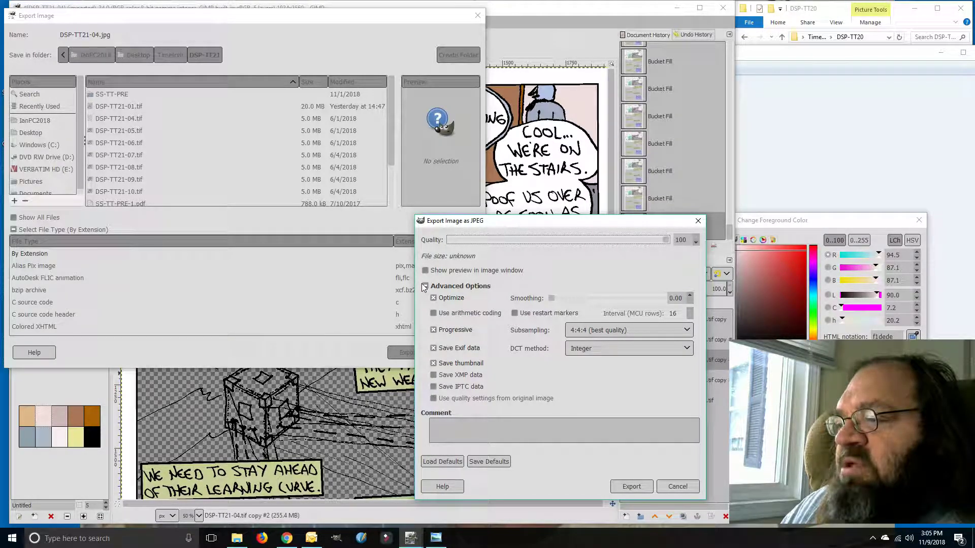
{"action": "left_click", "coordinate": [426, 287]}
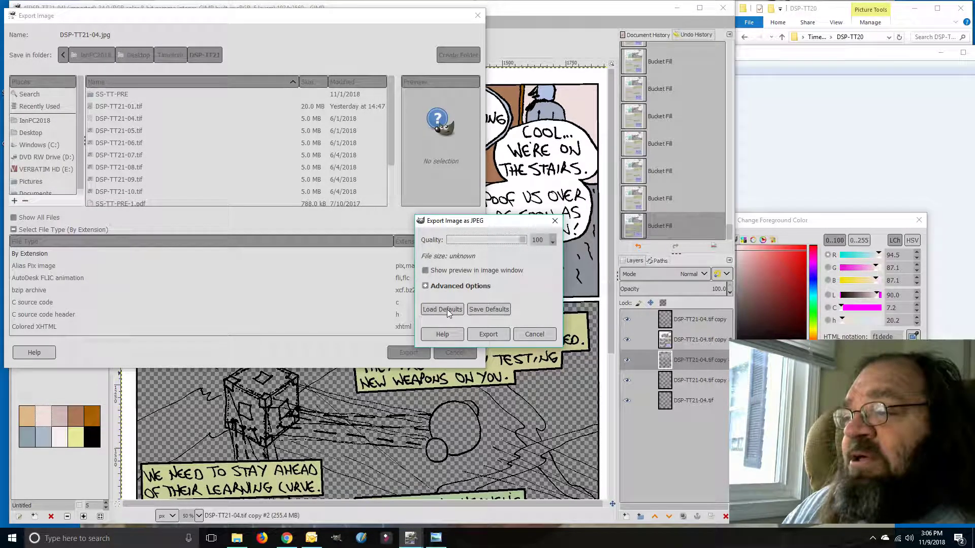
{"action": "left_click", "coordinate": [488, 334]}
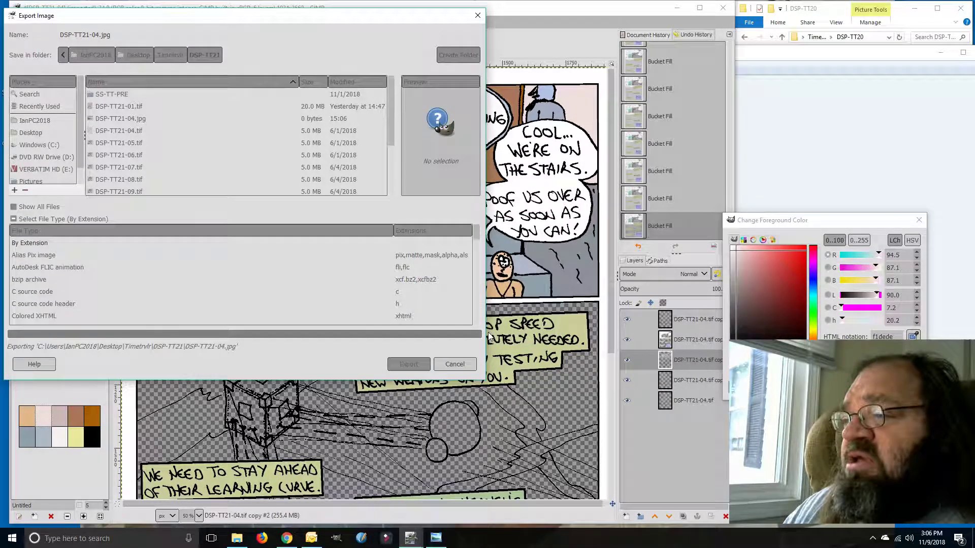
Switch to File Explorer, open the exported DSP-TT21-04 JPEG from the DSP-TT21 folder, review the page and close it
{"action": "left_click", "coordinate": [238, 541]}
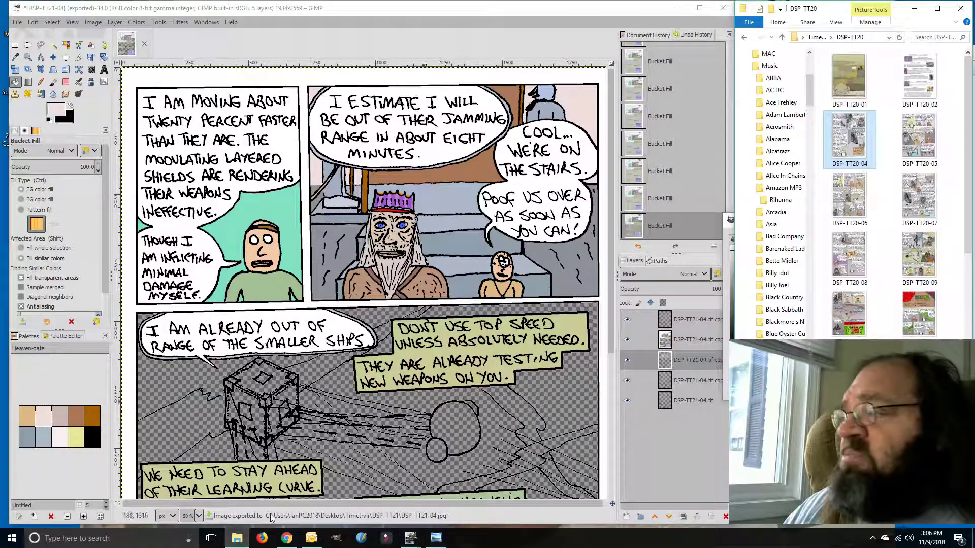
{"action": "left_click", "coordinate": [831, 37]}
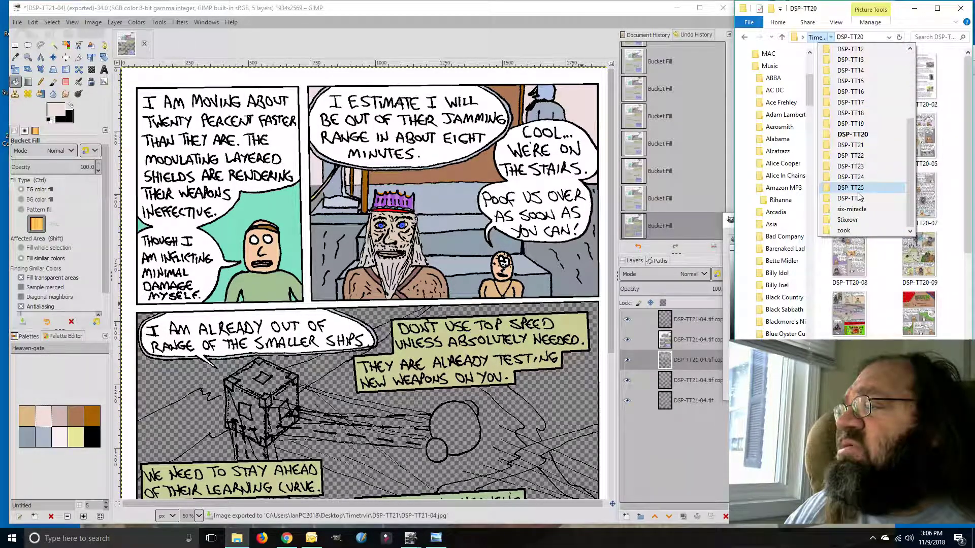
{"action": "left_click", "coordinate": [850, 145]}
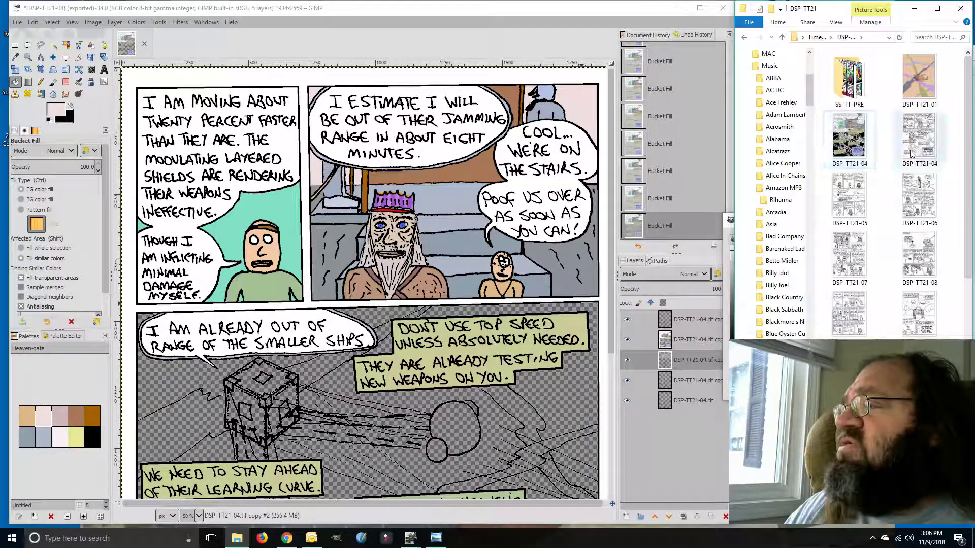
{"action": "double_click", "coordinate": [847, 143]}
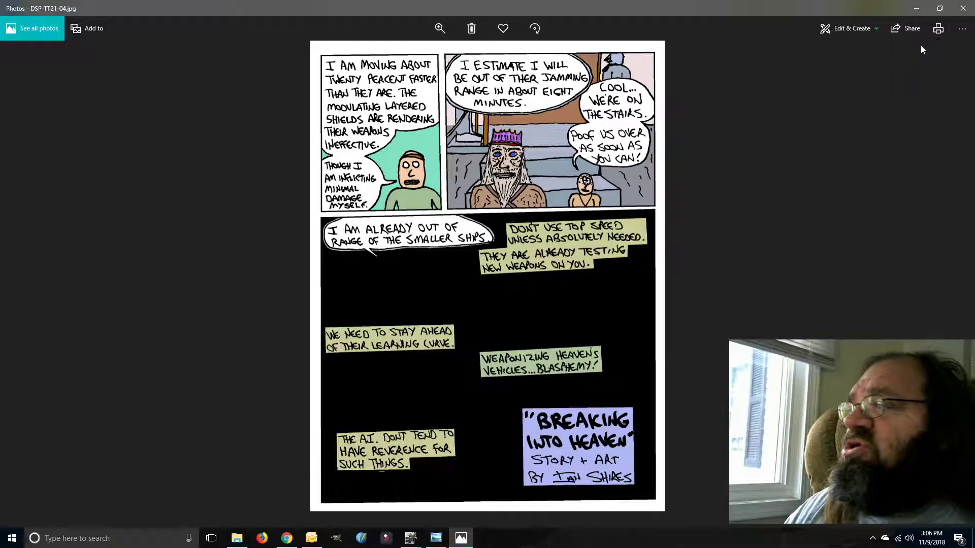
{"action": "left_click", "coordinate": [964, 6]}
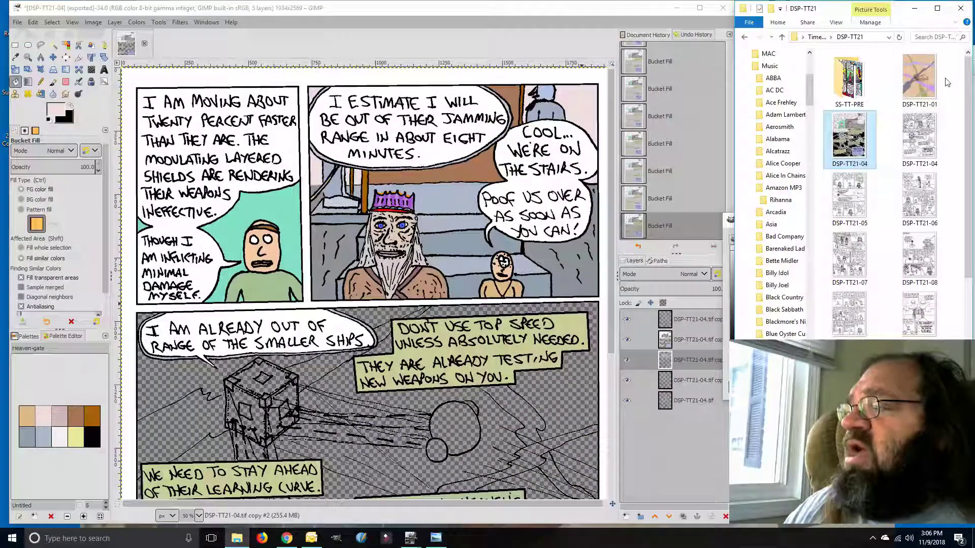